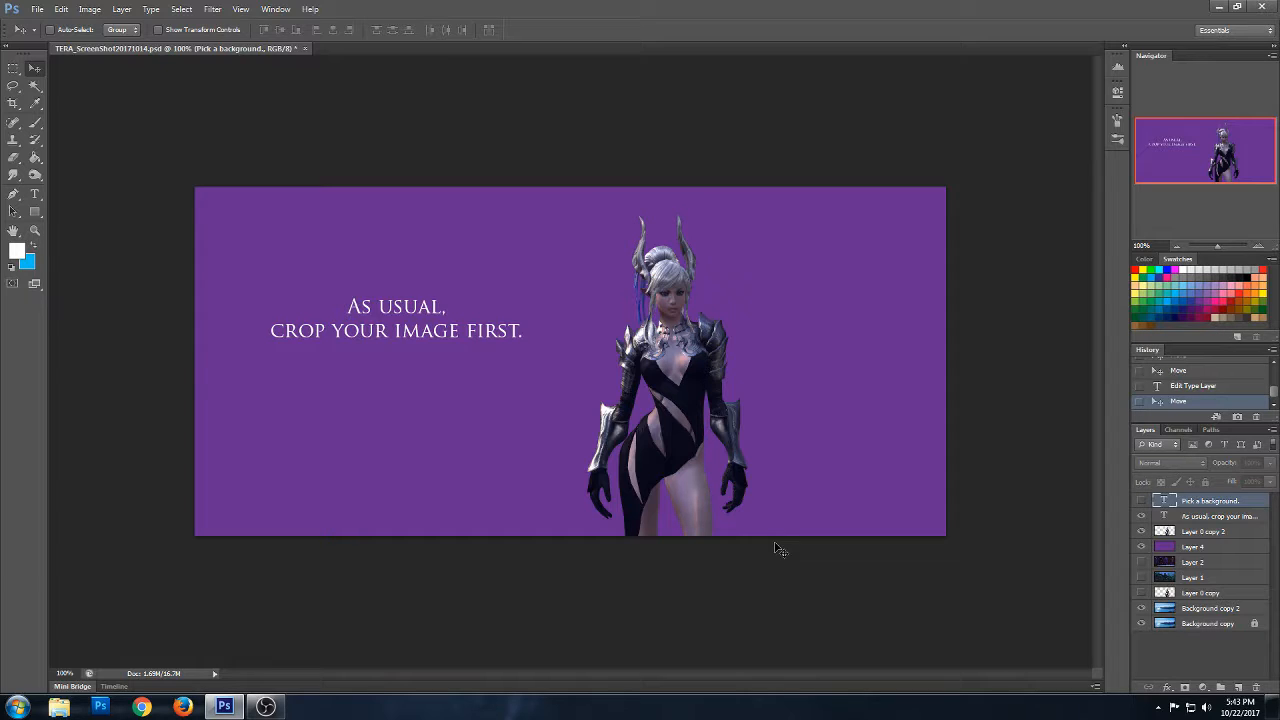
- Reveal the "Pick a background." text layer, and hide both instruction text layers
{"action": "left_click", "coordinate": [1141, 501]}
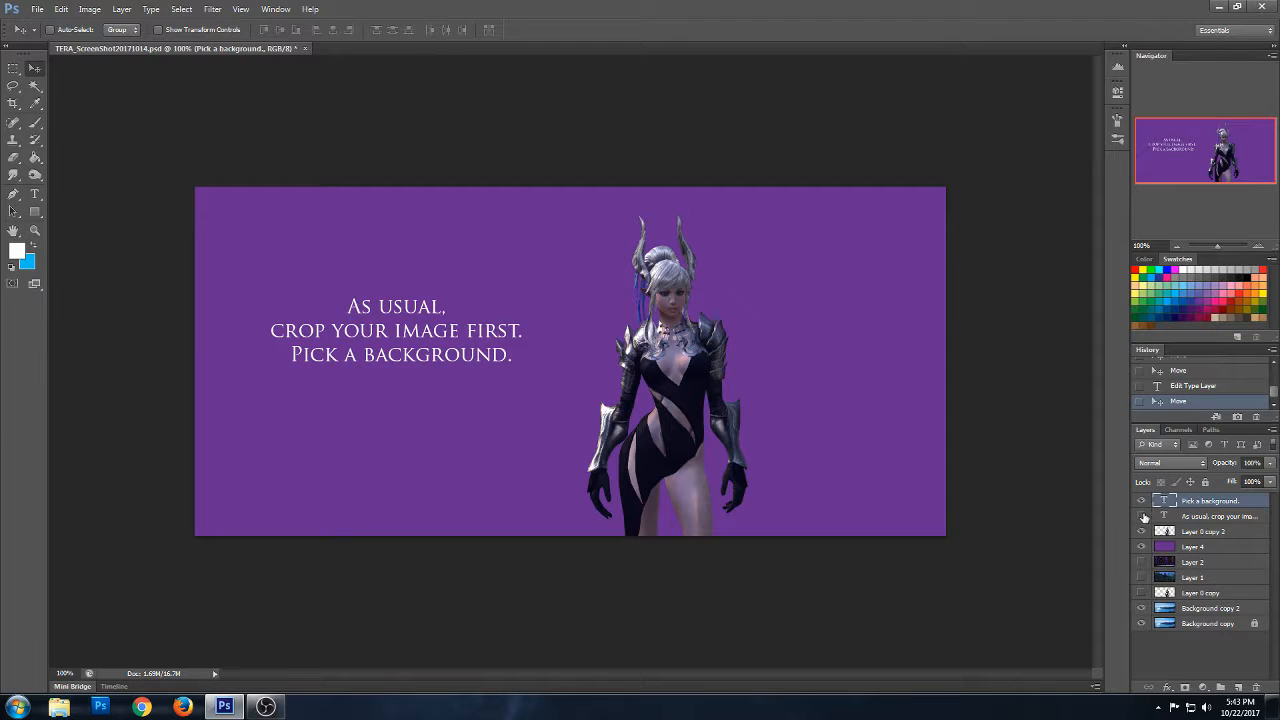
{"action": "left_click", "coordinate": [1142, 516]}
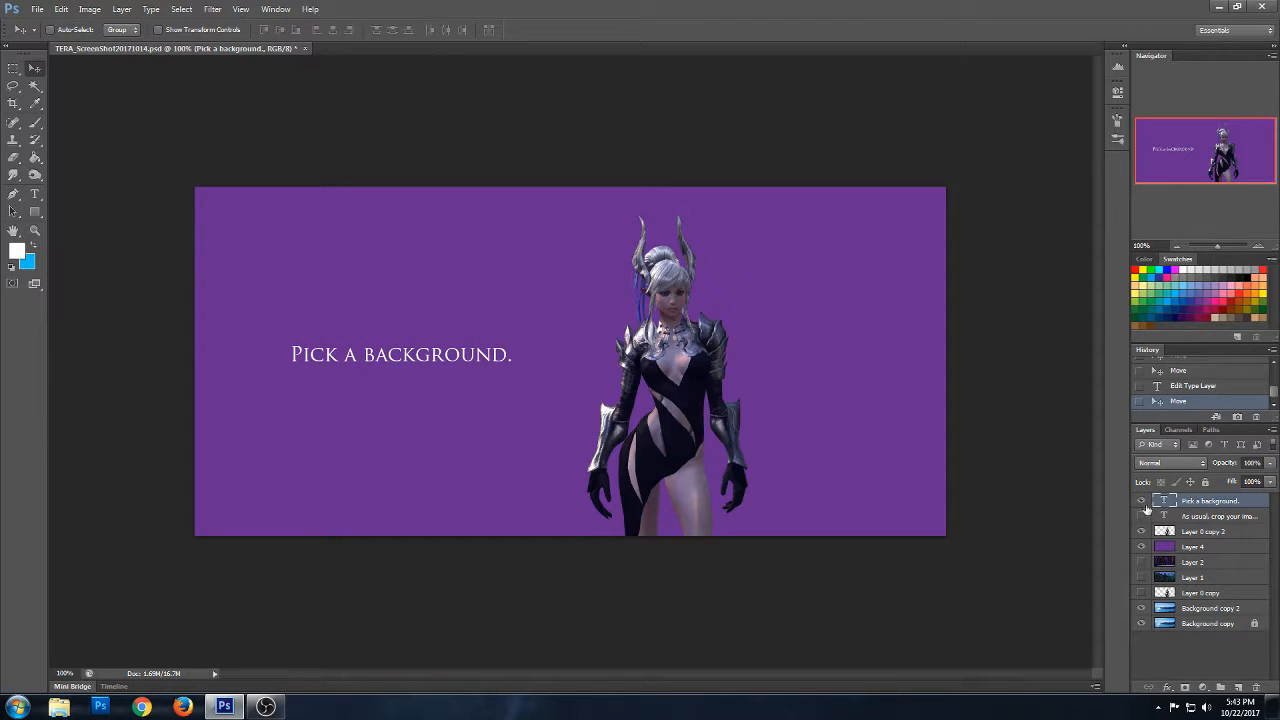
{"action": "left_click", "coordinate": [1142, 502]}
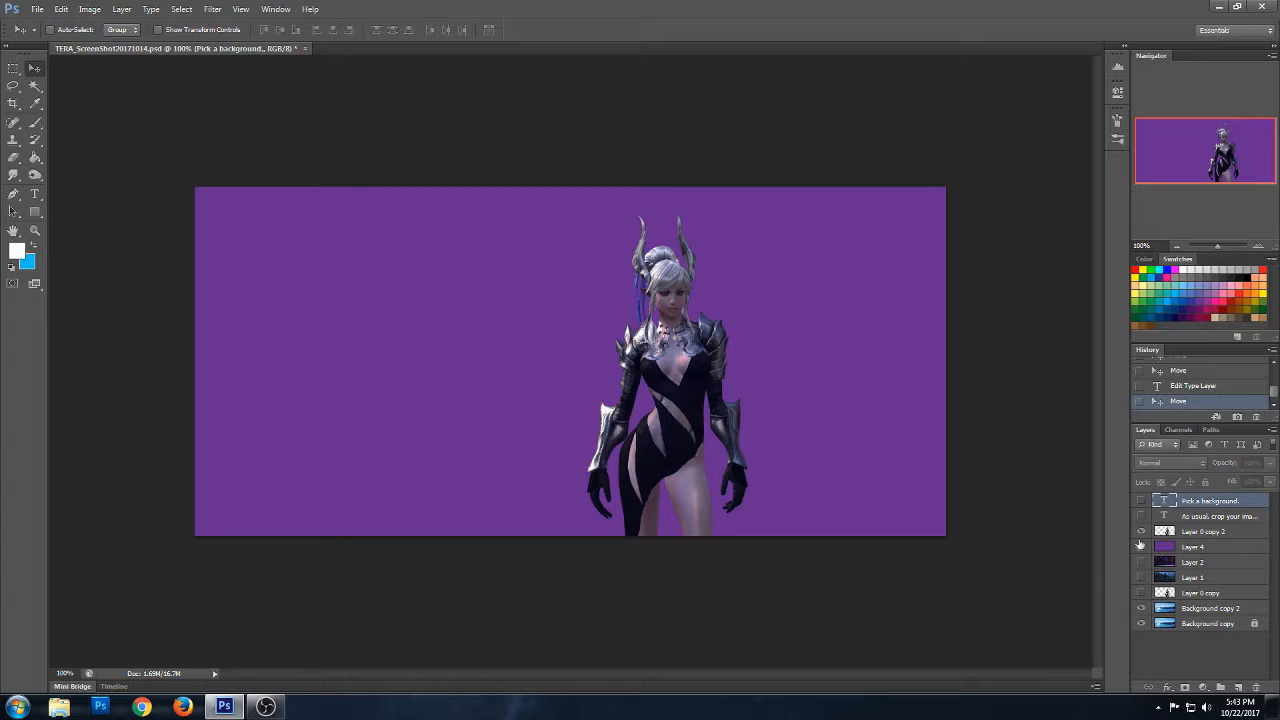
- Hide the purple Layer 4 and compare the lake, Layer 1 and Layer 2 backgrounds, leaving Layer 2 behind the character
{"action": "left_click", "coordinate": [1141, 546]}
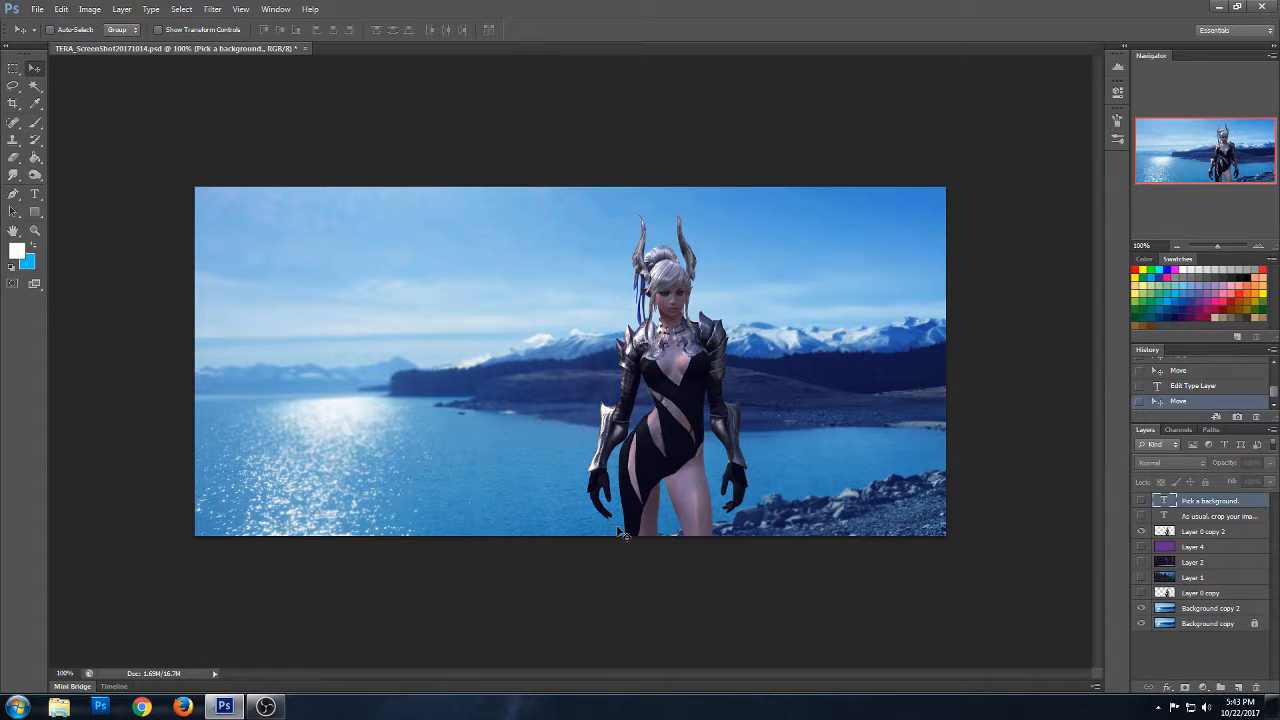
{"action": "left_click", "coordinate": [1141, 609]}
{"action": "left_click", "coordinate": [1142, 578]}
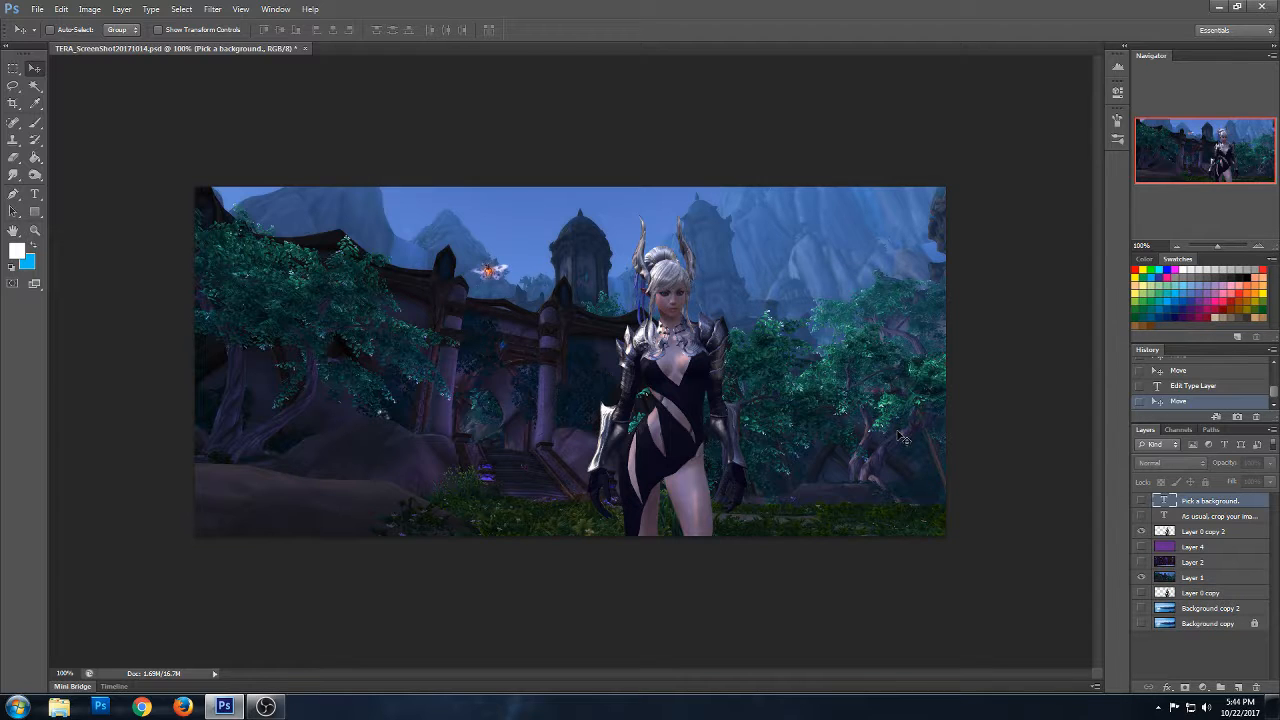
{"action": "left_click", "coordinate": [1142, 562]}
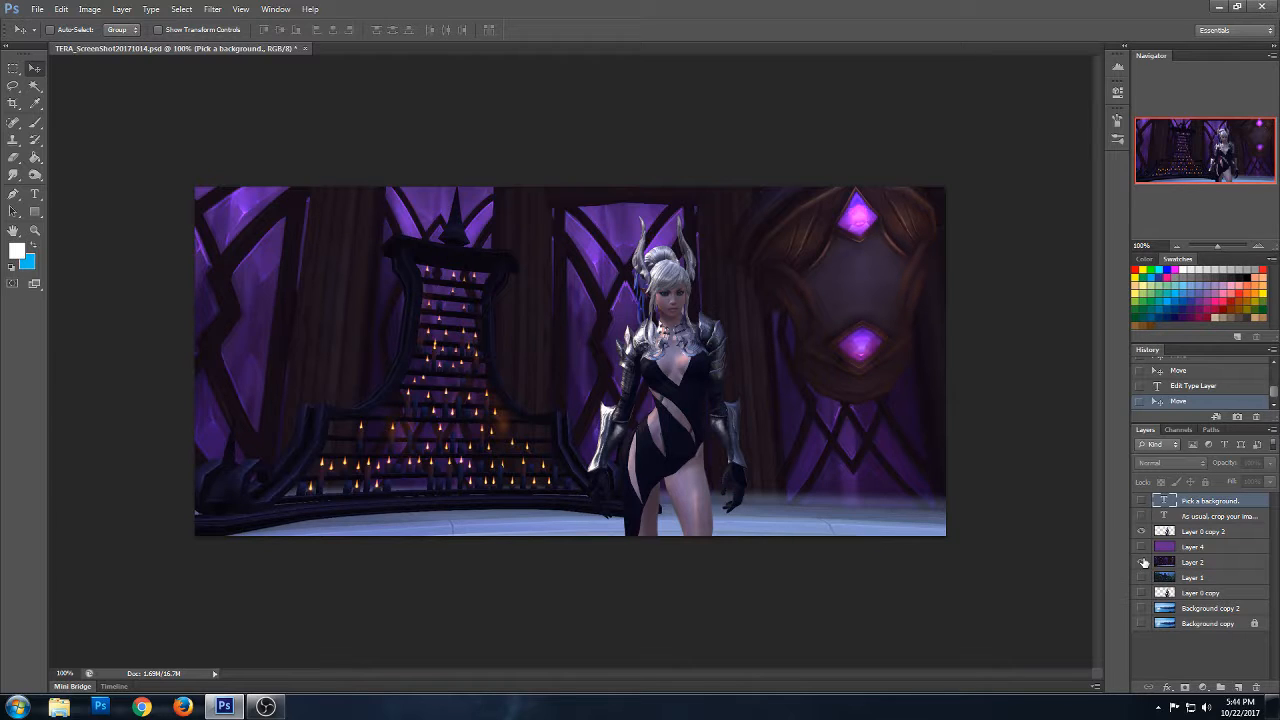
- Delete both text layers and the unused backgrounds Layer 1 and Background copy 2
{"action": "left_click", "coordinate": [1207, 517], "text": "shift"}
{"action": "key", "text": "Delete"}
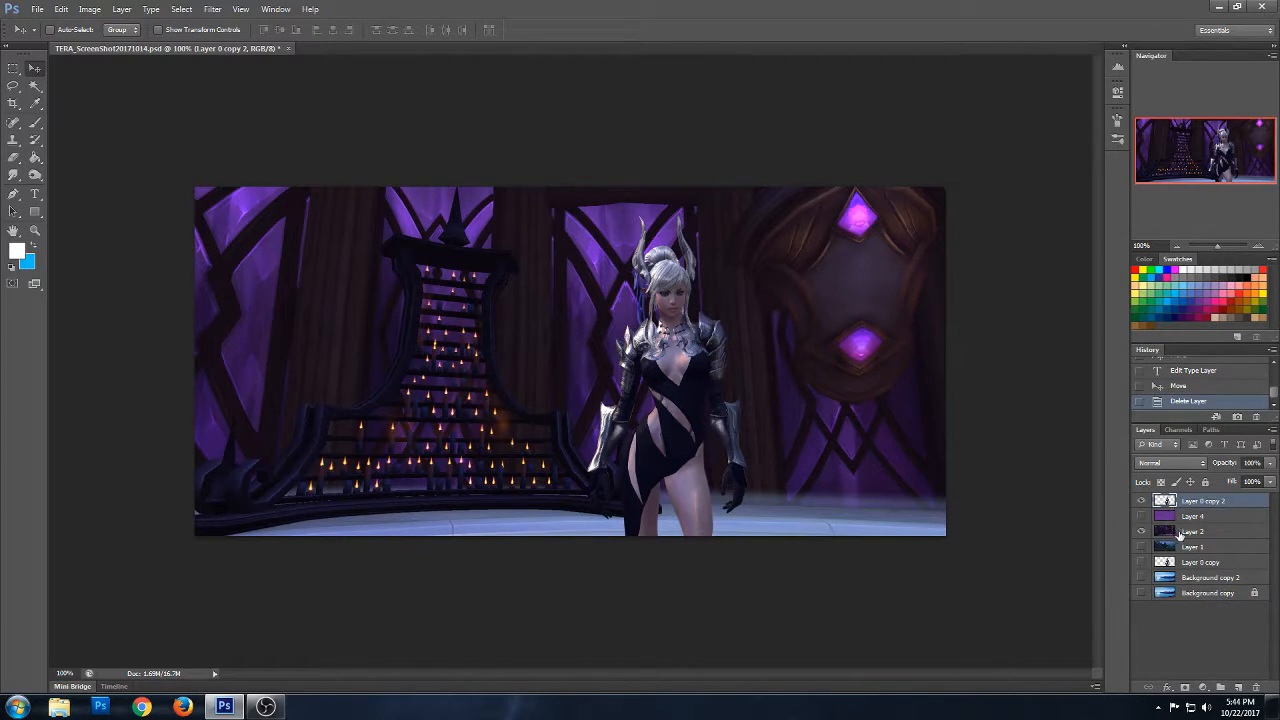
{"action": "left_click", "coordinate": [1191, 548]}
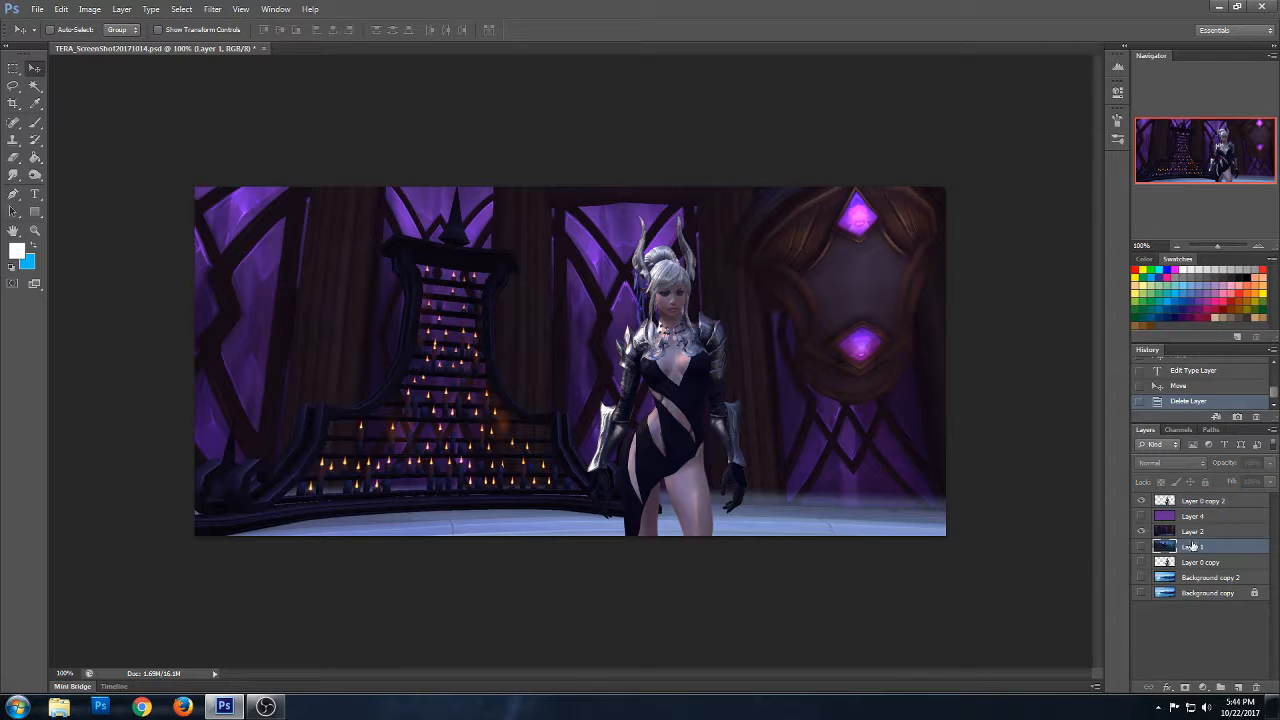
{"action": "key", "text": "Delete"}
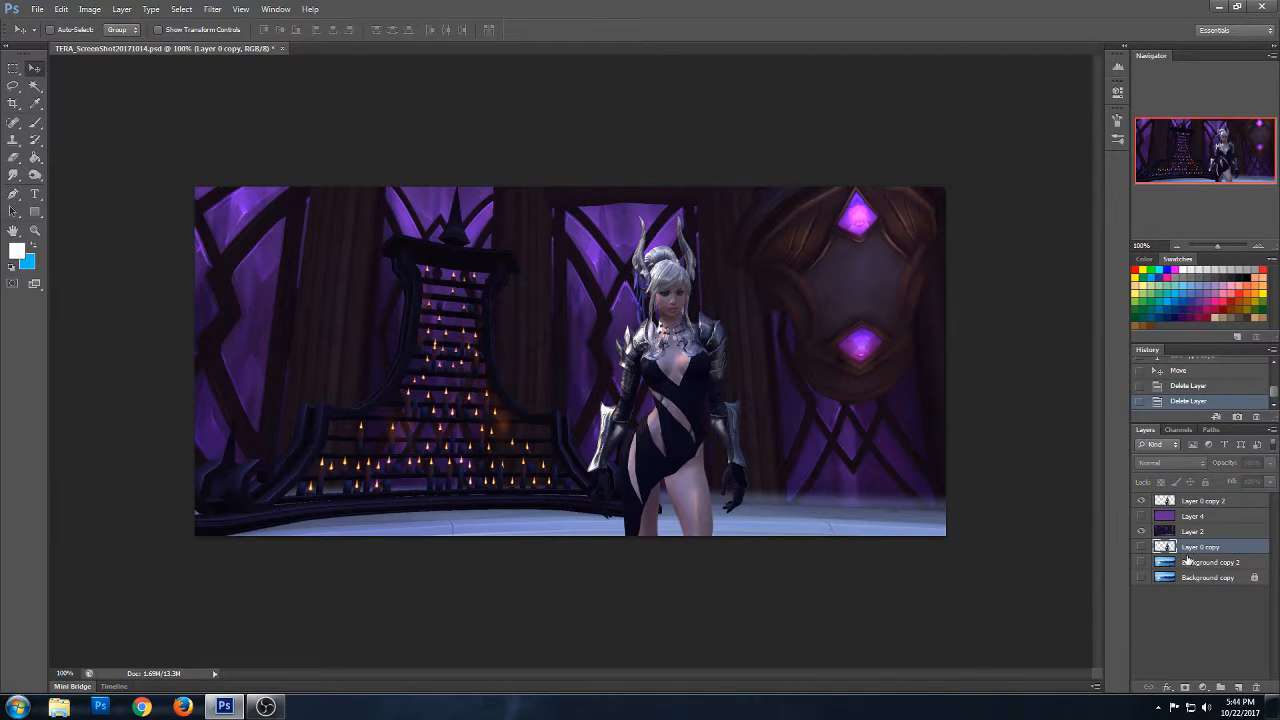
{"action": "left_click", "coordinate": [1187, 563]}
{"action": "key", "text": "Delete"}
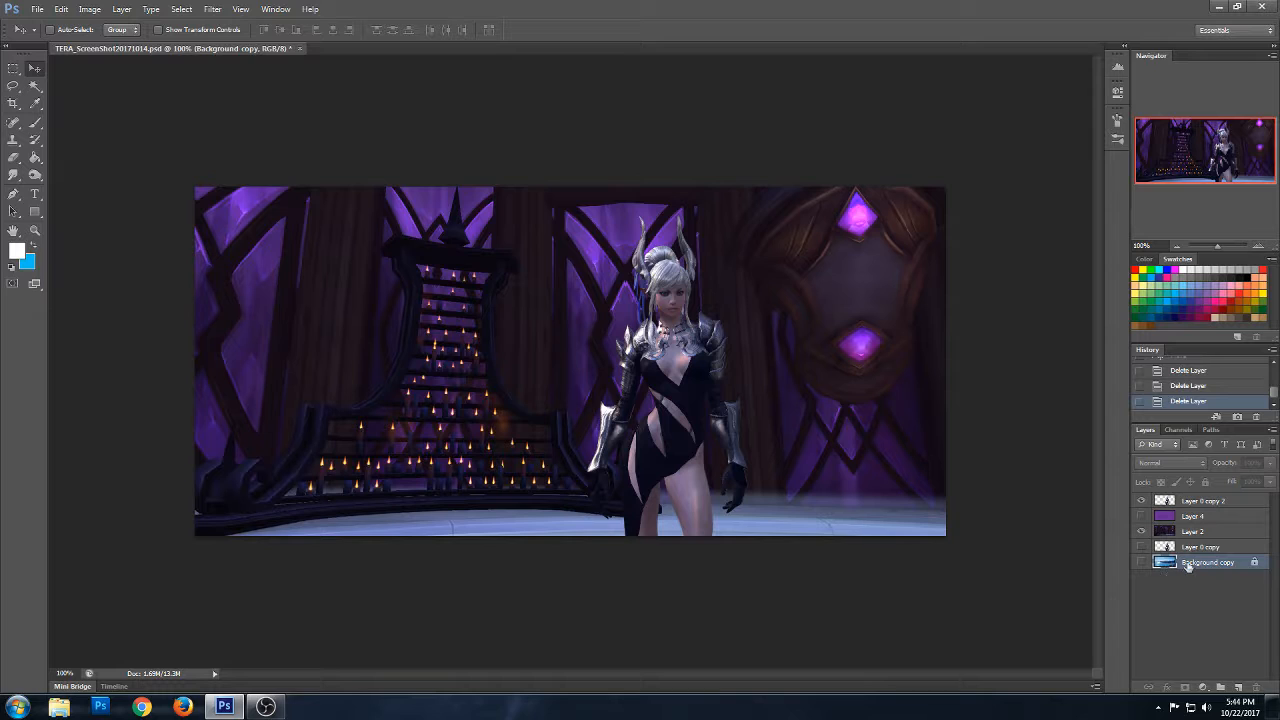
- Compare the character against the plain purple Layer 4 and the Layer 2 background
{"action": "left_click", "coordinate": [1197, 533]}
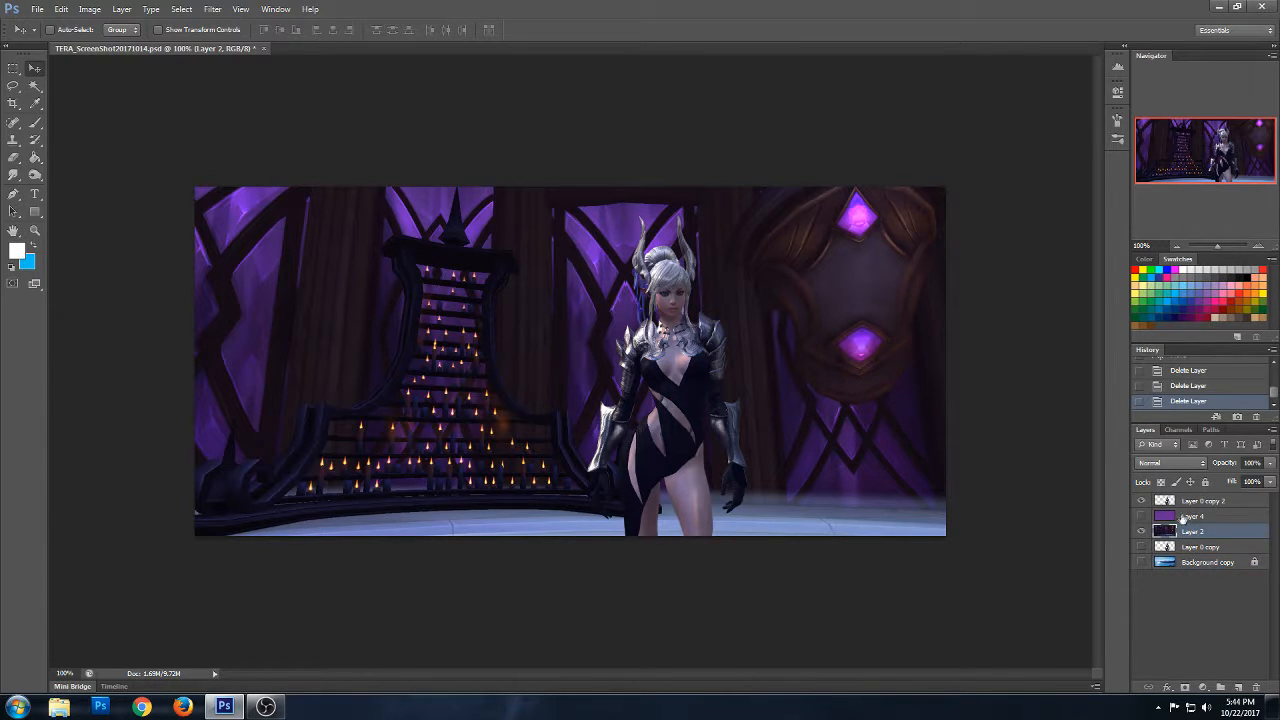
{"action": "left_click", "coordinate": [1188, 518]}
{"action": "left_click", "coordinate": [1141, 516]}
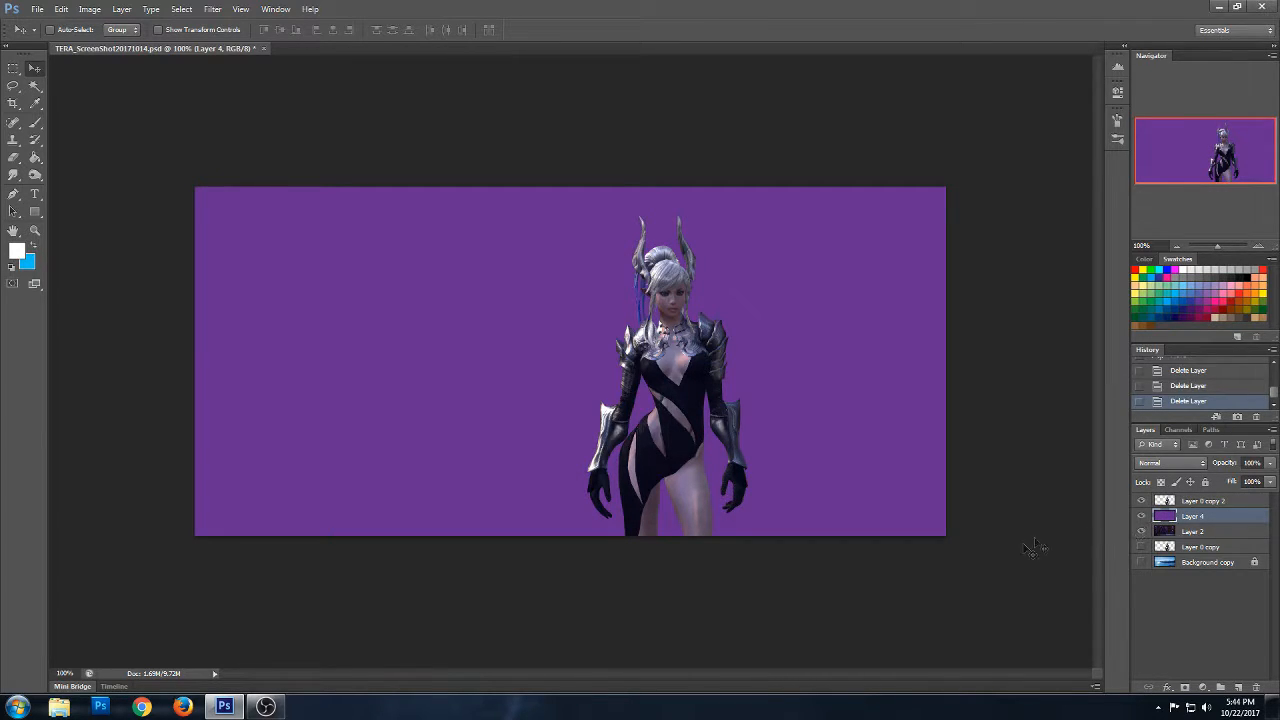
{"action": "left_click", "coordinate": [1141, 516]}
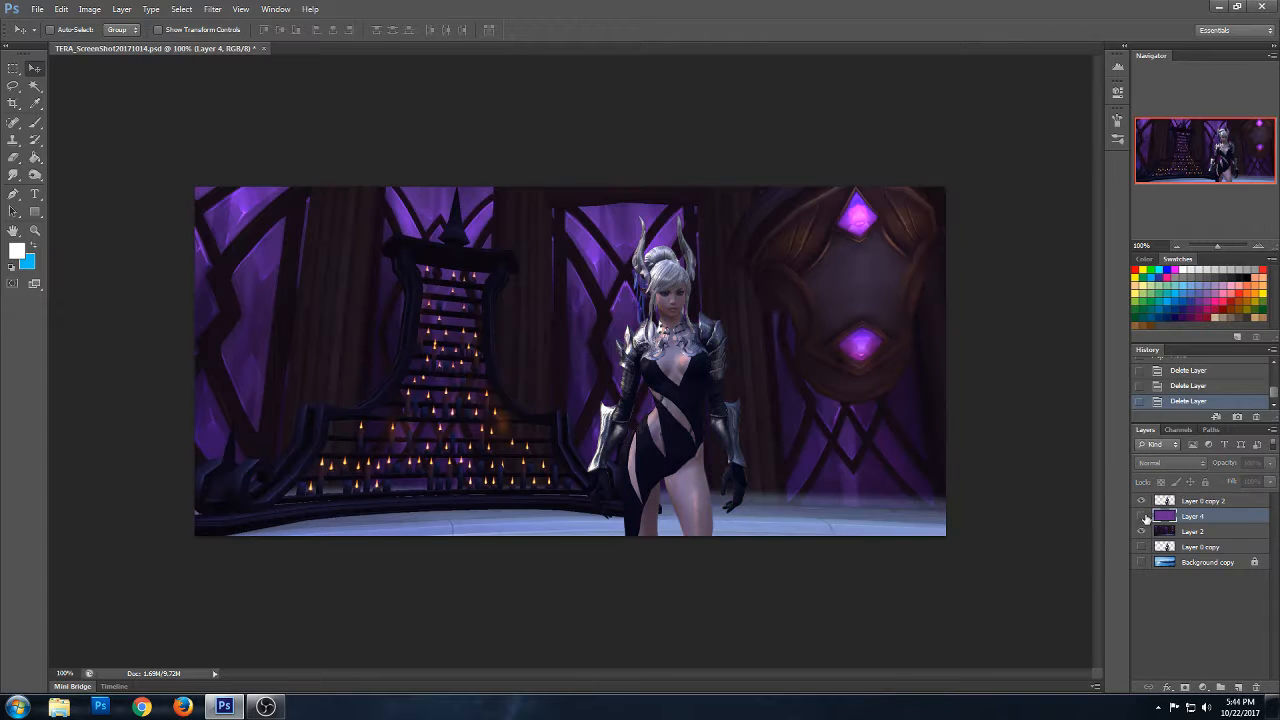
- Add a new empty layer above Layer 0 copy 2 for brush touch-ups on the character
{"action": "left_click", "coordinate": [35, 230]}
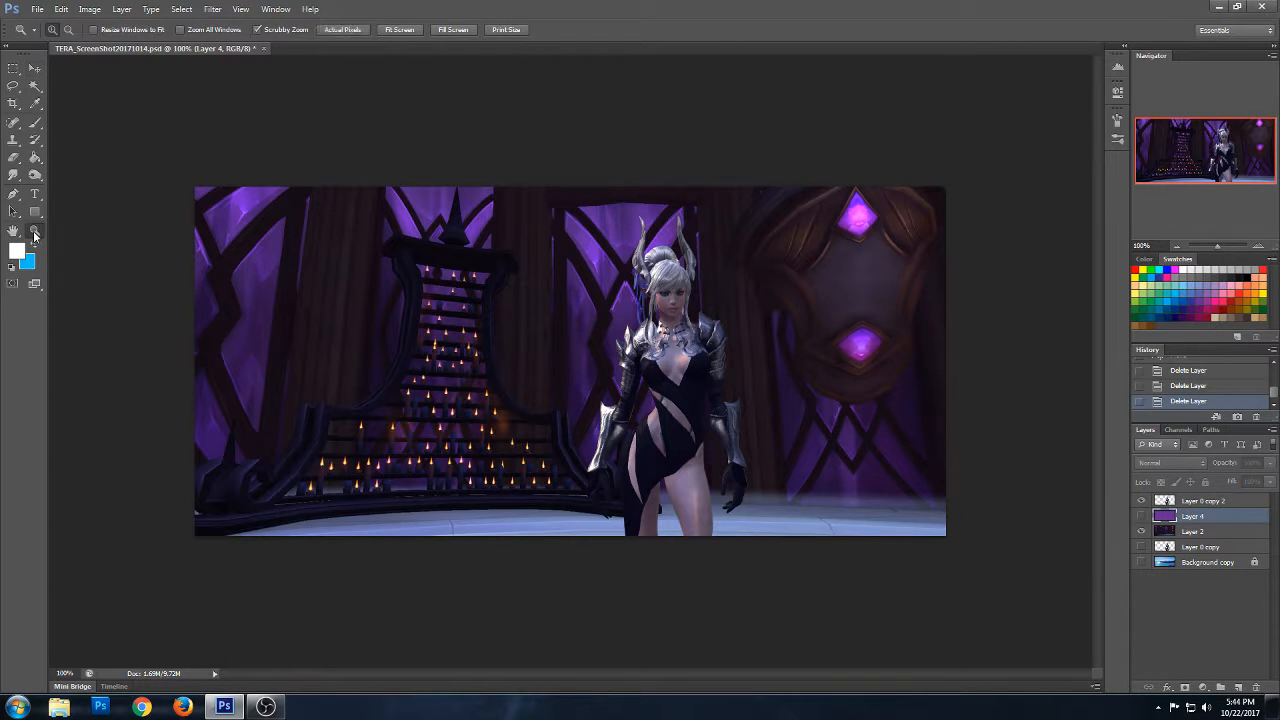
{"action": "left_click", "coordinate": [746, 333]}
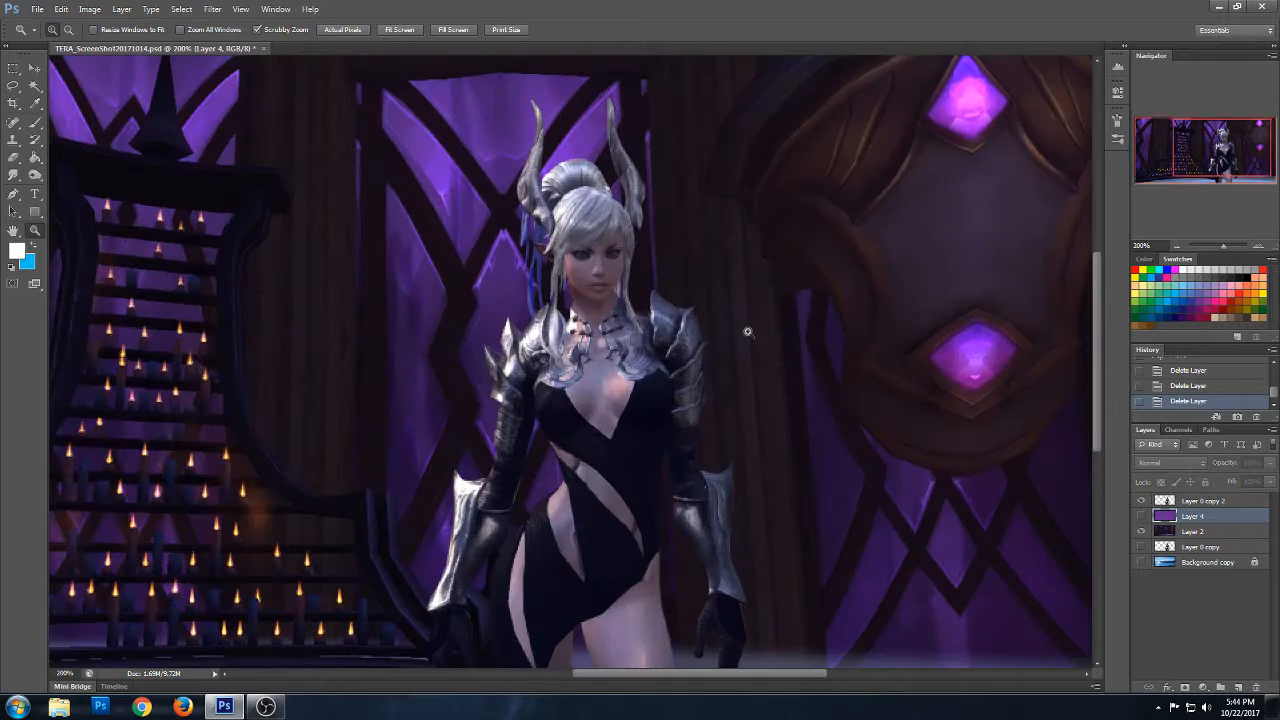
{"action": "left_click", "coordinate": [34, 125]}
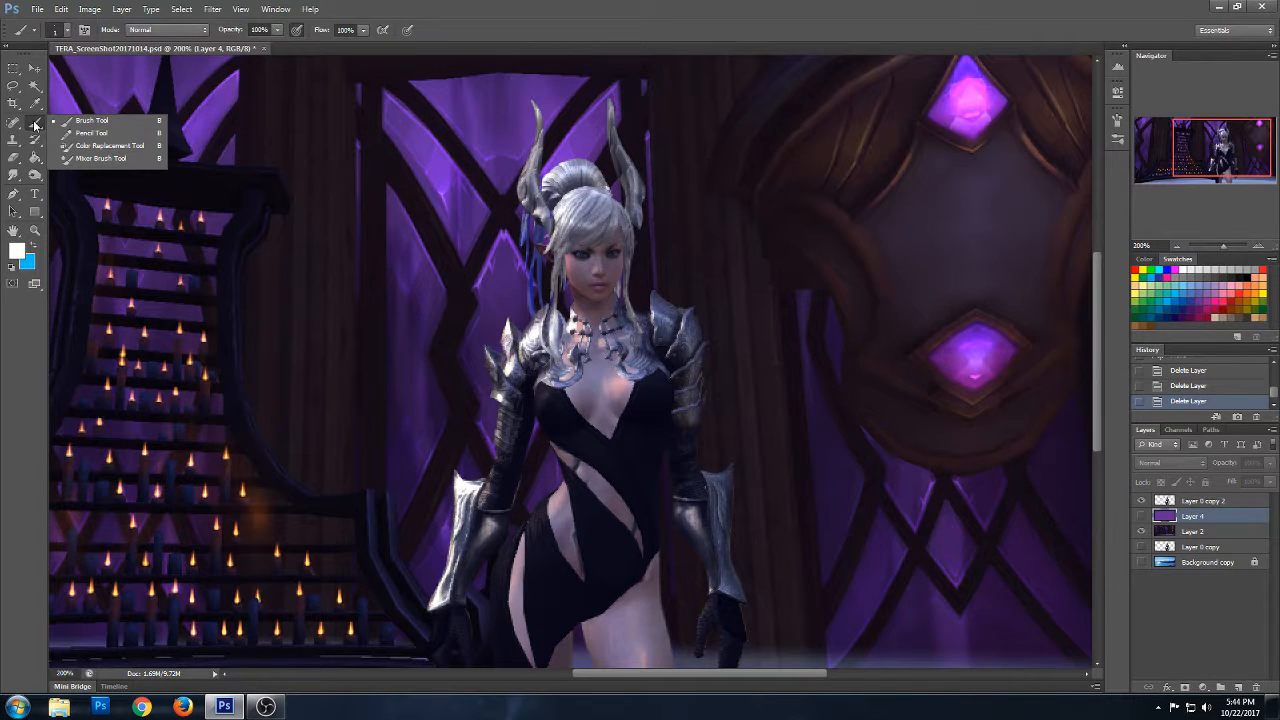
{"action": "left_click", "coordinate": [1200, 500]}
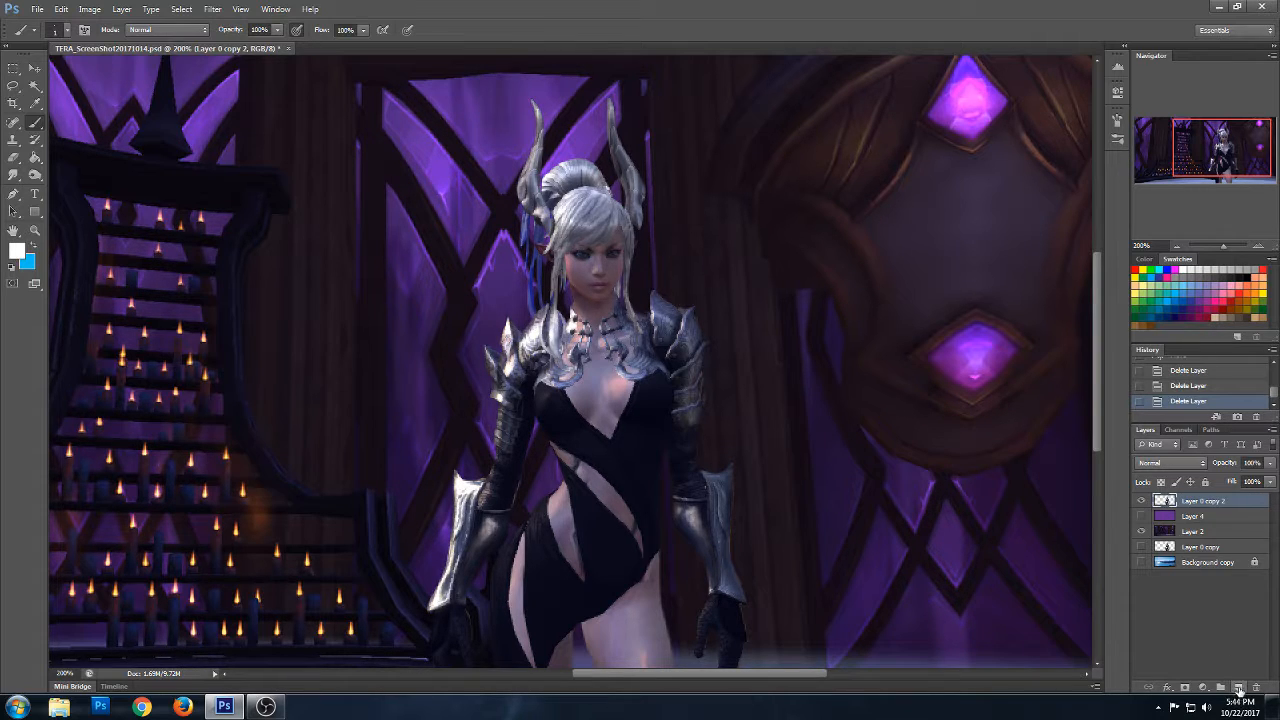
{"action": "left_click", "coordinate": [1237, 689]}
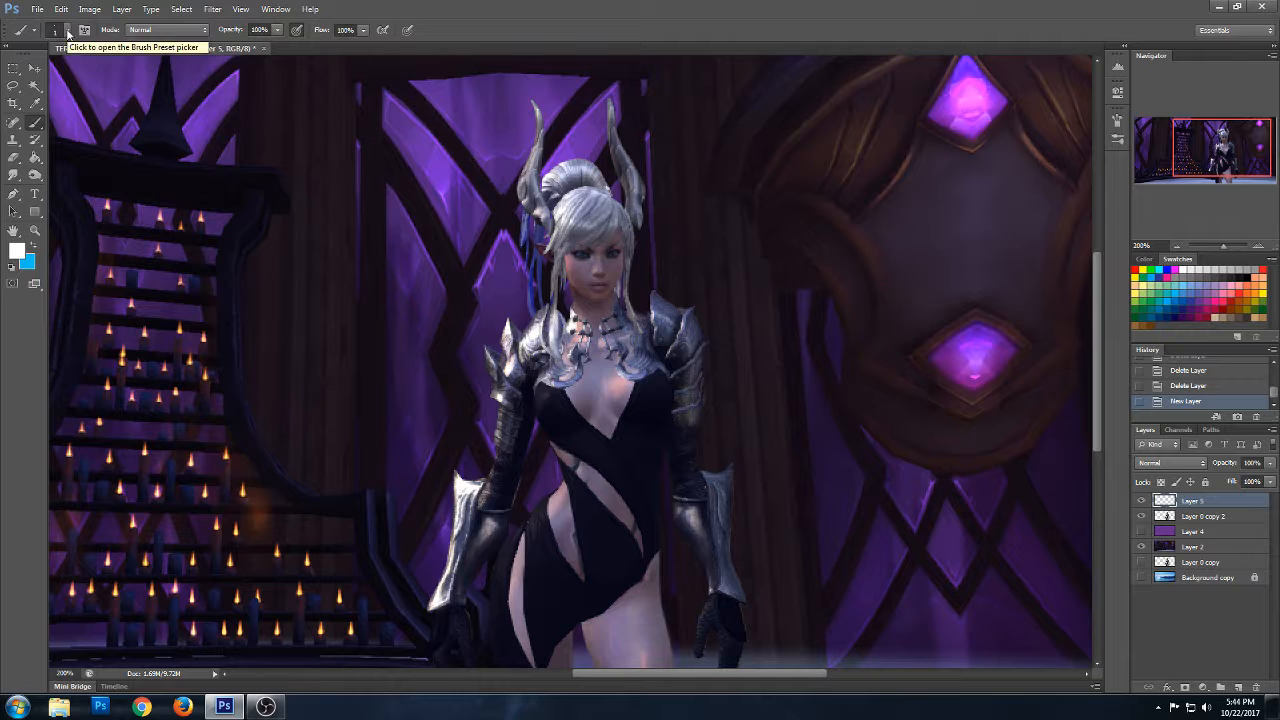
- Set the Brush tool to a hard round tip at 6 px with 100% hardness
{"action": "left_click", "coordinate": [456, 286]}
{"action": "right_click", "coordinate": [456, 286]}
{"action": "left_click", "coordinate": [479, 319]}
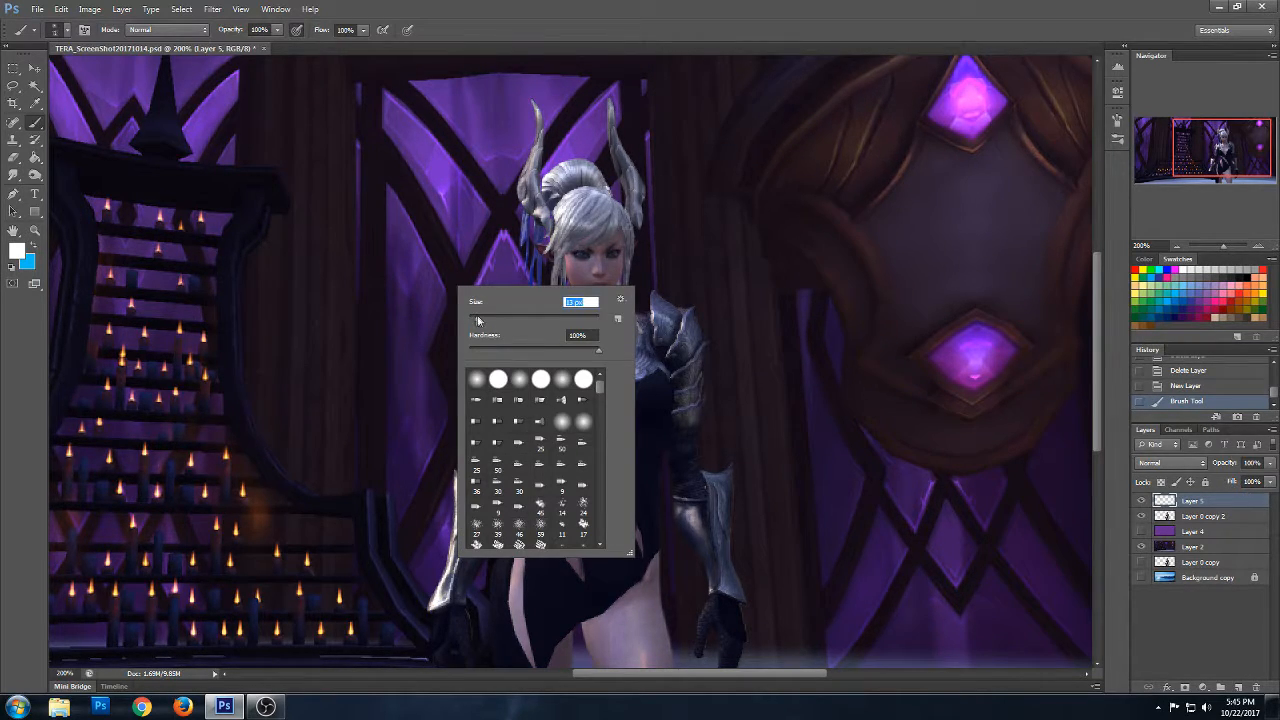
{"action": "key", "text": "["}
{"action": "key", "text": "["}
{"action": "key", "text": "["}
{"action": "key", "text": "["}
{"action": "key", "text": "["}
{"action": "left_click", "coordinate": [662, 254]}
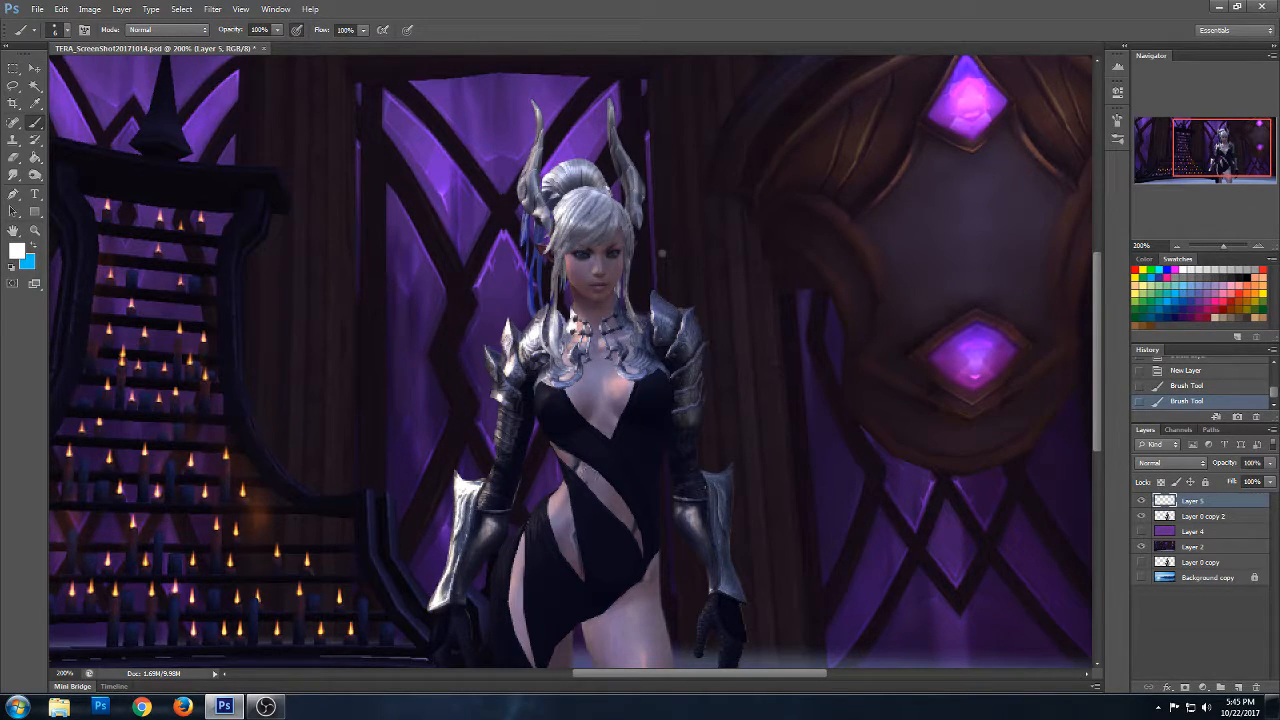
- Paint sampled skin tones along the dress's diagonal waist cutout to clean up its rough areas
{"action": "left_click", "coordinate": [584, 470], "text": "alt"}
{"action": "left_click", "coordinate": [583, 470]}
{"action": "left_click_drag", "start_coordinate": [575, 466], "coordinate": [592, 482]}
{"action": "left_click", "coordinate": [588, 473], "text": "alt"}
{"action": "left_click_drag", "start_coordinate": [595, 487], "coordinate": [647, 548]}
{"action": "left_click", "coordinate": [629, 523], "text": "alt"}
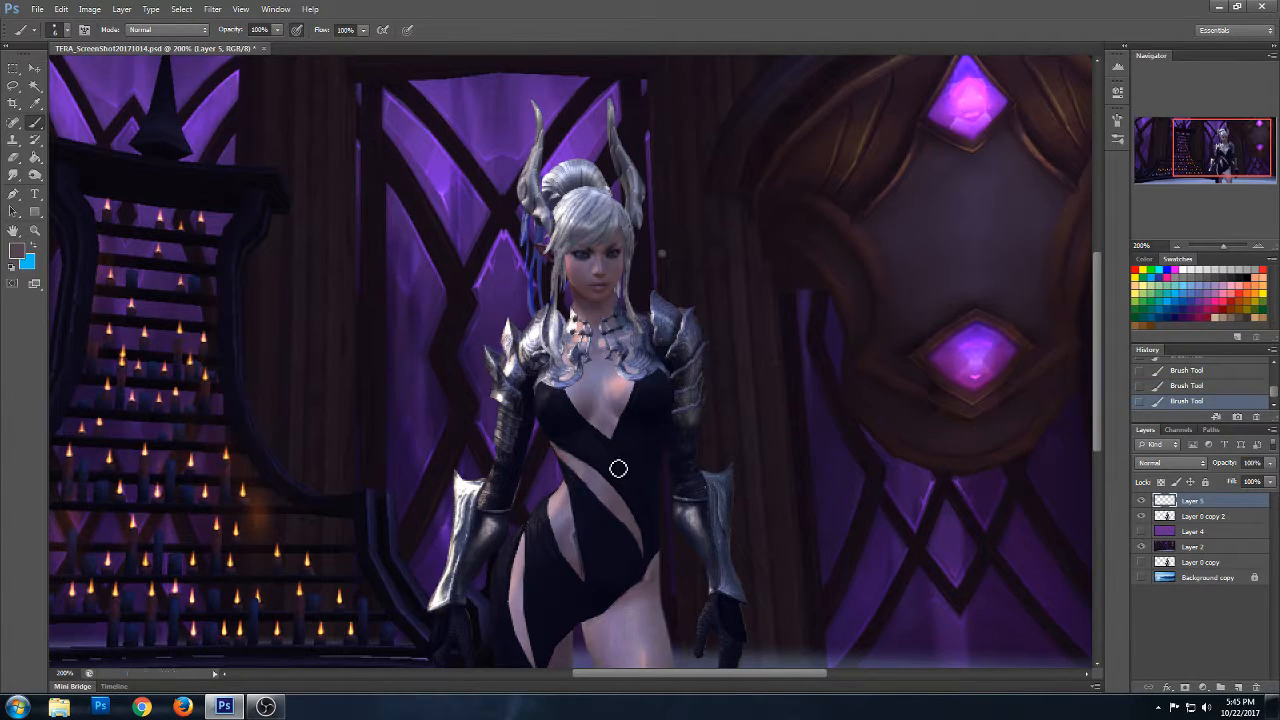
- Paint matching skin tones along the lower tip of the hip cutout below the waist
{"action": "left_click", "coordinate": [568, 532], "text": "alt"}
{"action": "left_click_drag", "start_coordinate": [574, 540], "coordinate": [589, 583]}
{"action": "left_click", "coordinate": [579, 563], "text": "alt"}
- Merge the painted layer into Layer 0 copy 2 and blend the waist and hip cutouts with the Smudge tool at 11% strength
{"action": "left_click", "coordinate": [17, 177]}
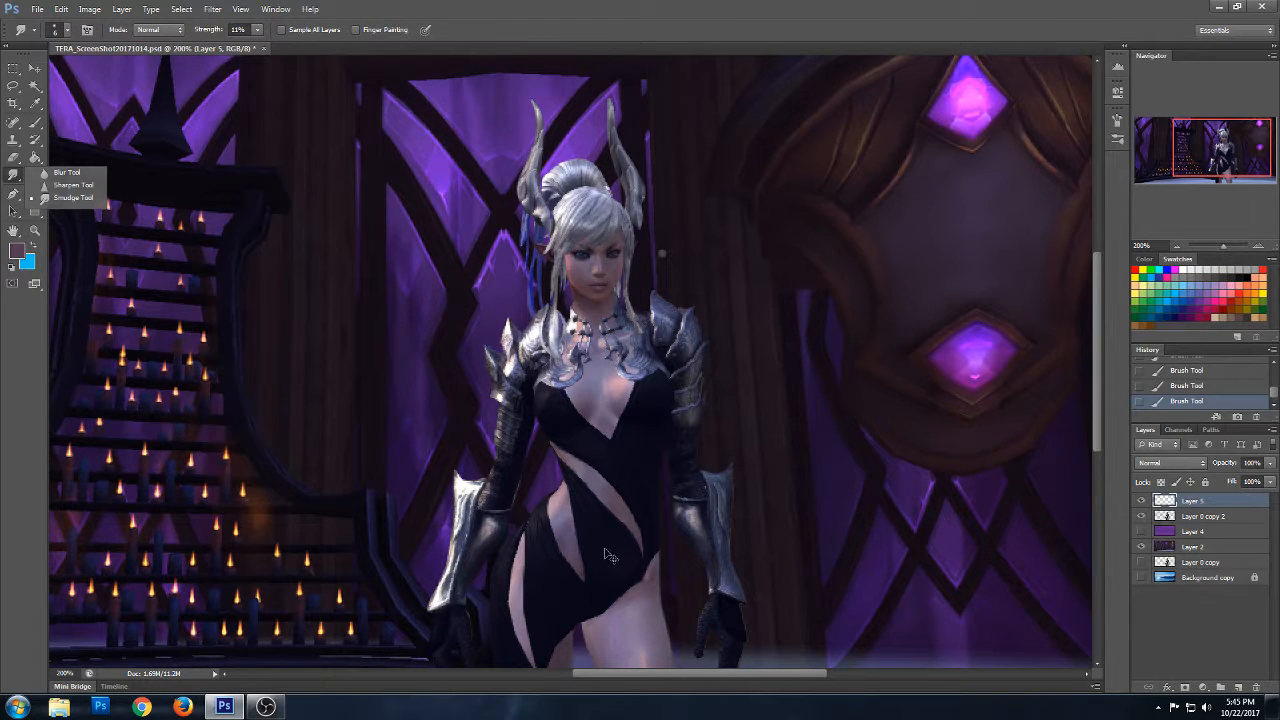
{"action": "key", "text": "ctrl+e"}
{"action": "mouse_move", "coordinate": [583, 574]}
{"action": "left_mouse_down"}
{"action": "mouse_move", "coordinate": [580, 537]}
{"action": "mouse_move", "coordinate": [588, 584]}
{"action": "mouse_move", "coordinate": [557, 524]}
{"action": "left_mouse_up"}
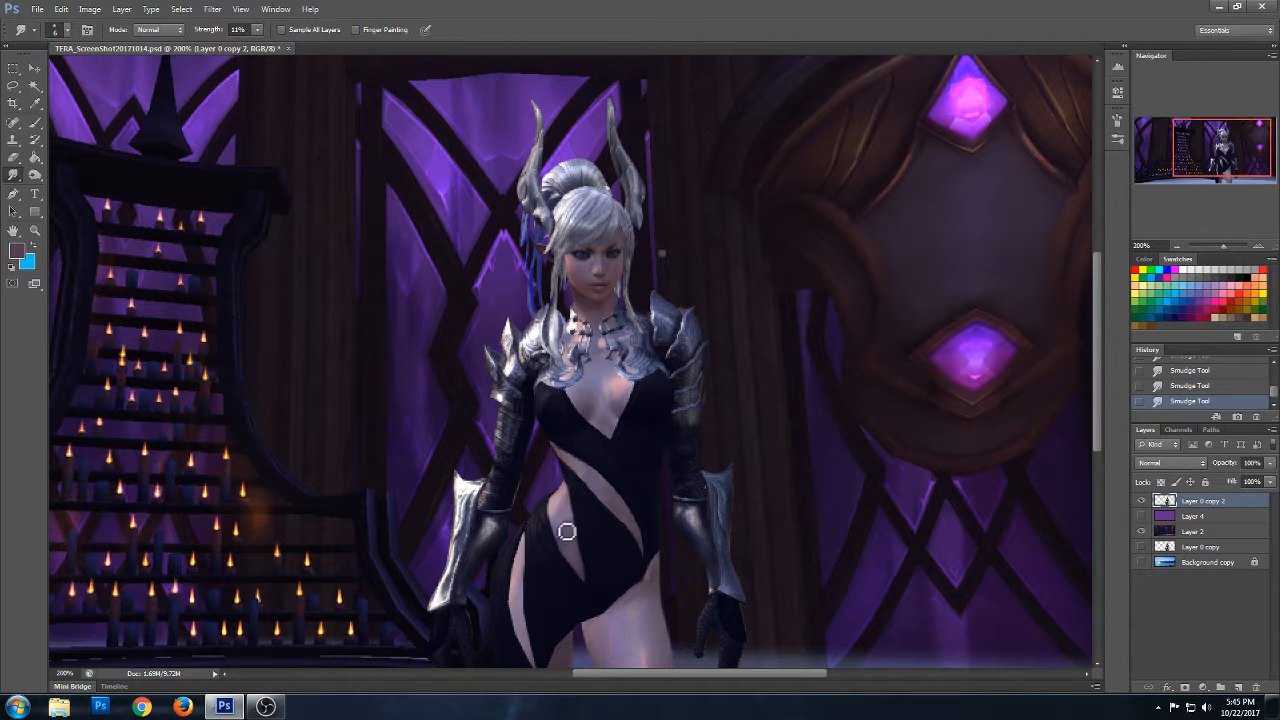
{"action": "left_click_drag", "start_coordinate": [630, 526], "coordinate": [643, 543]}
{"action": "mouse_move", "coordinate": [651, 548]}
{"action": "left_mouse_down"}
{"action": "mouse_move", "coordinate": [646, 527]}
{"action": "mouse_move", "coordinate": [630, 529]}
{"action": "left_mouse_up"}
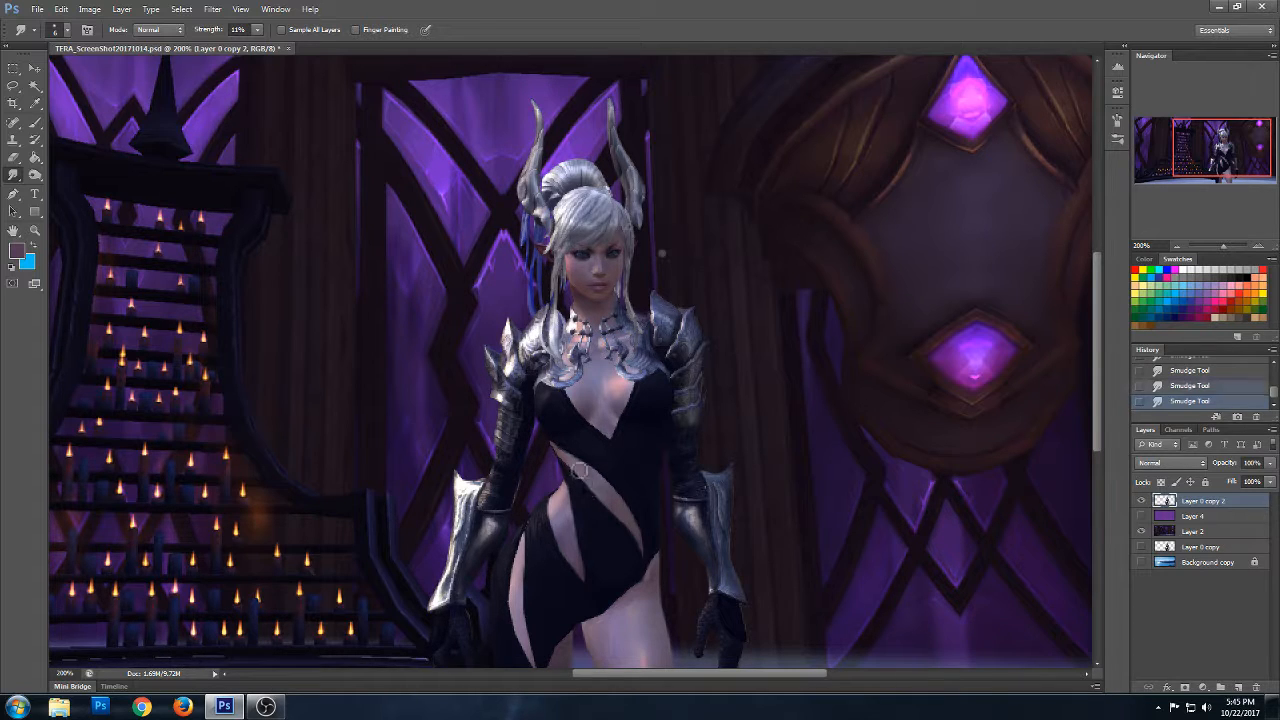
{"action": "left_click_drag", "start_coordinate": [589, 486], "coordinate": [567, 453]}
{"action": "mouse_move", "coordinate": [614, 494]}
{"action": "left_mouse_down"}
{"action": "mouse_move", "coordinate": [637, 520]}
{"action": "mouse_move", "coordinate": [623, 523]}
{"action": "left_mouse_up"}
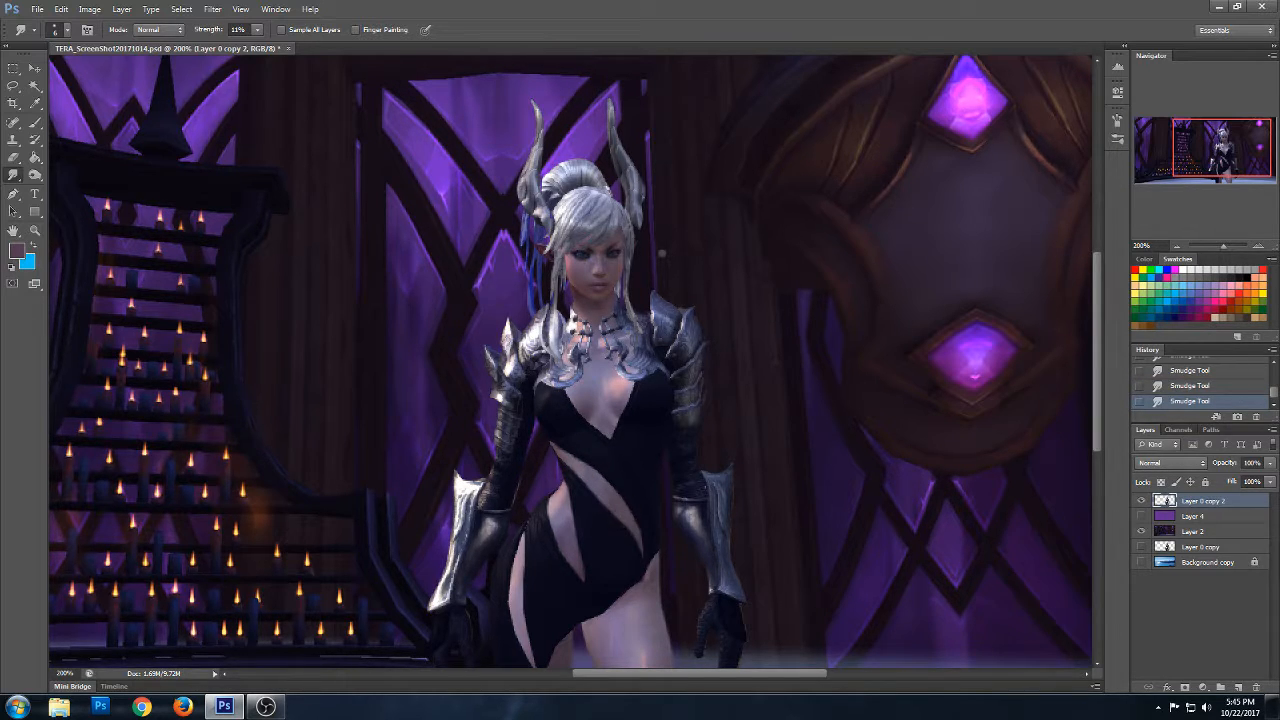
- Refine the diagonal waist cutout's edges with a 3 px brush in the dark colour sampled from the dress
{"action": "left_click", "coordinate": [34, 126]}
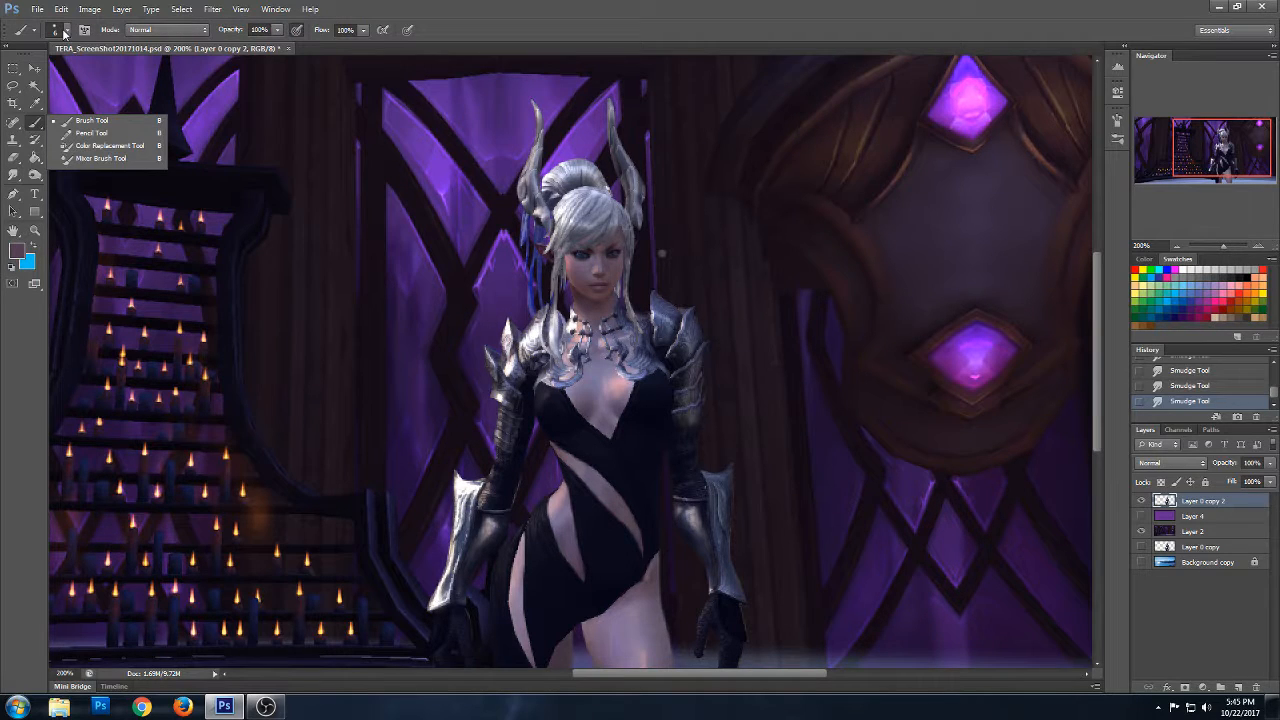
{"action": "left_click", "coordinate": [566, 442], "text": "alt"}
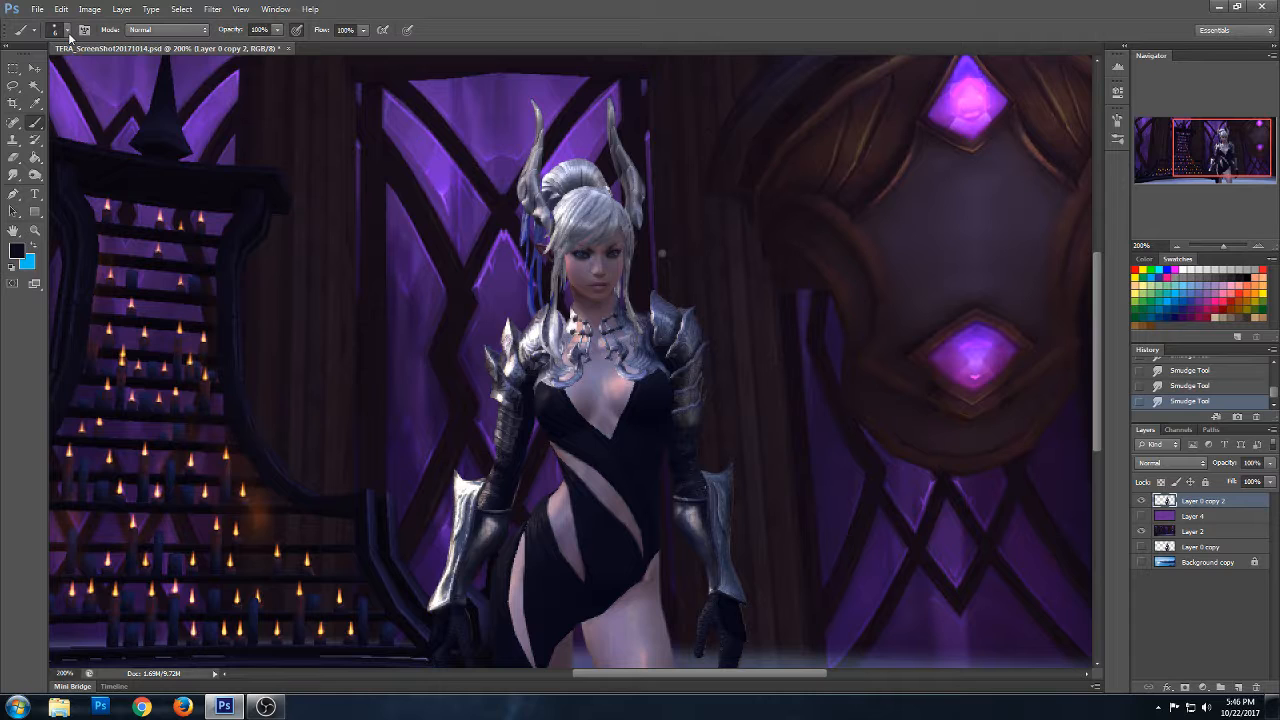
{"action": "right_click", "coordinate": [621, 400]}
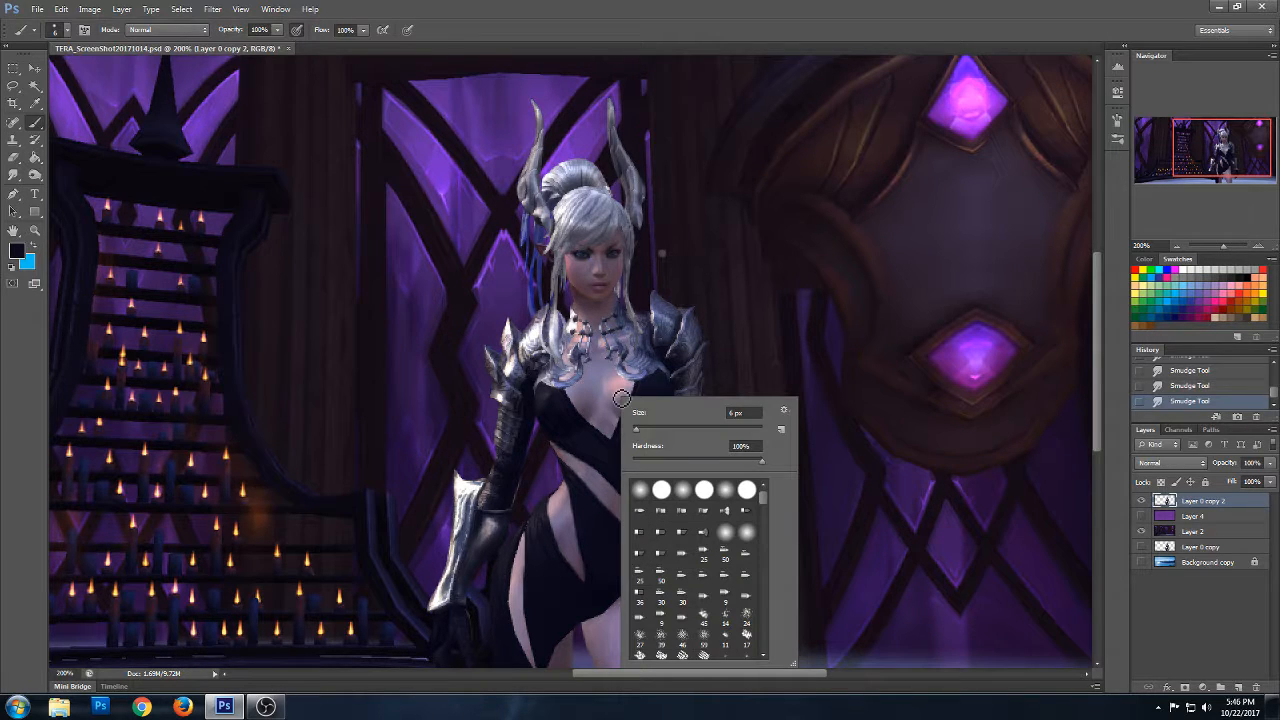
{"action": "left_click_drag", "start_coordinate": [745, 412], "coordinate": [723, 414]}
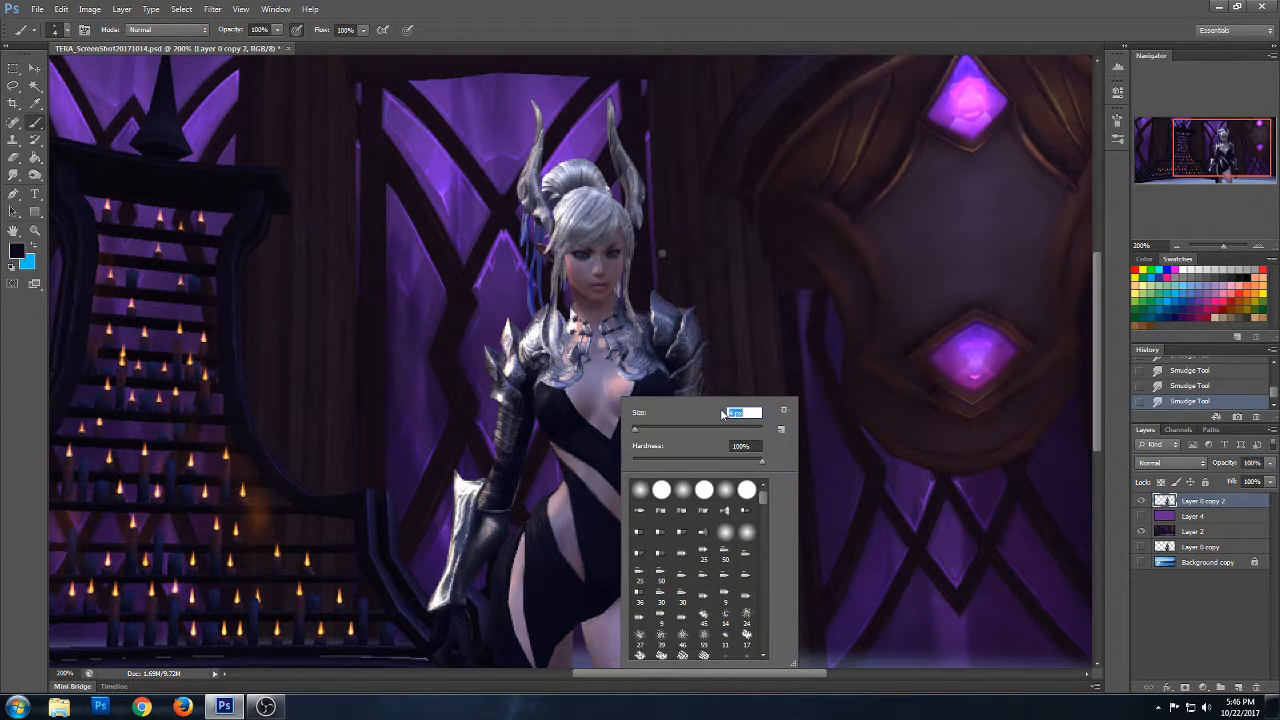
{"action": "left_click", "coordinate": [760, 357]}
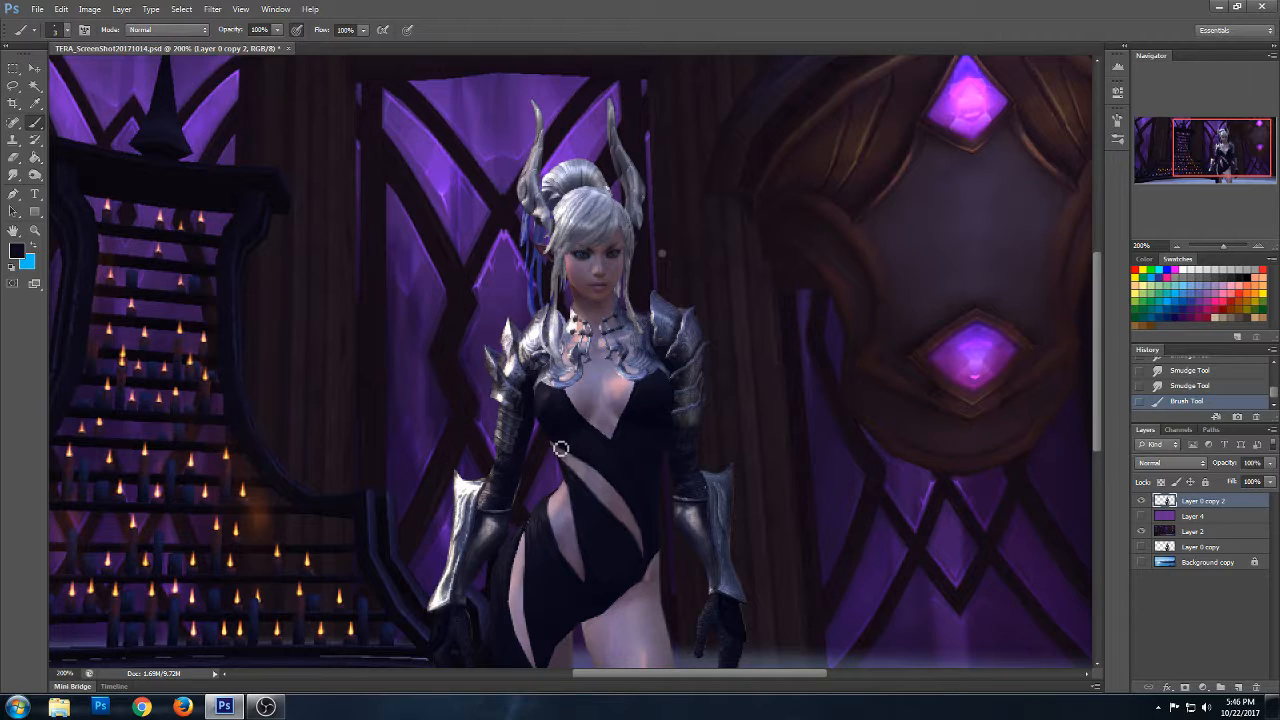
{"action": "left_click_drag", "start_coordinate": [559, 446], "coordinate": [589, 468]}
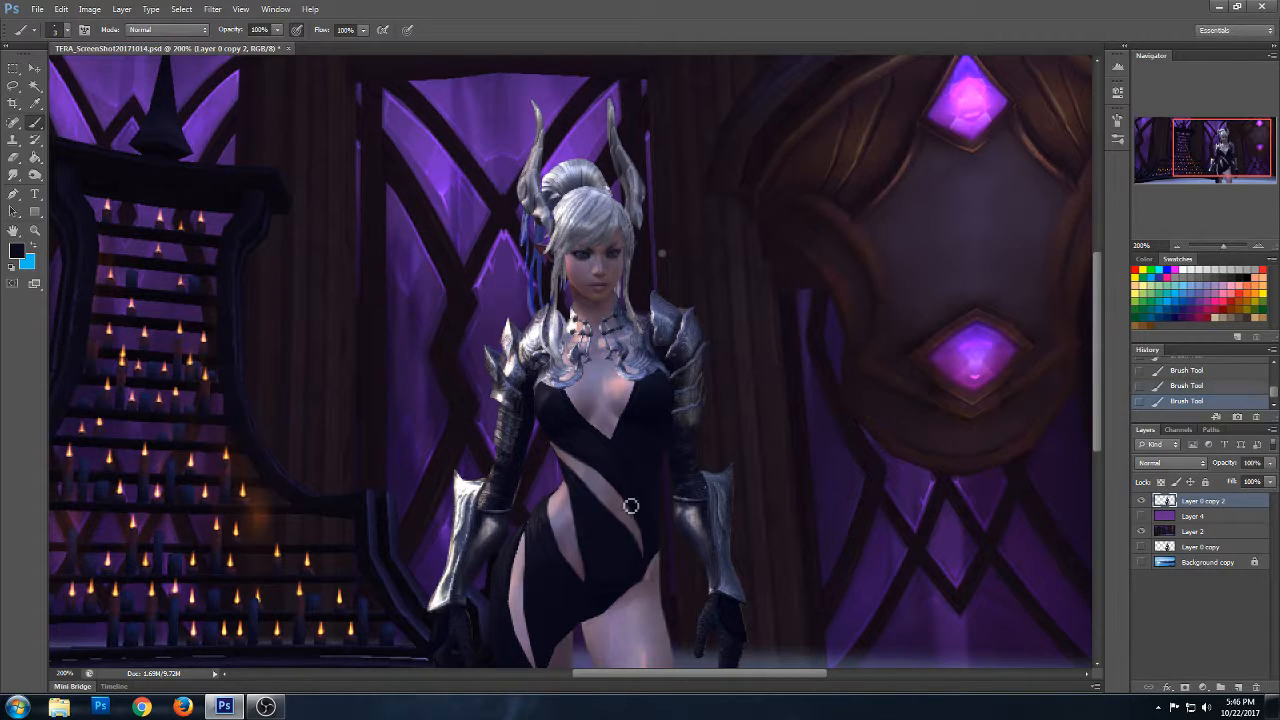
{"action": "left_click_drag", "start_coordinate": [633, 507], "coordinate": [645, 545]}
{"action": "left_click_drag", "start_coordinate": [578, 473], "coordinate": [635, 540]}
- Paint sampled skin tones along the outer thigh cutout, from its upper edge to its lower tip
{"action": "left_click_drag", "start_coordinate": [1094, 388], "coordinate": [1094, 417]}
{"action": "left_click", "coordinate": [527, 462], "text": "alt"}
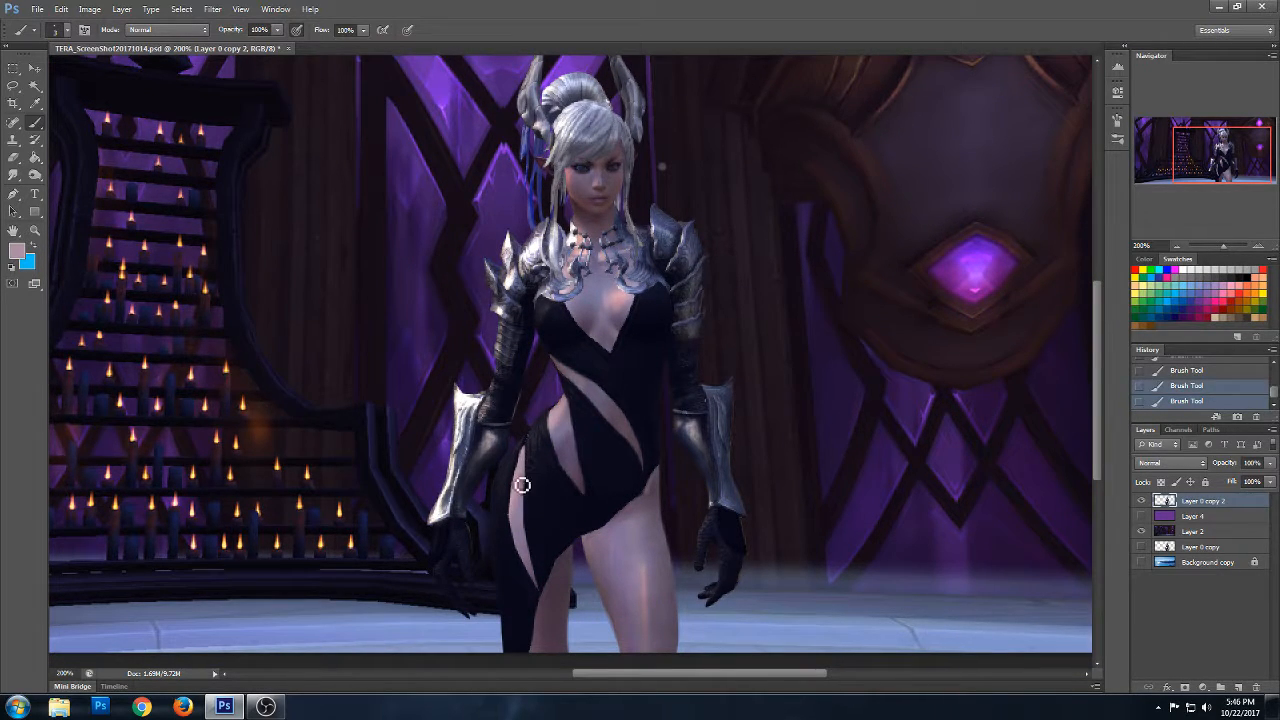
{"action": "left_click_drag", "start_coordinate": [523, 512], "coordinate": [523, 484]}
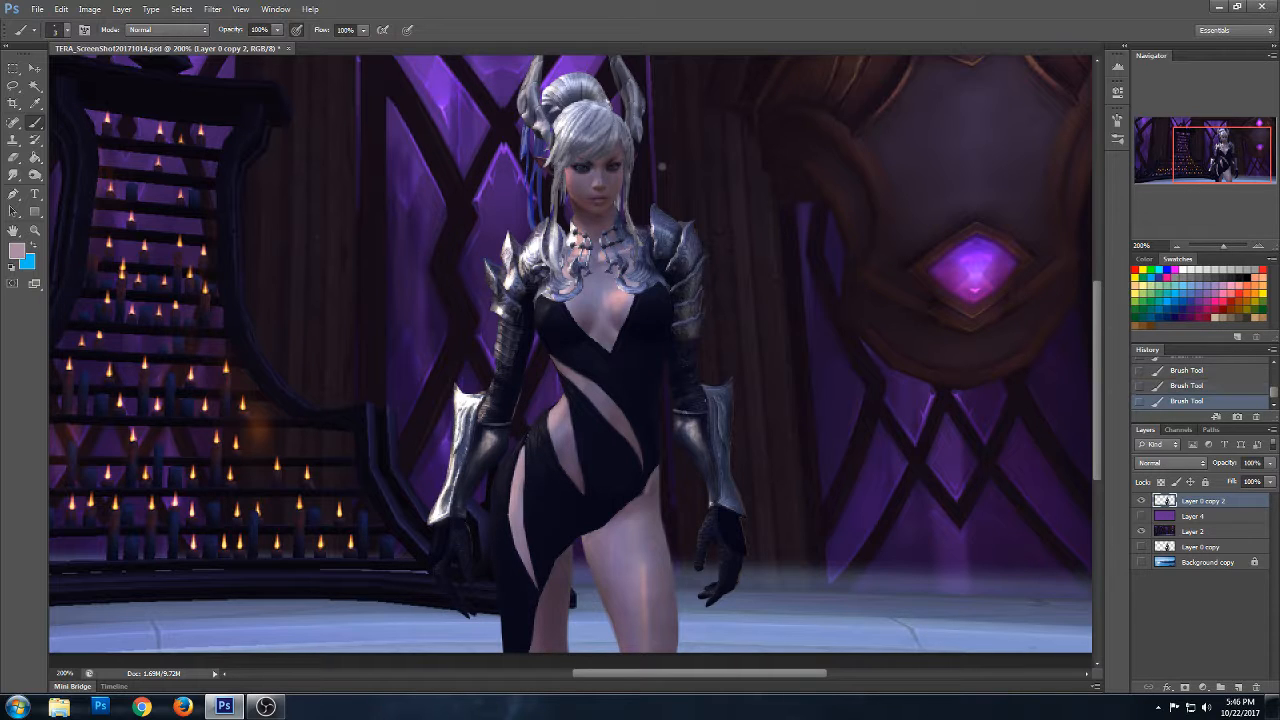
{"action": "left_click", "coordinate": [519, 528], "text": "alt"}
{"action": "left_click_drag", "start_coordinate": [521, 511], "coordinate": [521, 523]}
{"action": "left_click_drag", "start_coordinate": [543, 591], "coordinate": [528, 566]}
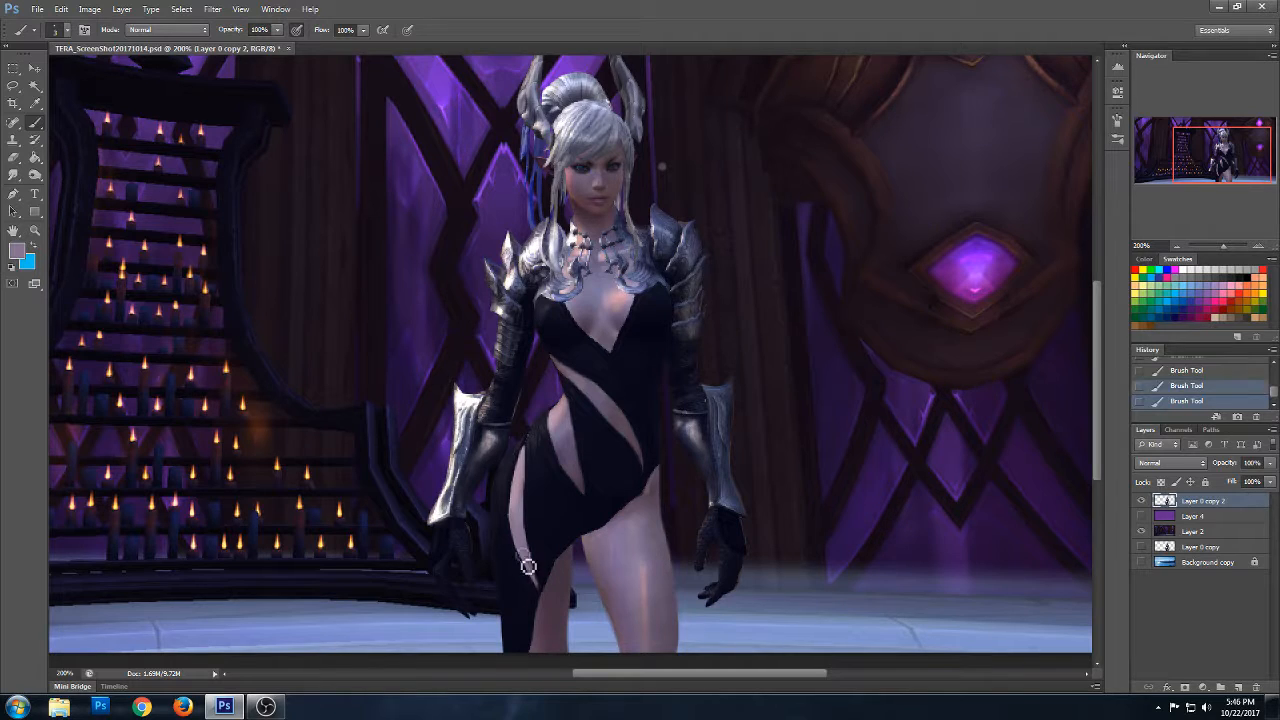
{"action": "left_click_drag", "start_coordinate": [518, 488], "coordinate": [519, 504]}
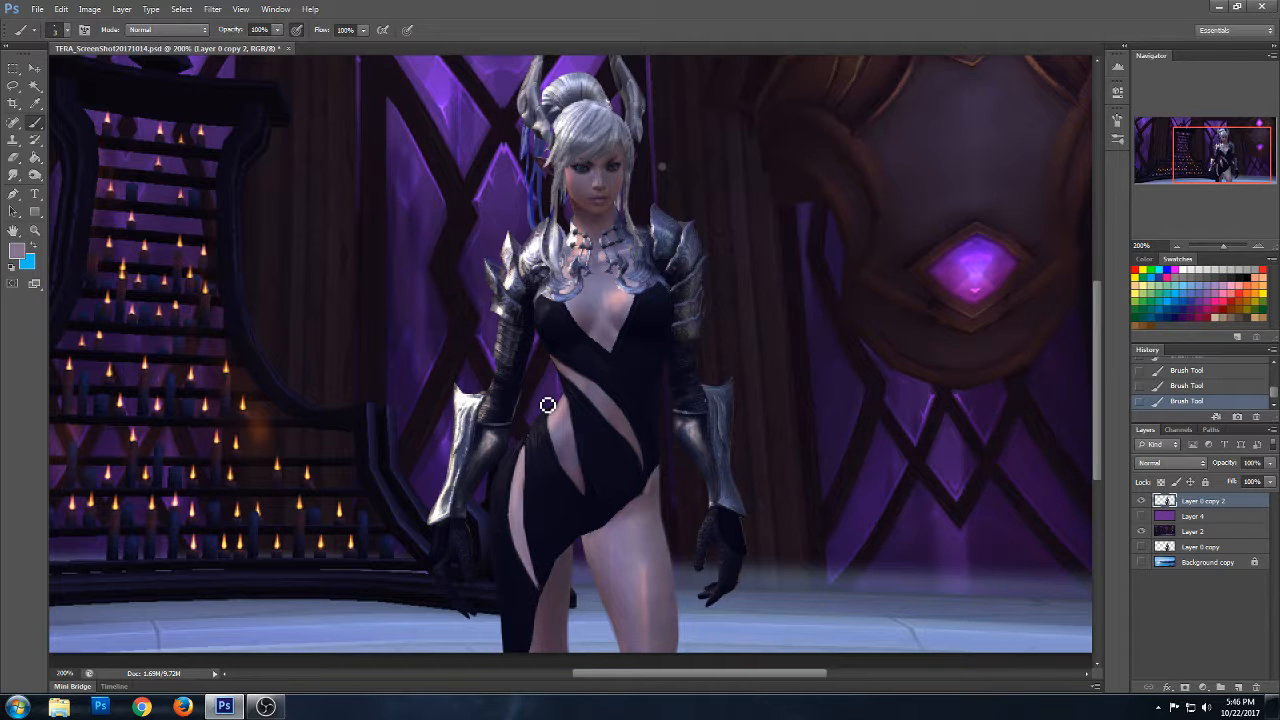
- Blend the dress edge into the skin at the upper outer thigh with the Smudge tool at 11% strength
{"action": "left_click_drag", "start_coordinate": [1100, 367], "coordinate": [1097, 385]}
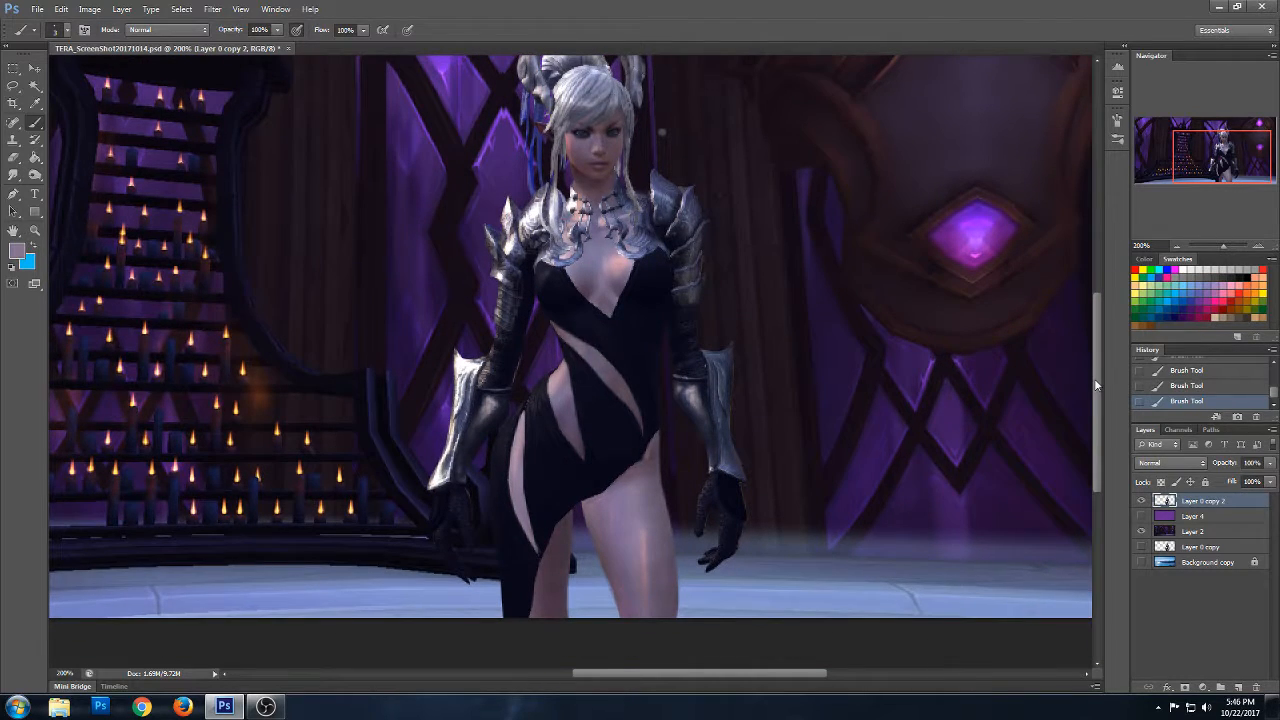
{"action": "left_click_drag", "start_coordinate": [13, 175], "coordinate": [72, 197]}
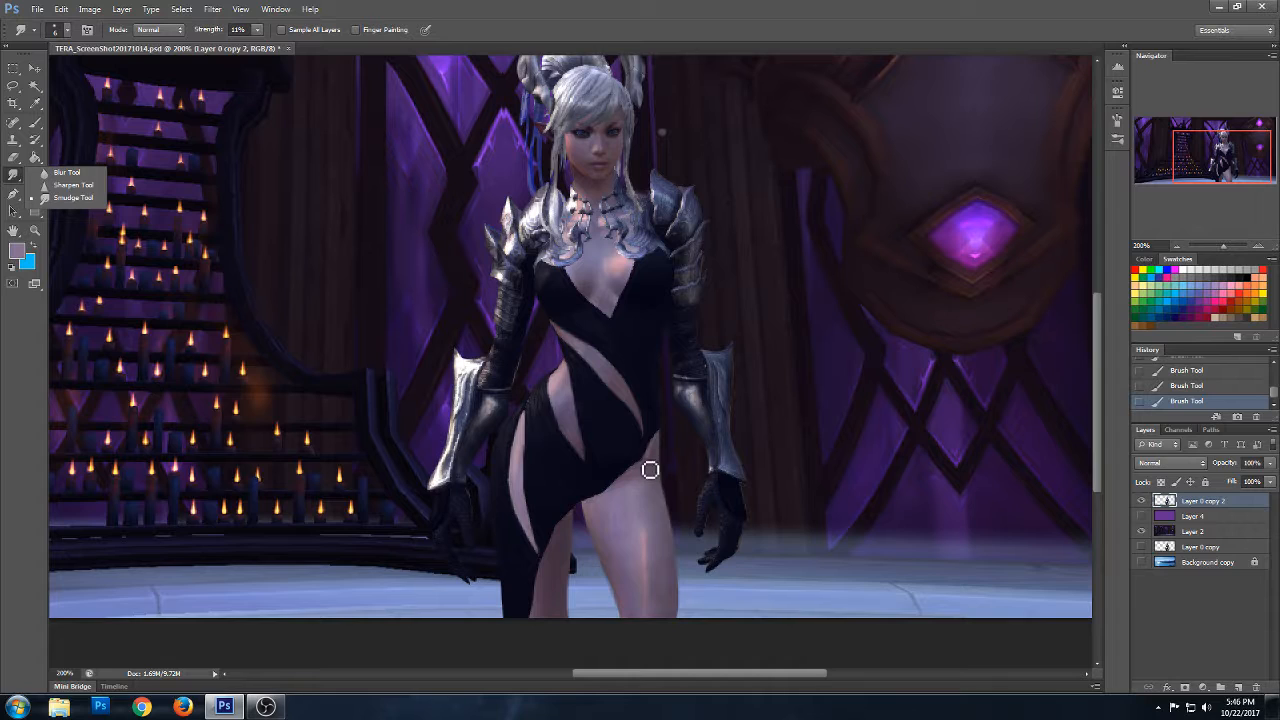
{"action": "left_click_drag", "start_coordinate": [654, 461], "coordinate": [650, 467]}
{"action": "left_click_drag", "start_coordinate": [650, 468], "coordinate": [649, 477]}
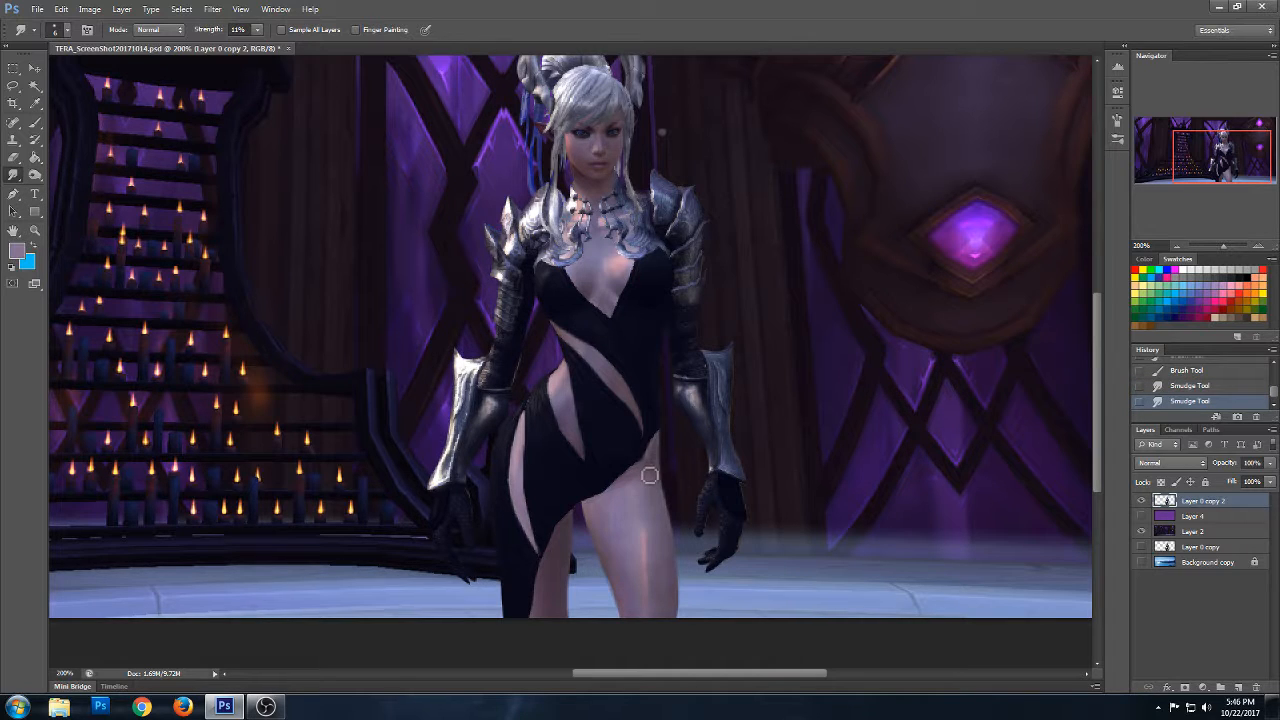
- Clean up the dress's diagonal hem, from the outer hip down to the inner thigh, by painting with sampled skin and dress colours
{"action": "left_click", "coordinate": [40, 126]}
{"action": "left_click_drag", "start_coordinate": [657, 445], "coordinate": [626, 490]}
{"action": "left_click", "coordinate": [629, 472], "text": "alt"}
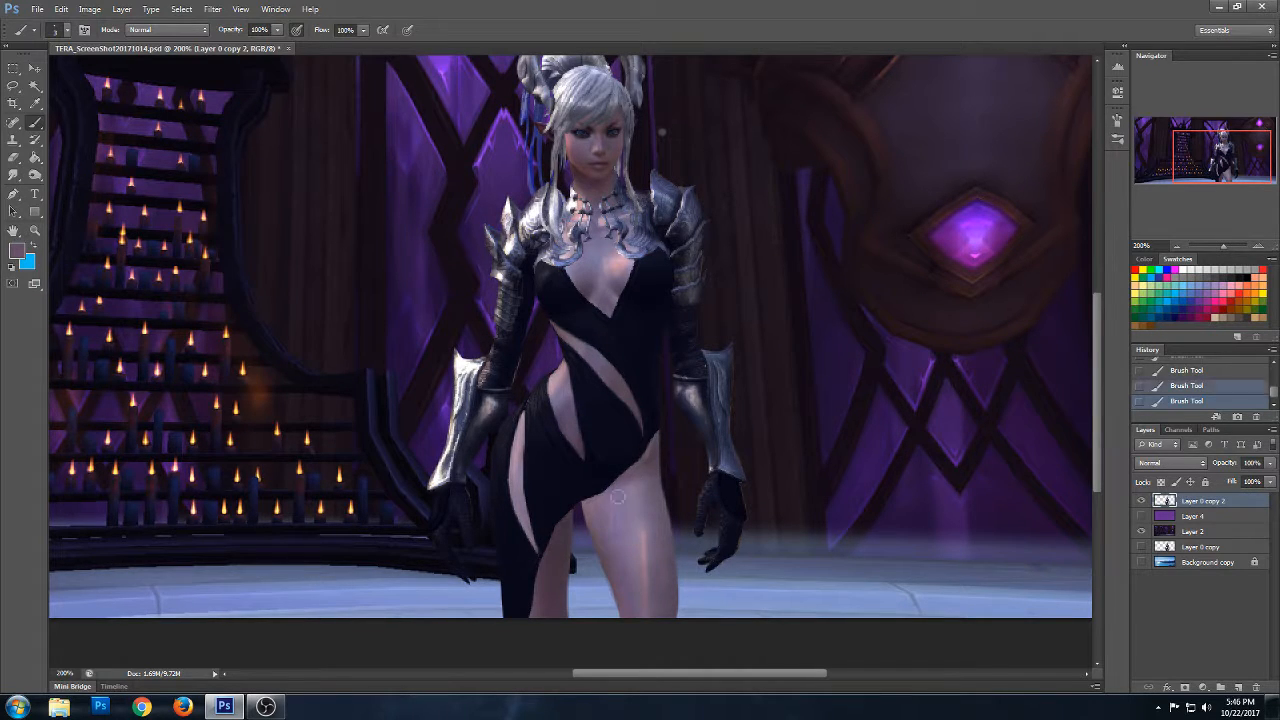
{"action": "left_click", "coordinate": [597, 500], "text": "alt"}
{"action": "left_click_drag", "start_coordinate": [591, 506], "coordinate": [594, 509]}
{"action": "left_click", "coordinate": [645, 462], "text": "alt"}
{"action": "left_click_drag", "start_coordinate": [645, 467], "coordinate": [646, 475]}
{"action": "left_click", "coordinate": [560, 518], "text": "alt"}
{"action": "left_click_drag", "start_coordinate": [567, 522], "coordinate": [554, 547]}
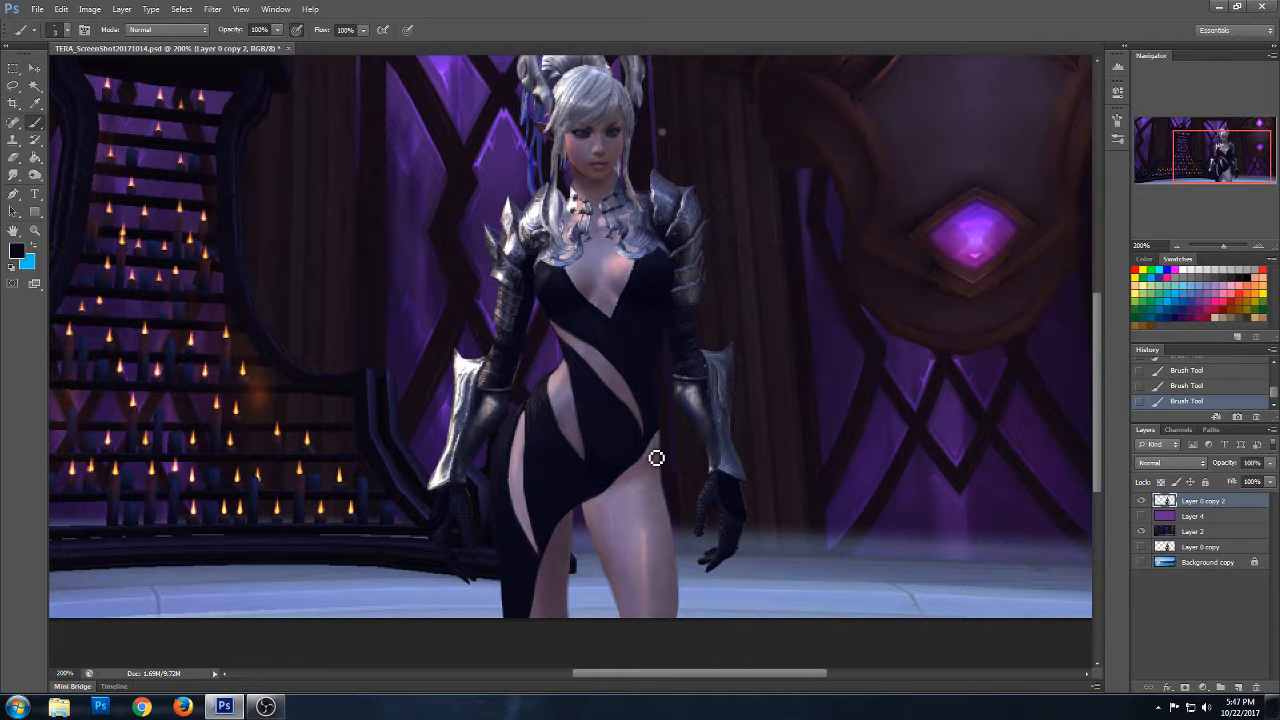
- Smooth the skin shading on the front thigh and the chest with a 17 px Smudge tool at 11% strength
{"action": "left_click", "coordinate": [16, 175]}
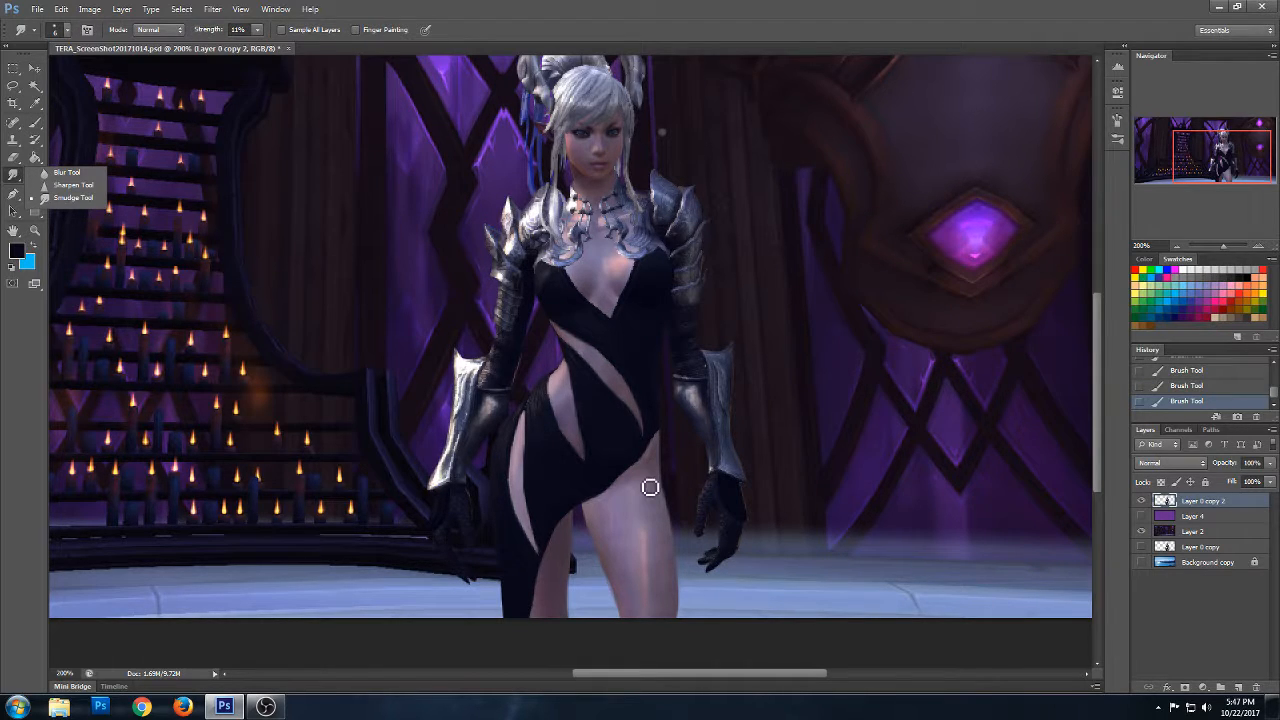
{"action": "right_click", "coordinate": [695, 533]}
{"action": "left_click_drag", "start_coordinate": [730, 455], "coordinate": [722, 454]}
{"action": "left_click_drag", "start_coordinate": [650, 479], "coordinate": [653, 515]}
{"action": "mouse_move", "coordinate": [661, 590]}
{"action": "left_mouse_down"}
{"action": "mouse_move", "coordinate": [664, 602]}
{"action": "mouse_move", "coordinate": [650, 598]}
{"action": "left_mouse_up"}
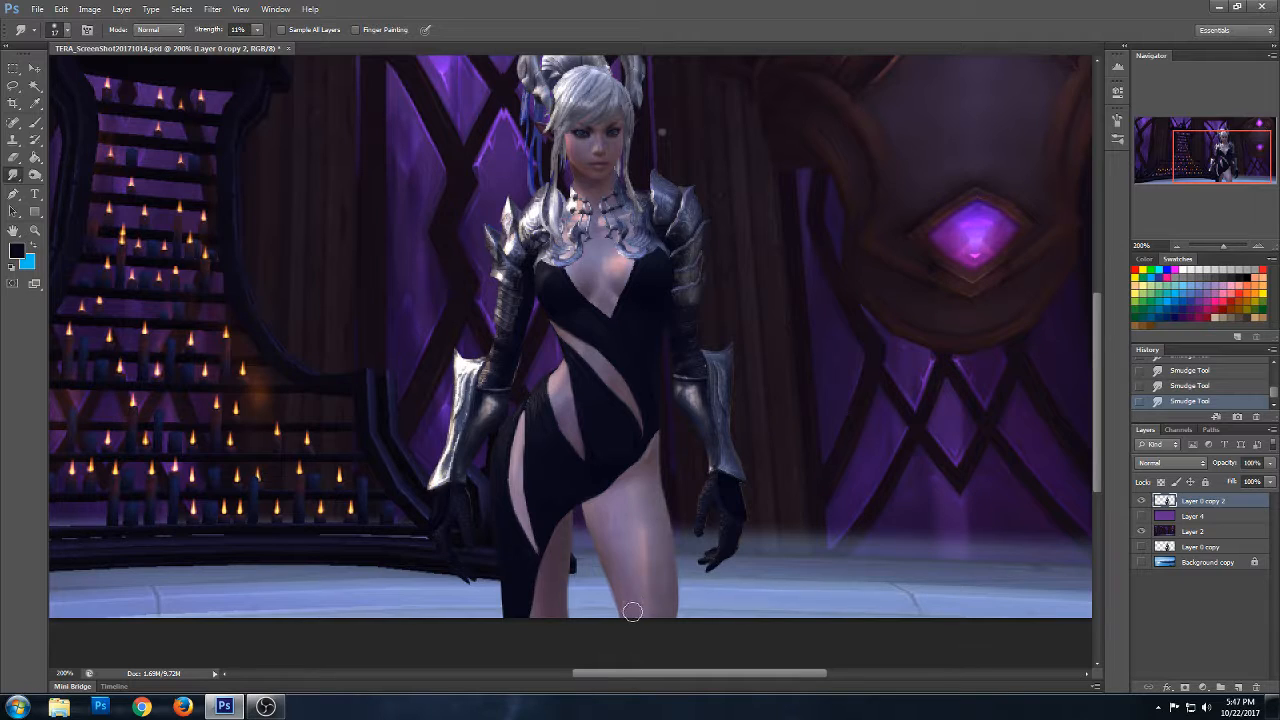
{"action": "mouse_move", "coordinate": [611, 547]}
{"action": "left_mouse_down"}
{"action": "mouse_move", "coordinate": [598, 512]}
{"action": "mouse_move", "coordinate": [612, 510]}
{"action": "mouse_move", "coordinate": [595, 510]}
{"action": "mouse_move", "coordinate": [631, 496]}
{"action": "mouse_move", "coordinate": [642, 593]}
{"action": "mouse_move", "coordinate": [646, 547]}
{"action": "left_mouse_up"}
{"action": "left_click_drag", "start_coordinate": [637, 464], "coordinate": [655, 567]}
{"action": "mouse_move", "coordinate": [643, 500]}
{"action": "left_mouse_down"}
{"action": "mouse_move", "coordinate": [655, 569]}
{"action": "mouse_move", "coordinate": [621, 539]}
{"action": "left_mouse_up"}
{"action": "mouse_move", "coordinate": [608, 298]}
{"action": "left_mouse_down"}
{"action": "mouse_move", "coordinate": [602, 280]}
{"action": "mouse_move", "coordinate": [617, 272]}
{"action": "mouse_move", "coordinate": [603, 261]}
{"action": "left_mouse_up"}
- Refine the edges of the dress's V-neckline with a 2 px hard brush in the dark dress colour
{"action": "left_click", "coordinate": [40, 123]}
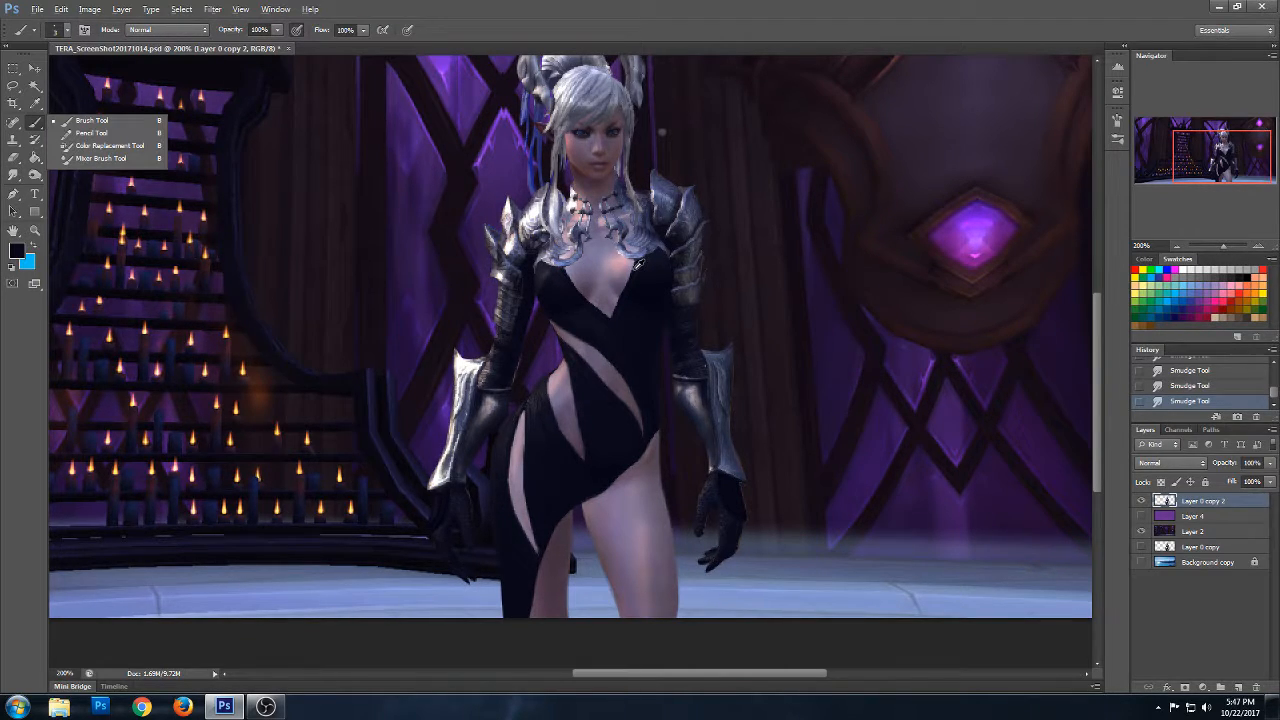
{"action": "left_click", "coordinate": [607, 308]}
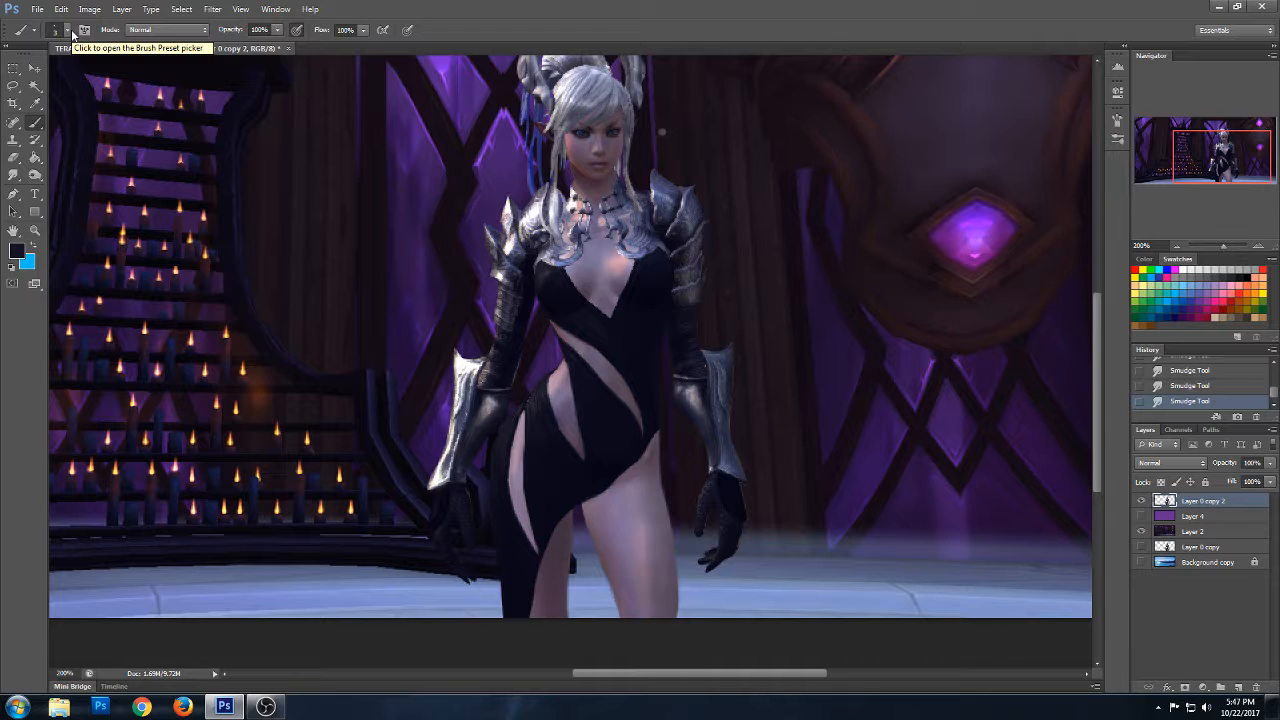
{"action": "left_click", "coordinate": [645, 291]}
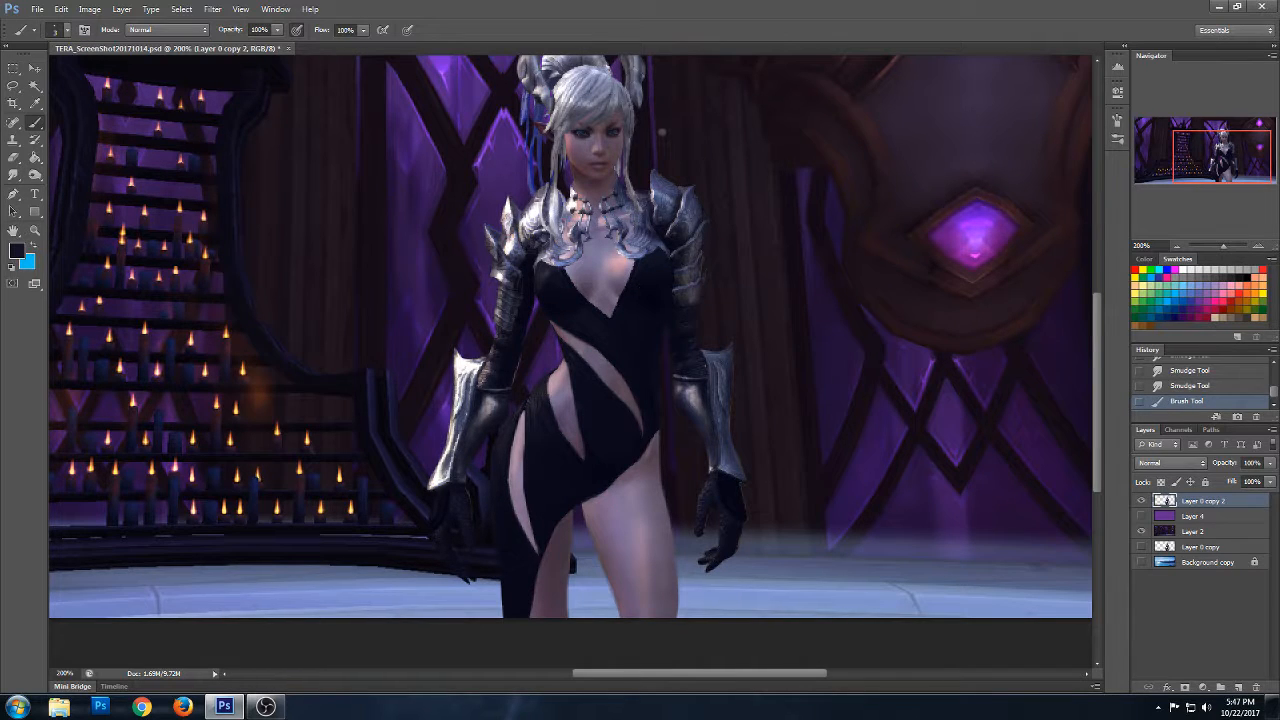
{"action": "right_click", "coordinate": [645, 291]}
{"action": "left_click", "coordinate": [740, 316]}
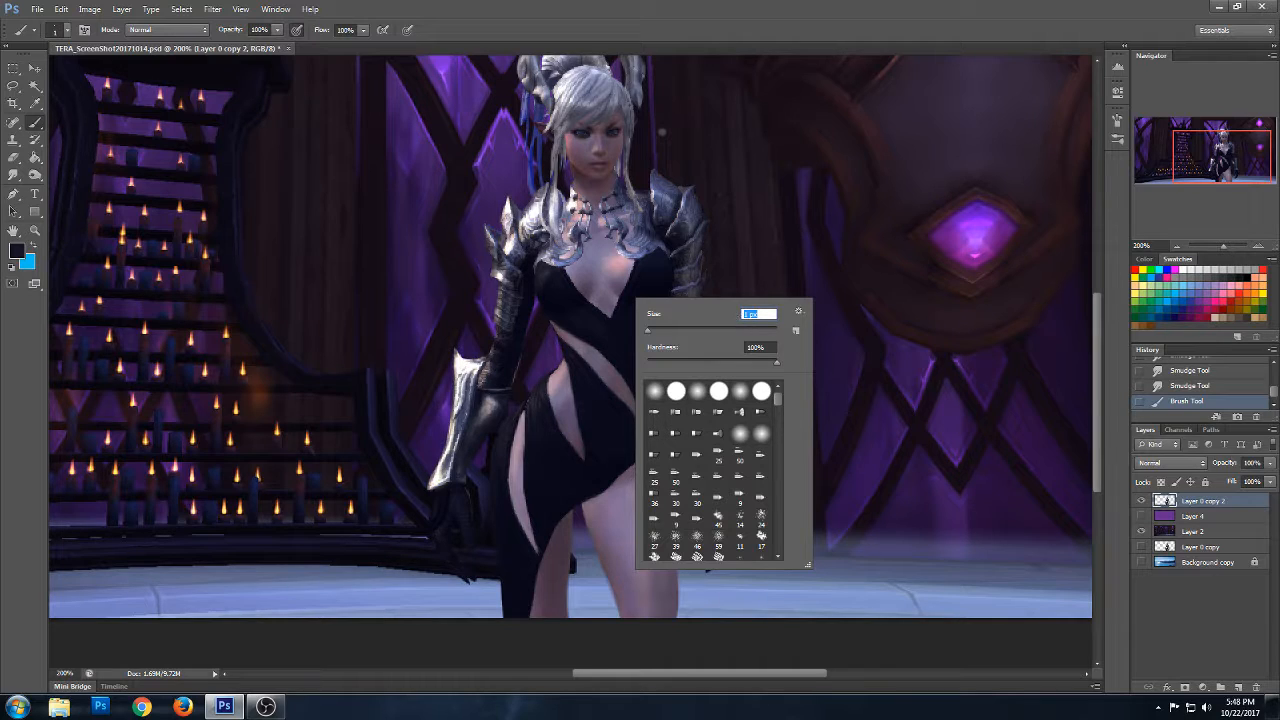
{"action": "left_click_drag", "start_coordinate": [569, 275], "coordinate": [587, 301]}
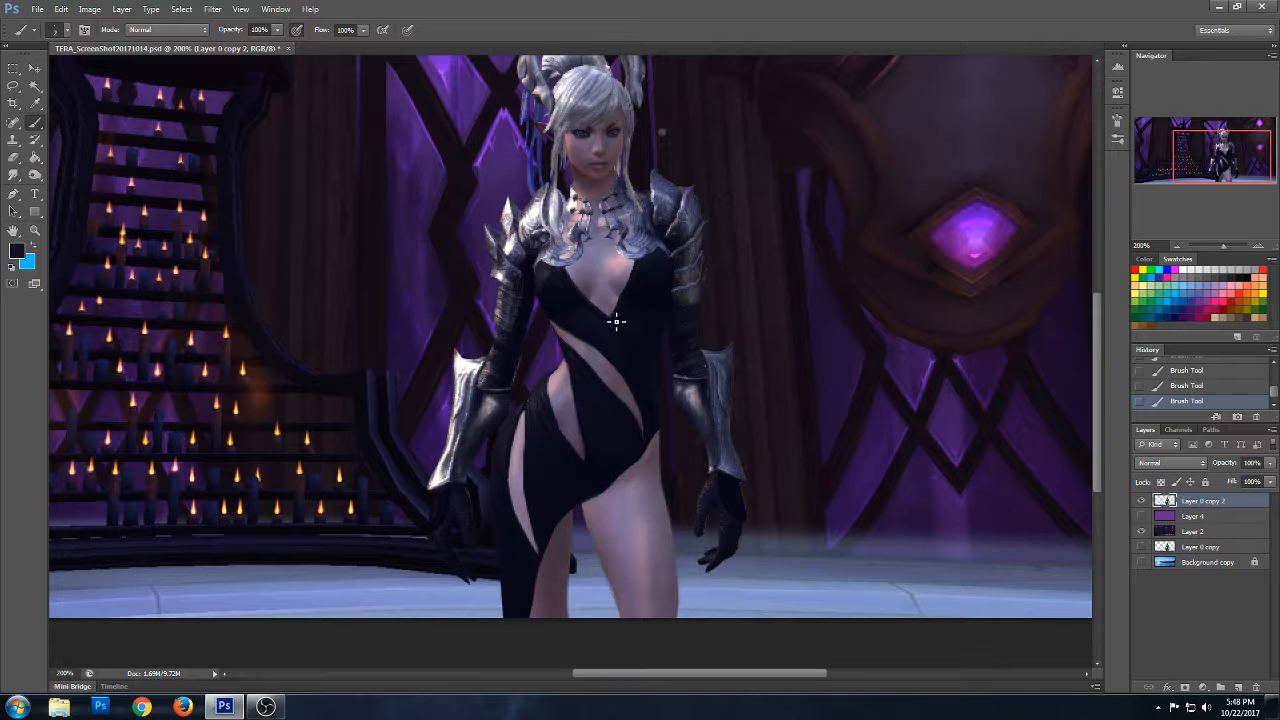
- Compare the neckline with and without the latest brush strokes by undoing and redoing them
{"action": "key", "text": "ctrl+alt+z"}
{"action": "key", "text": "ctrl+alt+z"}
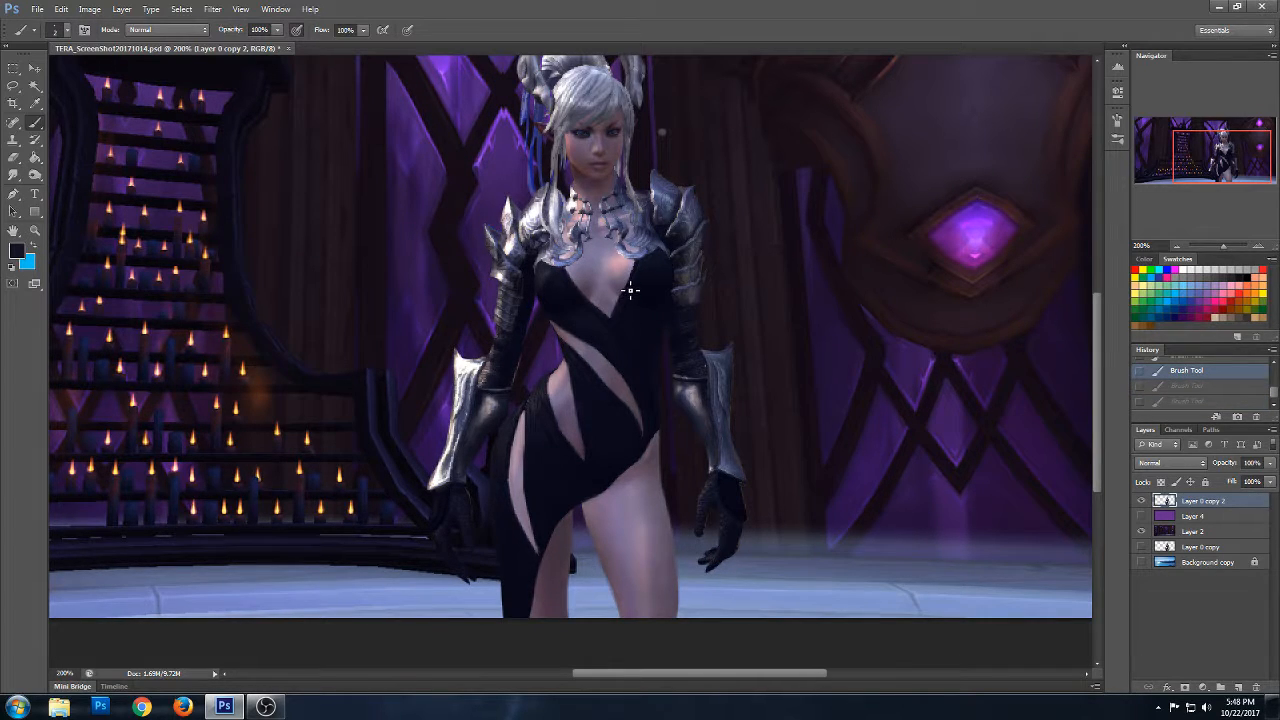
{"action": "key", "text": "ctrl+shift+z"}
{"action": "key", "text": "ctrl+shift+z"}
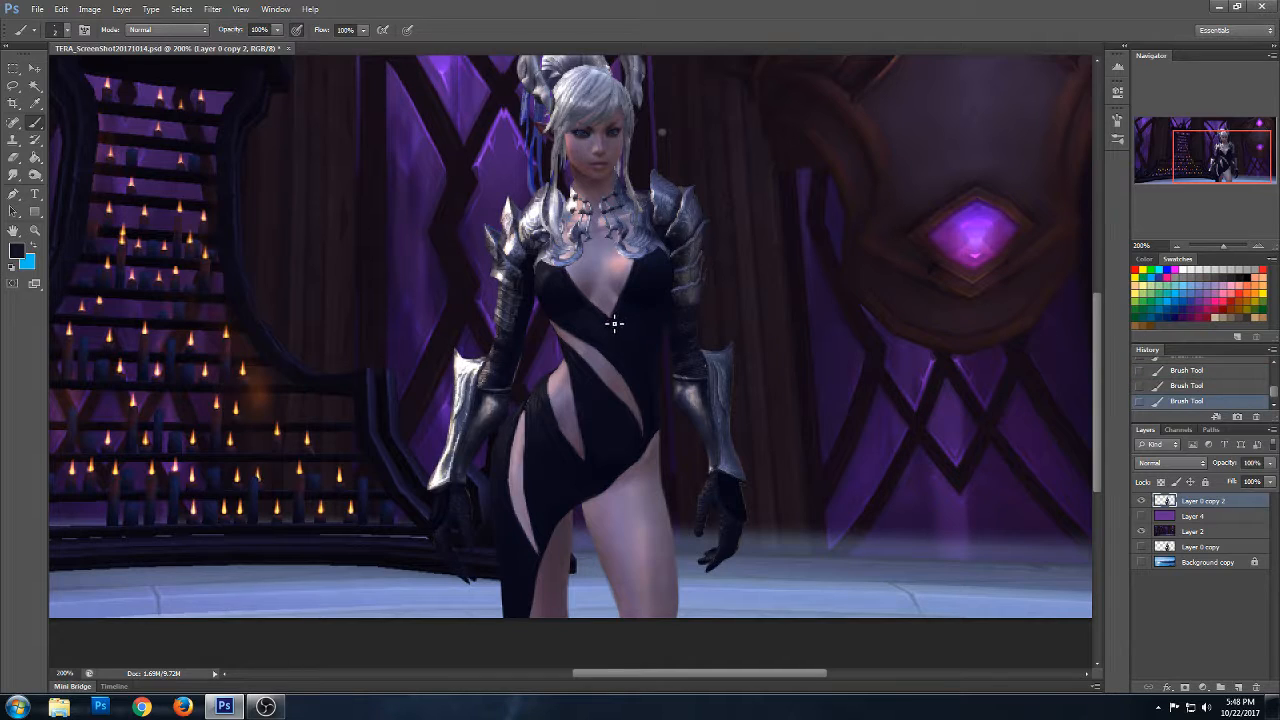
{"action": "key", "text": "ctrl+alt+z"}
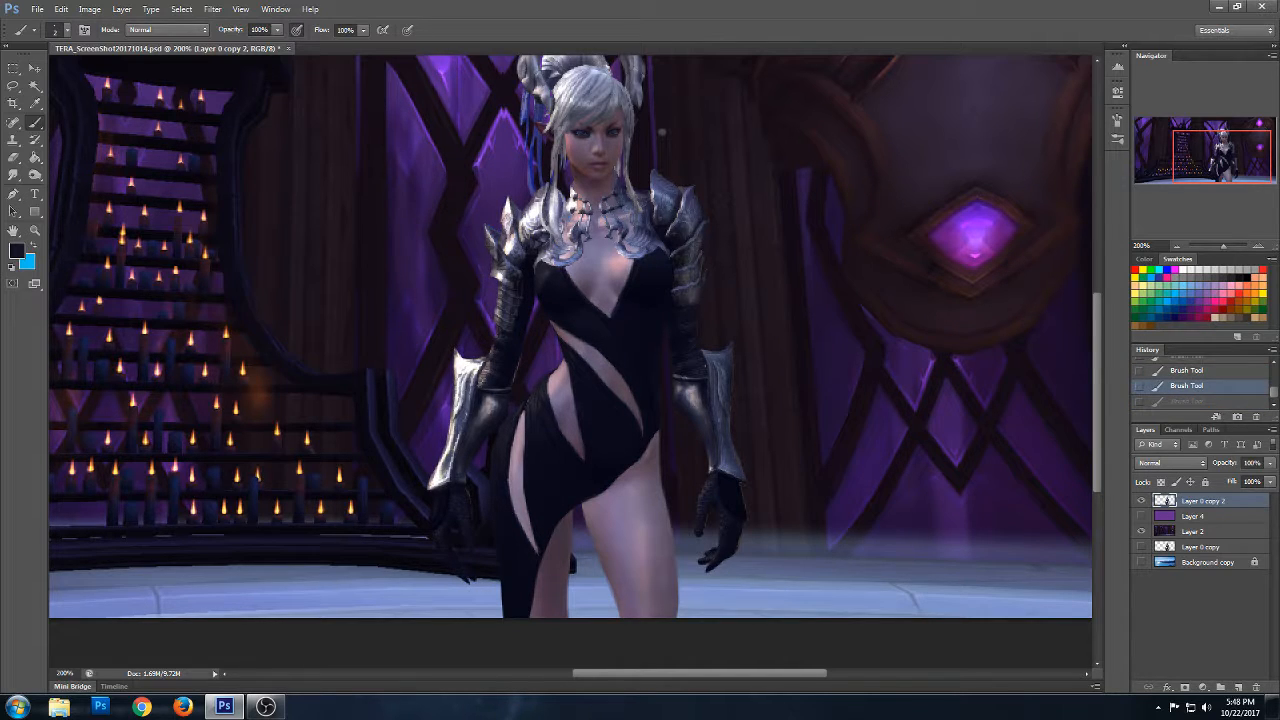
{"action": "key", "text": "ctrl+shift+z"}
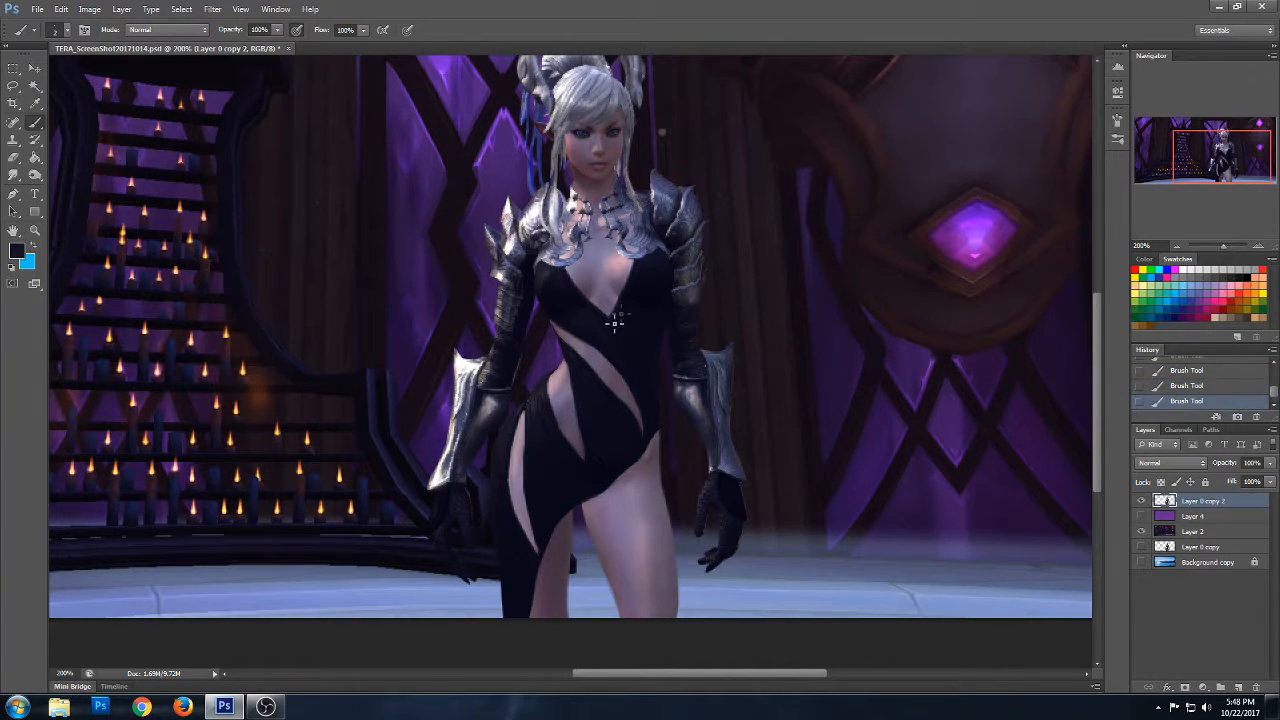
- Paint over the blue strands hanging beside the face below the horn with a grey sampled from the hair
{"action": "left_click_drag", "start_coordinate": [1097, 368], "coordinate": [1096, 341]}
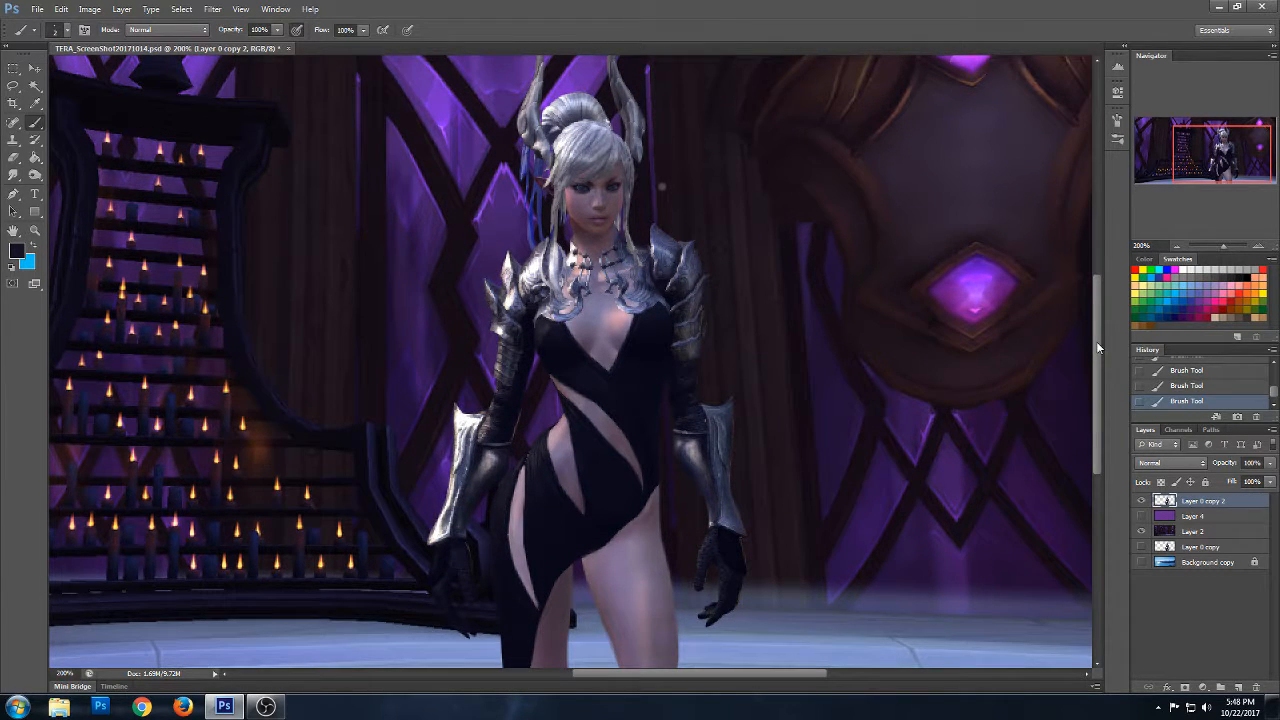
{"action": "left_click_drag", "start_coordinate": [1096, 341], "coordinate": [1092, 309]}
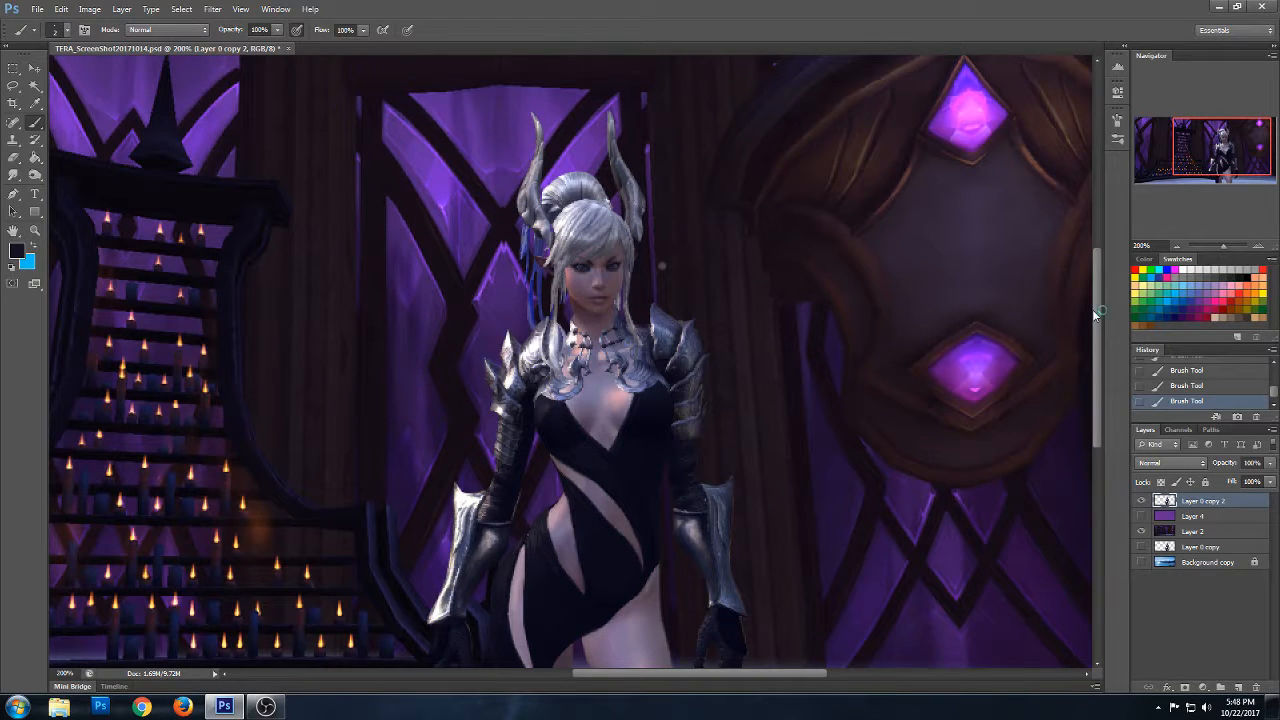
{"action": "left_click", "coordinate": [553, 187], "text": "alt"}
{"action": "left_click_drag", "start_coordinate": [535, 228], "coordinate": [527, 286]}
{"action": "left_click_drag", "start_coordinate": [530, 226], "coordinate": [526, 276]}
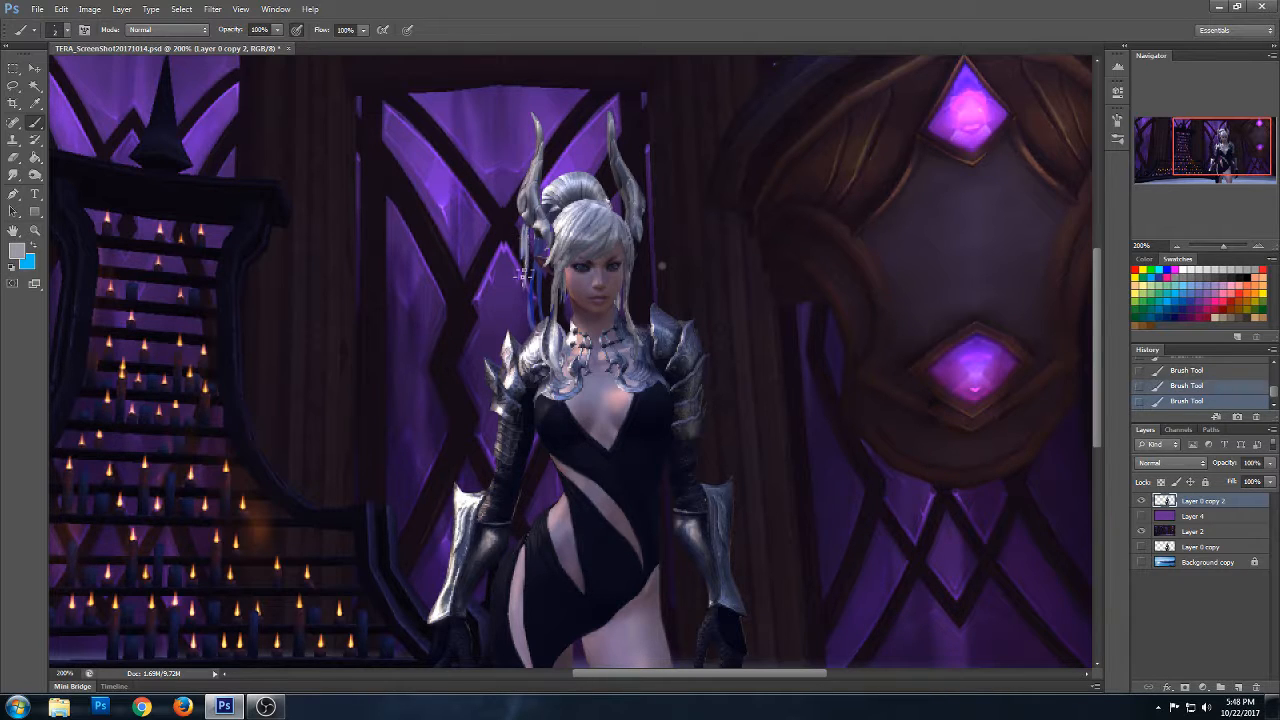
{"action": "mouse_move", "coordinate": [526, 226]}
{"action": "left_mouse_down"}
{"action": "mouse_move", "coordinate": [535, 268]}
{"action": "mouse_move", "coordinate": [546, 235]}
{"action": "left_mouse_up"}
{"action": "left_click_drag", "start_coordinate": [545, 273], "coordinate": [547, 322]}
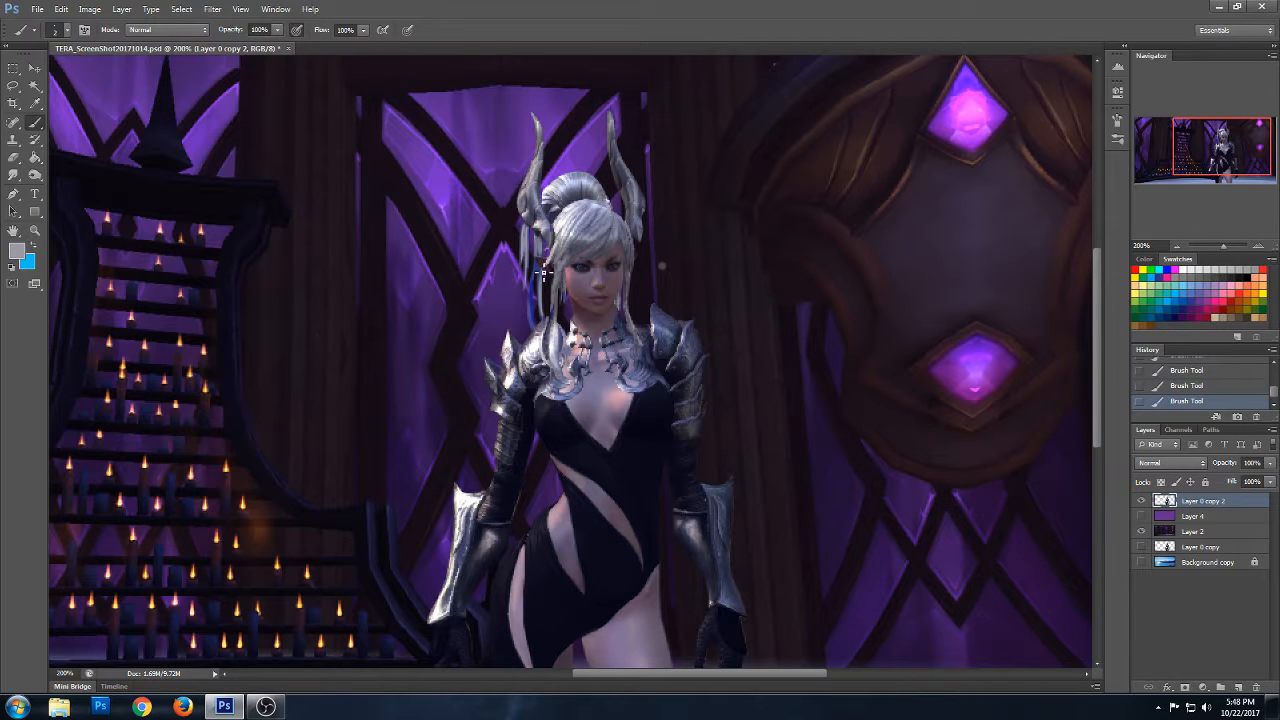
{"action": "left_click_drag", "start_coordinate": [533, 266], "coordinate": [534, 318]}
{"action": "left_click_drag", "start_coordinate": [546, 316], "coordinate": [549, 321]}
{"action": "left_click_drag", "start_coordinate": [547, 317], "coordinate": [545, 325]}
{"action": "left_click_drag", "start_coordinate": [544, 293], "coordinate": [543, 303]}
- Add thin white highlight strokes to the repainted hair strands beside the face
{"action": "left_click", "coordinate": [551, 186], "text": "alt"}
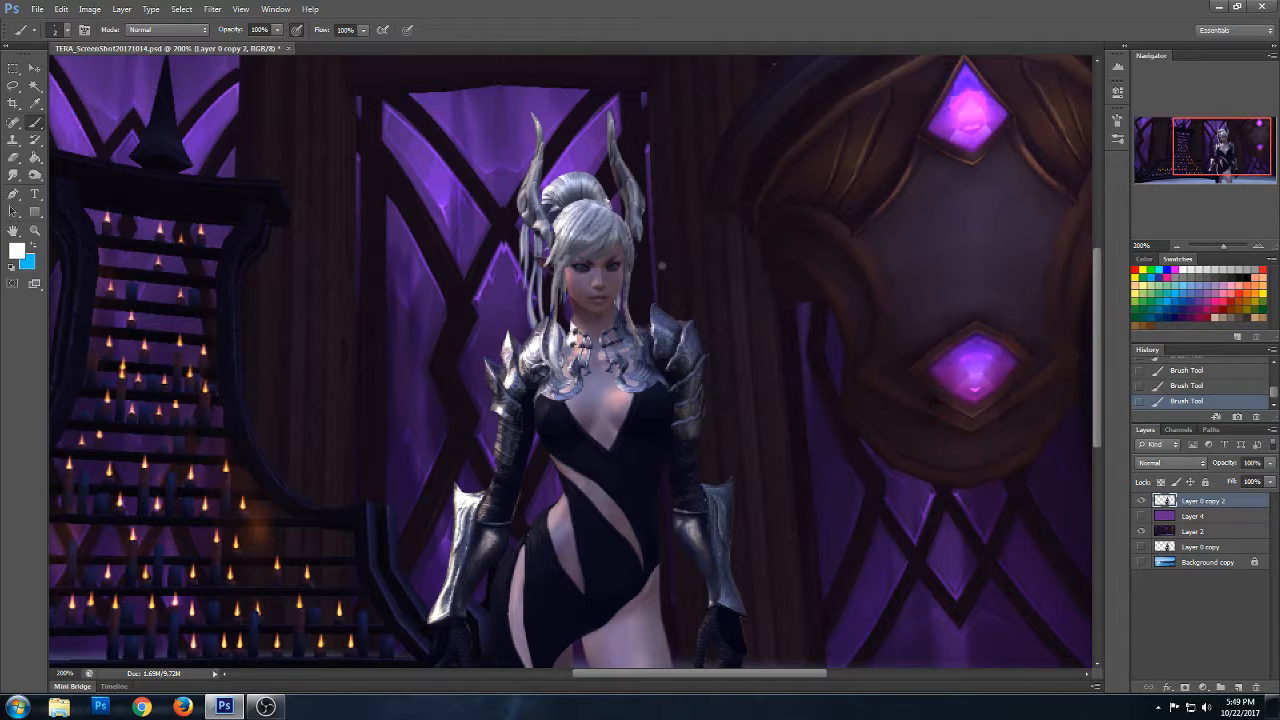
{"action": "left_click_drag", "start_coordinate": [538, 282], "coordinate": [544, 325]}
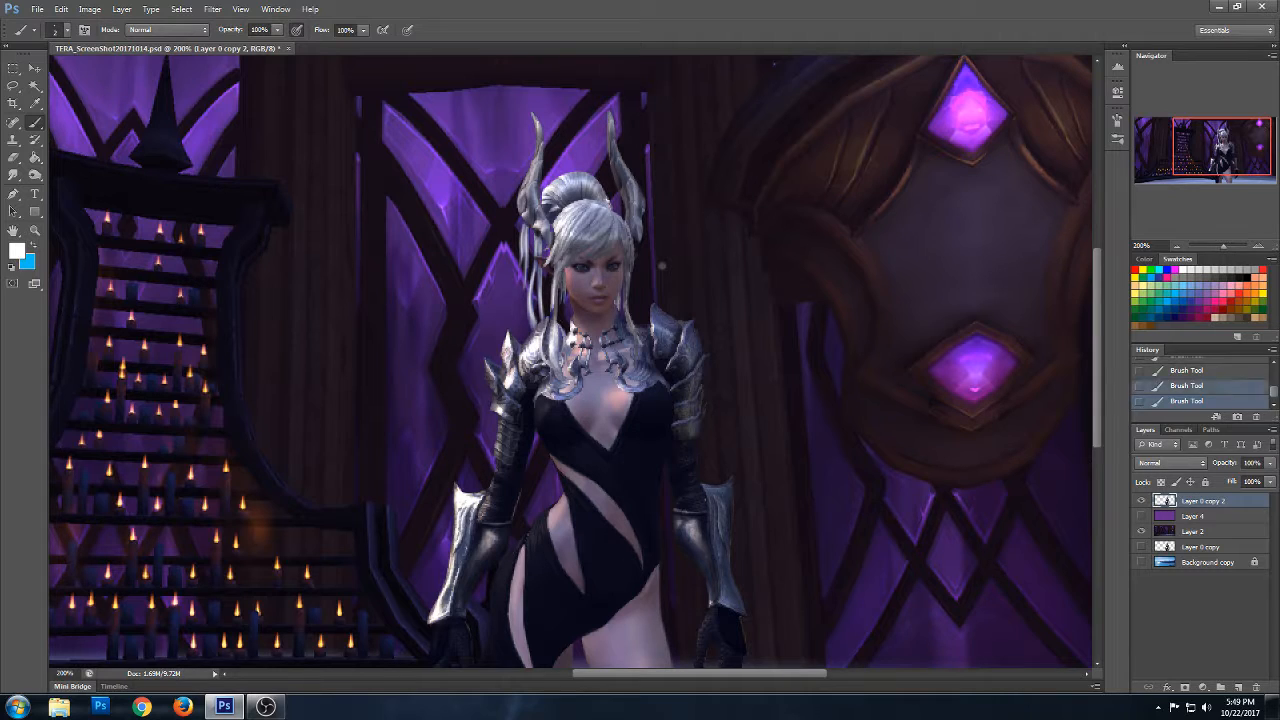
{"action": "left_click", "coordinate": [568, 364]}
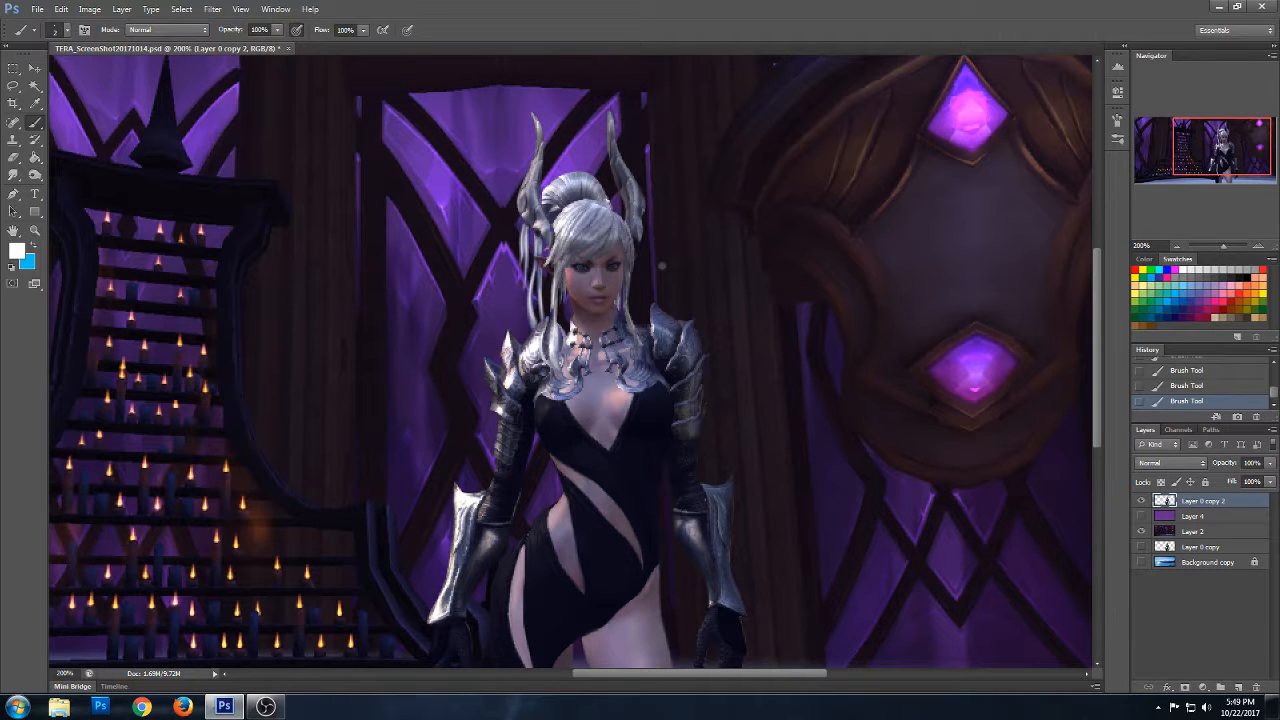
- Select the repainted hair strands beside the face with the Lasso tool, adding several areas to one selection
{"action": "left_click_drag", "start_coordinate": [1095, 325], "coordinate": [1094, 358]}
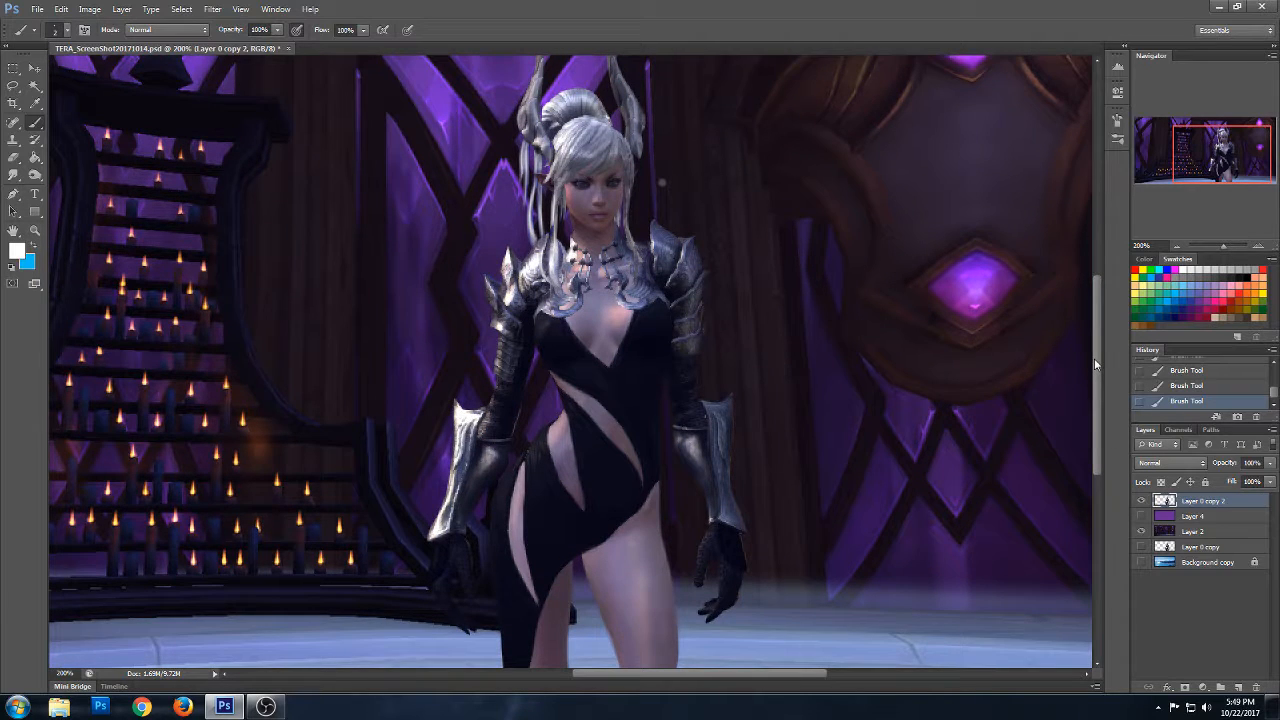
{"action": "left_click_drag", "start_coordinate": [1094, 358], "coordinate": [1100, 310]}
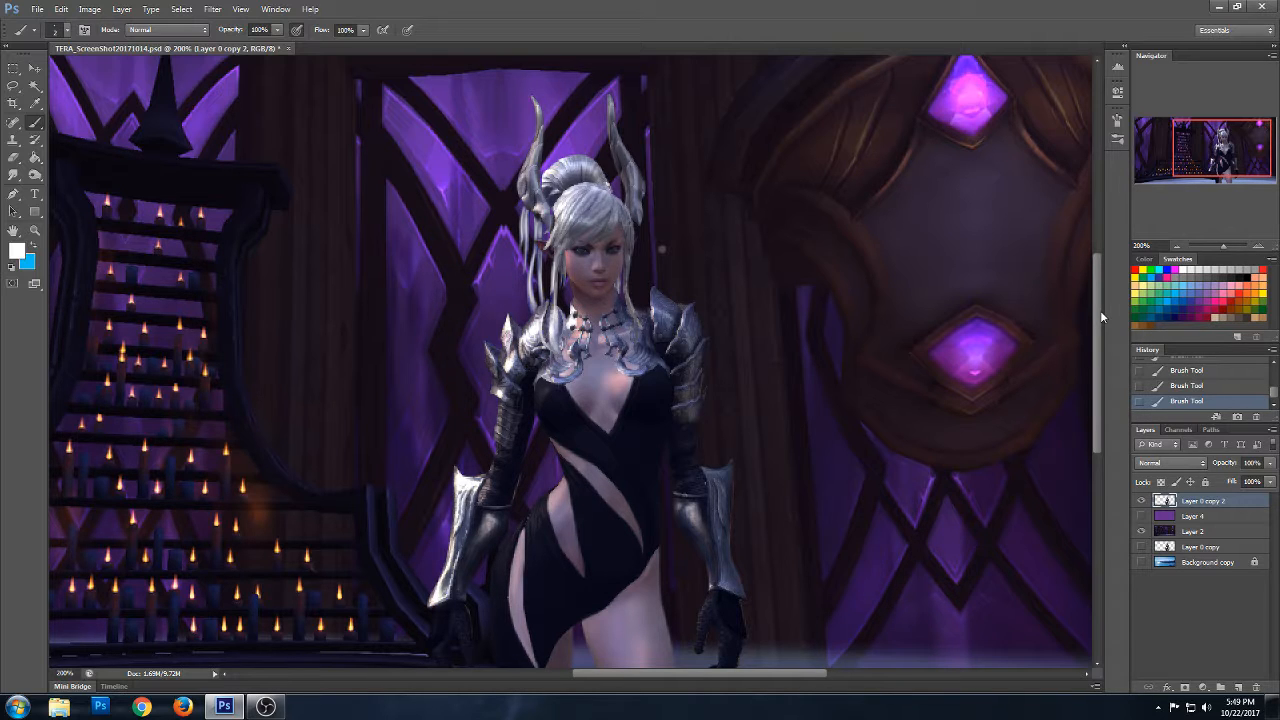
{"action": "left_click", "coordinate": [14, 87]}
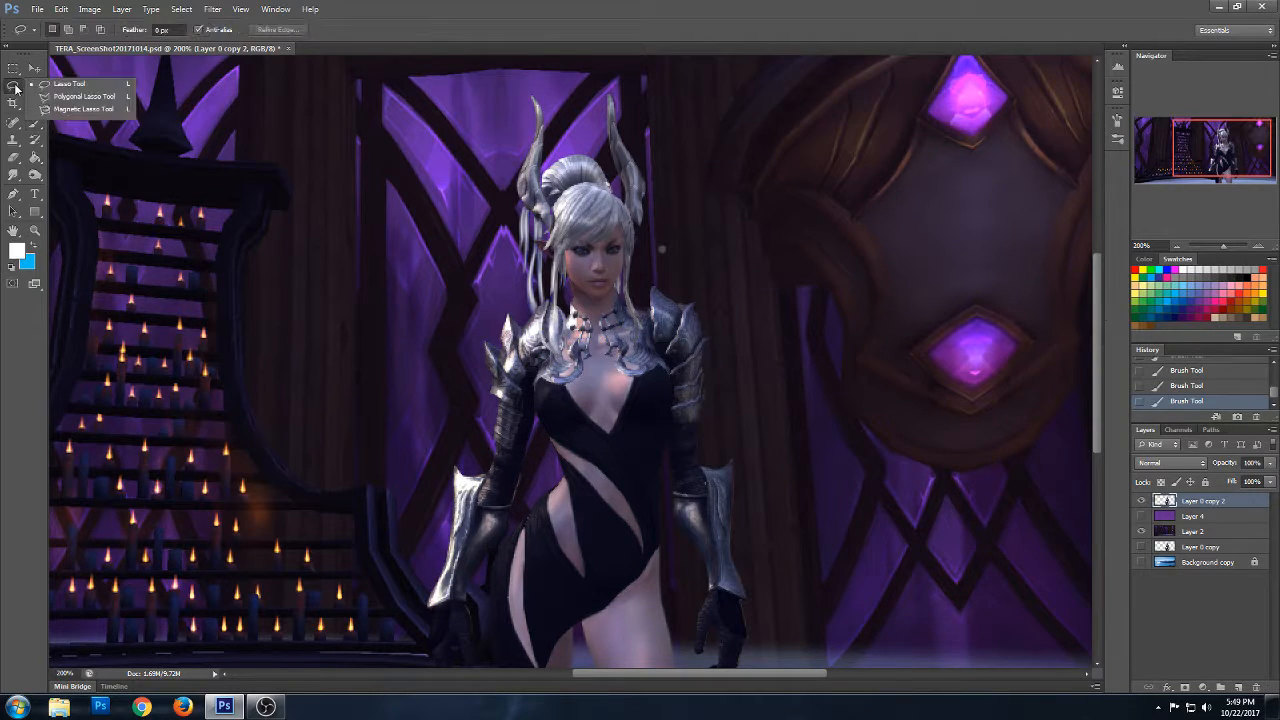
{"action": "left_click", "coordinate": [528, 212]}
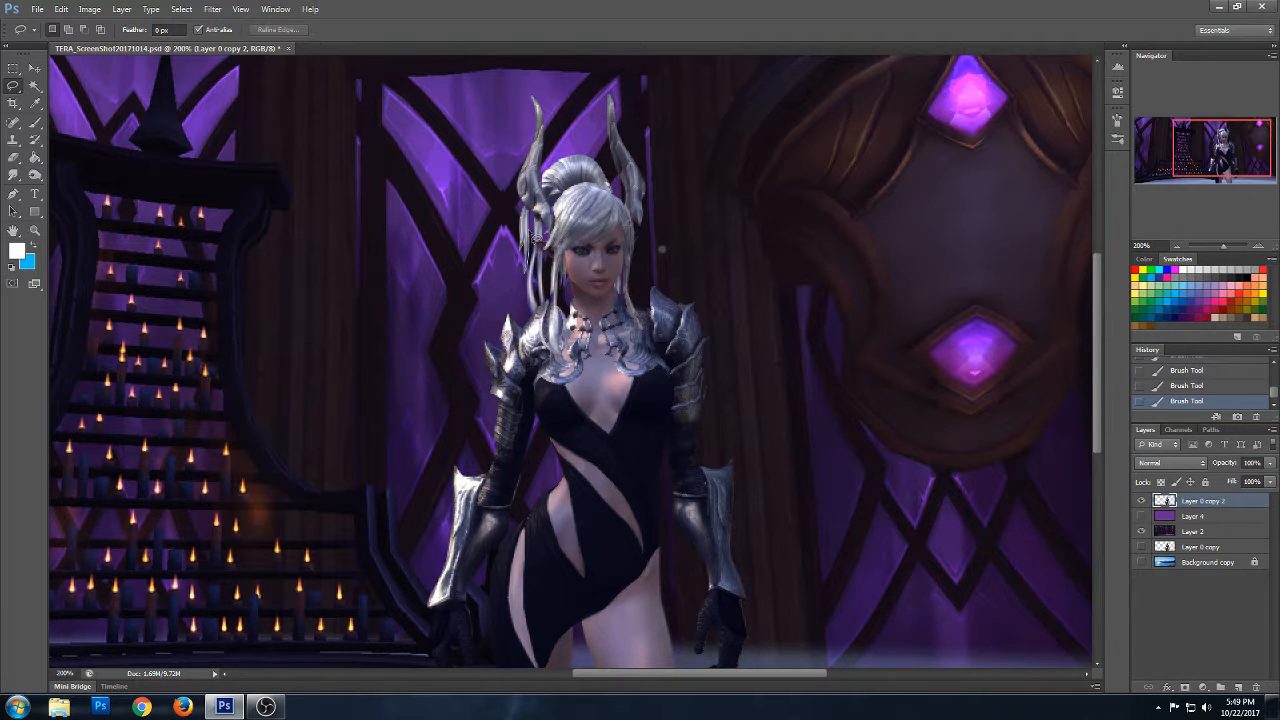
{"action": "mouse_move", "coordinate": [535, 215]}
{"action": "left_mouse_down"}
{"action": "mouse_move", "coordinate": [523, 250]}
{"action": "mouse_move", "coordinate": [534, 210]}
{"action": "left_mouse_up"}
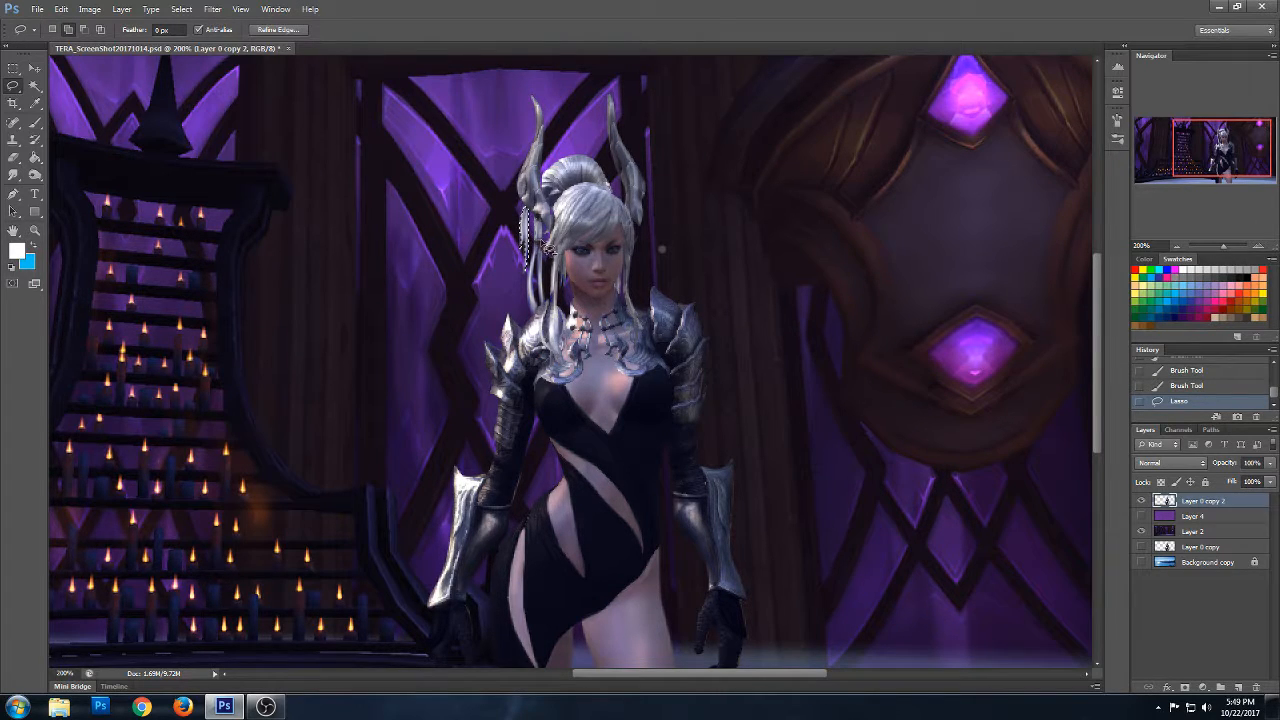
{"action": "left_click_drag", "start_coordinate": [547, 248], "coordinate": [537, 217]}
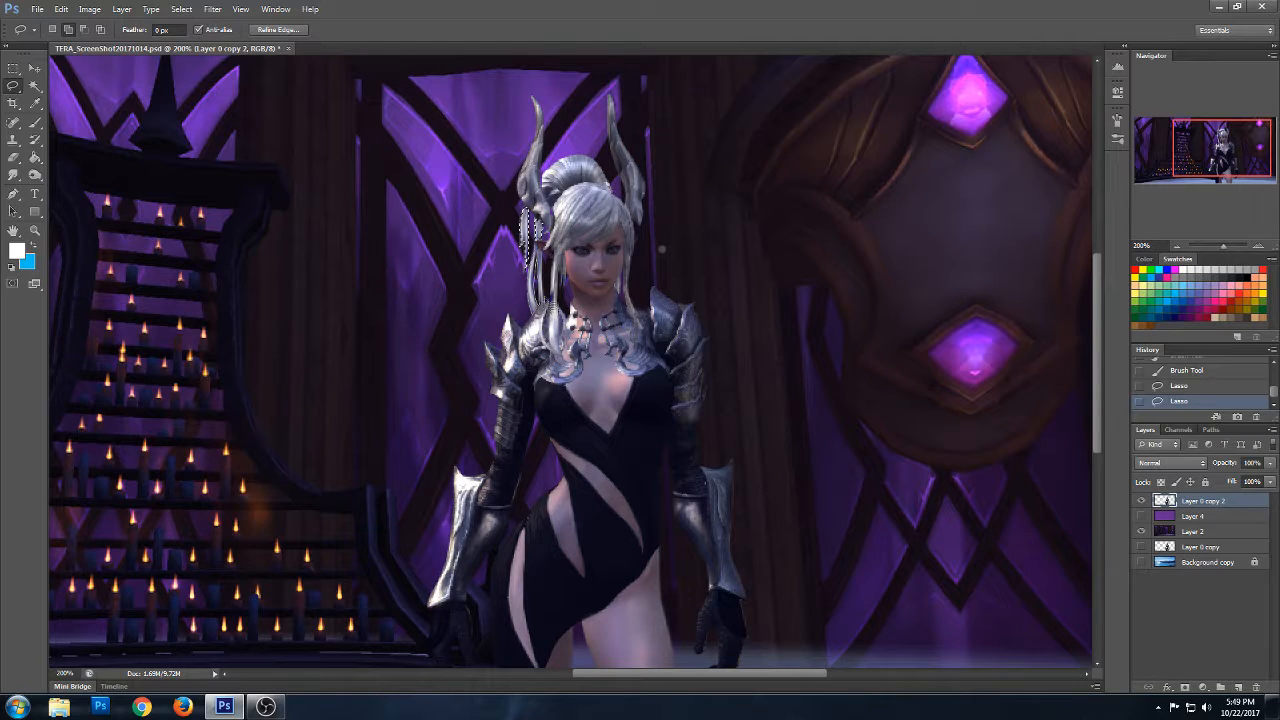
{"action": "left_click_drag", "start_coordinate": [548, 254], "coordinate": [542, 246]}
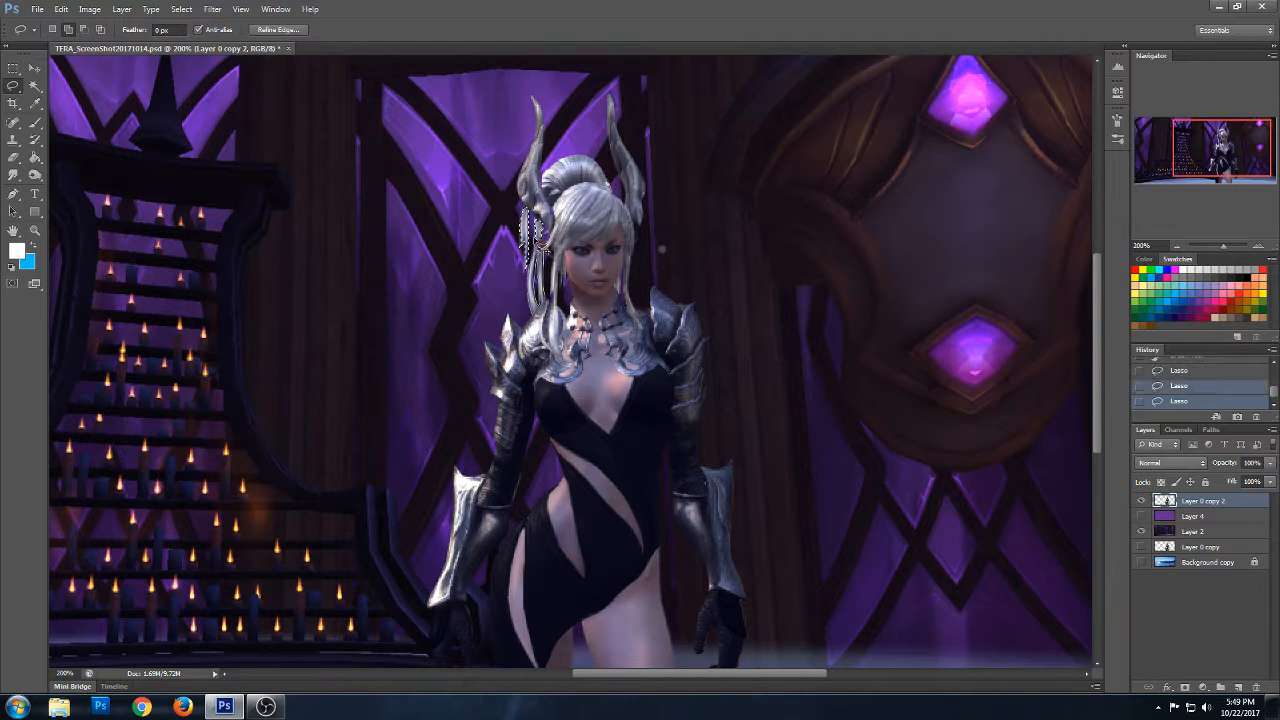
- Paint the selected hair strands with a 5 px hard brush in a grey-purple sampled from the hair bun
{"action": "left_click", "coordinate": [38, 125]}
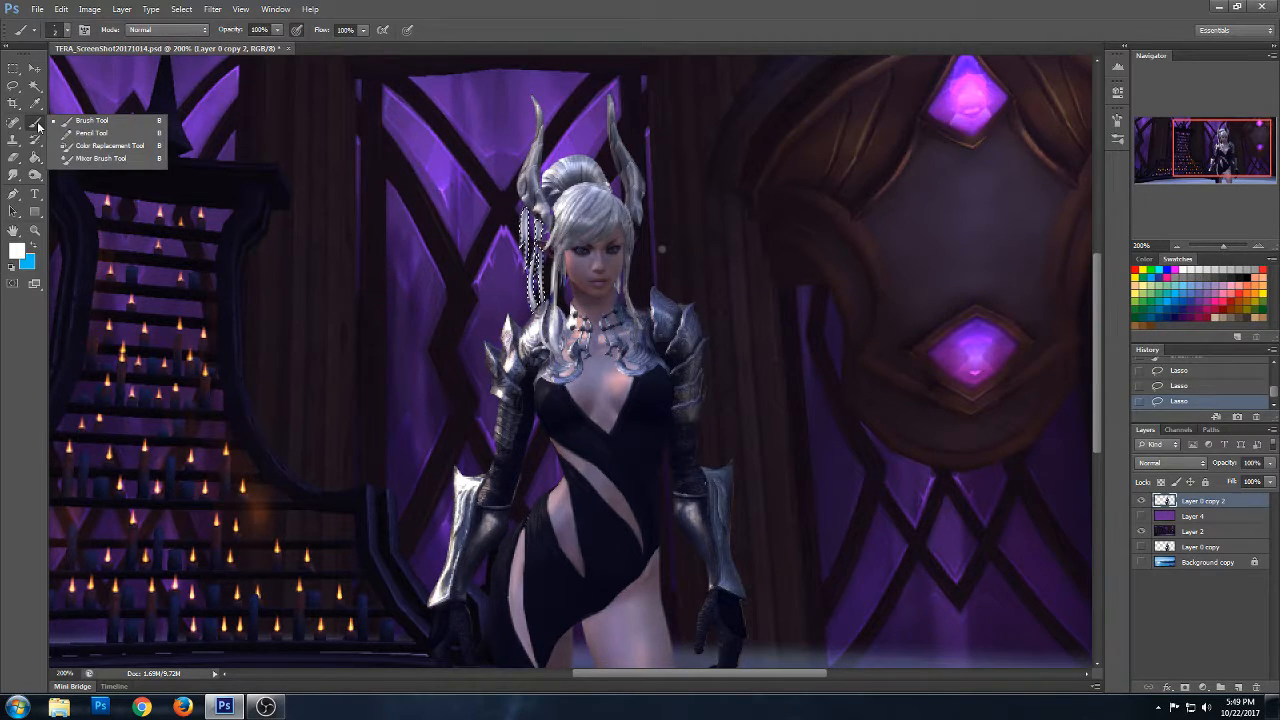
{"action": "left_click", "coordinate": [552, 181], "text": "alt"}
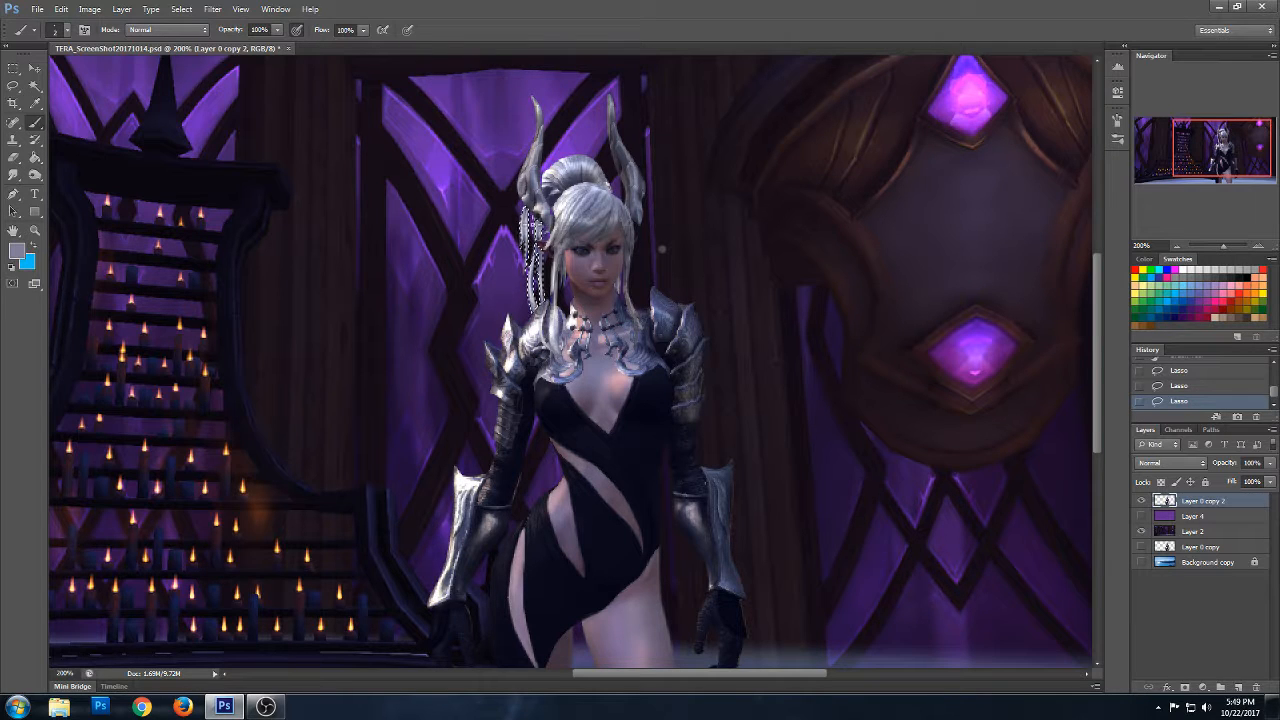
{"action": "left_click", "coordinate": [68, 31]}
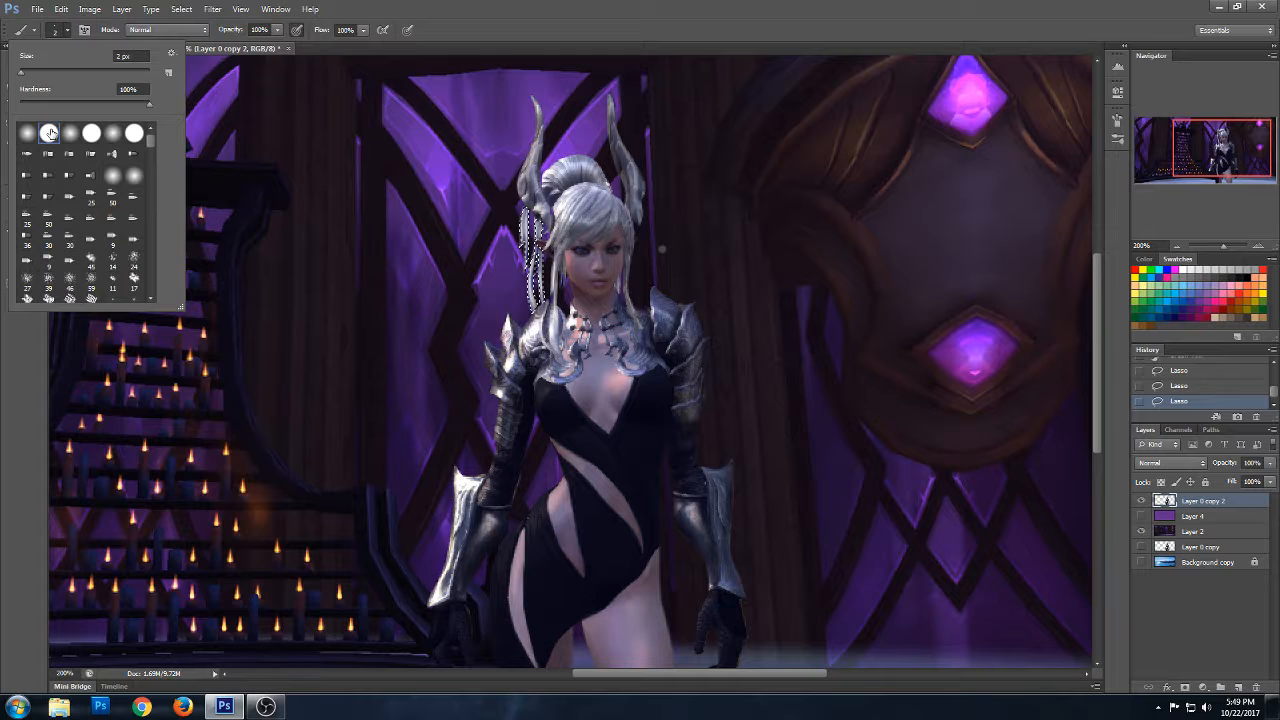
{"action": "left_click", "coordinate": [128, 56]}
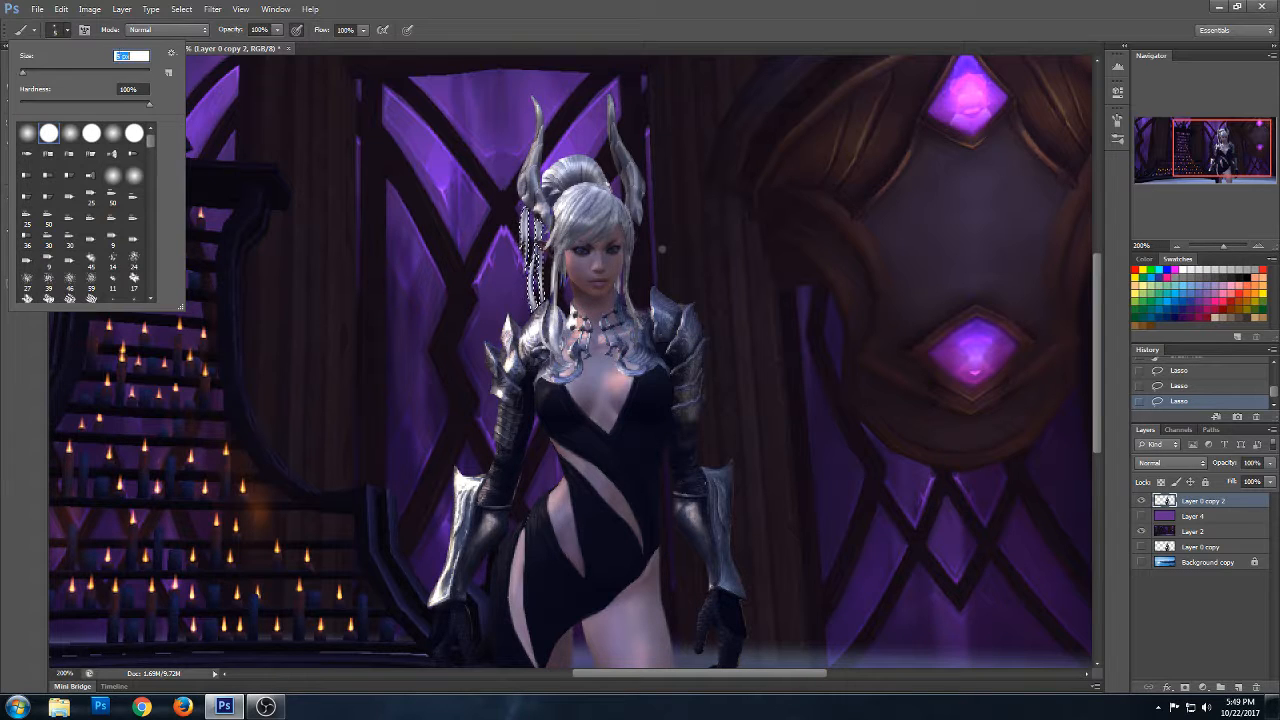
{"action": "key", "text": "Return"}
{"action": "left_click_drag", "start_coordinate": [541, 226], "coordinate": [541, 262]}
{"action": "left_click_drag", "start_coordinate": [541, 240], "coordinate": [553, 361]}
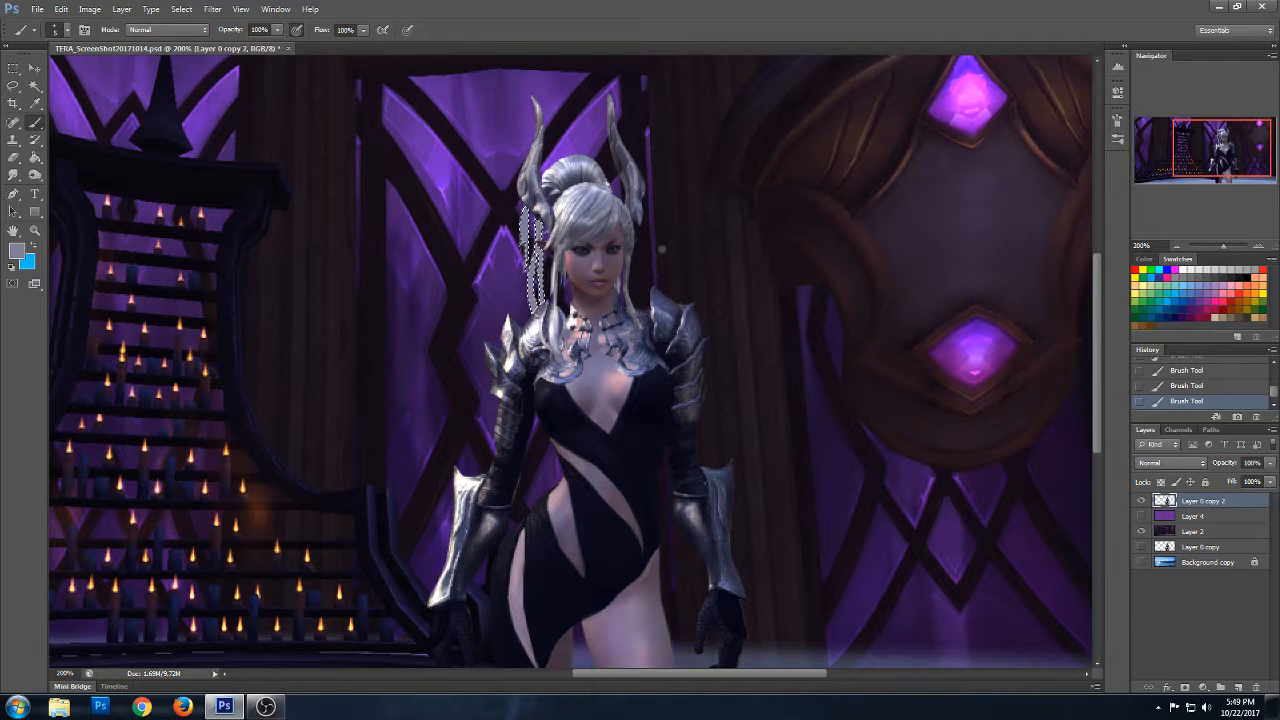
- Paint lighter strokes on the selected hair strands, reducing the hard brush to 2 px and resampling the grey-purple from the hair bun
{"action": "left_click", "coordinate": [563, 170], "text": "alt"}
{"action": "left_click_drag", "start_coordinate": [534, 273], "coordinate": [541, 304]}
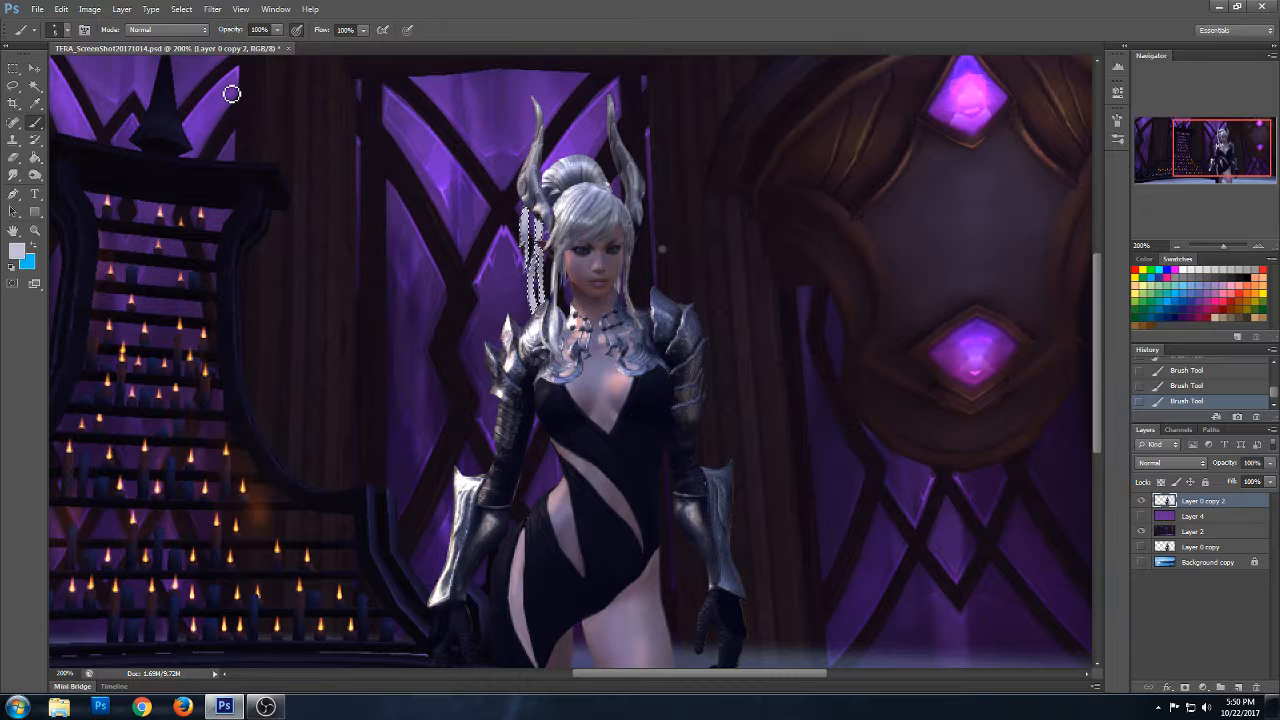
{"action": "right_click", "coordinate": [474, 274]}
{"action": "left_click", "coordinate": [576, 288]}
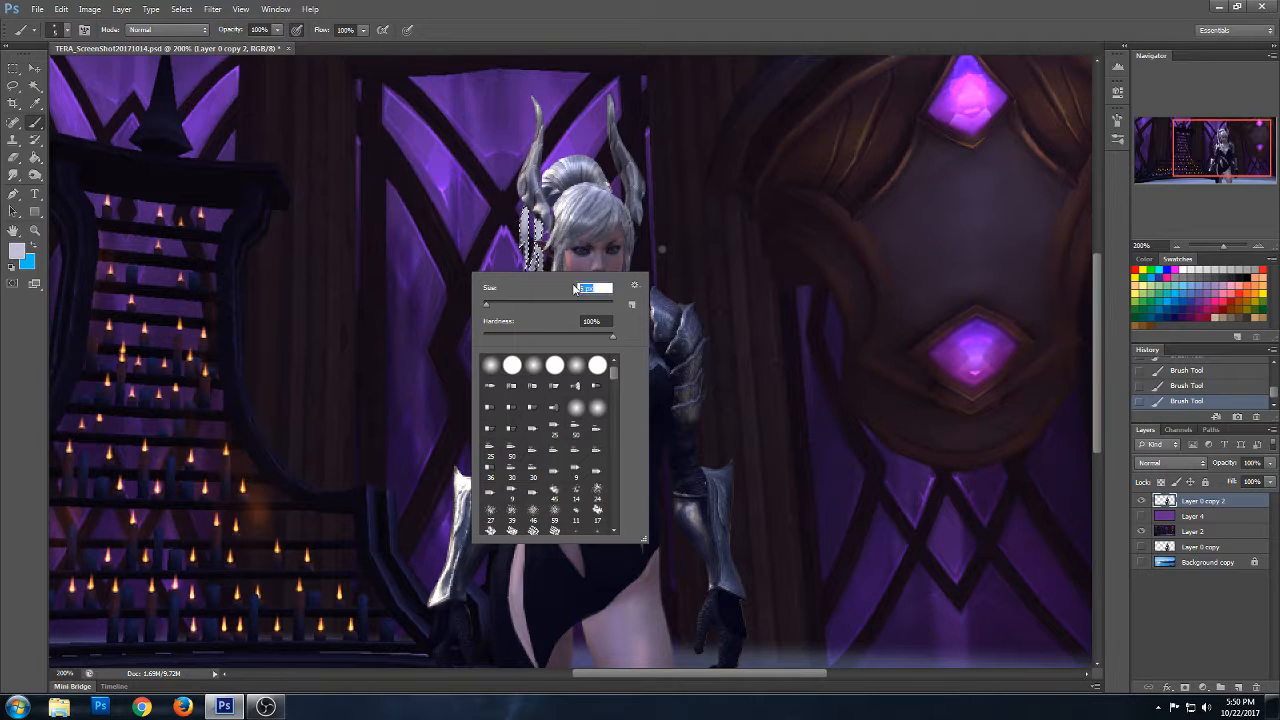
{"action": "type", "text": "3"}
{"action": "left_click", "coordinate": [513, 368]}
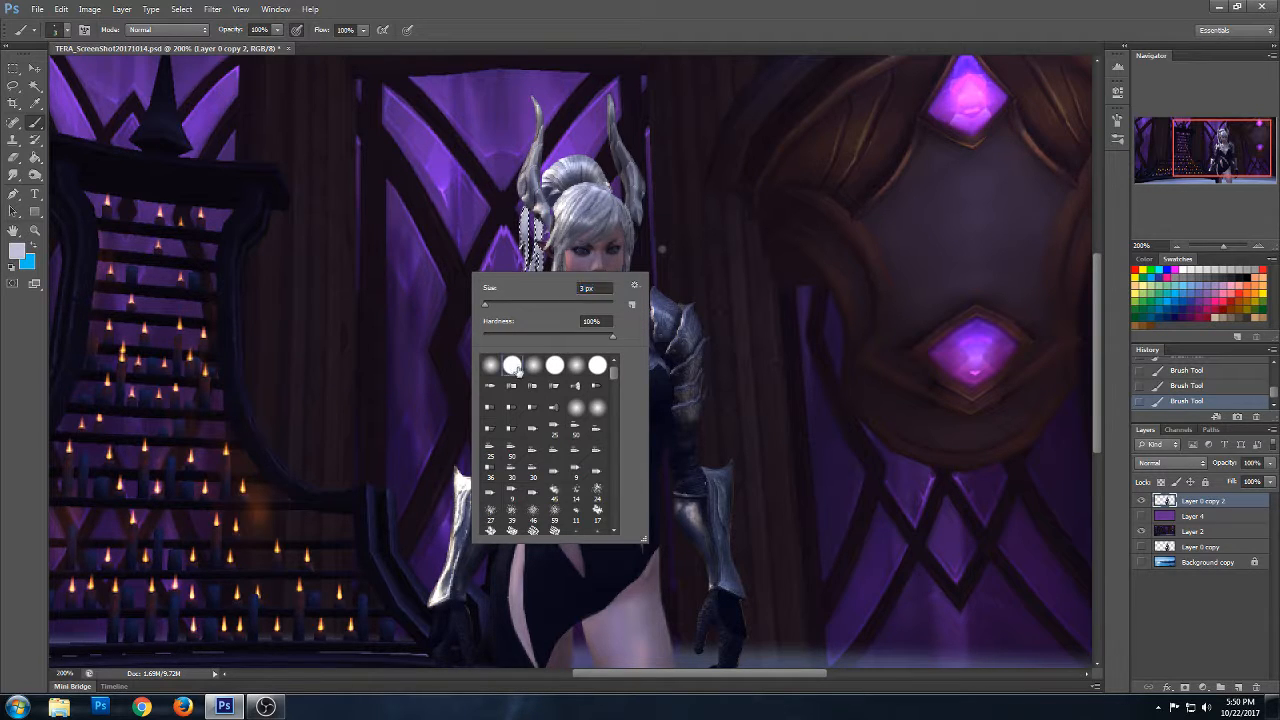
{"action": "left_click", "coordinate": [596, 288]}
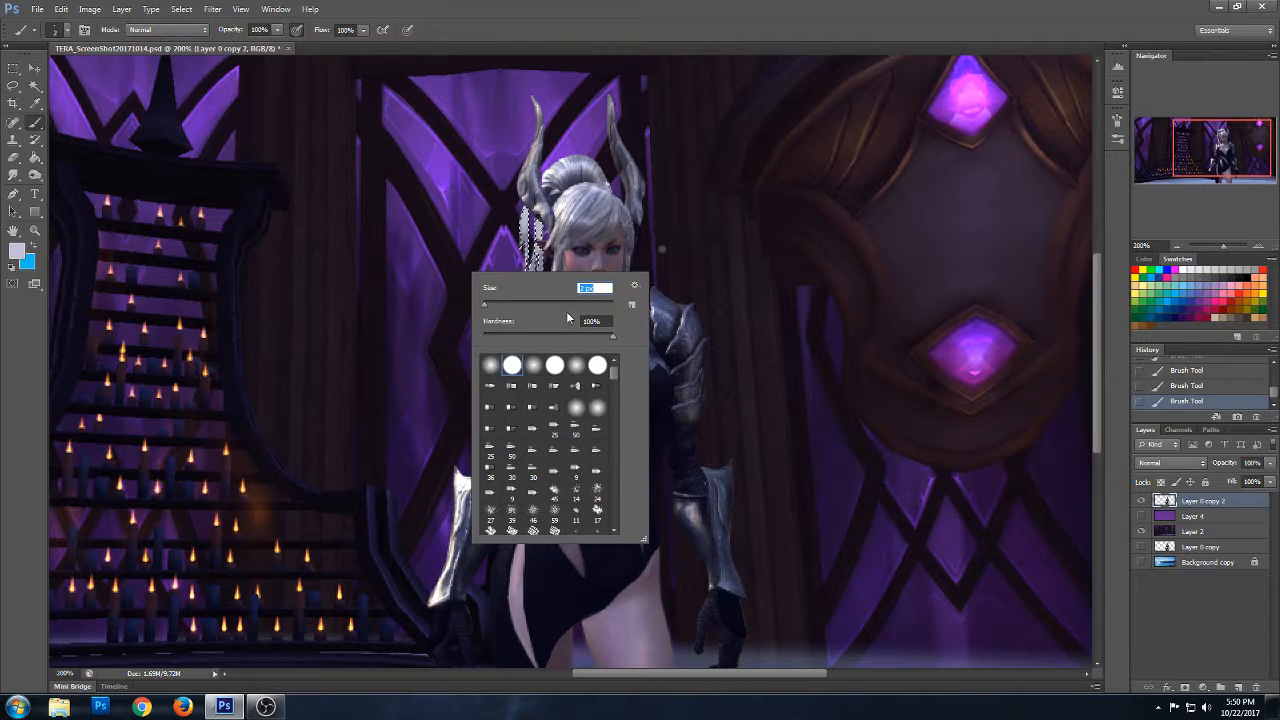
{"action": "left_click", "coordinate": [563, 164], "text": "alt"}
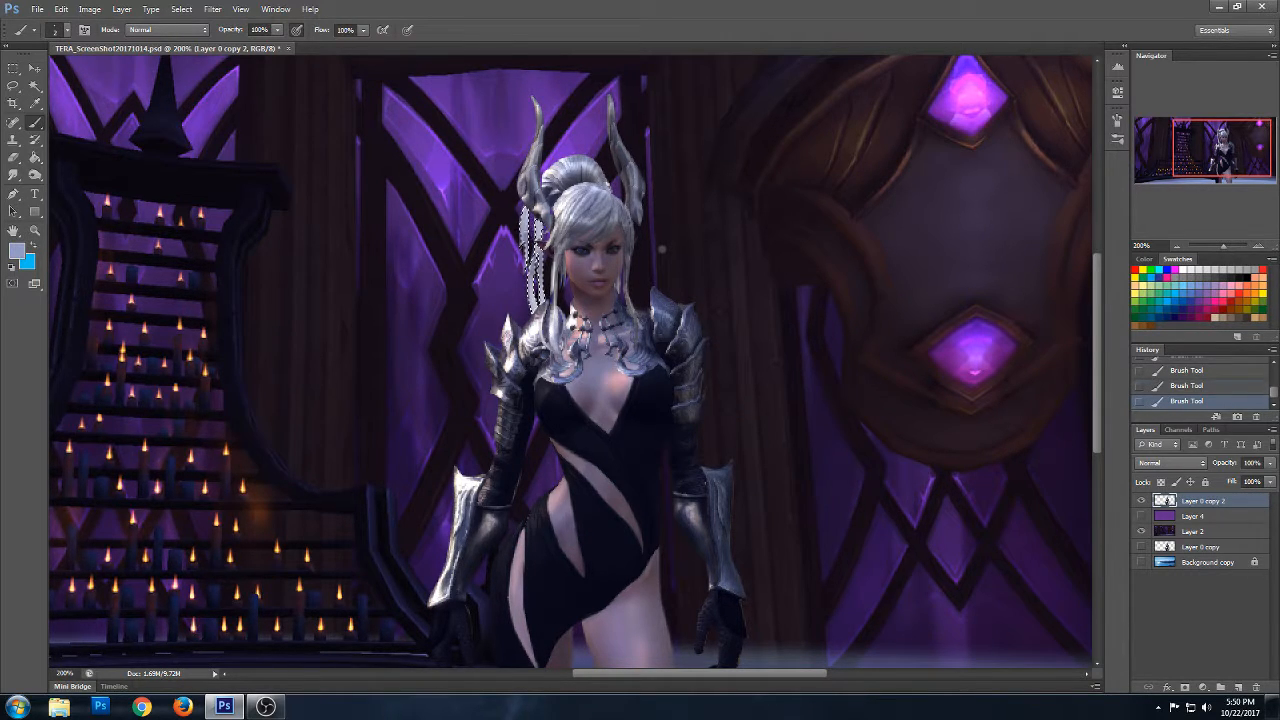
- Undo the last stroke and repaint the selected strands with a darker grey and a near-white highlight tone
{"action": "key", "text": "ctrl+z"}
{"action": "key", "text": "ctrl+z"}
{"action": "key", "text": "ctrl+z"}
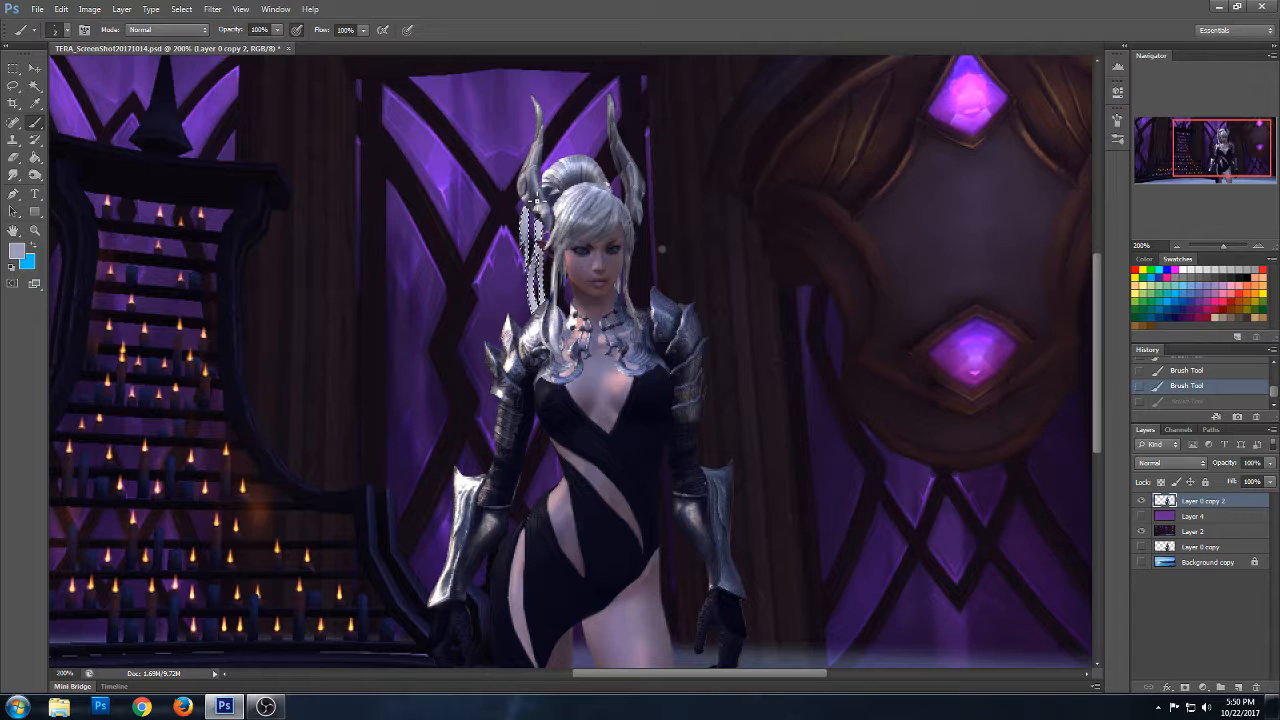
{"action": "left_click", "coordinate": [20, 249]}
{"action": "left_click", "coordinate": [716, 246]}
{"action": "left_click", "coordinate": [990, 155]}
{"action": "left_click", "coordinate": [521, 283]}
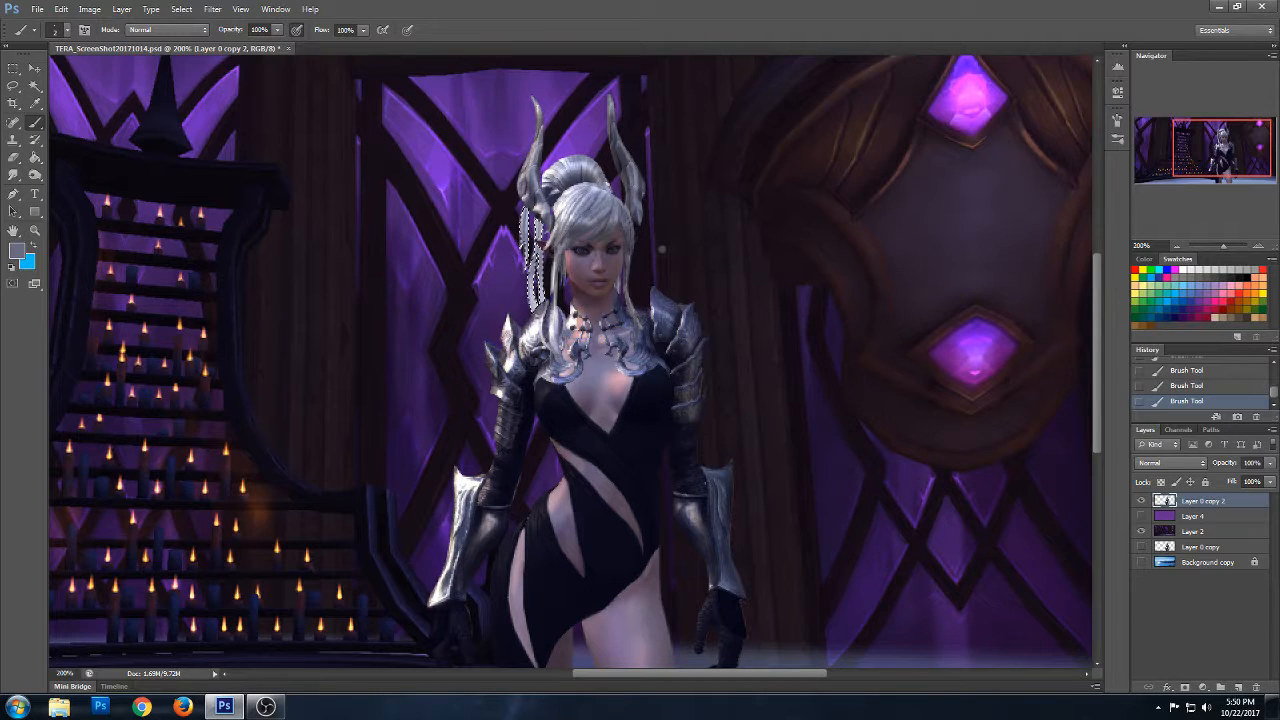
{"action": "left_click", "coordinate": [556, 168], "text": "alt"}
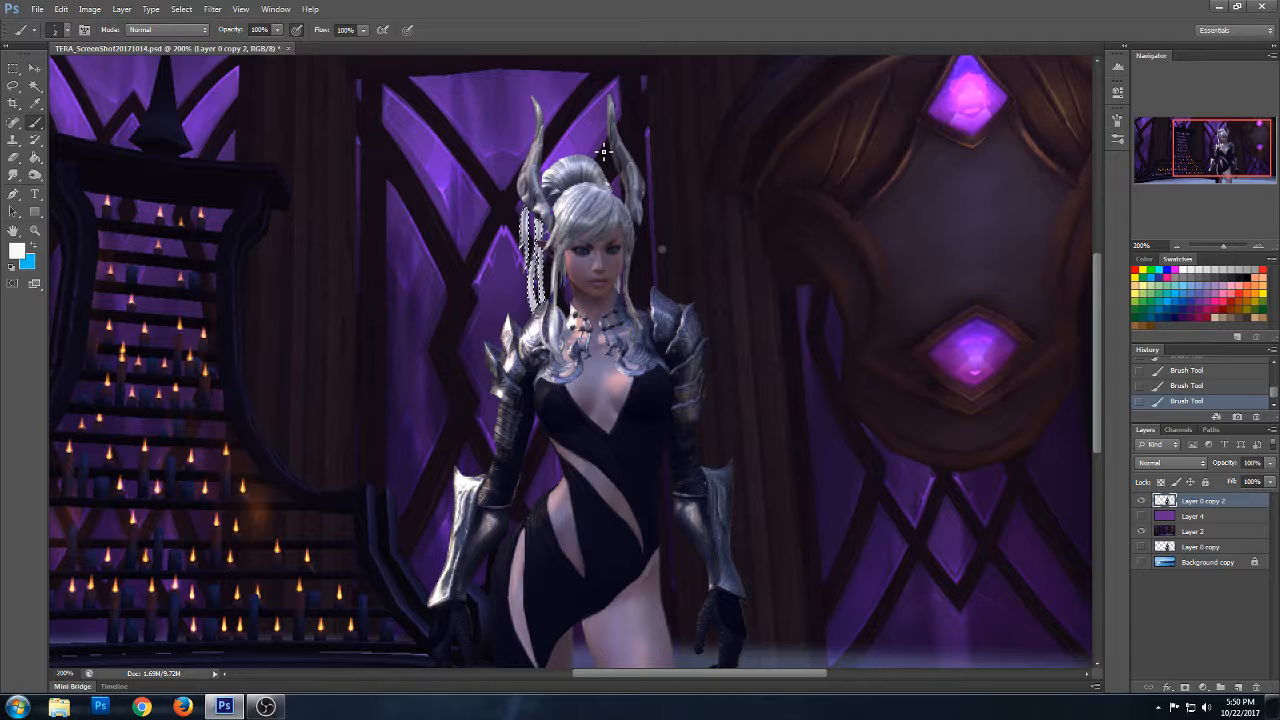
- Drop the selection, then lasso and delete two narrow slivers from the hair strands beside the face
{"action": "key", "text": "l"}
{"action": "left_click", "coordinate": [330, 406]}
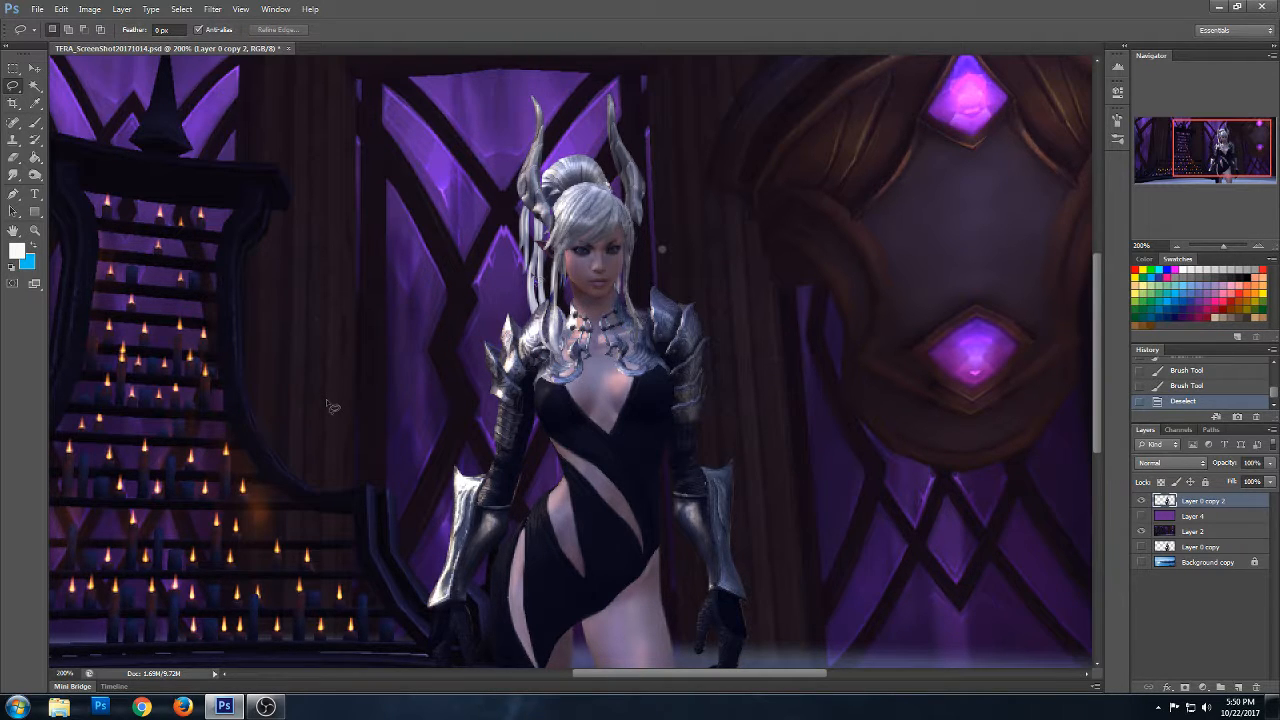
{"action": "left_click_drag", "start_coordinate": [540, 288], "coordinate": [541, 255]}
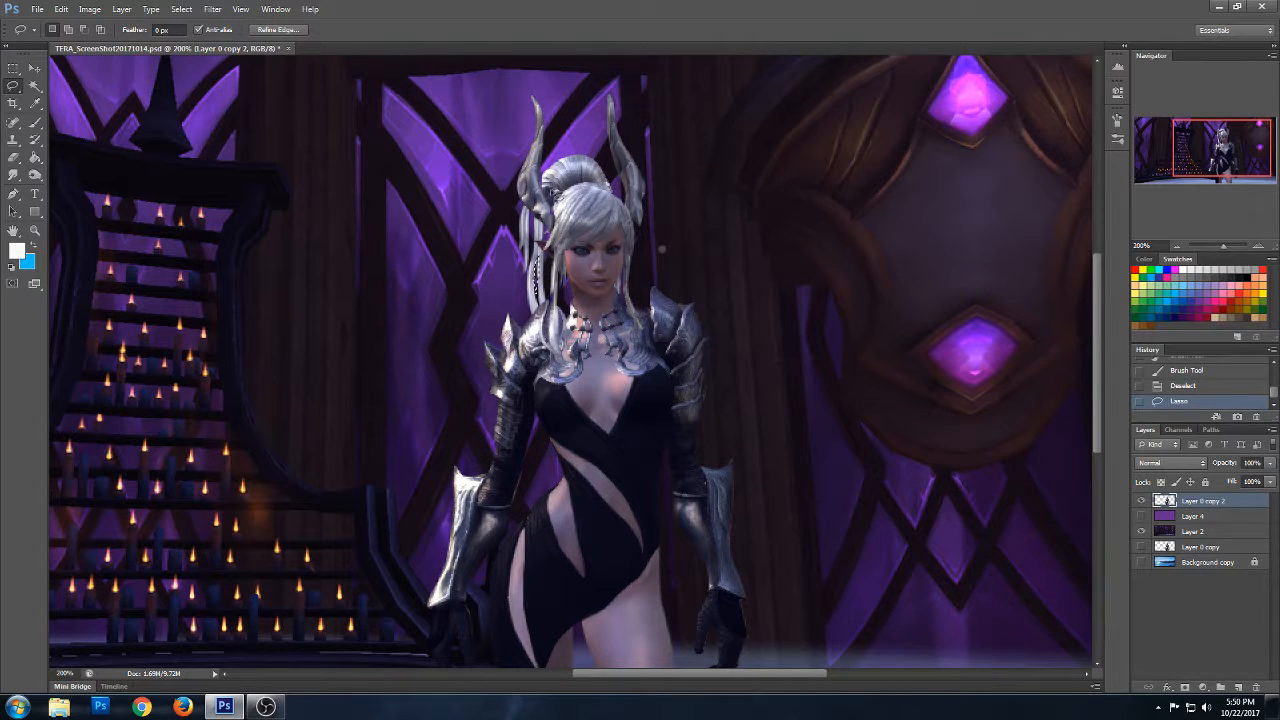
{"action": "key", "text": "Delete"}
{"action": "key", "text": "ctrl+d"}
{"action": "mouse_move", "coordinate": [549, 288]}
{"action": "left_mouse_down"}
{"action": "mouse_move", "coordinate": [546, 306]}
{"action": "mouse_move", "coordinate": [544, 256]}
{"action": "left_mouse_up"}
{"action": "key", "text": "Delete"}
{"action": "key", "text": "ctrl+d"}
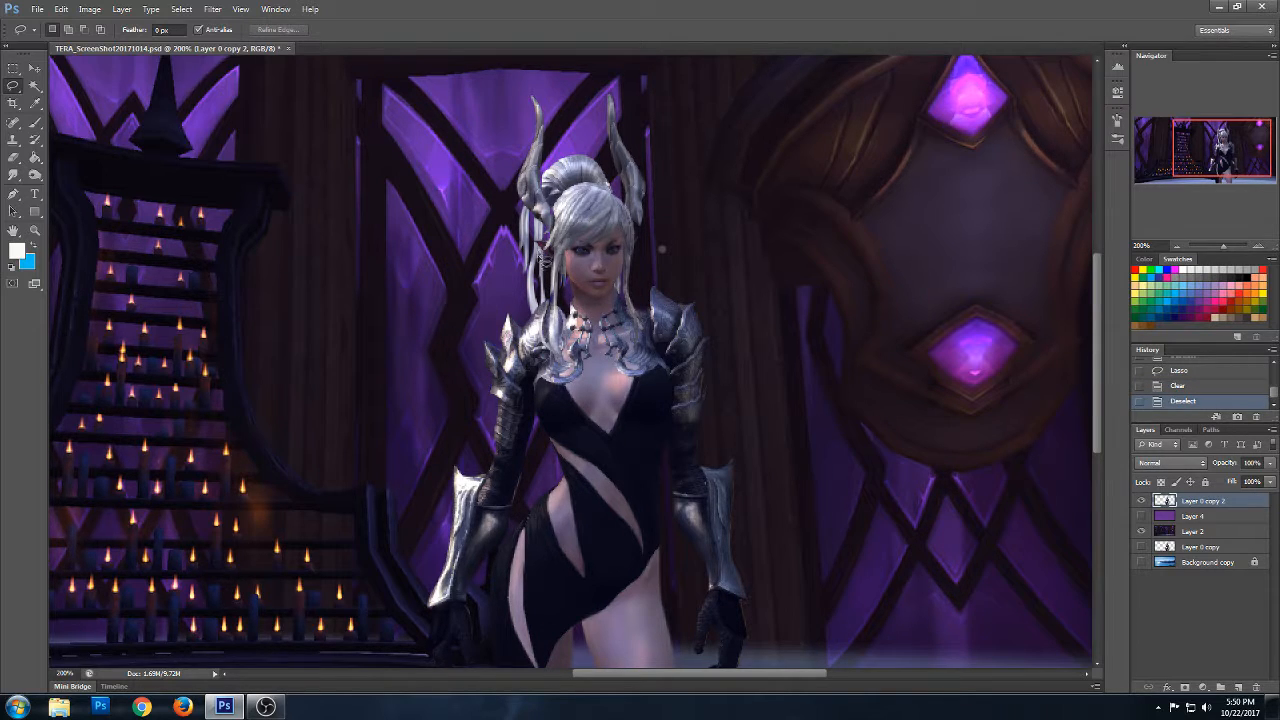
- Lasso and delete the outermost hair strand hanging below the horn, then clear the selection
{"action": "key", "text": "ctrl+z"}
{"action": "key", "text": "ctrl+z"}
{"action": "mouse_move", "coordinate": [537, 213]}
{"action": "left_mouse_down"}
{"action": "mouse_move", "coordinate": [528, 206]}
{"action": "mouse_move", "coordinate": [516, 245]}
{"action": "mouse_move", "coordinate": [520, 285]}
{"action": "mouse_move", "coordinate": [538, 250]}
{"action": "mouse_move", "coordinate": [535, 212]}
{"action": "left_mouse_up"}
{"action": "key", "text": "Delete"}
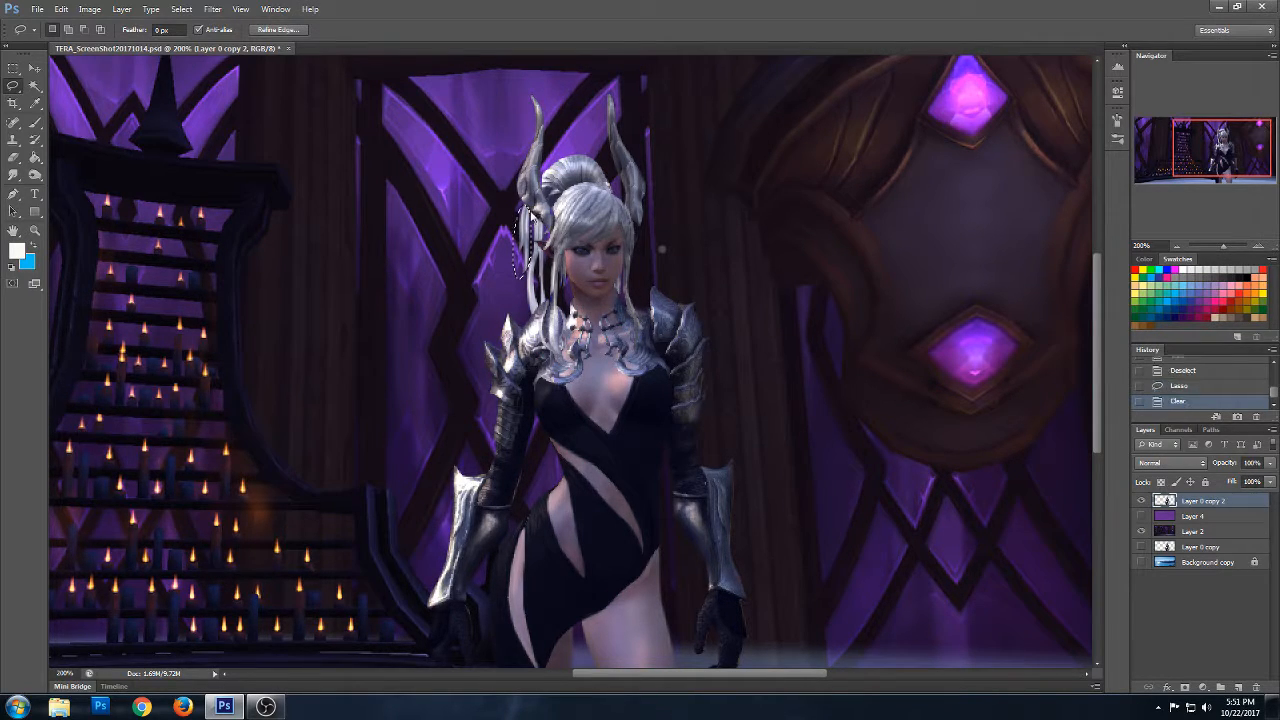
{"action": "key", "text": "ctrl+d"}
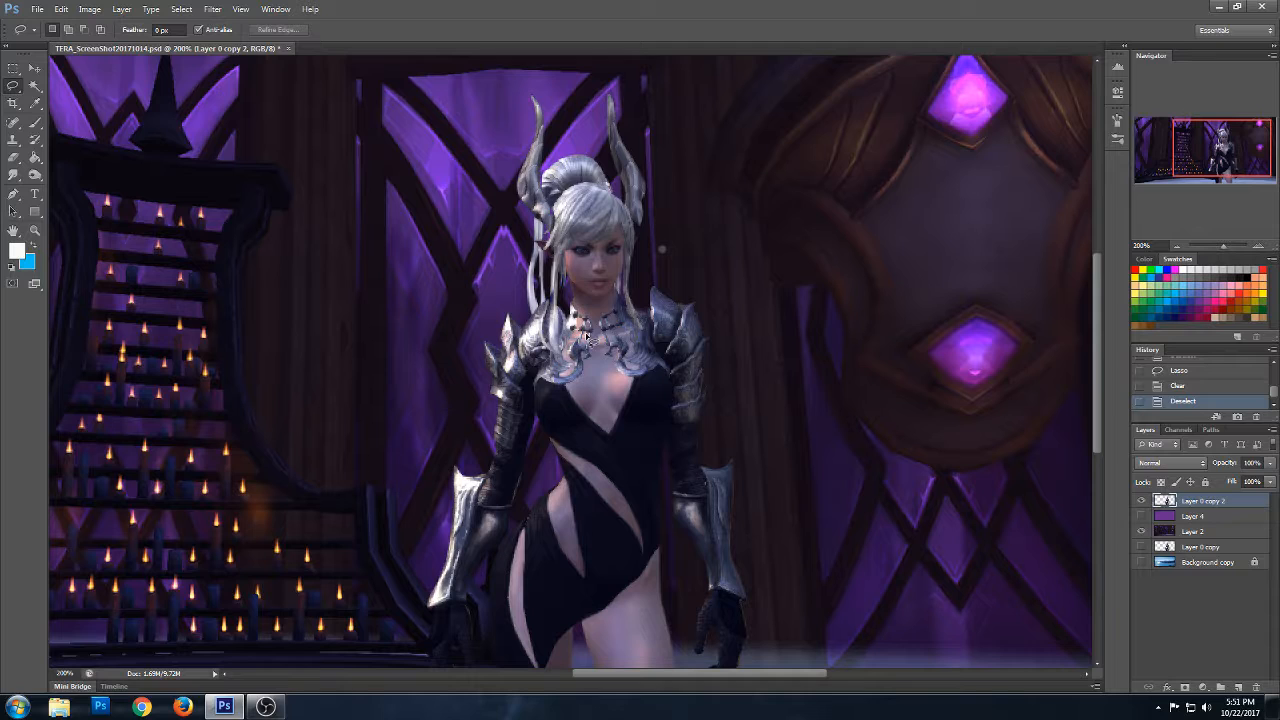
- Blend the side strands, fringe and bun of the hair with the Smudge tool at a 7 px size
{"action": "left_click", "coordinate": [15, 178]}
{"action": "left_click", "coordinate": [16, 178]}
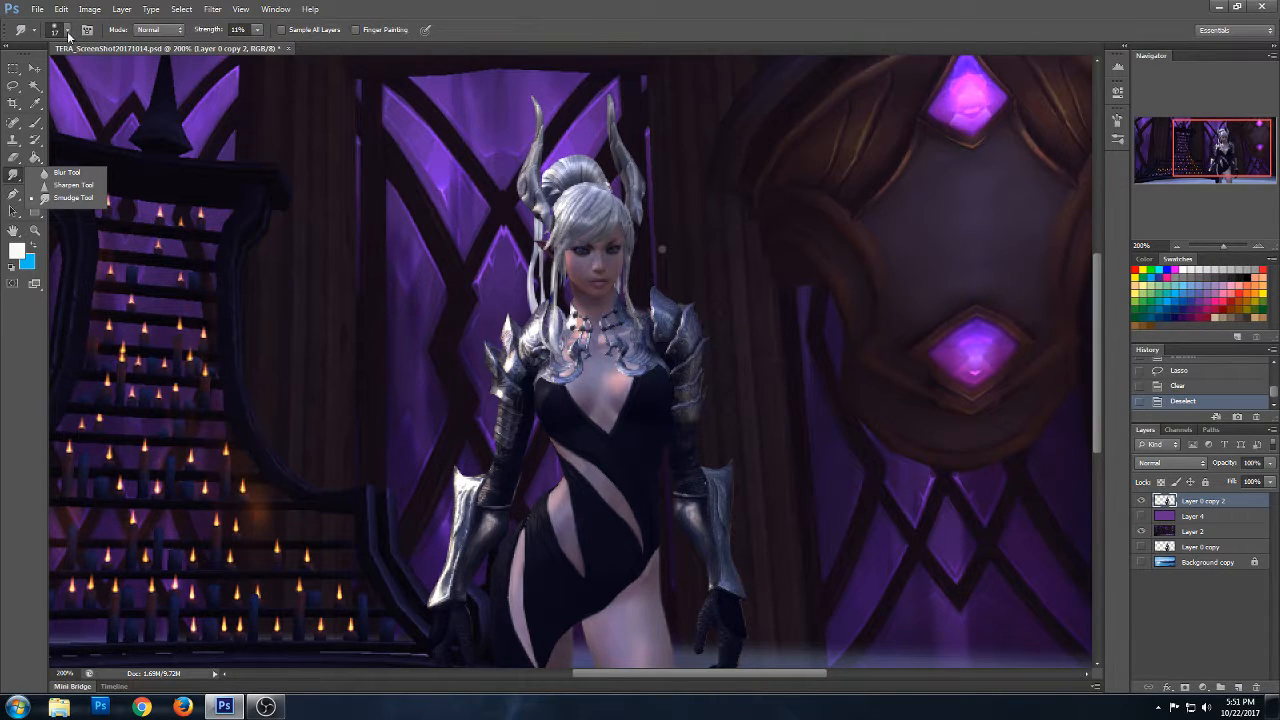
{"action": "right_click", "coordinate": [666, 266]}
{"action": "left_click_drag", "start_coordinate": [702, 299], "coordinate": [690, 298]}
{"action": "left_click", "coordinate": [635, 233]}
{"action": "left_click_drag", "start_coordinate": [634, 210], "coordinate": [634, 279]}
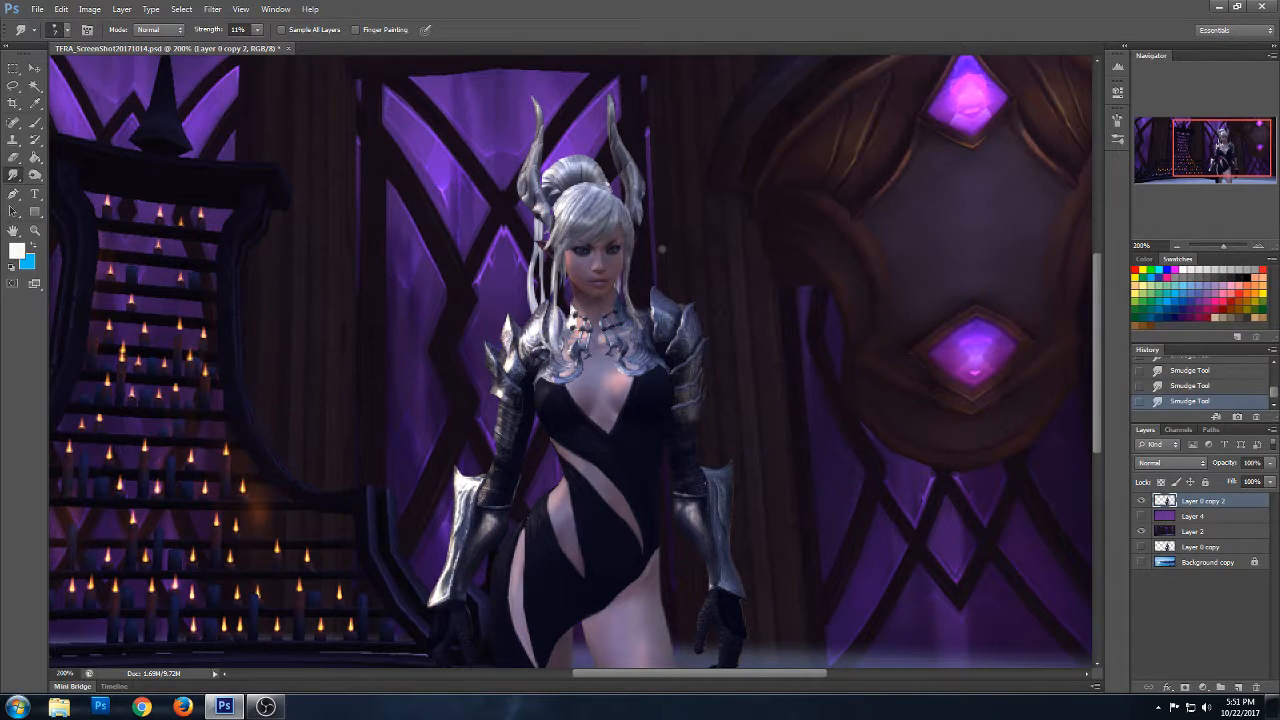
{"action": "left_click_drag", "start_coordinate": [601, 203], "coordinate": [559, 245]}
{"action": "left_click_drag", "start_coordinate": [588, 199], "coordinate": [564, 225]}
{"action": "left_click_drag", "start_coordinate": [599, 167], "coordinate": [609, 188]}
- Paint a shadow on the skin inside the dress neckline with a 4 px brush in a dark purple-grey
{"action": "left_click", "coordinate": [36, 122]}
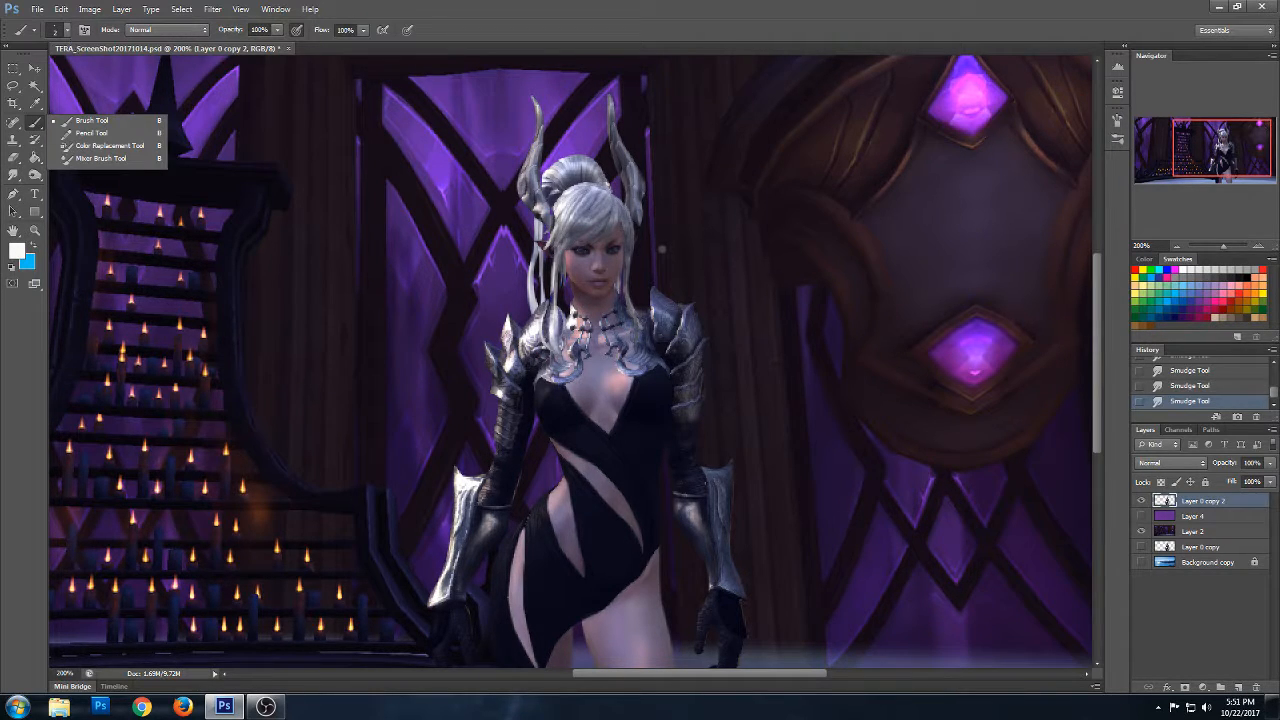
{"action": "left_click", "coordinate": [560, 381]}
{"action": "right_click", "coordinate": [560, 381]}
{"action": "left_click", "coordinate": [599, 460]}
{"action": "left_click_drag", "start_coordinate": [691, 383], "coordinate": [663, 396]}
{"action": "type", "text": "4"}
{"action": "left_click", "coordinate": [700, 272]}
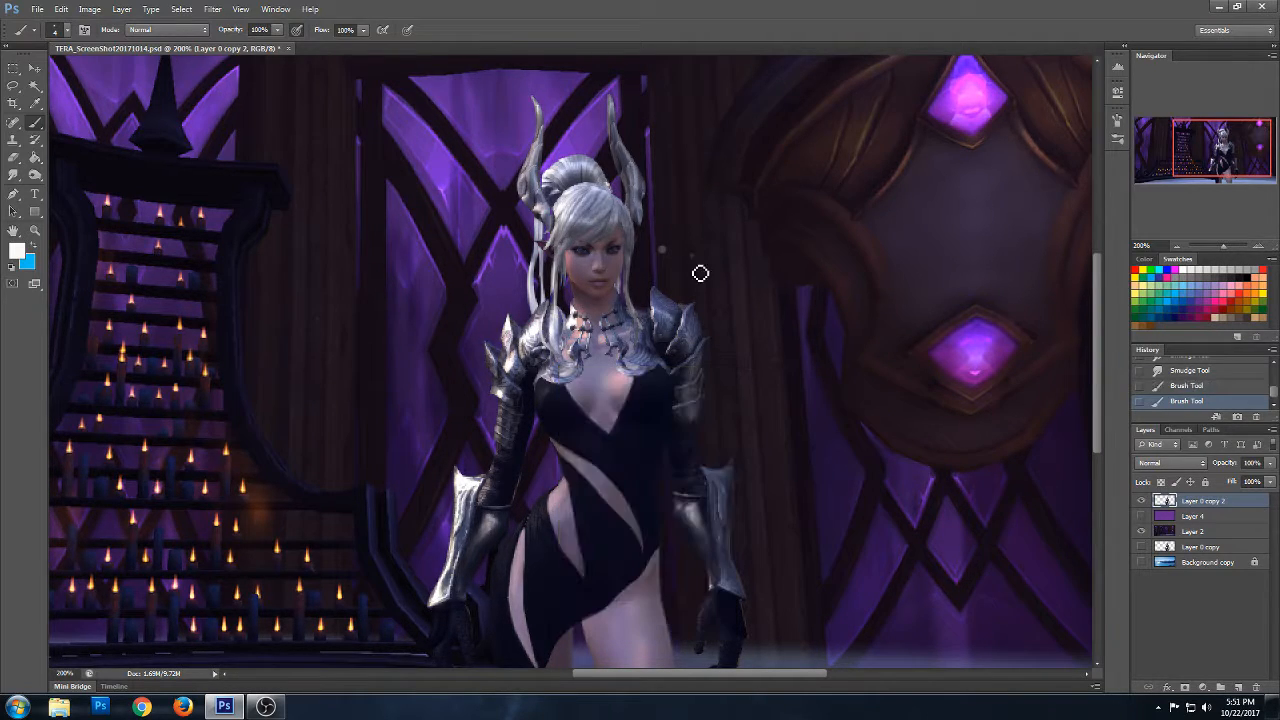
{"action": "left_click", "coordinate": [595, 408], "text": "alt"}
{"action": "left_click_drag", "start_coordinate": [597, 405], "coordinate": [596, 422]}
{"action": "left_click", "coordinate": [597, 418]}
{"action": "left_click", "coordinate": [619, 391]}
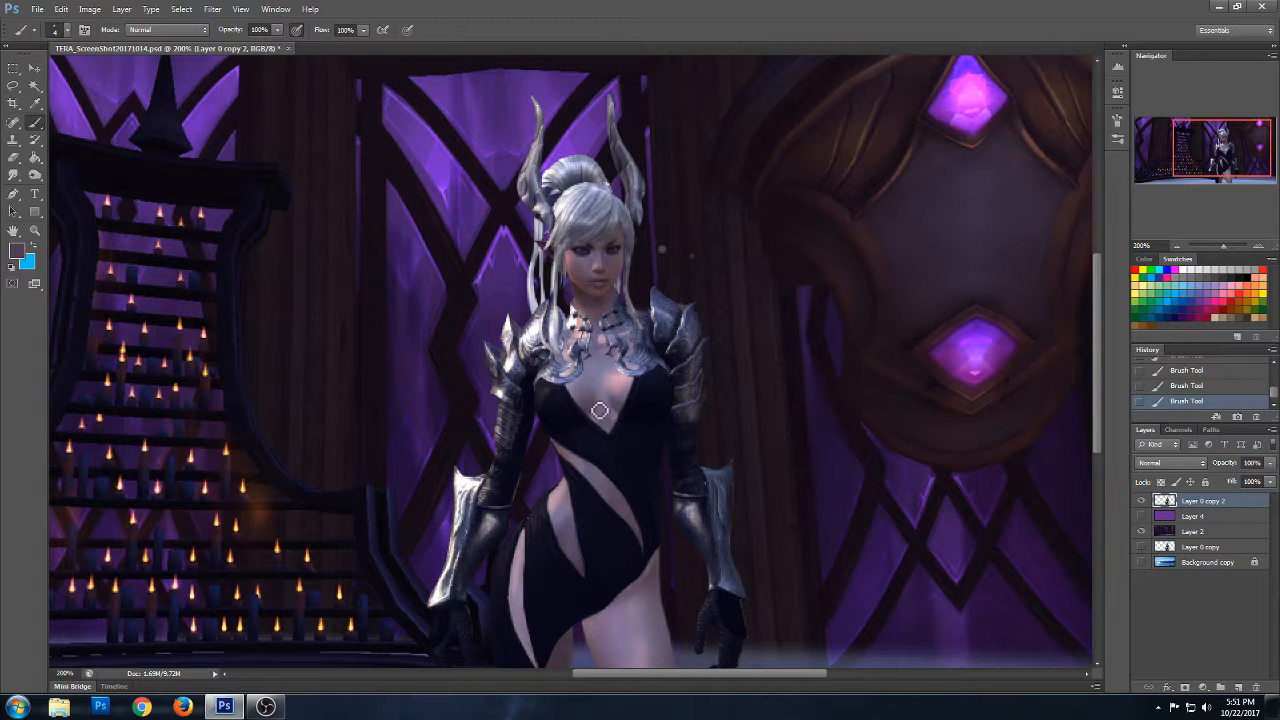
- Blend the neckline shadow with the Smudge tool, adding another dark brush stroke at the point of the V
{"action": "left_click", "coordinate": [15, 174]}
{"action": "mouse_move", "coordinate": [601, 410]}
{"action": "left_mouse_down"}
{"action": "mouse_move", "coordinate": [602, 376]}
{"action": "mouse_move", "coordinate": [613, 390]}
{"action": "left_mouse_up"}
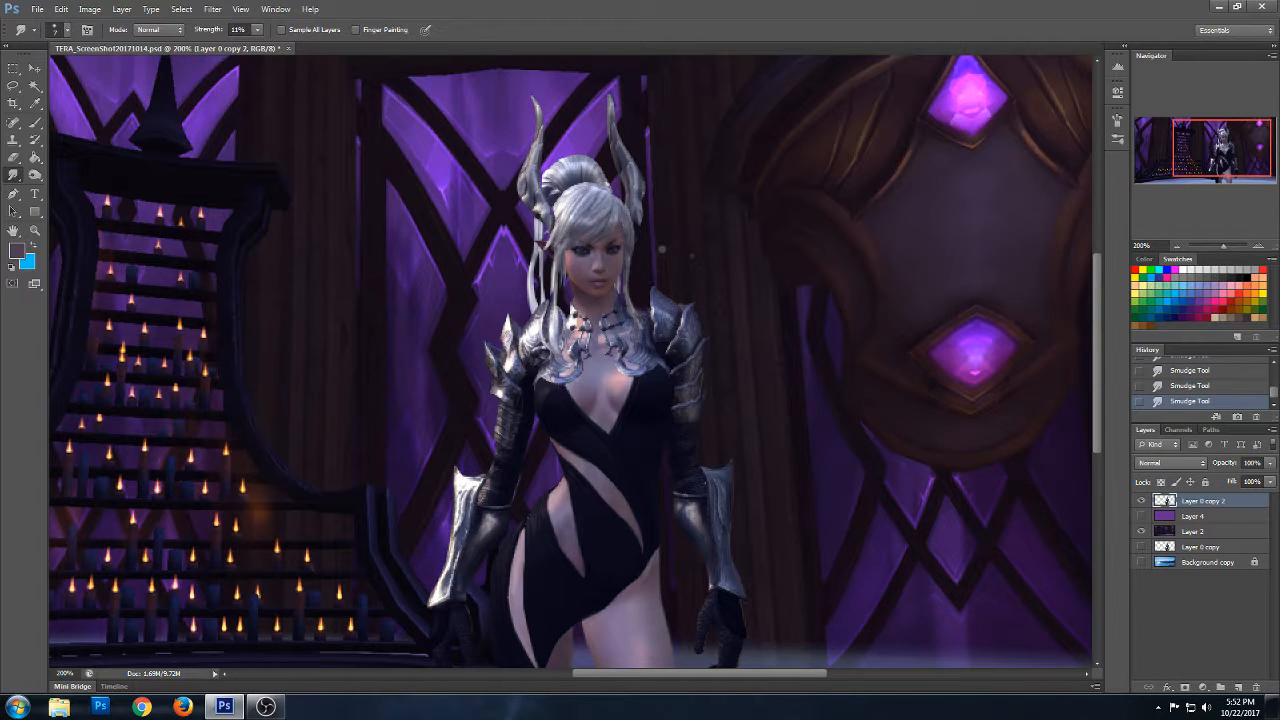
{"action": "left_click", "coordinate": [36, 122]}
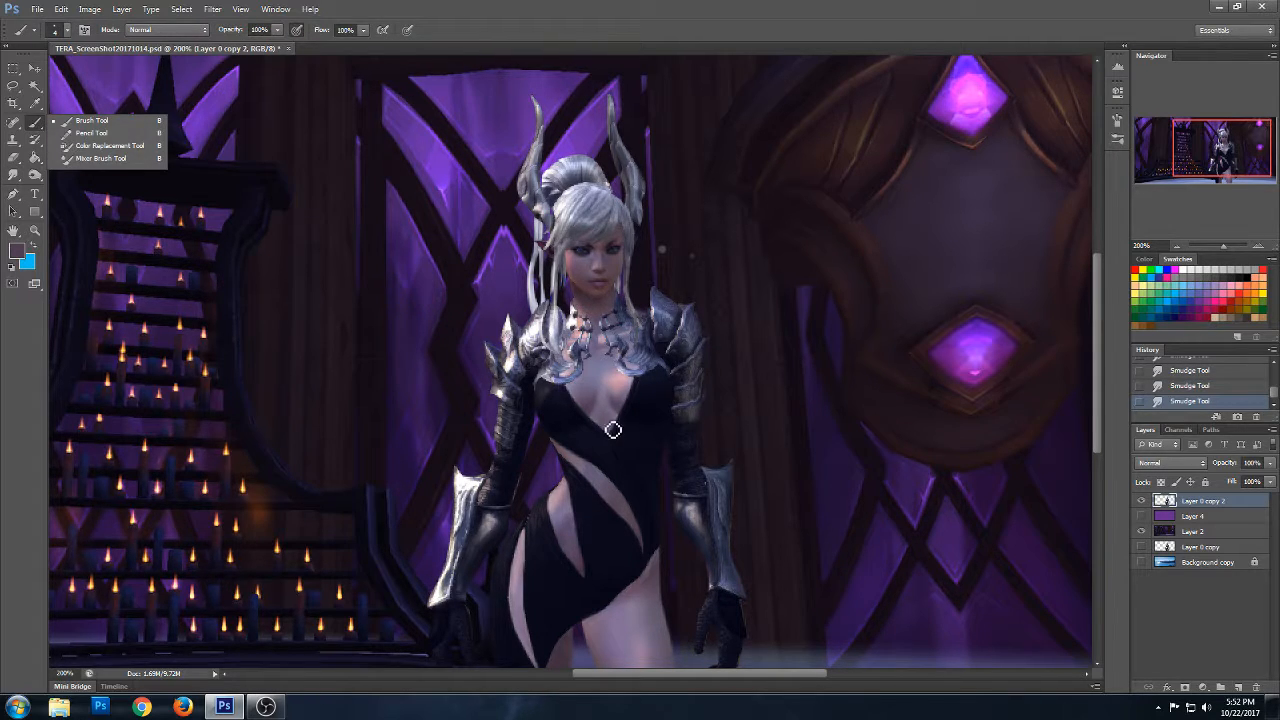
{"action": "left_click_drag", "start_coordinate": [612, 430], "coordinate": [613, 383]}
{"action": "left_click", "coordinate": [613, 384]}
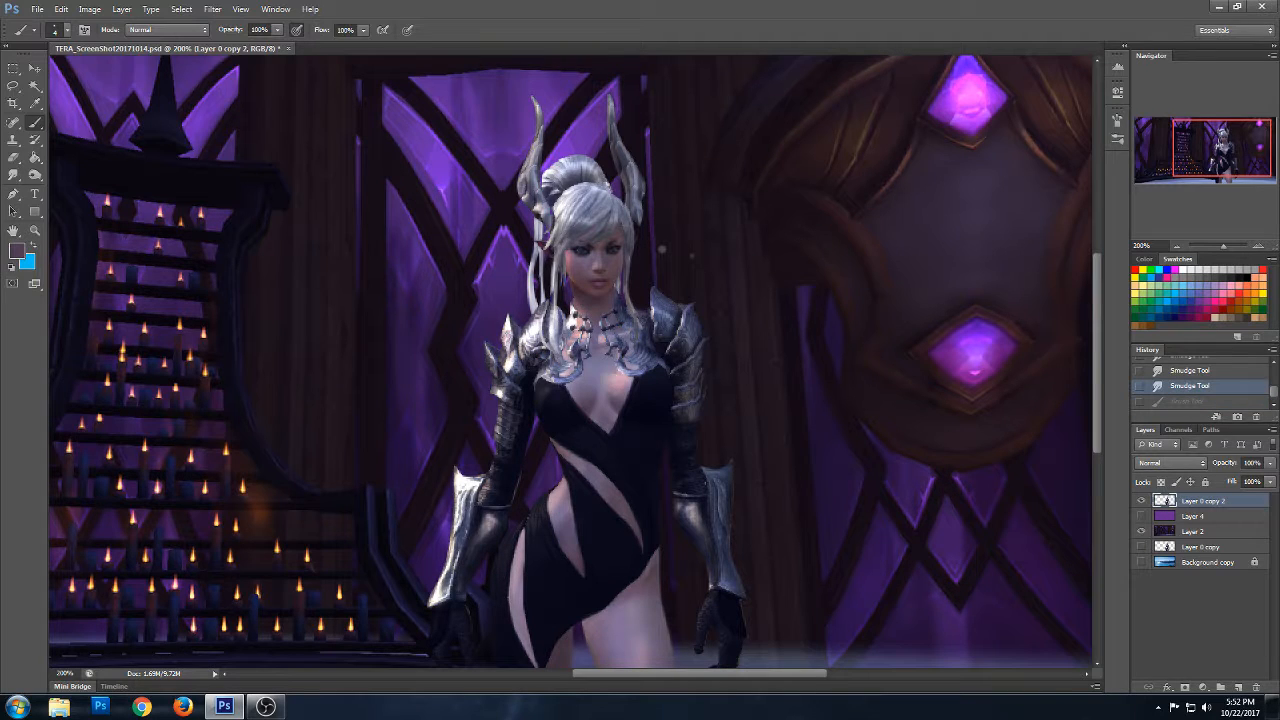
{"action": "left_click_drag", "start_coordinate": [613, 434], "coordinate": [614, 412]}
{"action": "right_click", "coordinate": [14, 175]}
{"action": "left_click", "coordinate": [75, 200]}
{"action": "mouse_move", "coordinate": [610, 428]}
{"action": "left_mouse_down"}
{"action": "mouse_move", "coordinate": [612, 412]}
{"action": "mouse_move", "coordinate": [612, 432]}
{"action": "left_mouse_up"}
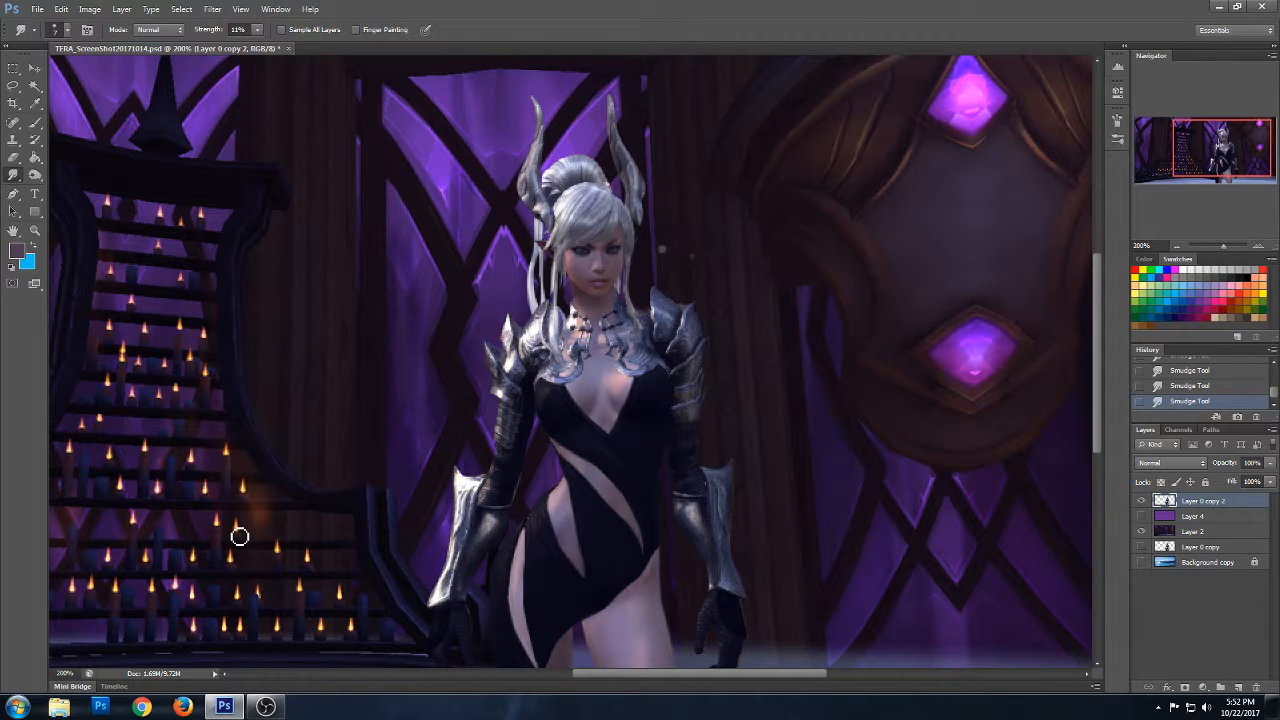
- Smudge the surfaces of both metal forearm guards, then show the whole image at 100%
{"action": "scroll", "coordinate": [1093, 334], "scroll_direction": "down", "scroll_amount": 3}
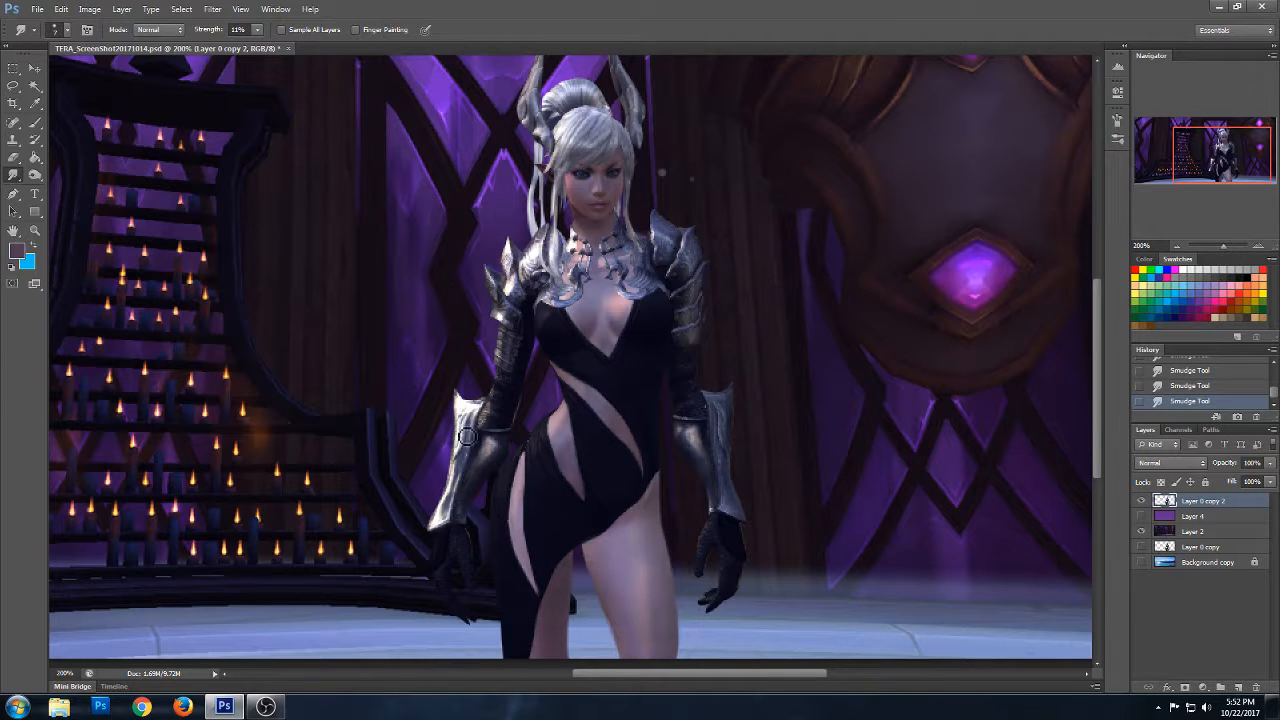
{"action": "left_click_drag", "start_coordinate": [464, 456], "coordinate": [473, 420]}
{"action": "left_click_drag", "start_coordinate": [728, 479], "coordinate": [726, 461]}
{"action": "key", "text": "z"}
{"action": "left_click", "coordinate": [577, 262], "text": "alt"}
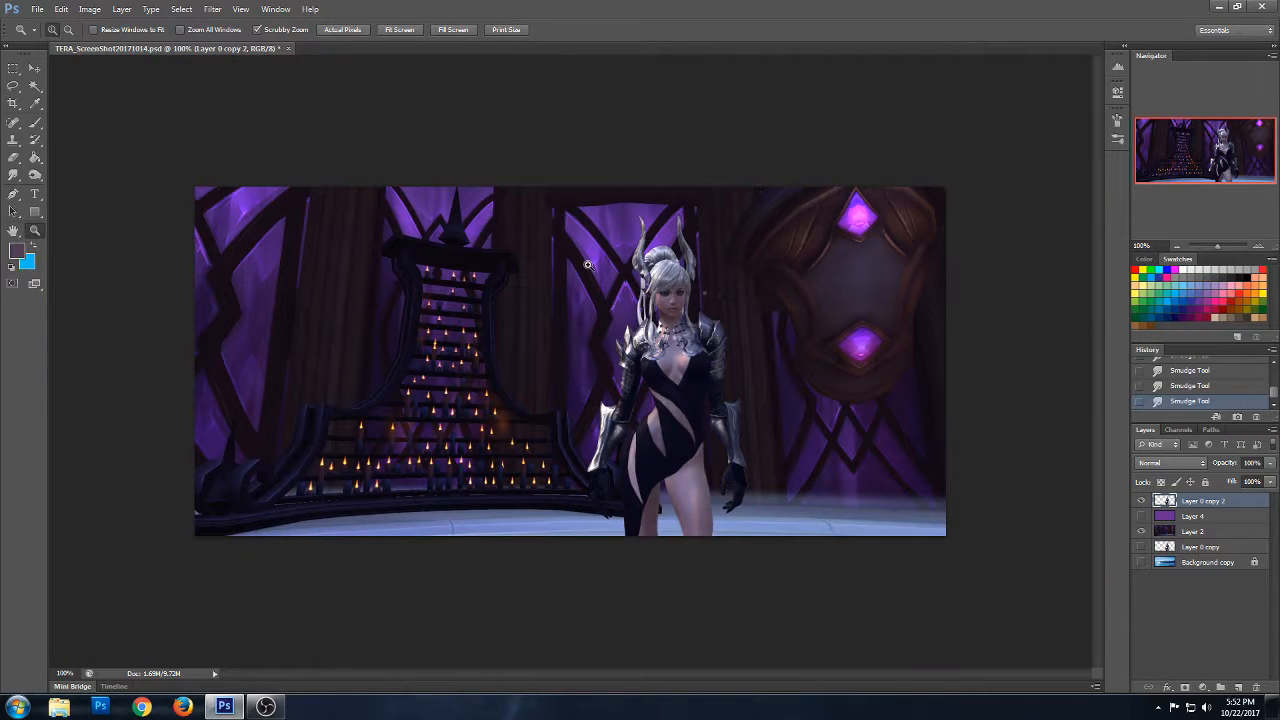
- Add a new empty layer directly above the background picture on Layer 2
{"action": "left_click", "coordinate": [1209, 536]}
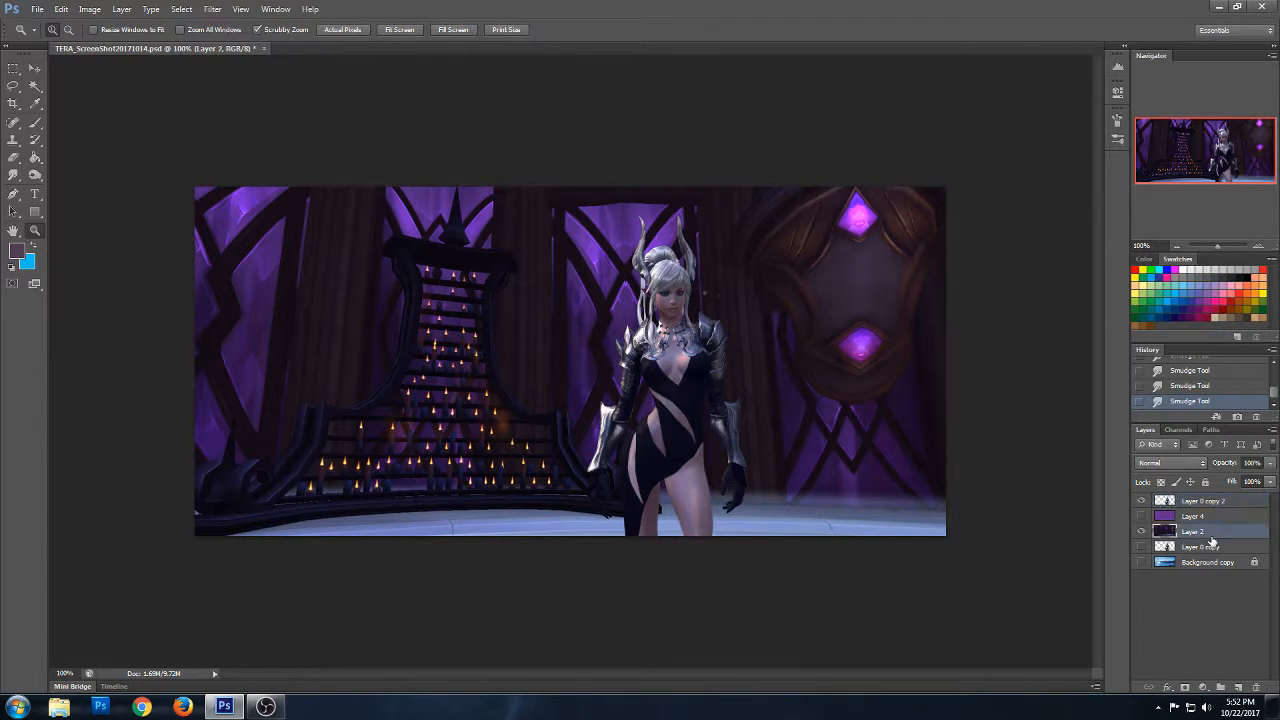
{"action": "left_click", "coordinate": [1239, 687]}
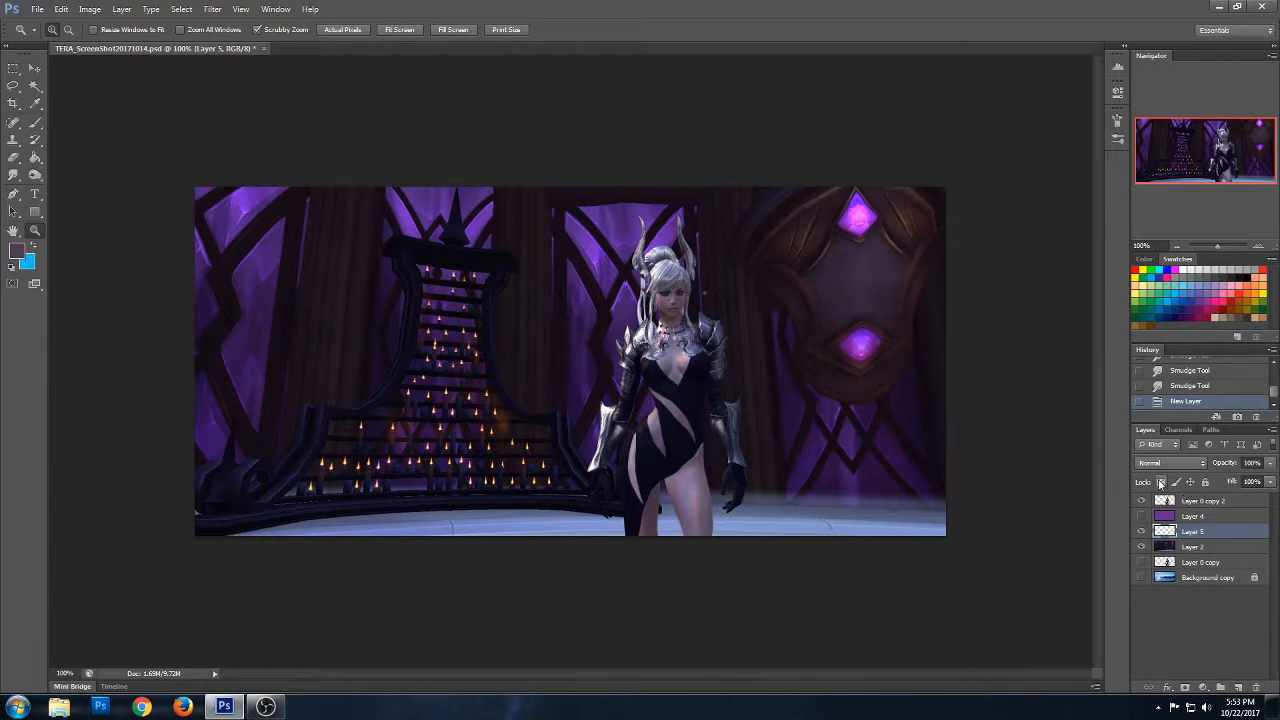
{"action": "key", "text": "alt"}
- Paint a large pink glow over the candle stand with a soft 453 px brush, sampling the colour from the upper gem
{"action": "left_click", "coordinate": [35, 122]}
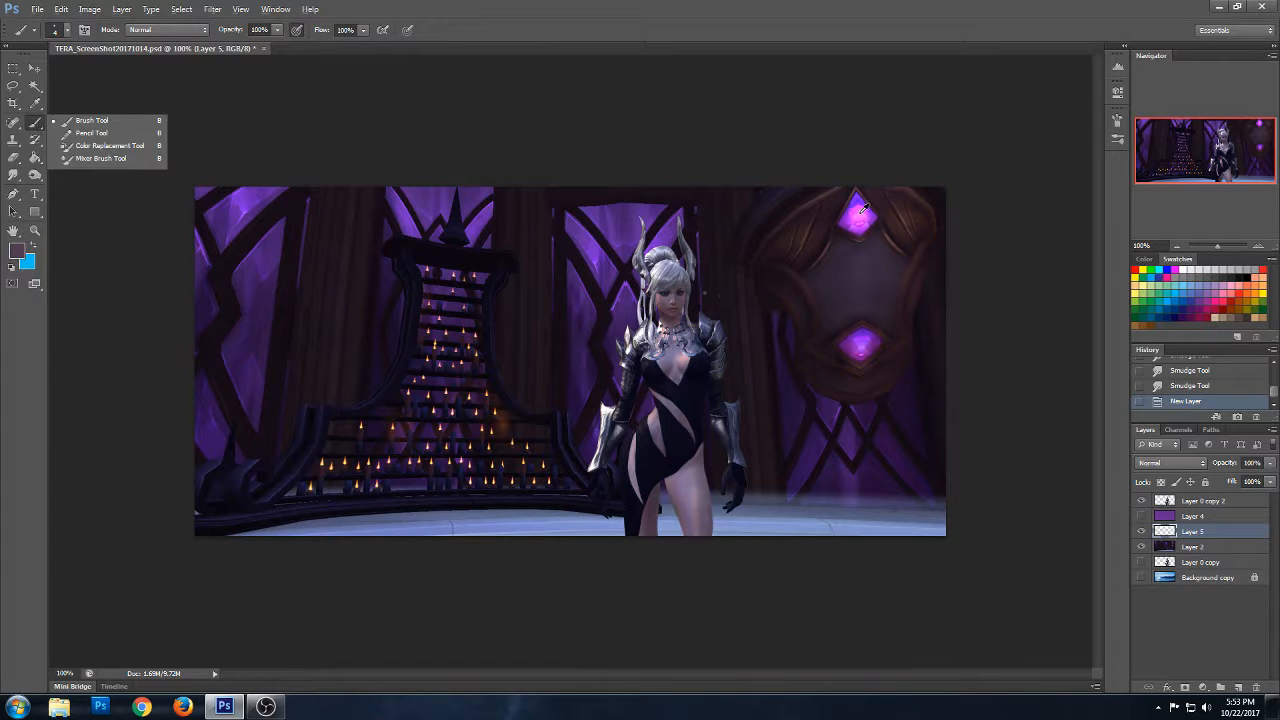
{"action": "left_click", "coordinate": [858, 212], "text": "alt"}
{"action": "left_click", "coordinate": [66, 31]}
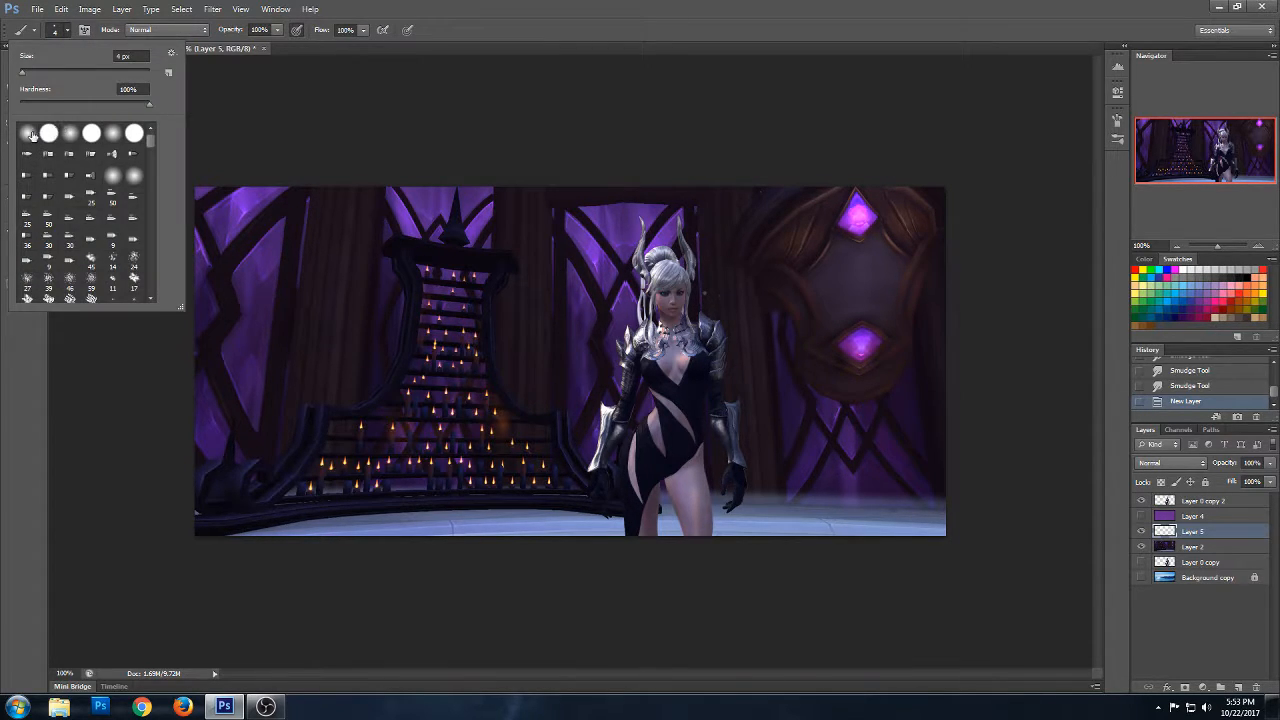
{"action": "left_click", "coordinate": [54, 70]}
{"action": "left_click_drag", "start_coordinate": [53, 72], "coordinate": [117, 72]}
{"action": "left_click_drag", "start_coordinate": [150, 73], "coordinate": [136, 73]}
{"action": "key", "text": "Return"}
{"action": "left_click", "coordinate": [365, 370]}
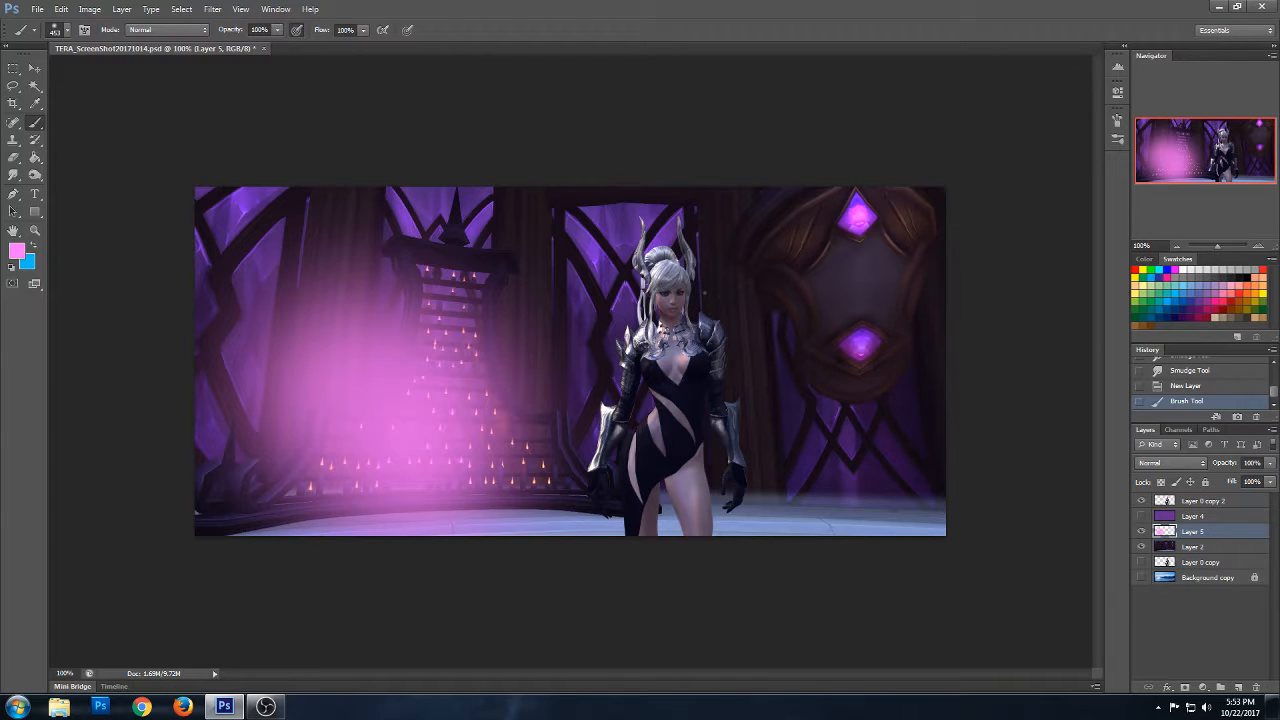
- Try successive blending modes on the pink glow layer, from Darken through Linear Burn, Screen, Color Dodge and Linear Dodge to Overlay
{"action": "left_click", "coordinate": [1182, 463]}
{"action": "left_click", "coordinate": [1160, 150]}
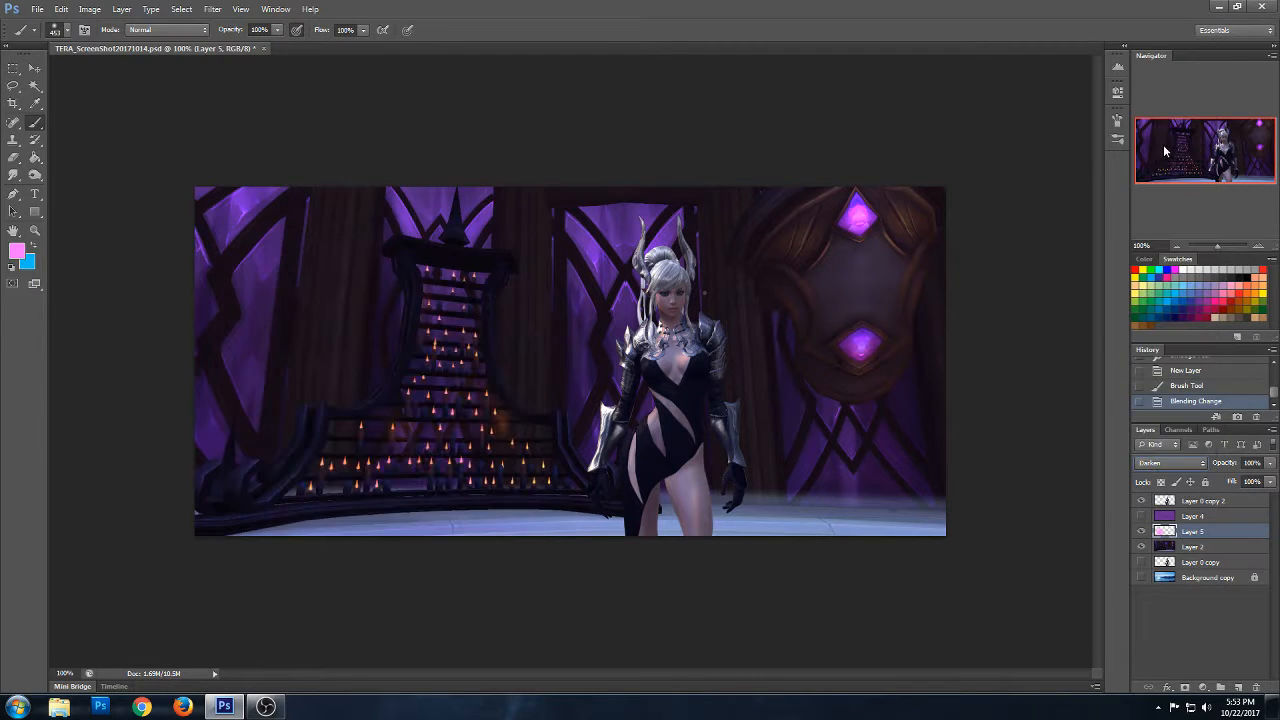
{"action": "key", "text": "Down"}
{"action": "key", "text": "Down"}
{"action": "key", "text": "Down"}
{"action": "key", "text": "Down"}
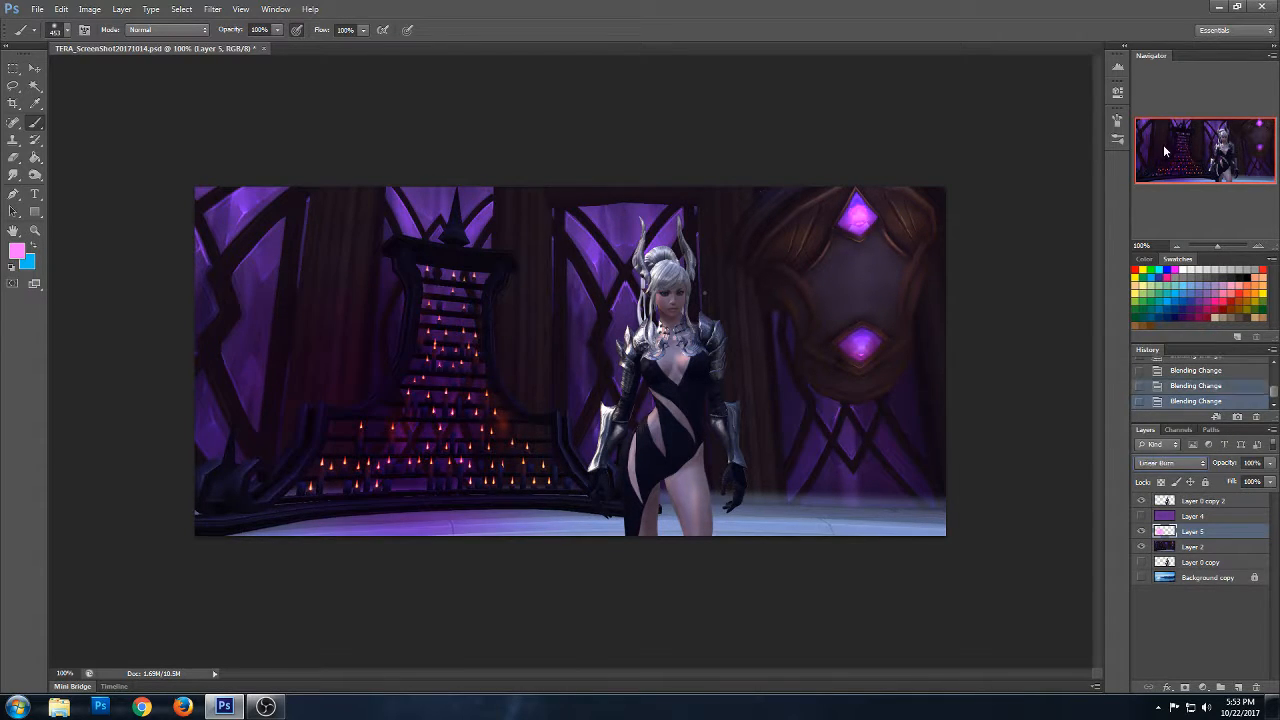
{"action": "key", "text": "Down"}
{"action": "key", "text": "Down"}
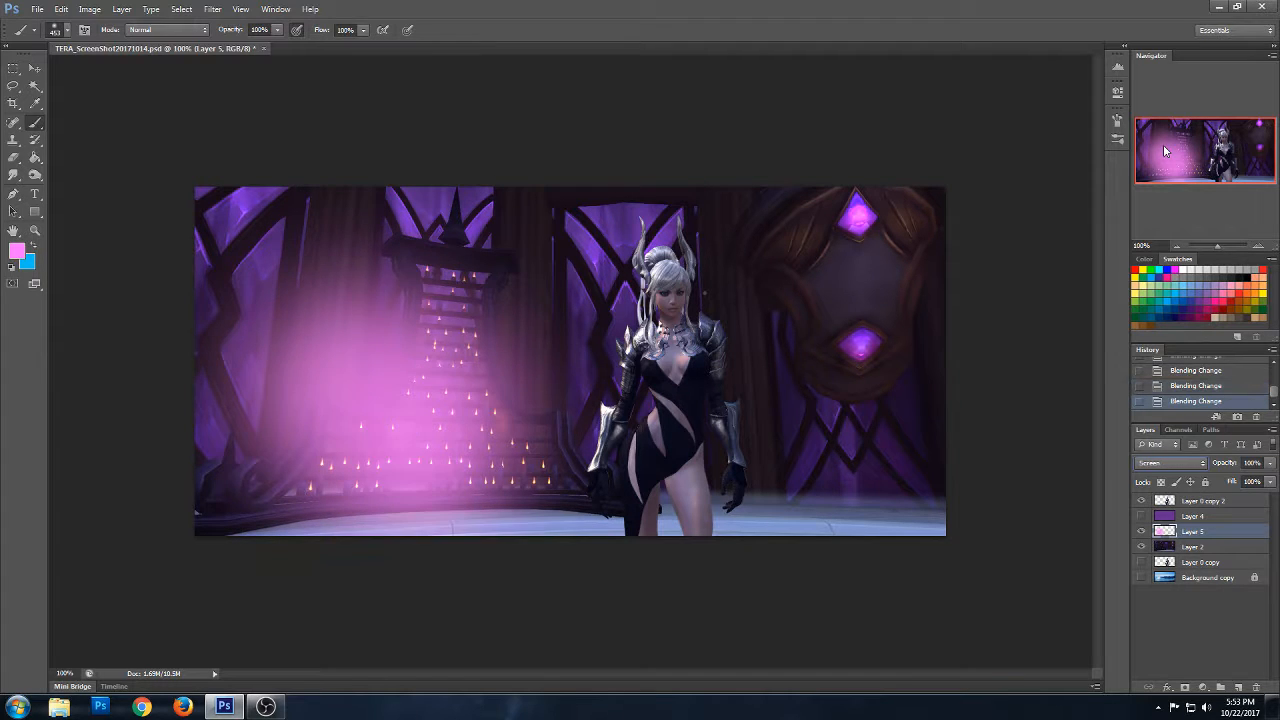
{"action": "key", "text": "Down"}
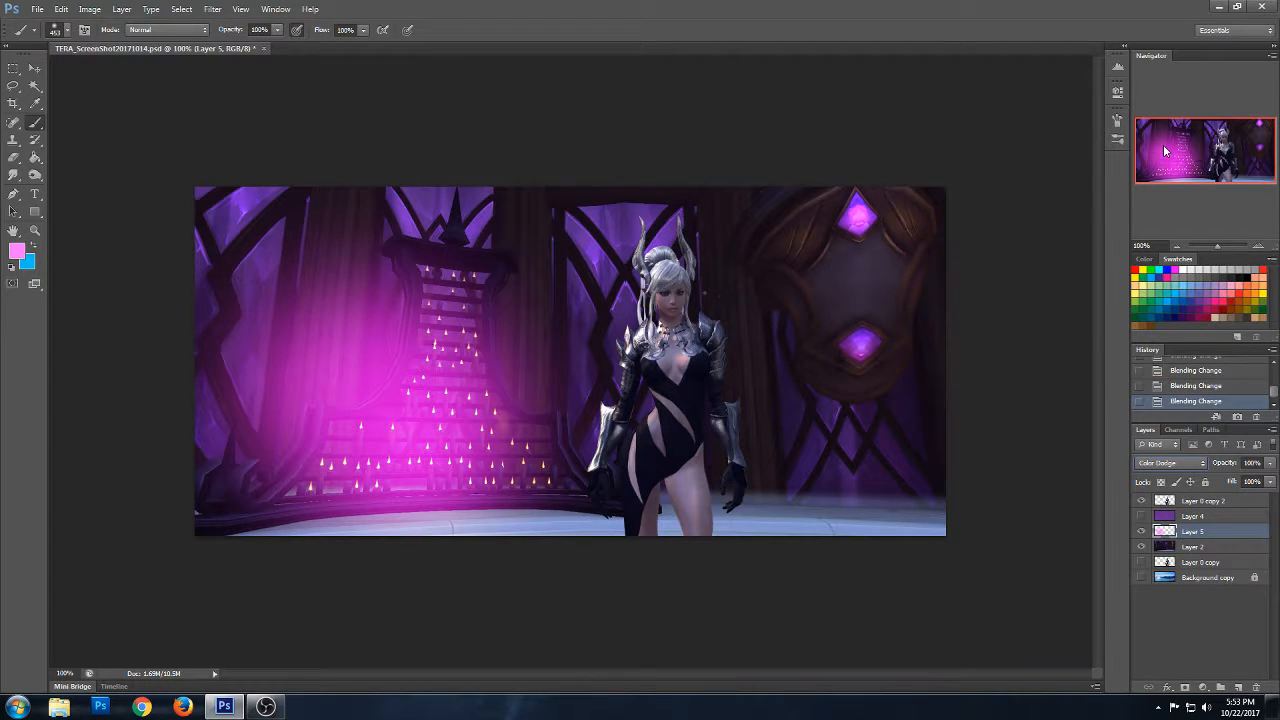
{"action": "key", "text": "Down"}
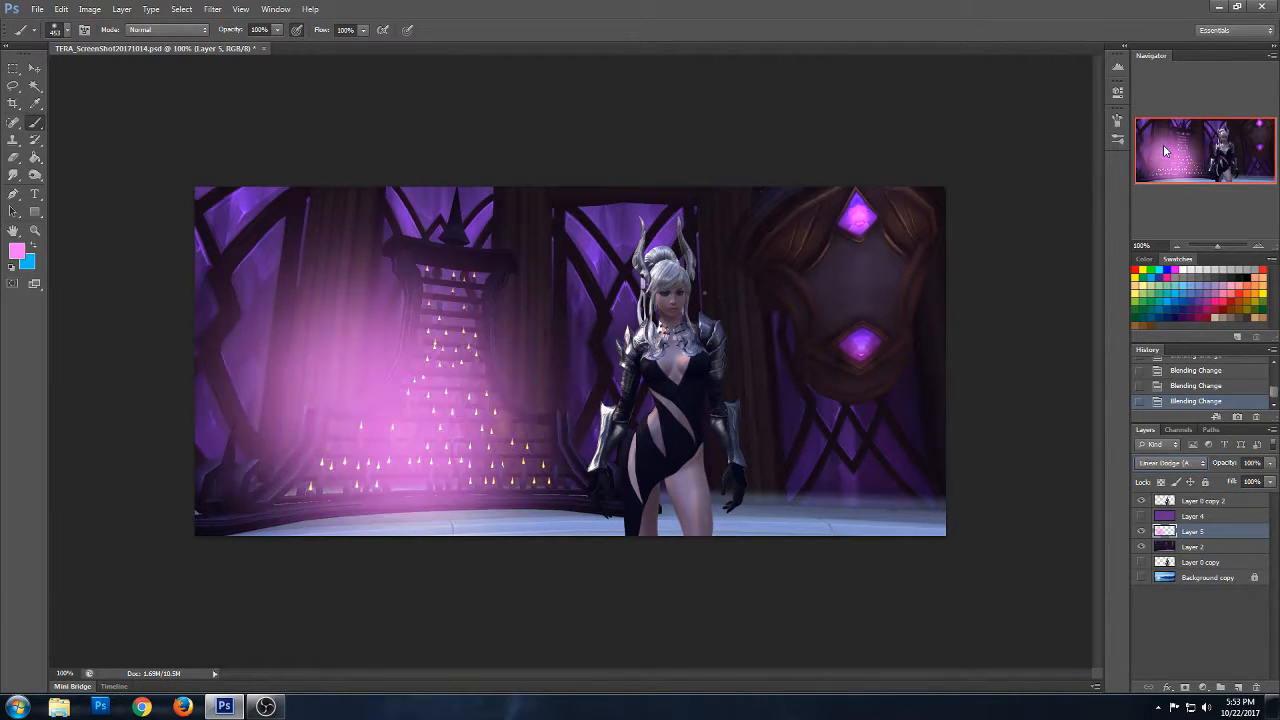
{"action": "key", "text": "Down"}
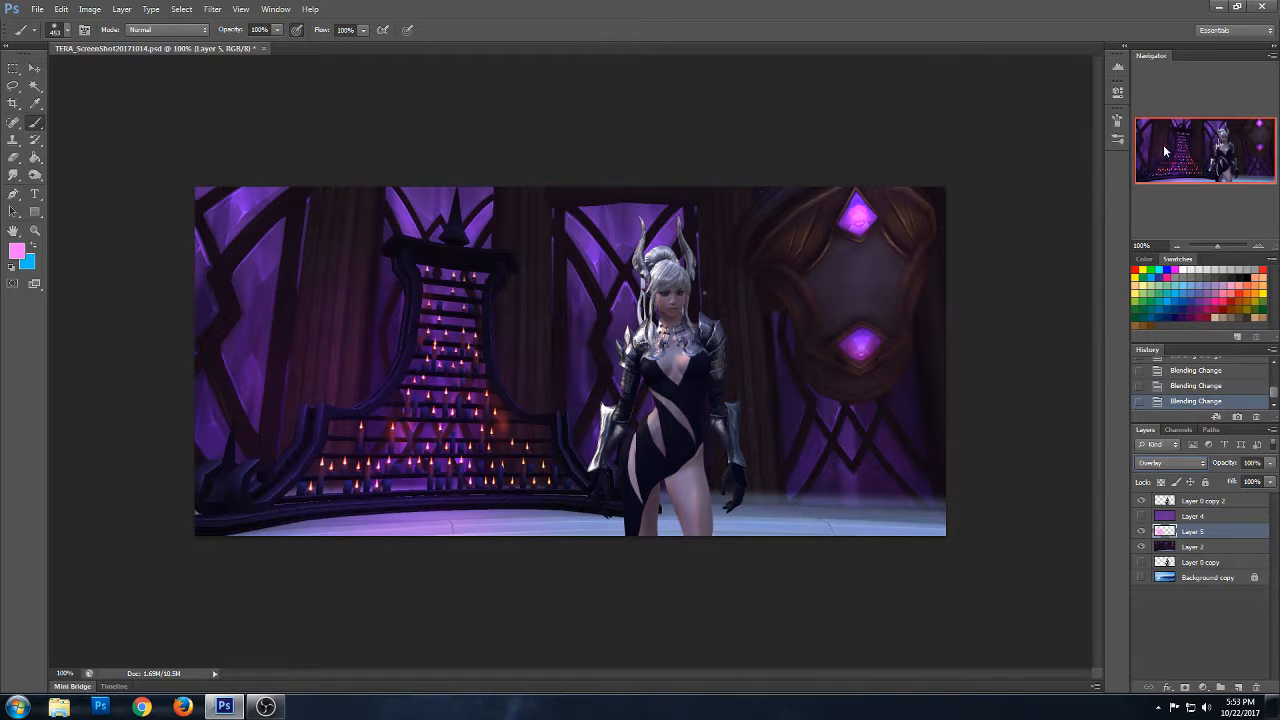
- Cycle the pink glow layer through further blending modes, including Vivid Light, Difference, Hue and Saturation, and settle on Hard Light
{"action": "key", "text": "Down"}
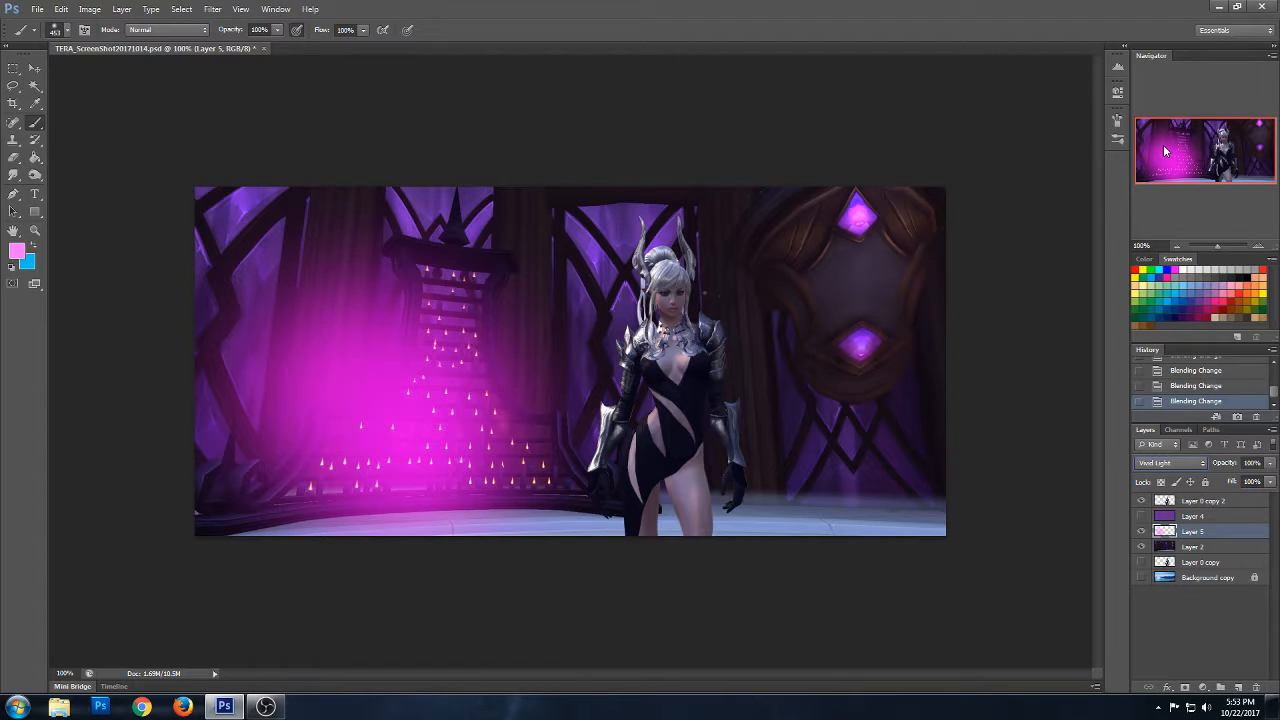
{"action": "key", "text": "Down"}
{"action": "key", "text": "Down"}
{"action": "key", "text": "Down"}
{"action": "key", "text": "Down"}
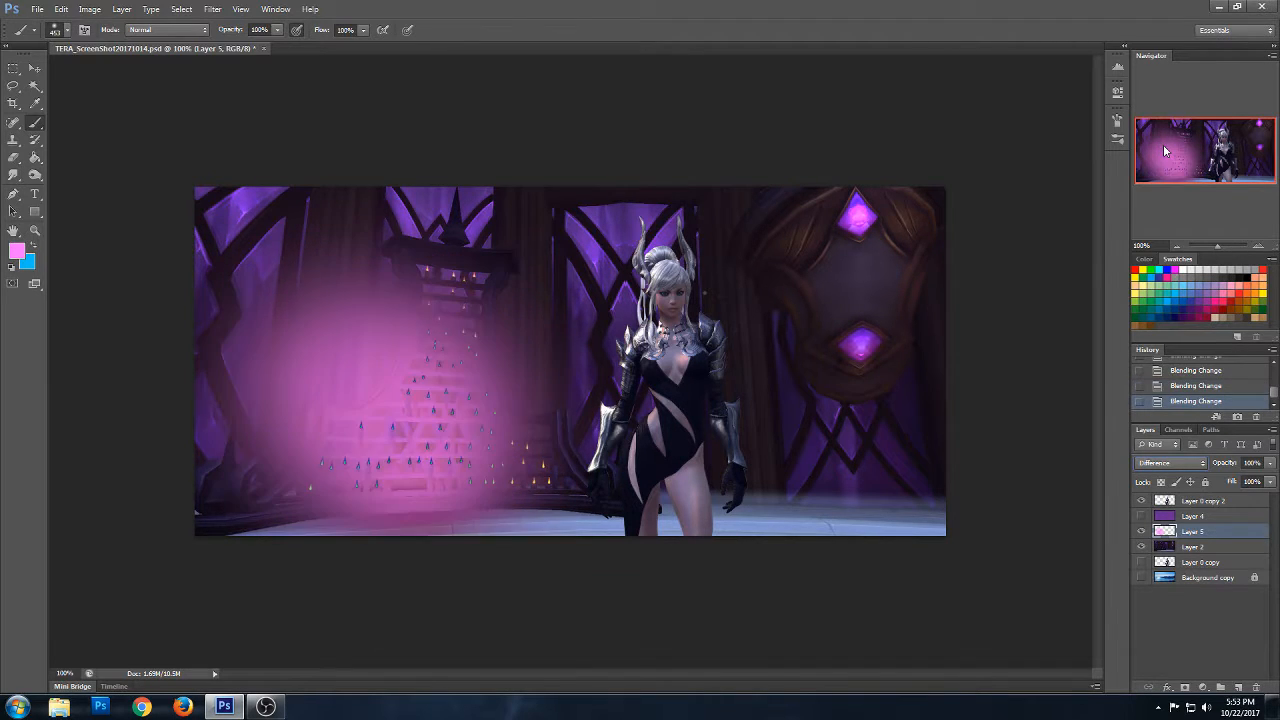
{"action": "key", "text": "Down"}
{"action": "key", "text": "Down"}
{"action": "key", "text": "Down"}
{"action": "key", "text": "Down"}
{"action": "key", "text": "Down"}
{"action": "key", "text": "Down"}
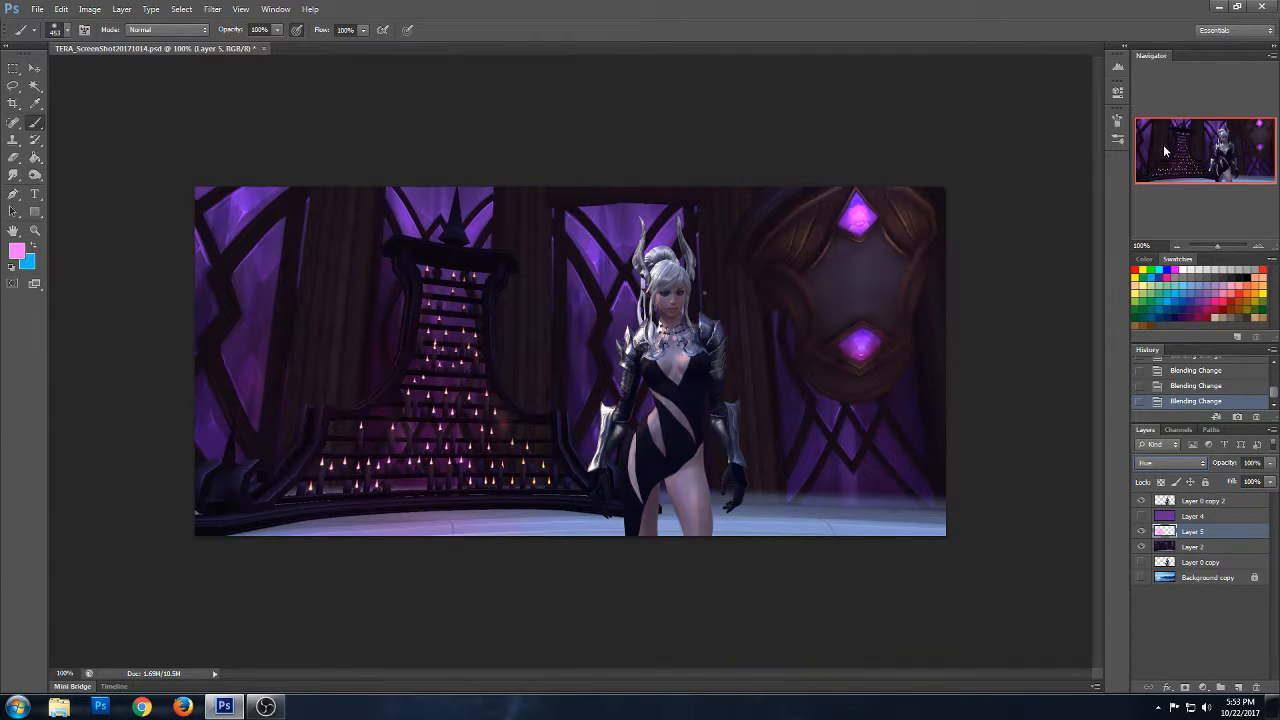
{"action": "key", "text": "Up"}
{"action": "key", "text": "Up"}
{"action": "key", "text": "Up"}
{"action": "key", "text": "Up"}
{"action": "key", "text": "Up"}
{"action": "key", "text": "Up"}
{"action": "key", "text": "Up"}
{"action": "key", "text": "Up"}
{"action": "key", "text": "Up"}
{"action": "key", "text": "Up"}
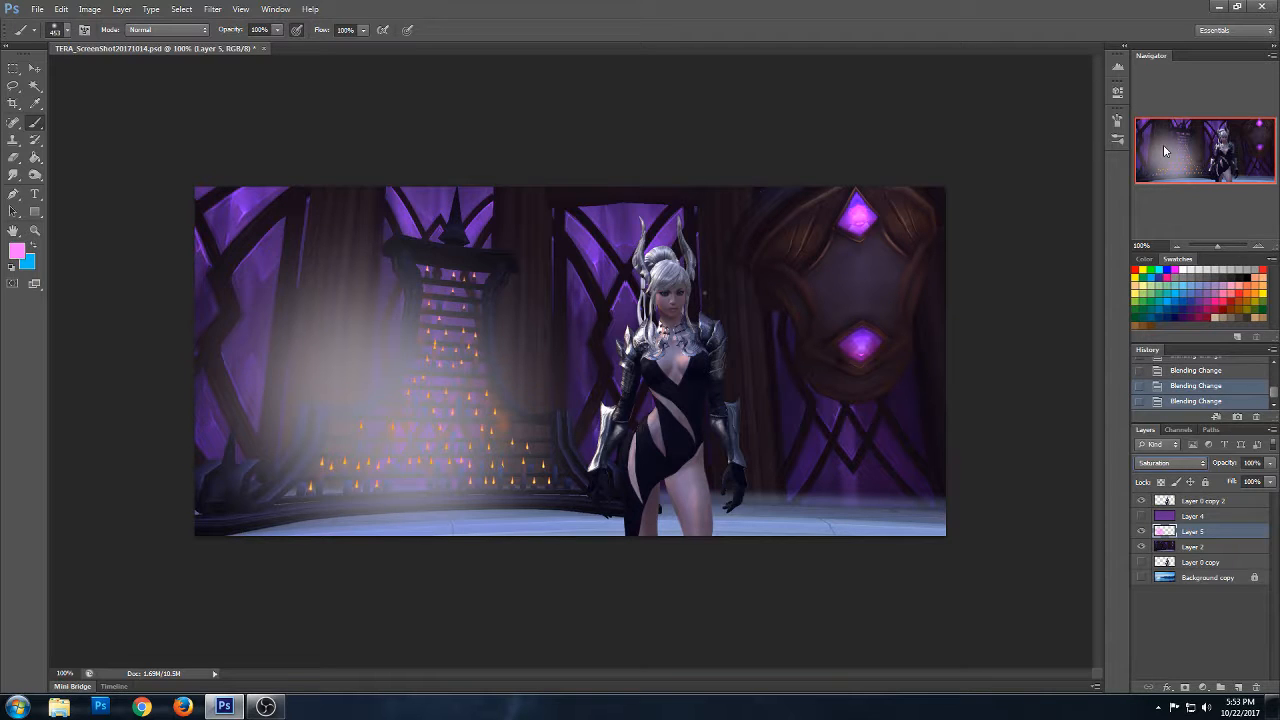
{"action": "key", "text": "Up"}
{"action": "key", "text": "Up"}
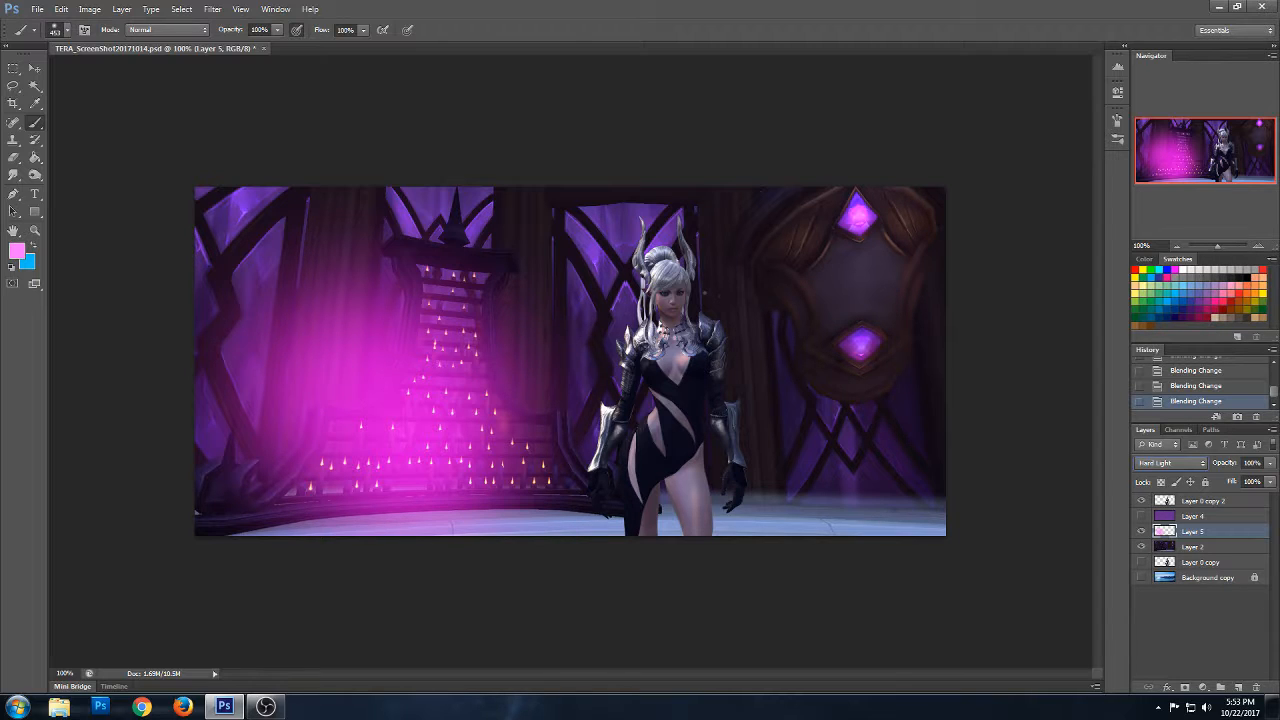
- Paint a pink glow over the upper gem with the 453 px brush and over the lower gem with a 172 px brush
{"action": "left_click", "coordinate": [869, 212]}
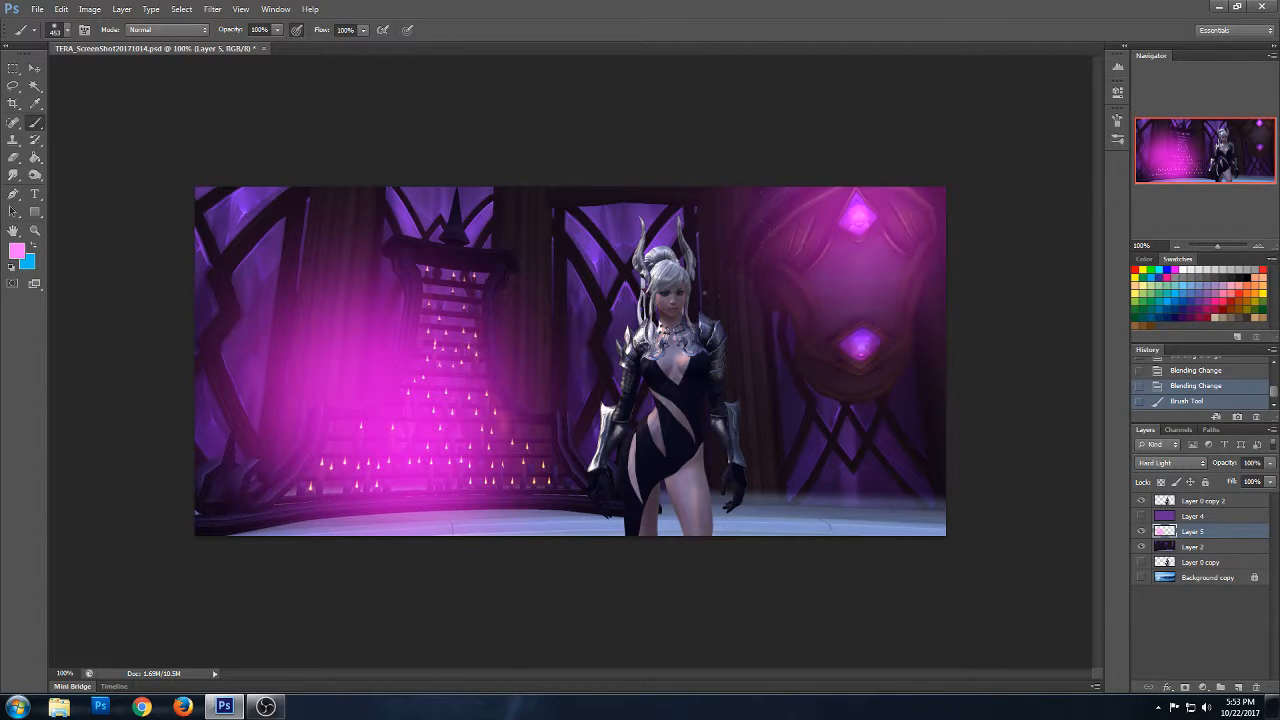
{"action": "left_click", "coordinate": [857, 355]}
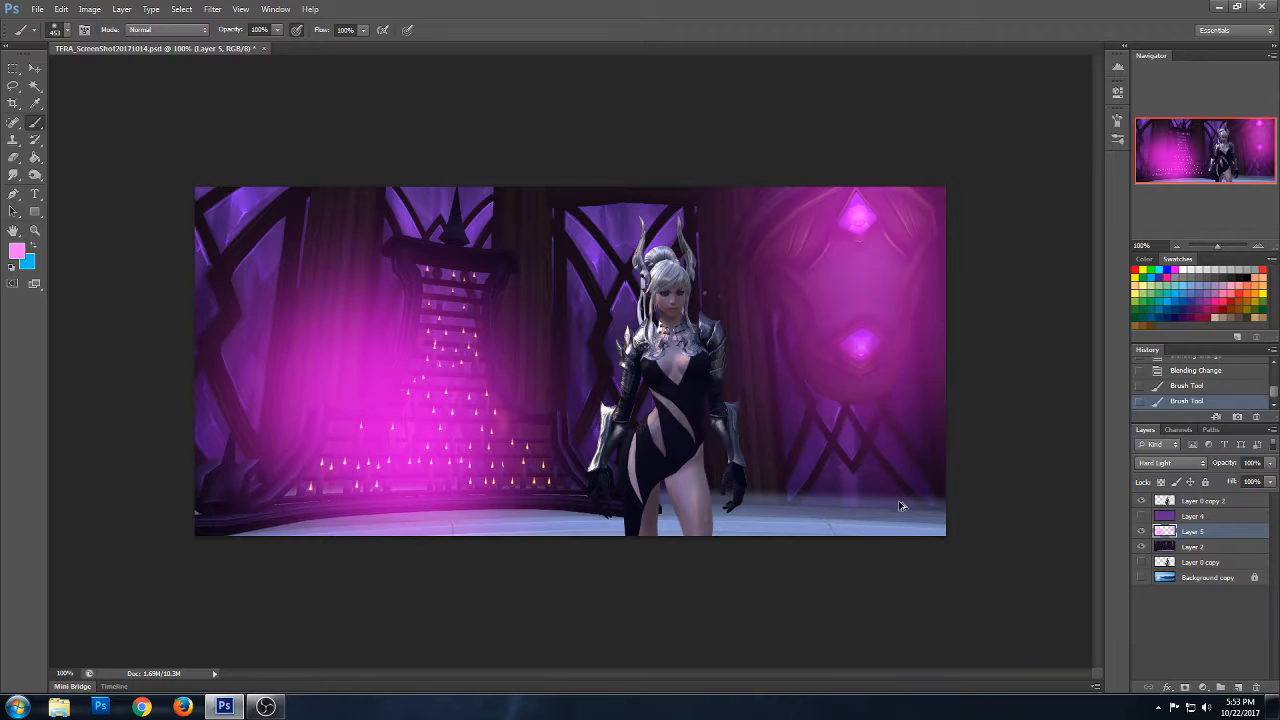
{"action": "key", "text": "ctrl+z"}
{"action": "left_click", "coordinate": [58, 34]}
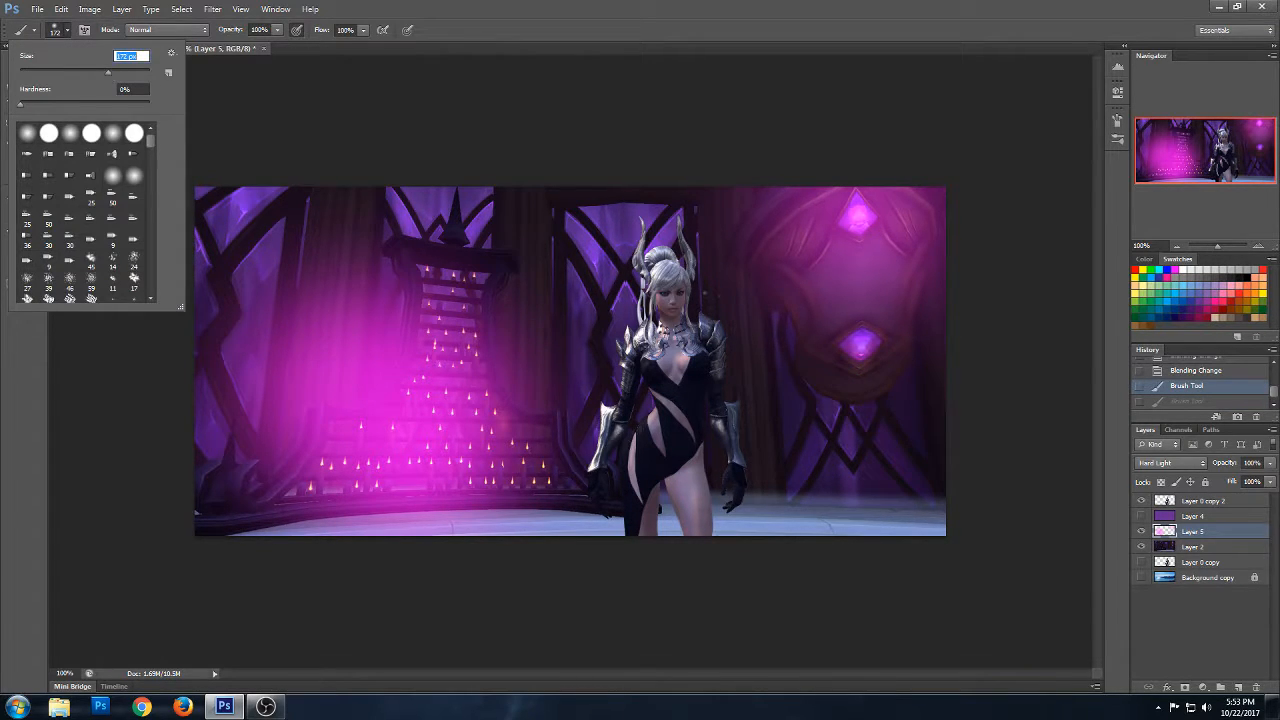
{"action": "left_click", "coordinate": [860, 348]}
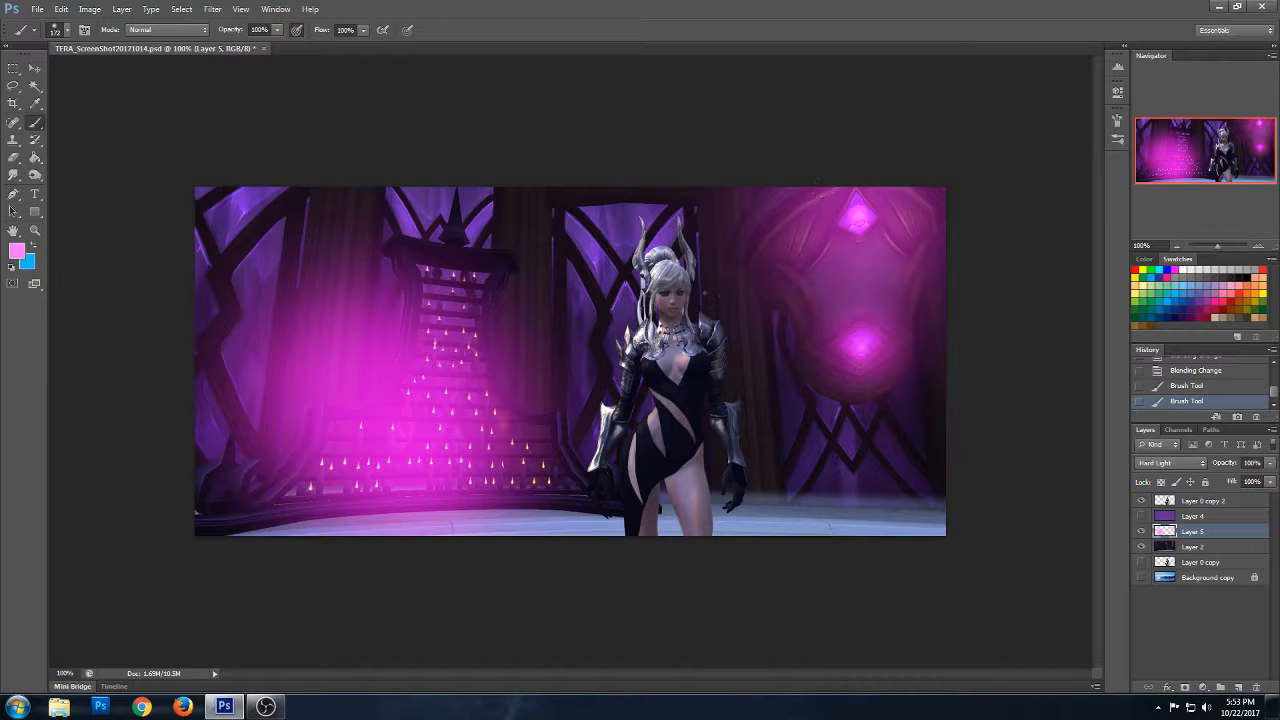
- Erase the pink glow covering the candle stand with a large eraser
{"action": "left_click", "coordinate": [13, 157]}
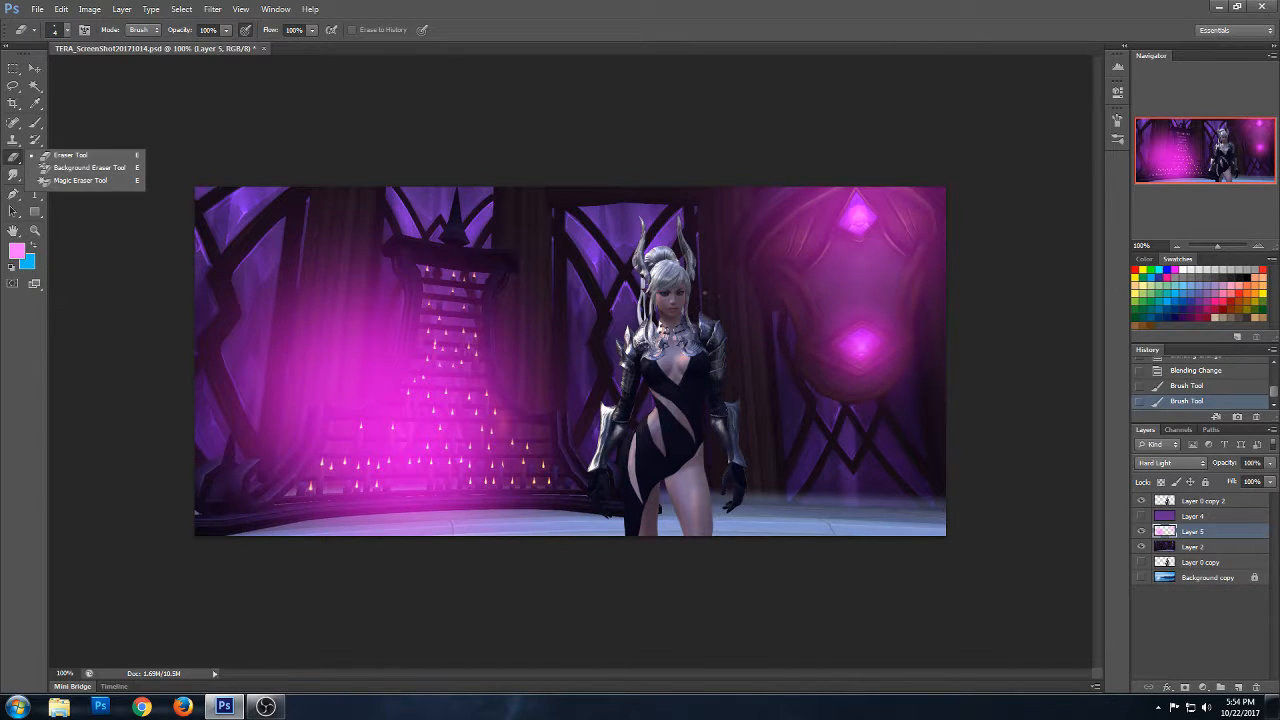
{"action": "left_click", "coordinate": [58, 30]}
{"action": "left_click", "coordinate": [32, 136]}
{"action": "left_click_drag", "start_coordinate": [76, 73], "coordinate": [84, 74]}
{"action": "mouse_move", "coordinate": [208, 440]}
{"action": "left_mouse_down"}
{"action": "mouse_move", "coordinate": [254, 537]}
{"action": "mouse_move", "coordinate": [212, 537]}
{"action": "mouse_move", "coordinate": [265, 250]}
{"action": "mouse_move", "coordinate": [307, 125]}
{"action": "mouse_move", "coordinate": [355, 250]}
{"action": "mouse_move", "coordinate": [393, 452]}
{"action": "mouse_move", "coordinate": [380, 122]}
{"action": "mouse_move", "coordinate": [450, 116]}
{"action": "mouse_move", "coordinate": [514, 545]}
{"action": "mouse_move", "coordinate": [543, 197]}
{"action": "mouse_move", "coordinate": [363, 289]}
{"action": "mouse_move", "coordinate": [448, 261]}
{"action": "left_mouse_up"}
- Paint a pink glow along the floor with a soft 453 px brush and bring the glow layer in front of the character
{"action": "left_click", "coordinate": [36, 123]}
{"action": "left_click", "coordinate": [67, 31]}
{"action": "left_click", "coordinate": [134, 73]}
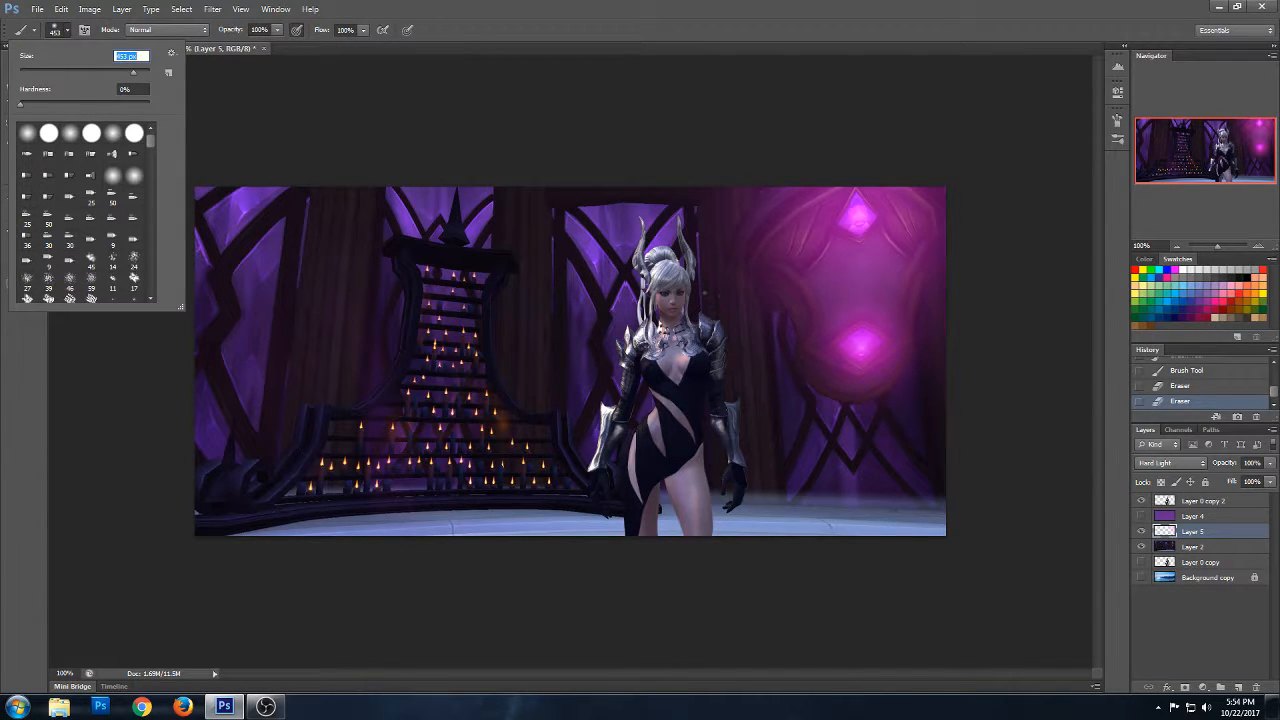
{"action": "left_click", "coordinate": [225, 568]}
{"action": "left_click_drag", "start_coordinate": [225, 568], "coordinate": [640, 590]}
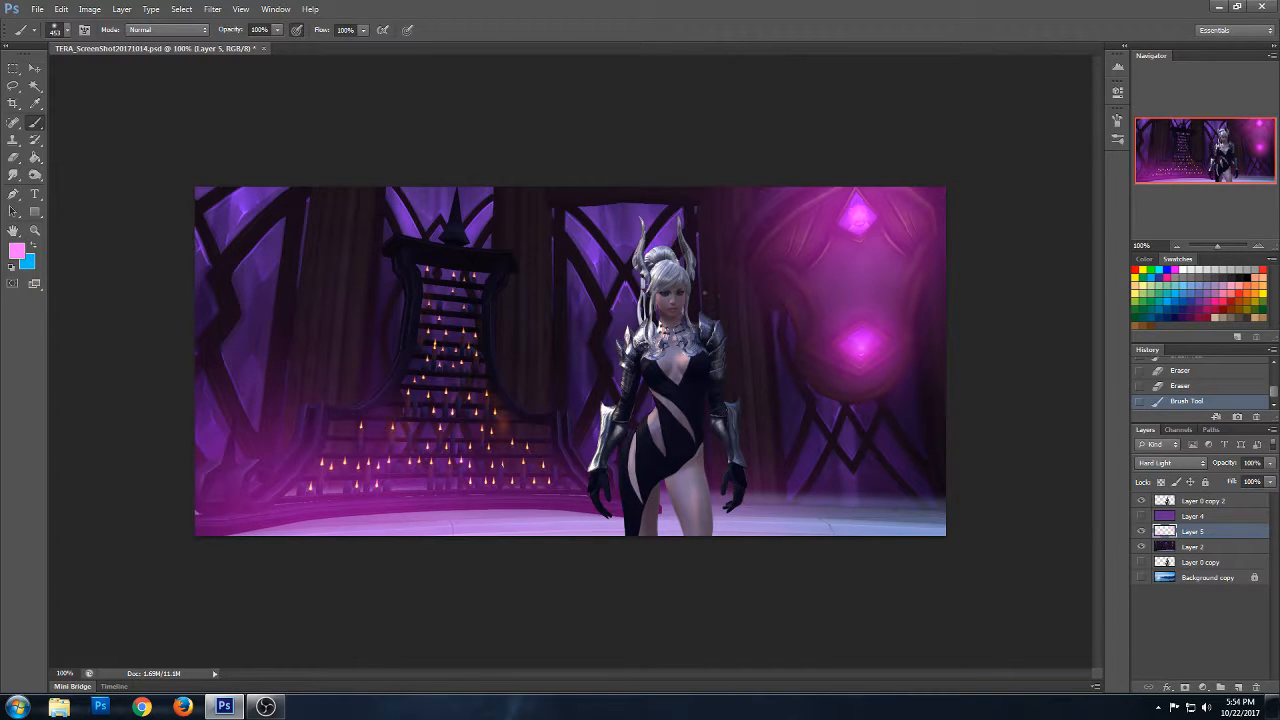
{"action": "left_click", "coordinate": [872, 256]}
{"action": "left_click", "coordinate": [492, 564]}
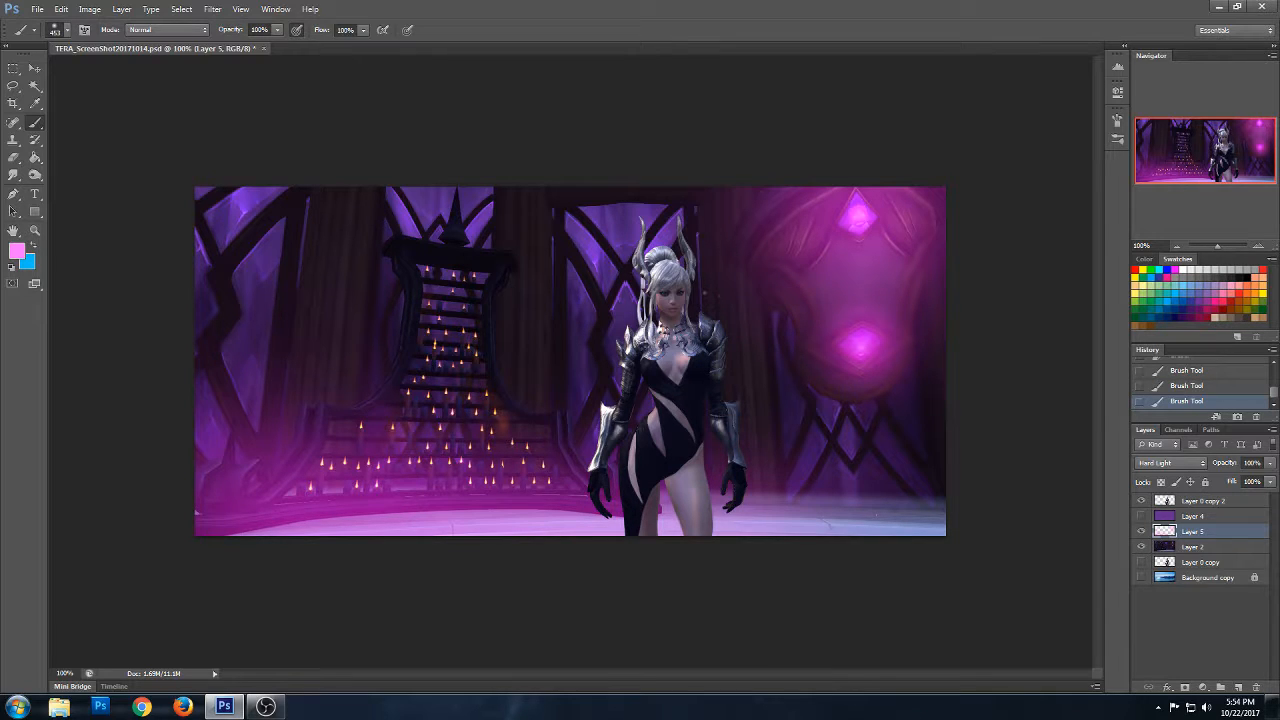
{"action": "key", "text": "ctrl+bracketright"}
{"action": "key", "text": "ctrl+bracketright"}
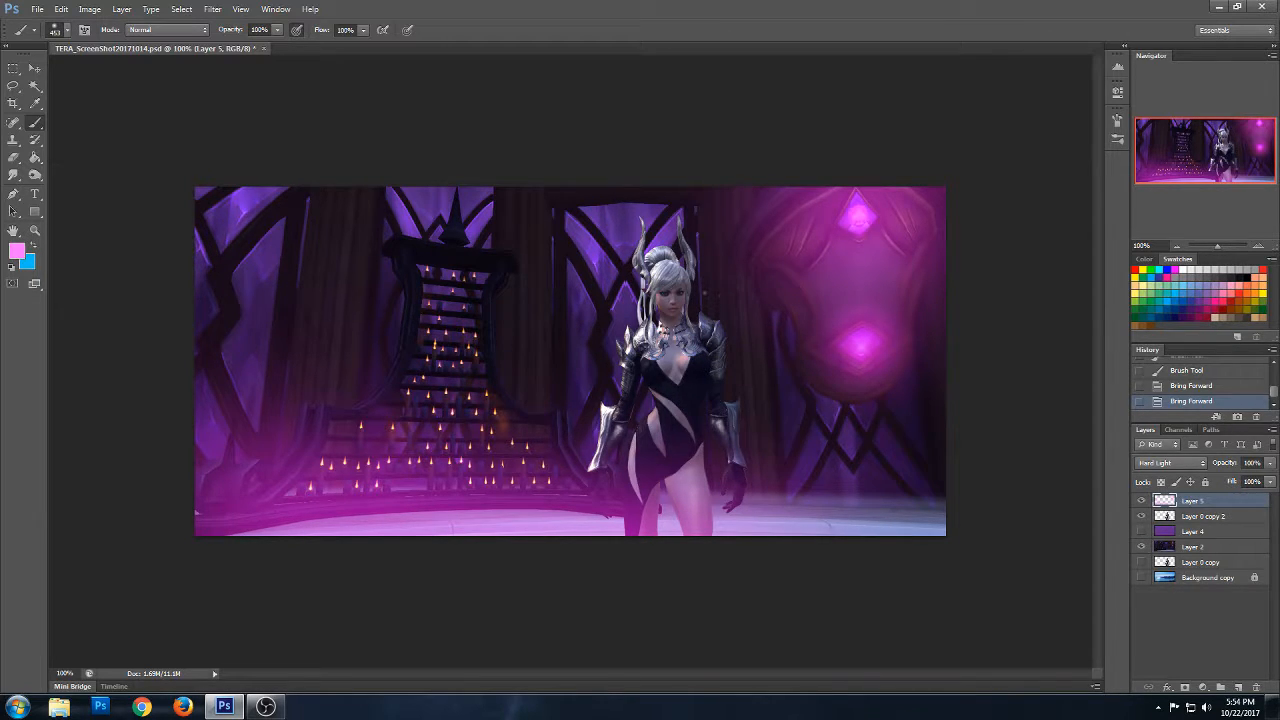
- Add a new empty layer above the glow layer and set up a light grey 59 px textured brush
{"action": "left_click", "coordinate": [1224, 268]}
{"action": "left_click", "coordinate": [1239, 688]}
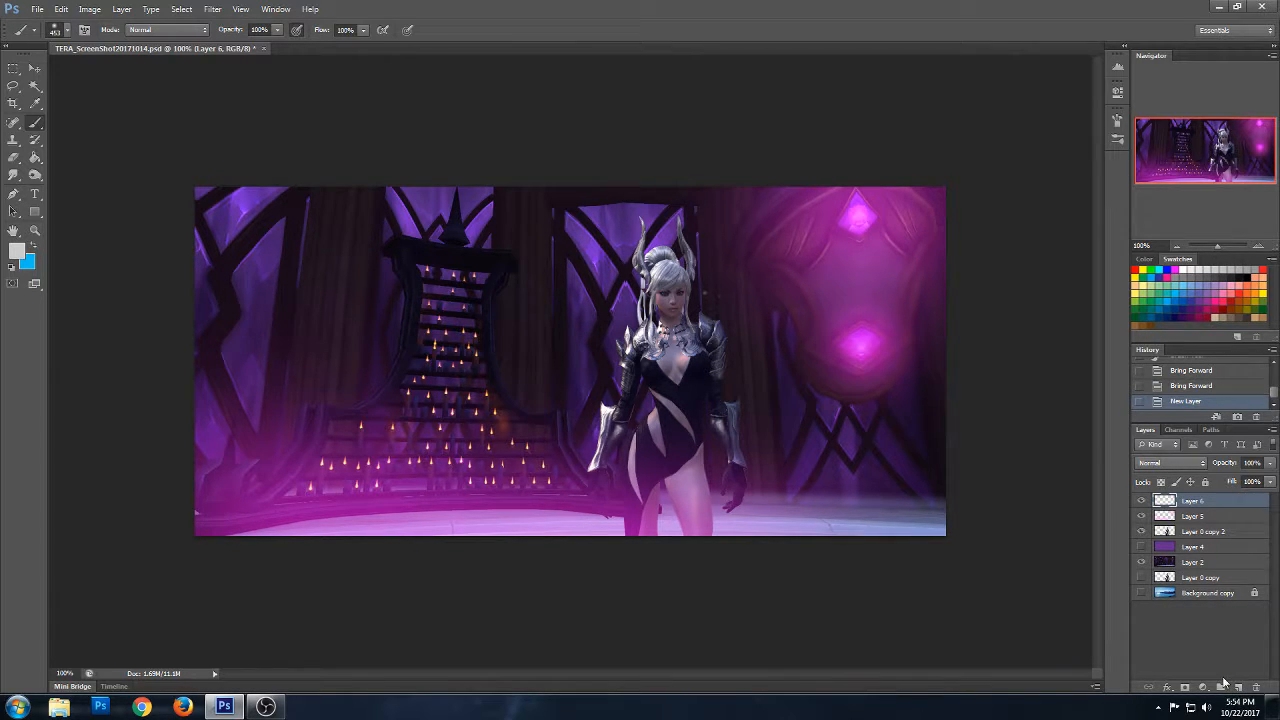
{"action": "left_click", "coordinate": [67, 30]}
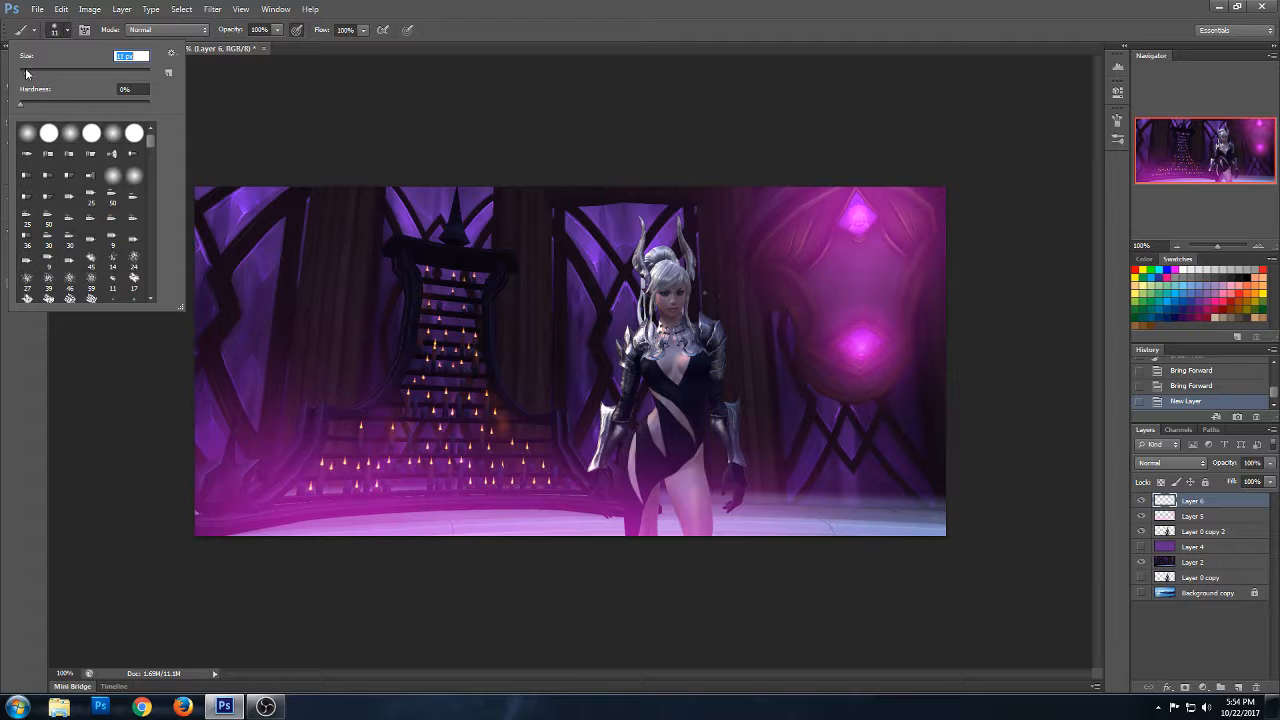
{"action": "mouse_move", "coordinate": [153, 150]}
{"action": "left_mouse_down"}
{"action": "mouse_move", "coordinate": [155, 296]}
{"action": "mouse_move", "coordinate": [148, 160]}
{"action": "mouse_move", "coordinate": [150, 171]}
{"action": "left_mouse_up"}
{"action": "left_click", "coordinate": [29, 205]}
- Dab faint light grey mist across the floor with the 59 px brush, undoing the first heavy stroke
{"action": "left_click_drag", "start_coordinate": [204, 475], "coordinate": [697, 525]}
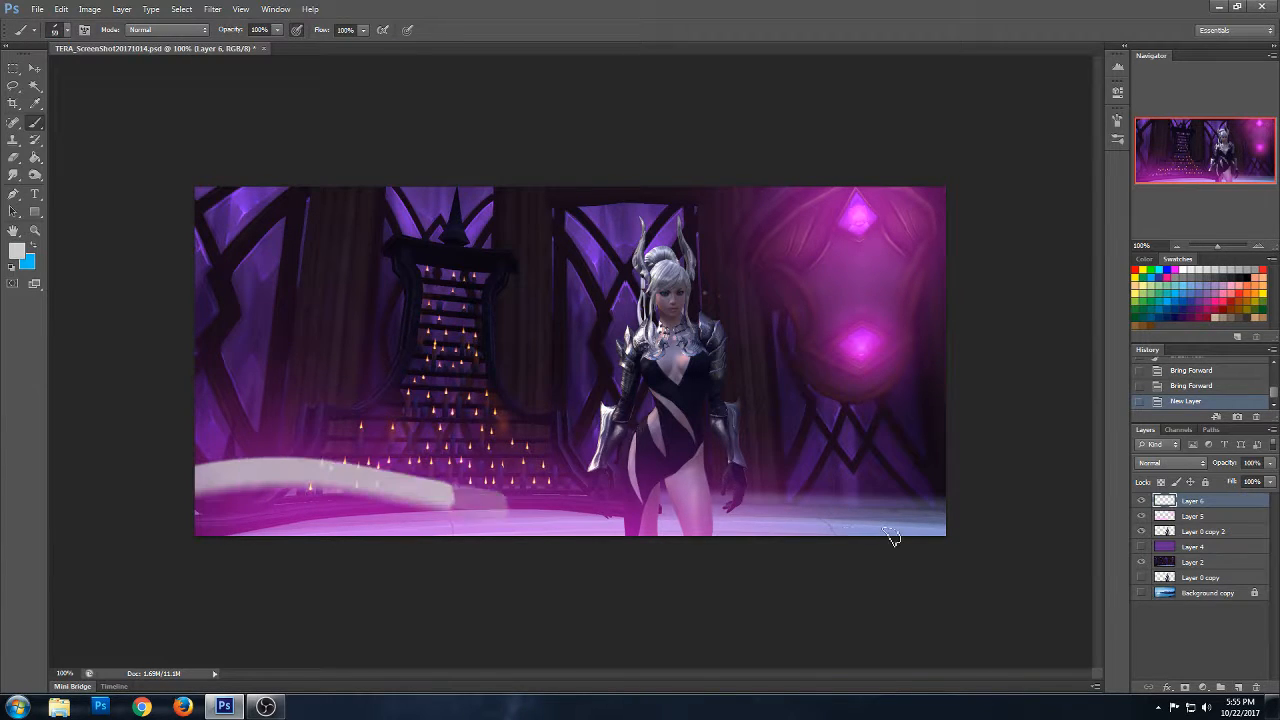
{"action": "key", "text": "ctrl+z"}
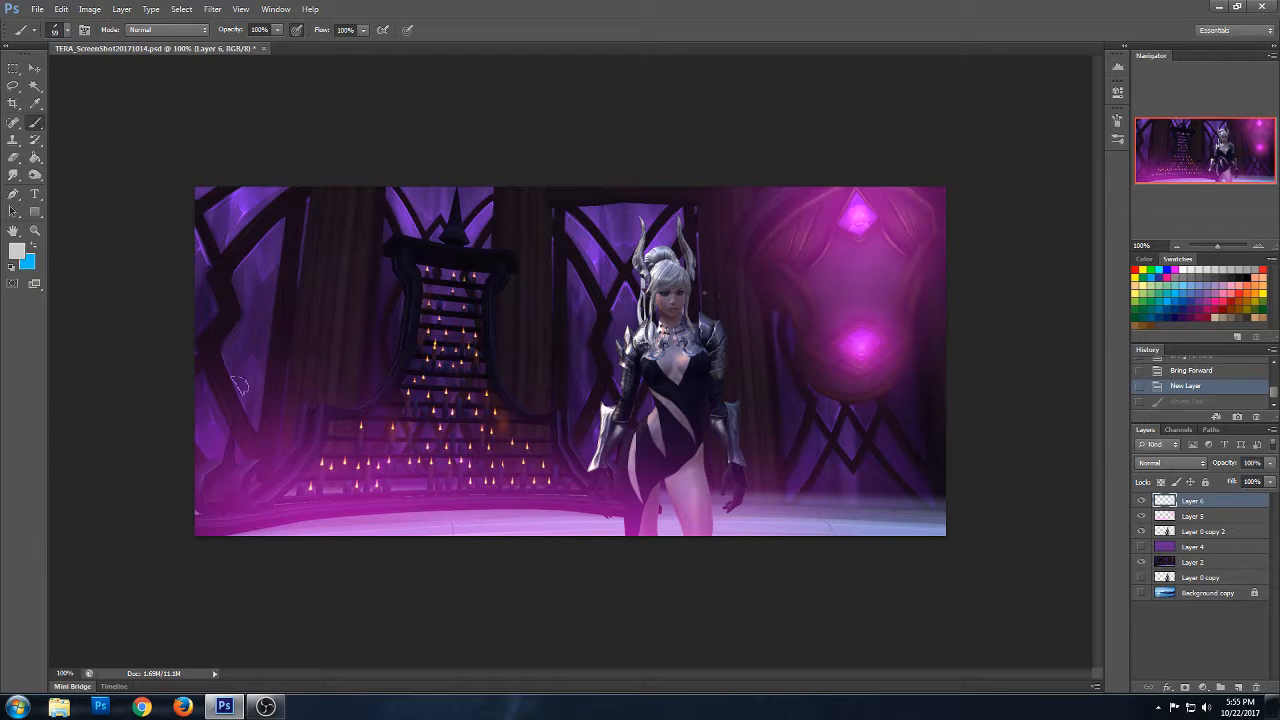
{"action": "left_click", "coordinate": [286, 515]}
{"action": "left_click", "coordinate": [303, 510]}
{"action": "left_click", "coordinate": [345, 518]}
{"action": "left_click", "coordinate": [405, 518]}
{"action": "left_click", "coordinate": [576, 520]}
{"action": "left_click", "coordinate": [345, 520]}
{"action": "left_click", "coordinate": [214, 522]}
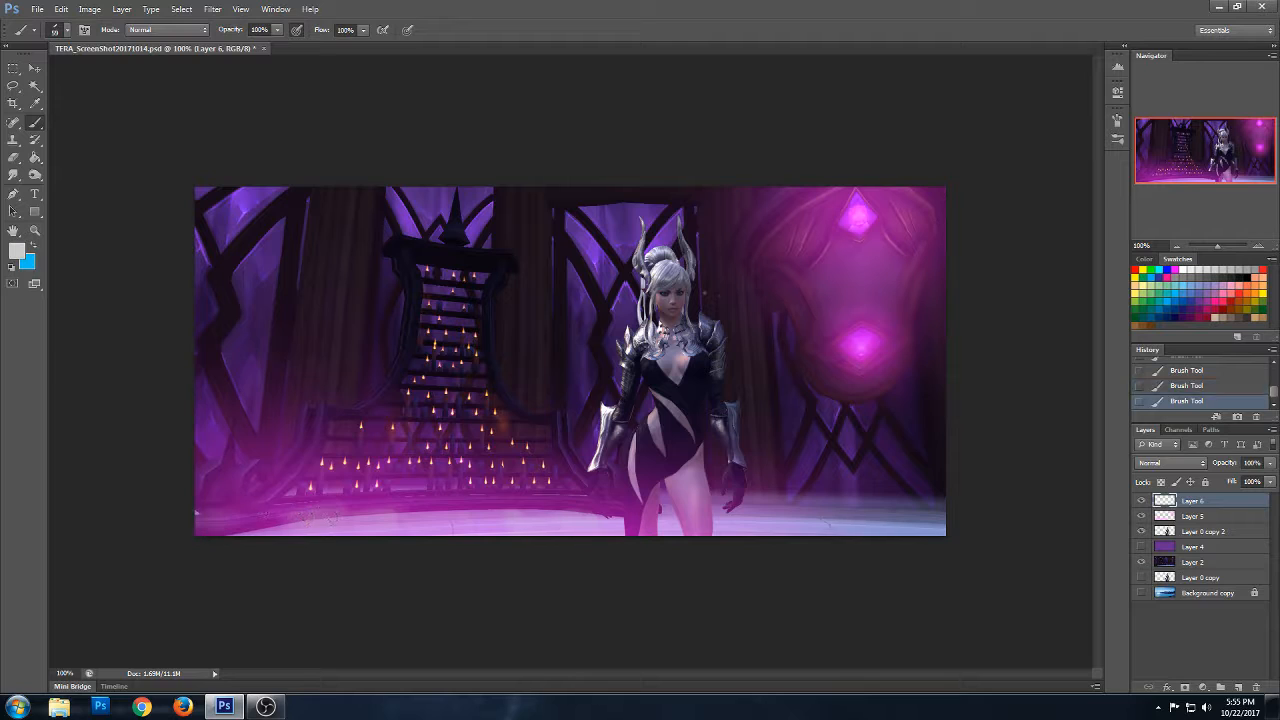
{"action": "left_click", "coordinate": [302, 520]}
{"action": "left_click", "coordinate": [428, 522]}
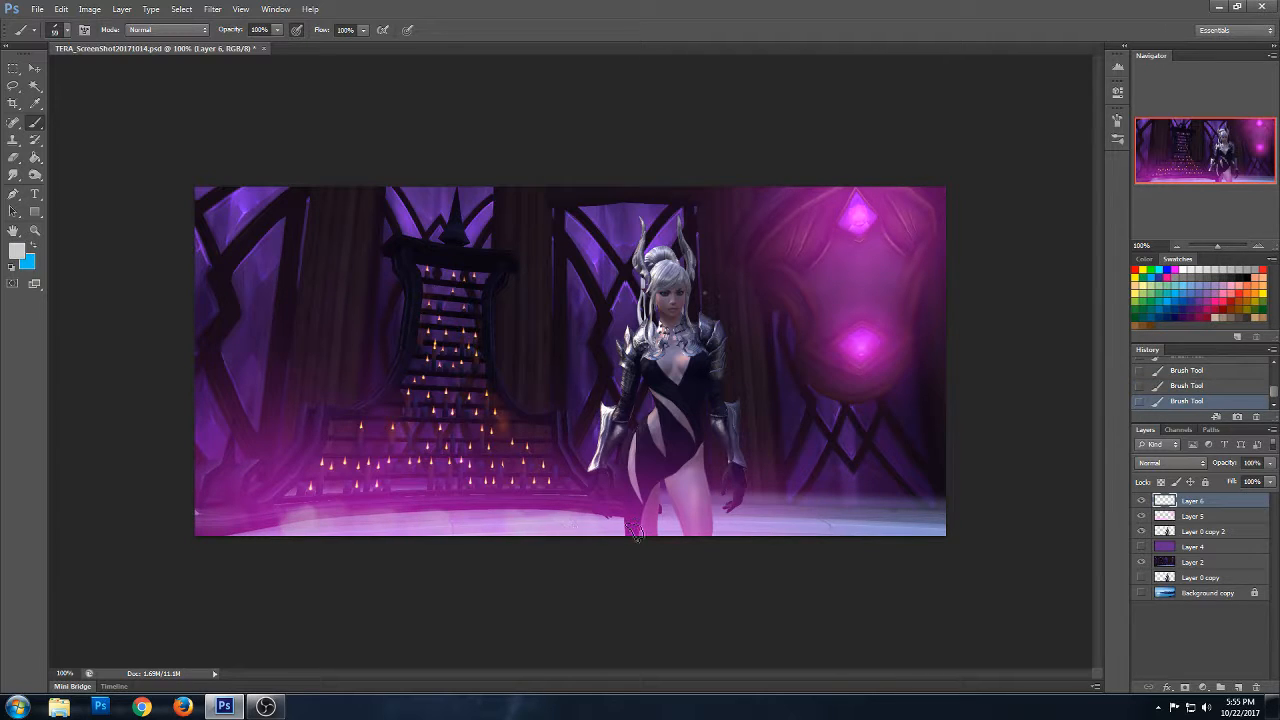
{"action": "left_click", "coordinate": [666, 526]}
{"action": "left_click", "coordinate": [797, 527]}
{"action": "left_click", "coordinate": [877, 532]}
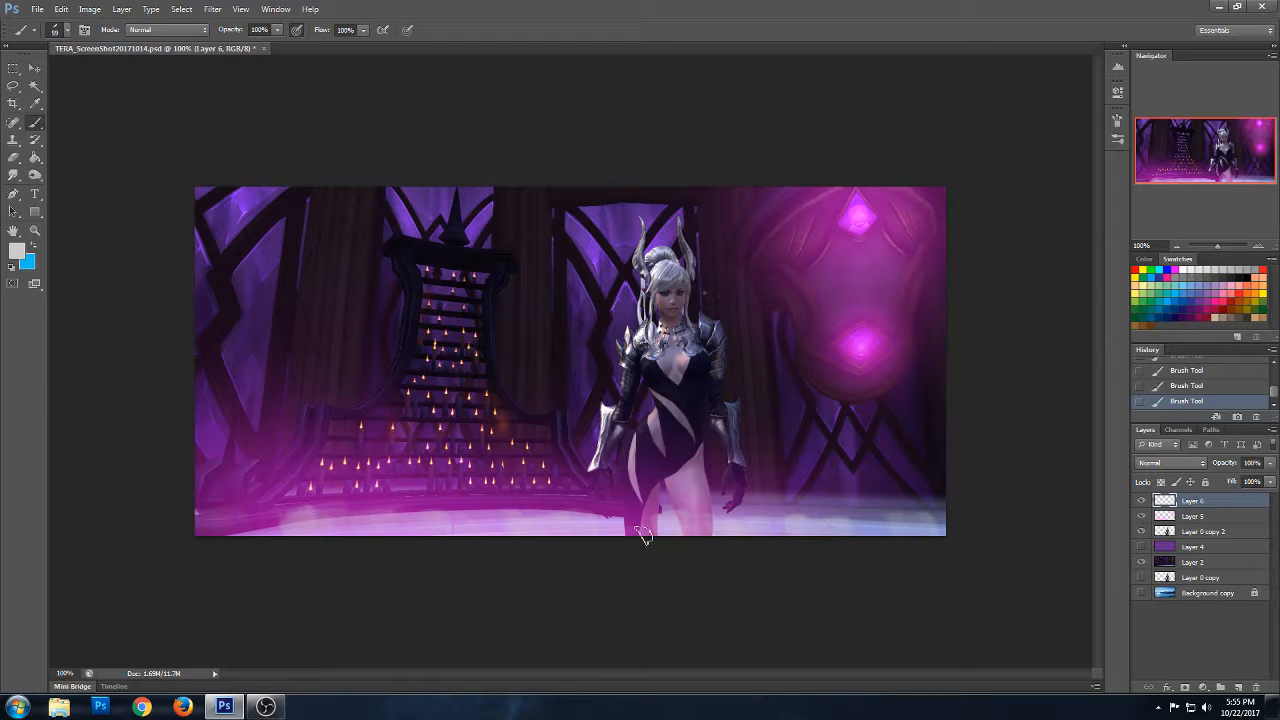
- Paint fine light grey mist streaks along the floor with a soft 20 px brush, and add another empty layer on top
{"action": "left_click", "coordinate": [67, 31]}
{"action": "scroll", "coordinate": [140, 168], "scroll_direction": "up", "scroll_amount": 3}
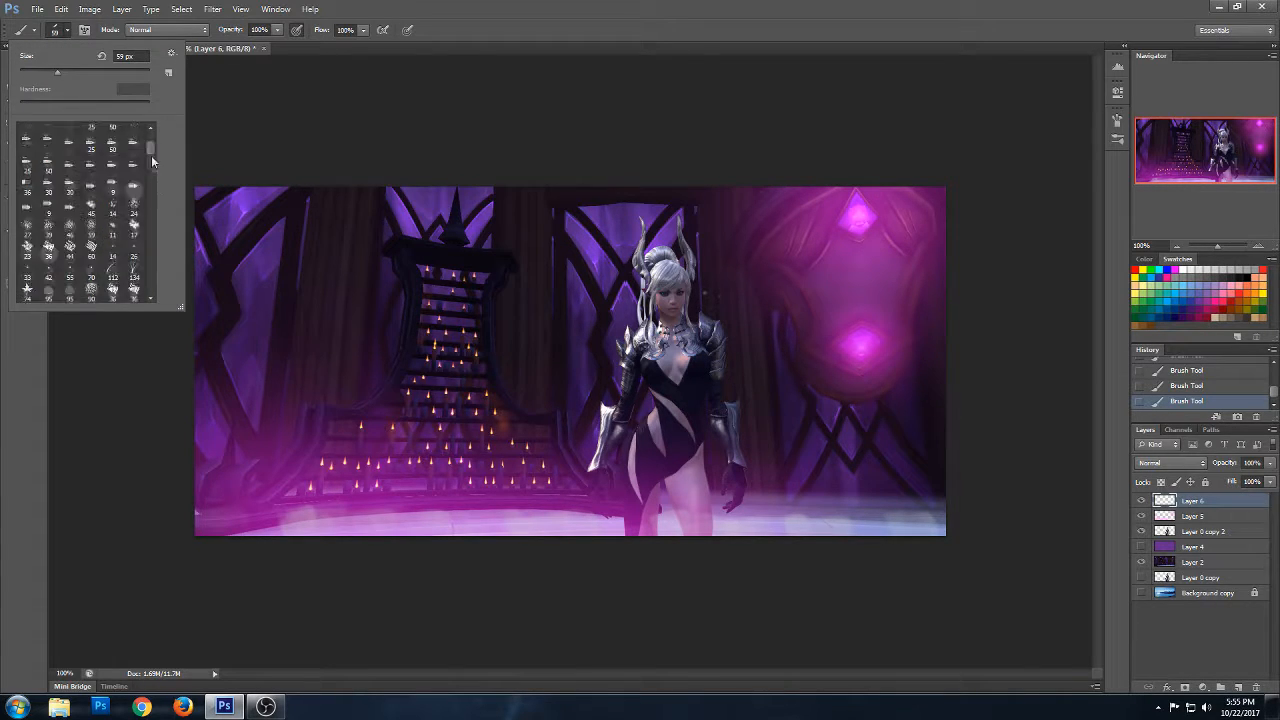
{"action": "left_click", "coordinate": [48, 133]}
{"action": "left_click", "coordinate": [28, 133]}
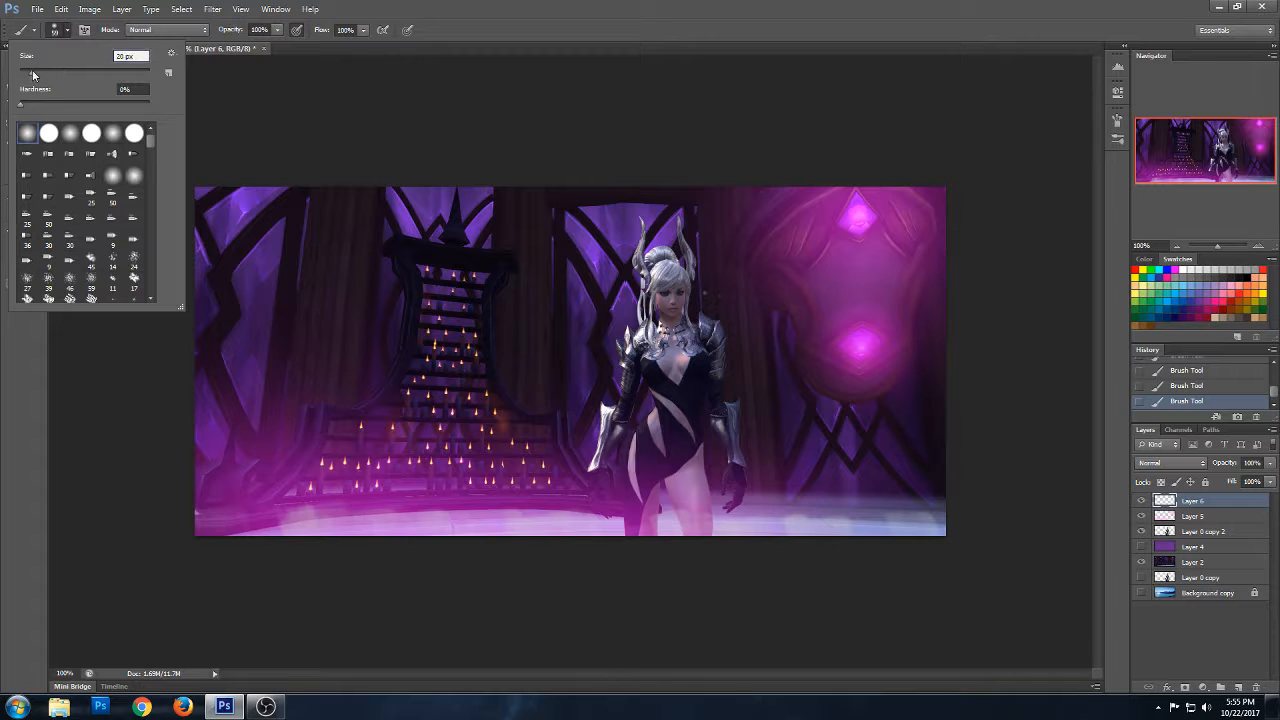
{"action": "left_click", "coordinate": [246, 512]}
{"action": "mouse_move", "coordinate": [205, 507]}
{"action": "left_mouse_down"}
{"action": "mouse_move", "coordinate": [292, 531]}
{"action": "mouse_move", "coordinate": [244, 534]}
{"action": "mouse_move", "coordinate": [305, 511]}
{"action": "left_mouse_up"}
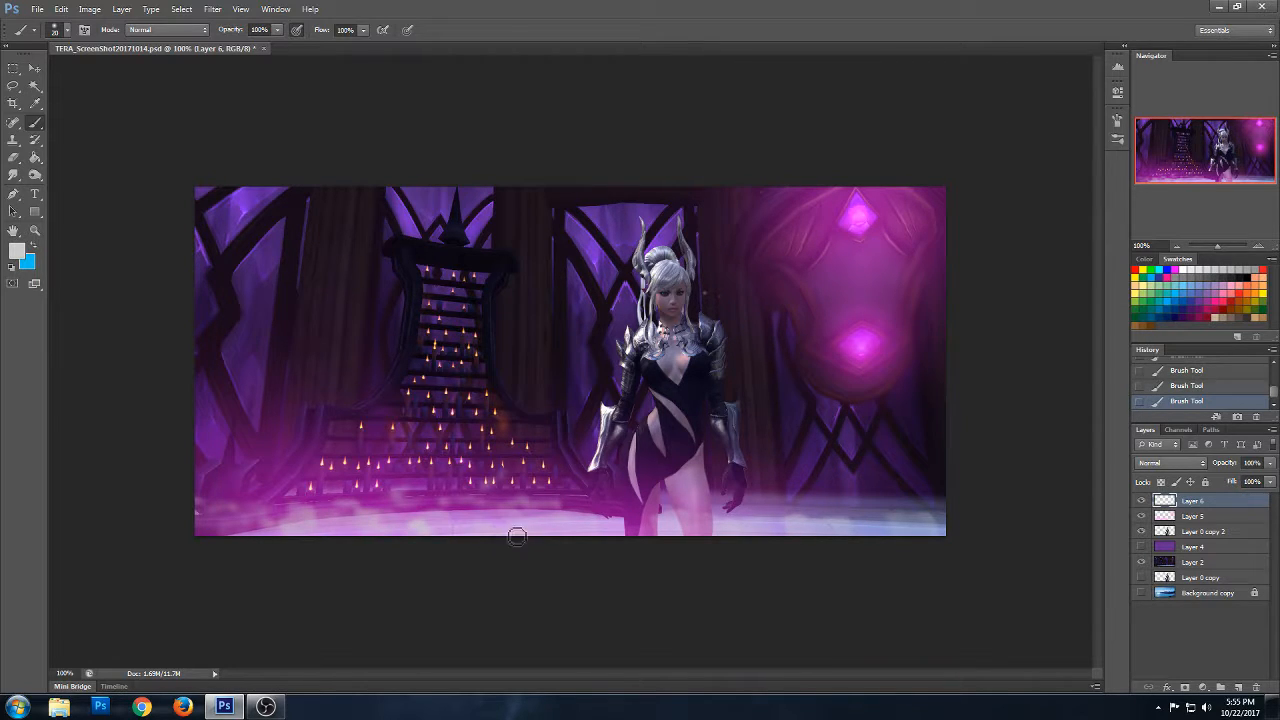
{"action": "left_click_drag", "start_coordinate": [663, 536], "coordinate": [639, 535]}
{"action": "left_click", "coordinate": [706, 533]}
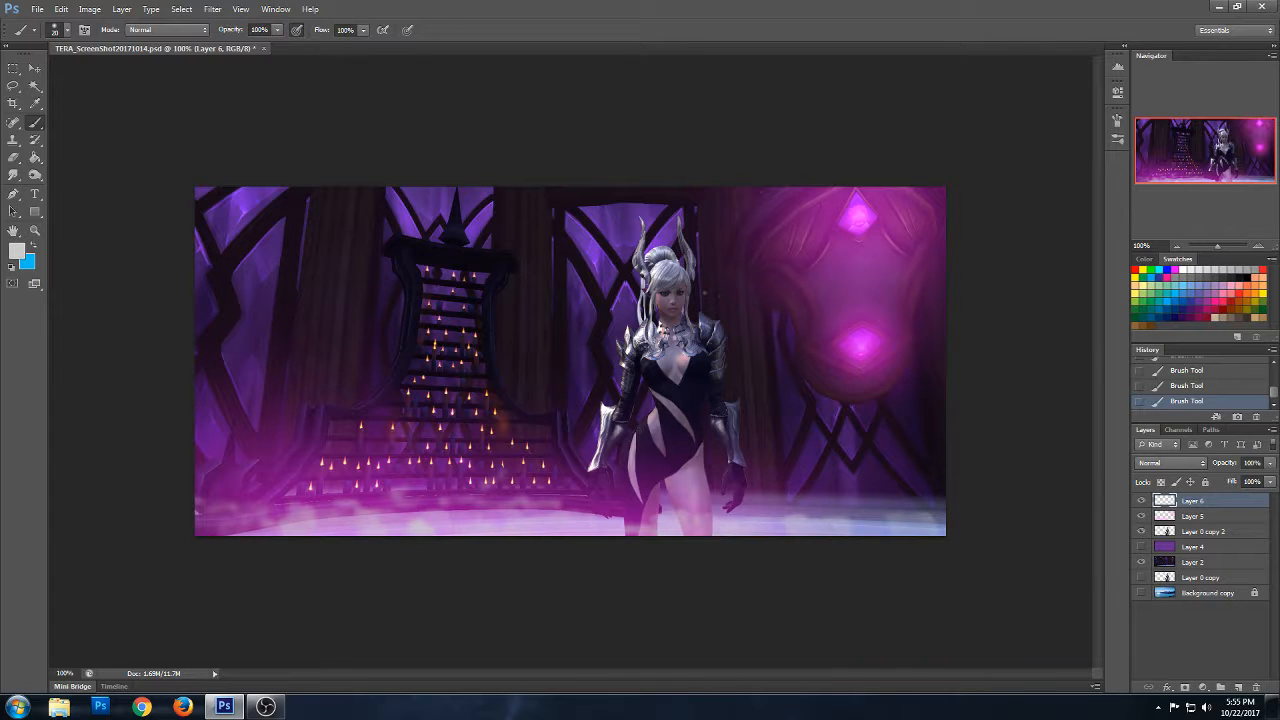
{"action": "mouse_move", "coordinate": [790, 522]}
{"action": "left_mouse_down"}
{"action": "mouse_move", "coordinate": [786, 503]}
{"action": "mouse_move", "coordinate": [856, 505]}
{"action": "mouse_move", "coordinate": [884, 526]}
{"action": "left_mouse_up"}
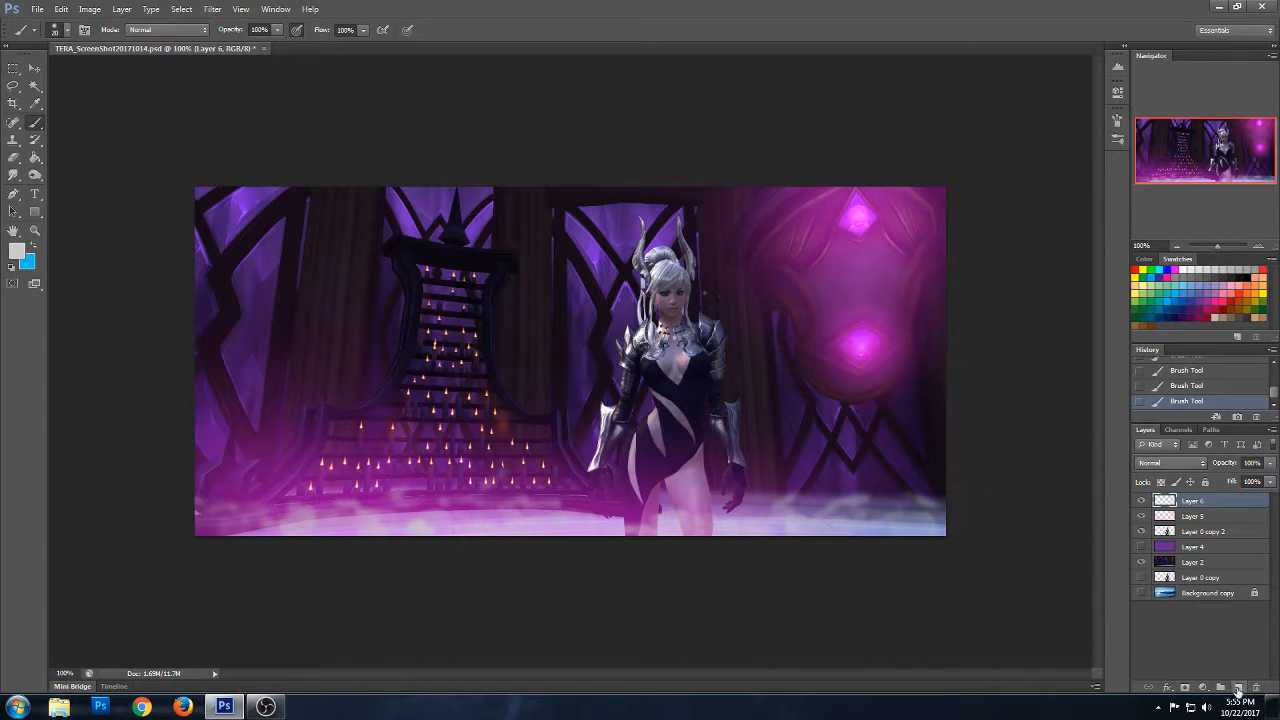
{"action": "left_click", "coordinate": [1239, 688]}
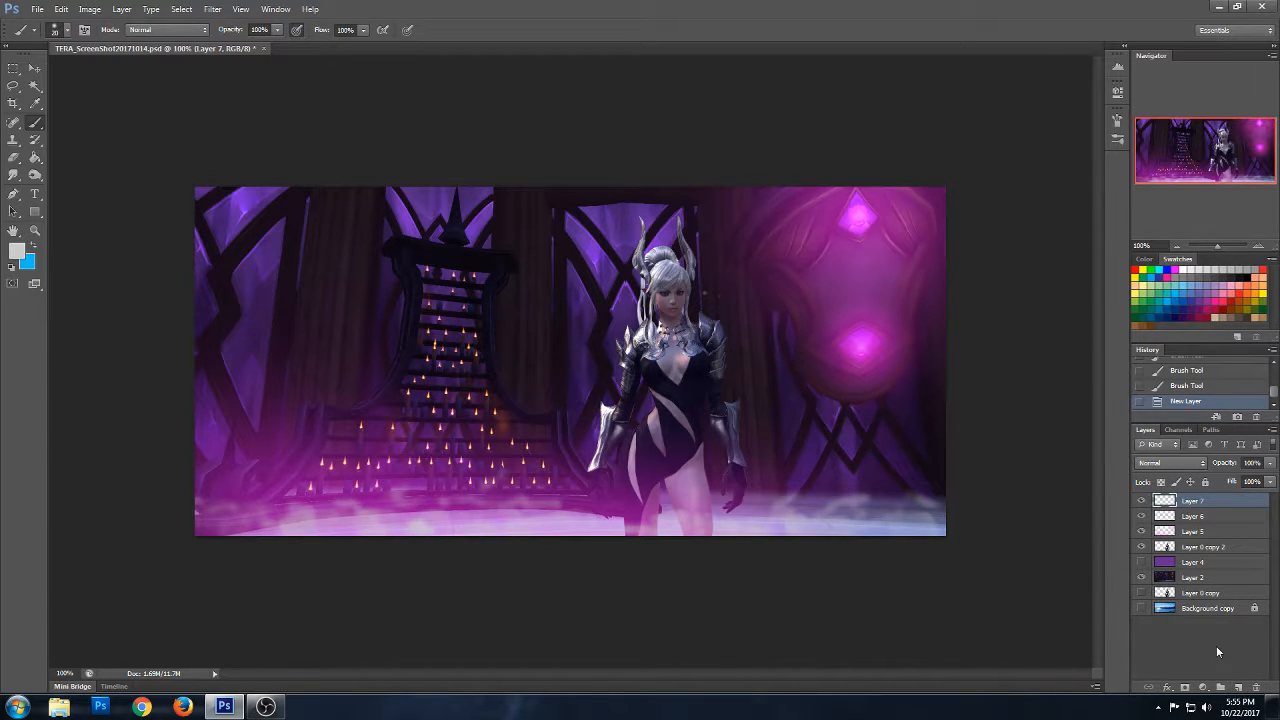
{"action": "left_click", "coordinate": [67, 32]}
{"action": "left_click_drag", "start_coordinate": [149, 143], "coordinate": [149, 186]}
{"action": "left_click", "coordinate": [70, 228]}
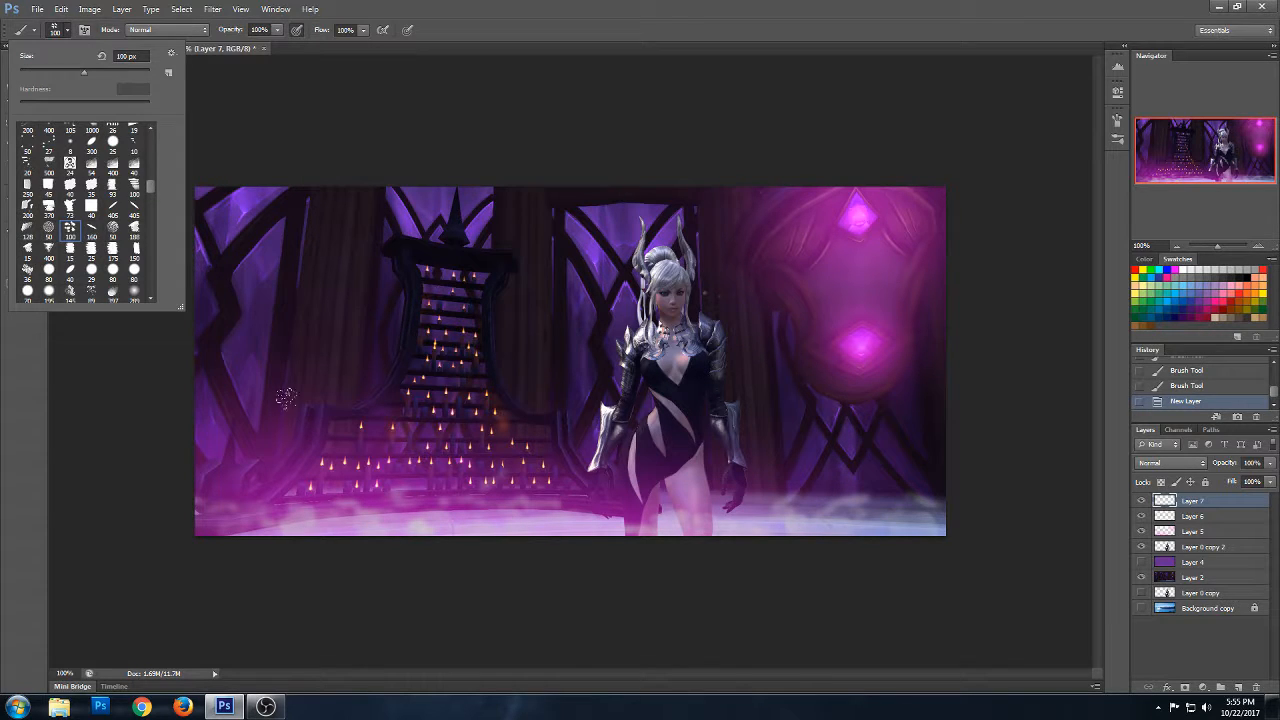
{"action": "left_click", "coordinate": [290, 427]}
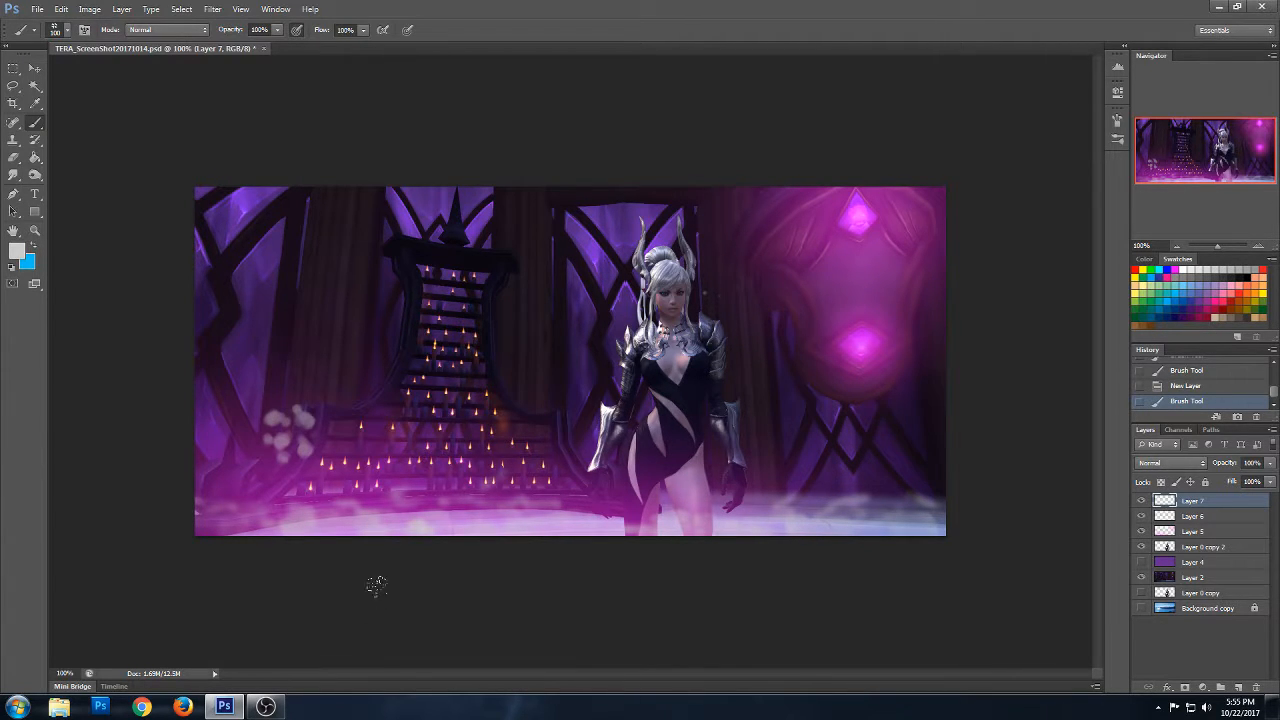
{"action": "key", "text": "ctrl+z"}
- Stamp light grey smoke across the floor and around the character's legs with the 435 px smoke brush
{"action": "left_click", "coordinate": [66, 30]}
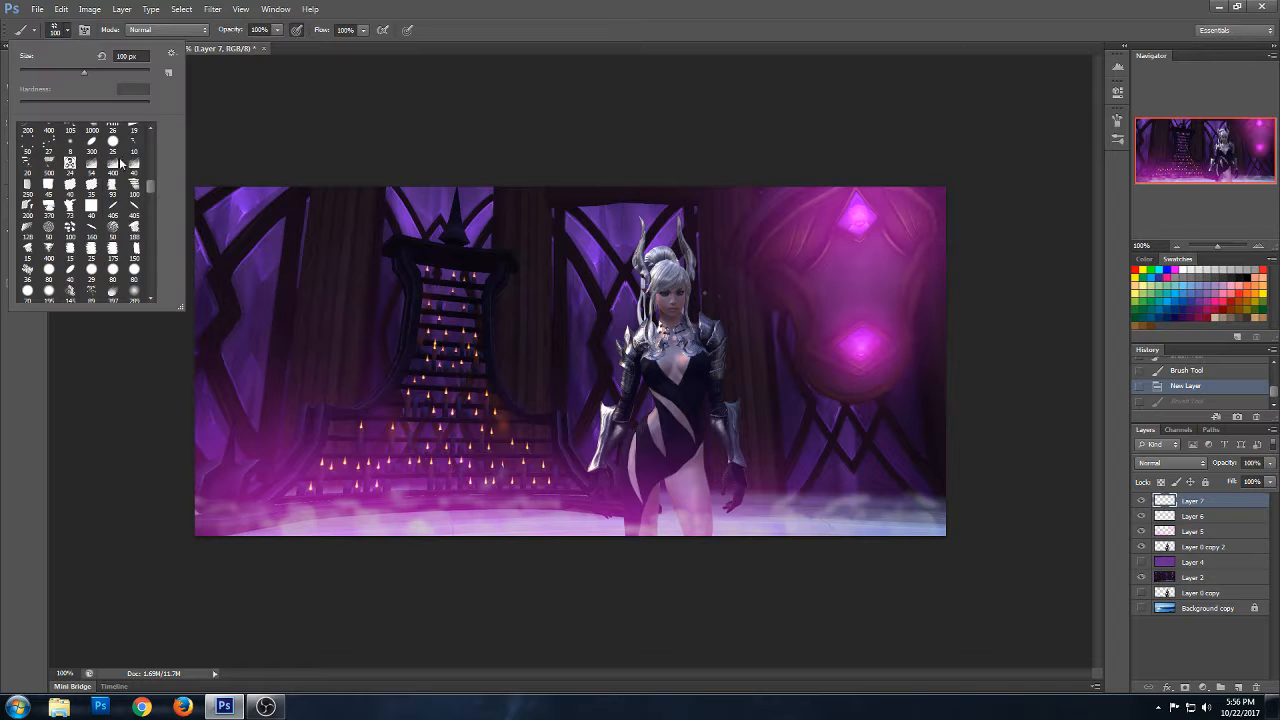
{"action": "left_click_drag", "start_coordinate": [151, 191], "coordinate": [151, 214]}
{"action": "left_click", "coordinate": [91, 199]}
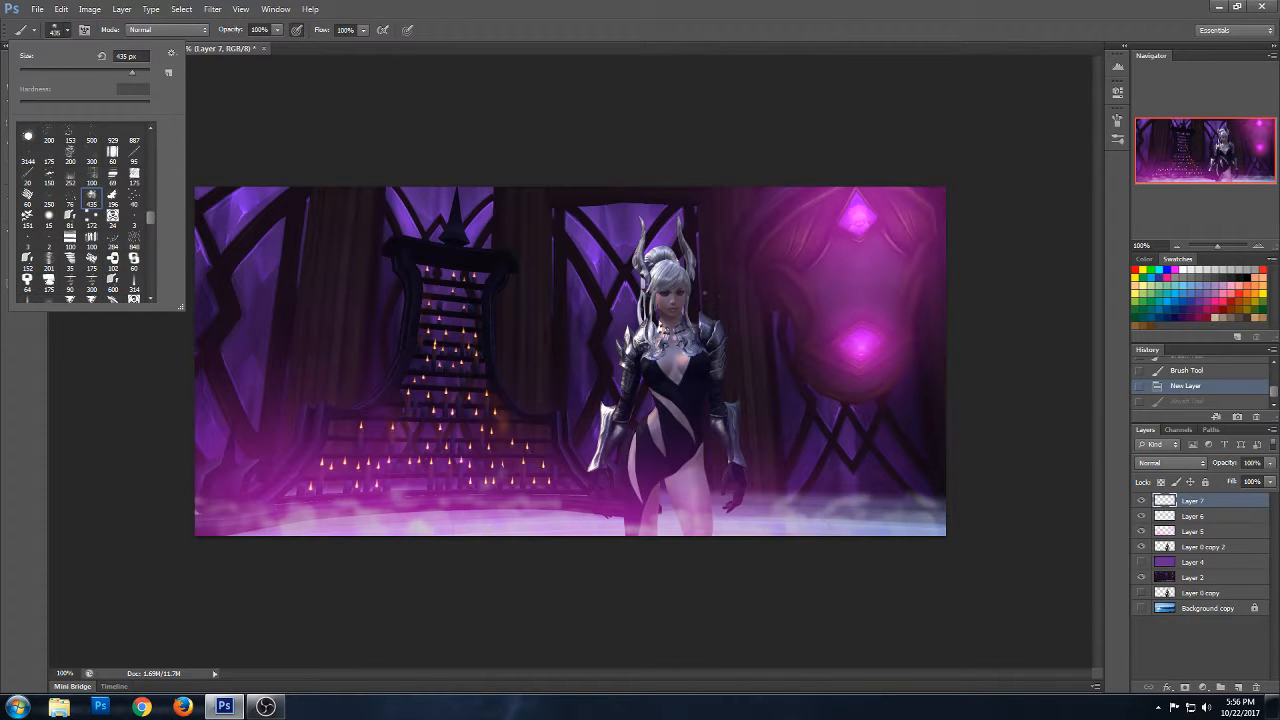
{"action": "left_click", "coordinate": [280, 506]}
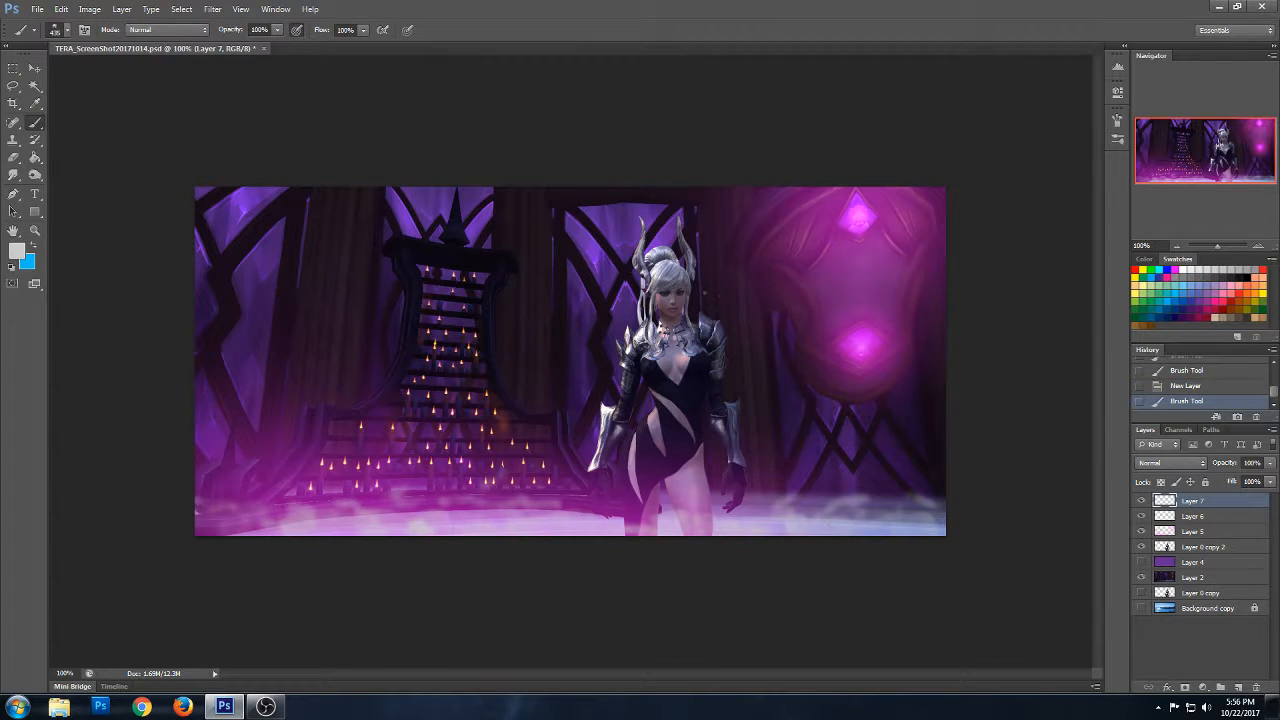
{"action": "left_click", "coordinate": [245, 470]}
{"action": "left_click", "coordinate": [415, 495]}
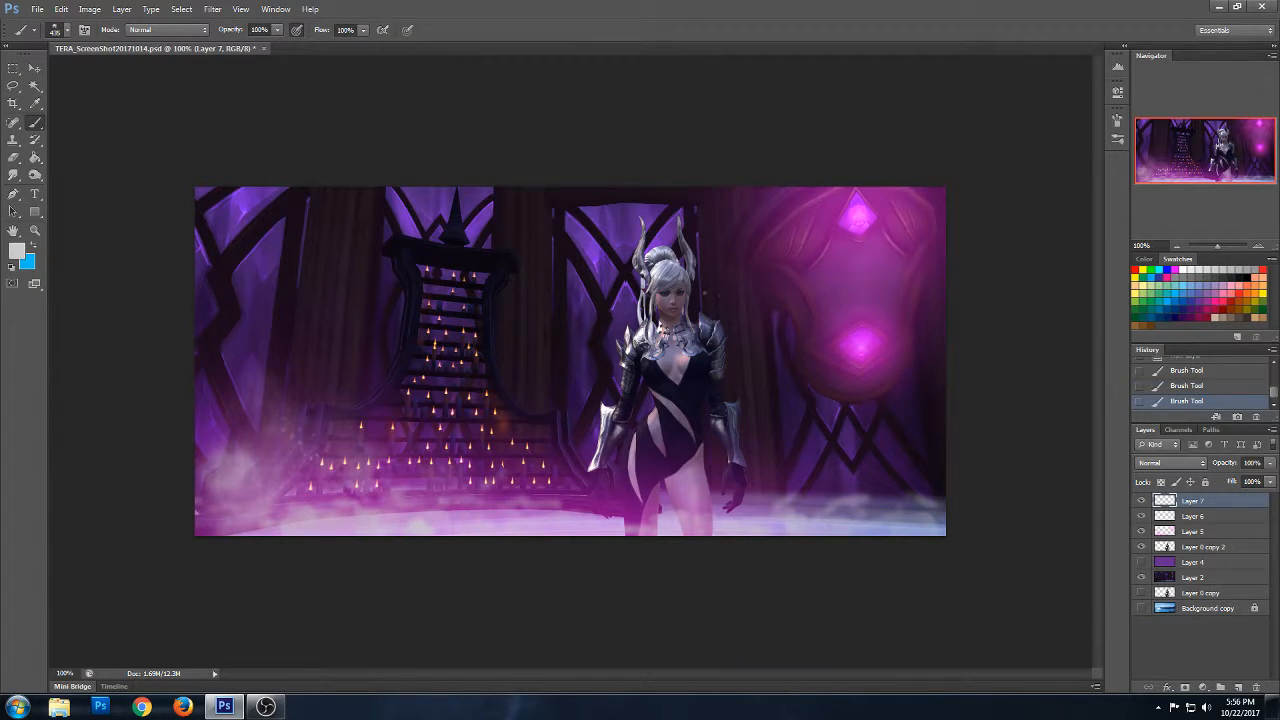
{"action": "left_click", "coordinate": [555, 490]}
{"action": "left_click", "coordinate": [750, 470]}
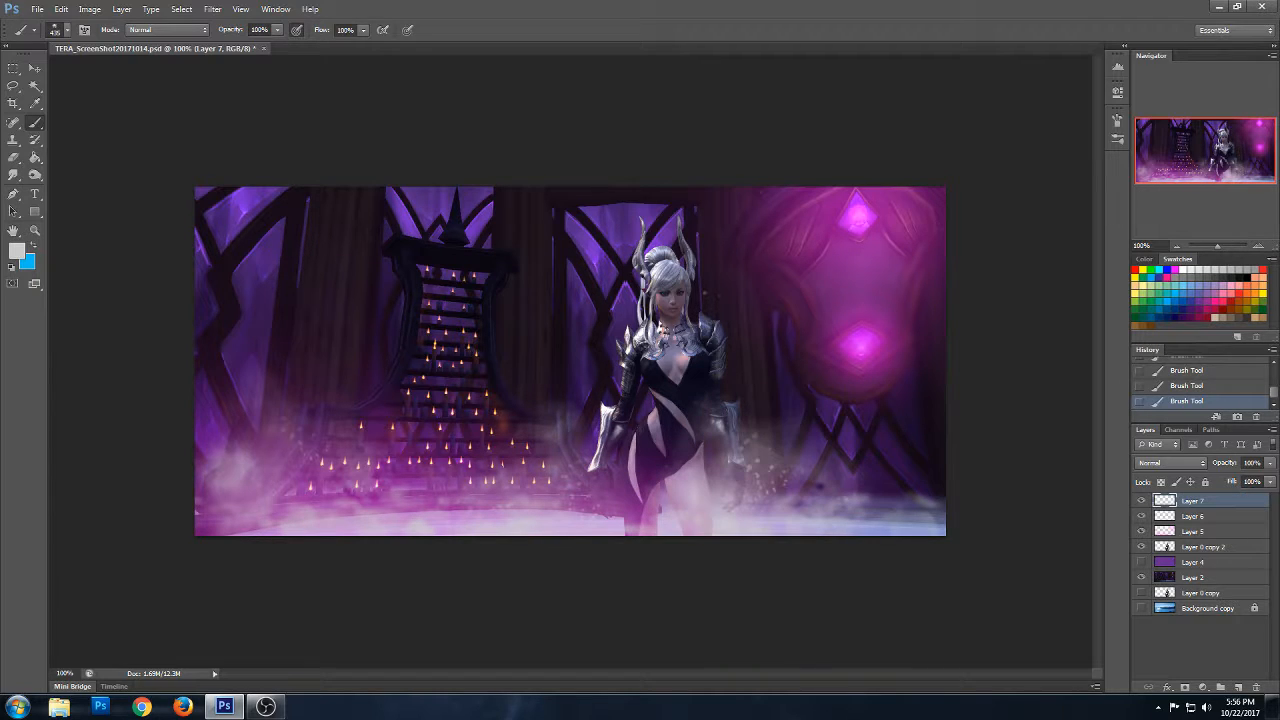
{"action": "left_click", "coordinate": [888, 483]}
- Set the smoke layer's blend mode to Overlay and duplicate that layer
{"action": "left_click", "coordinate": [1172, 463]}
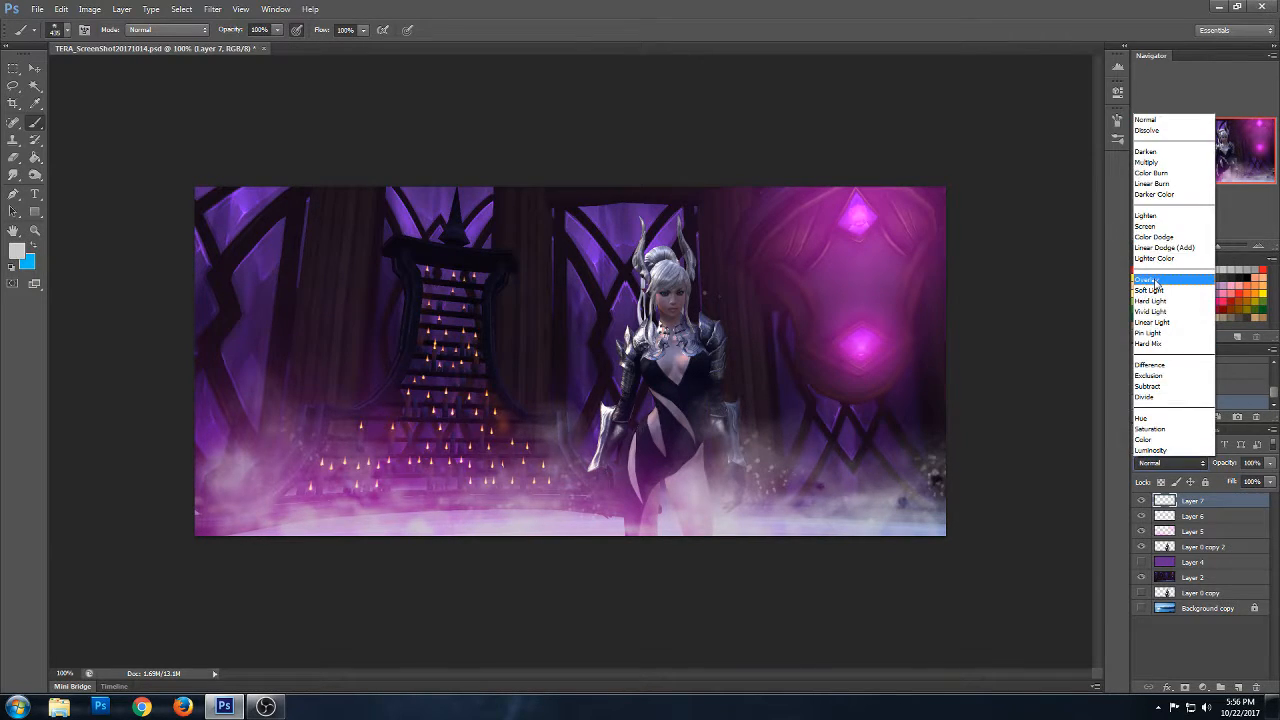
{"action": "left_click", "coordinate": [1158, 279]}
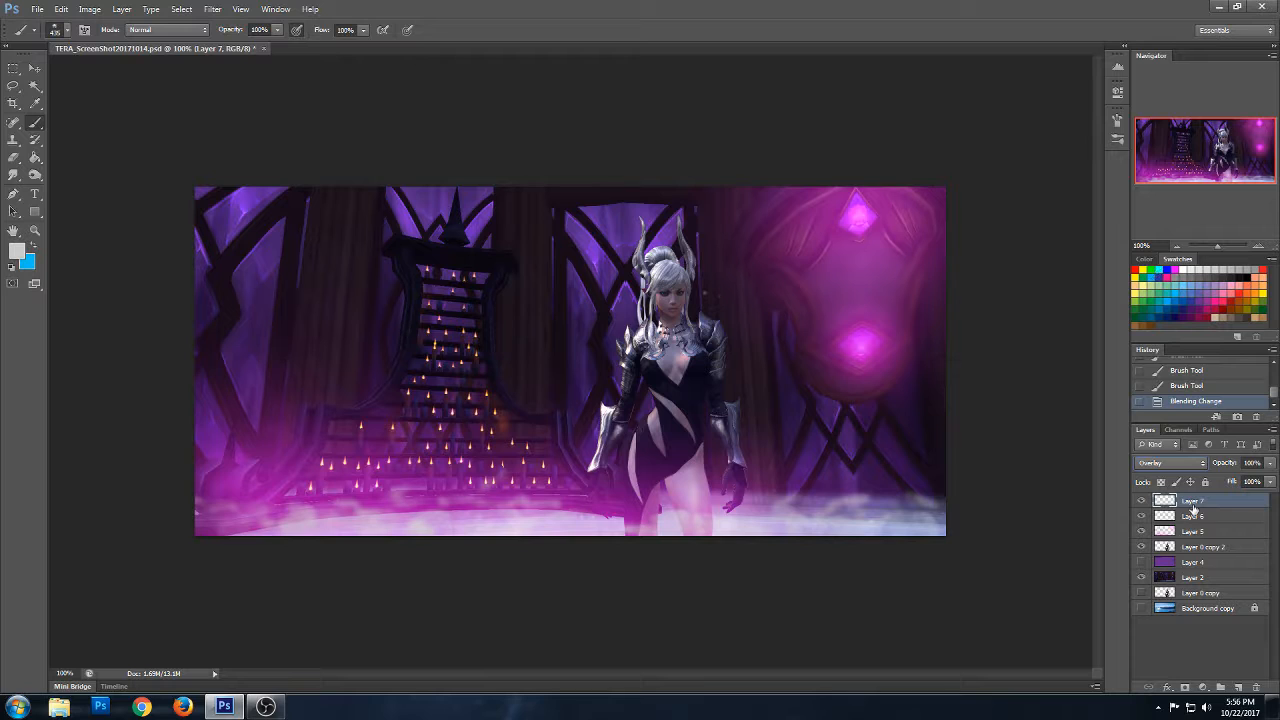
{"action": "right_click", "coordinate": [1193, 502]}
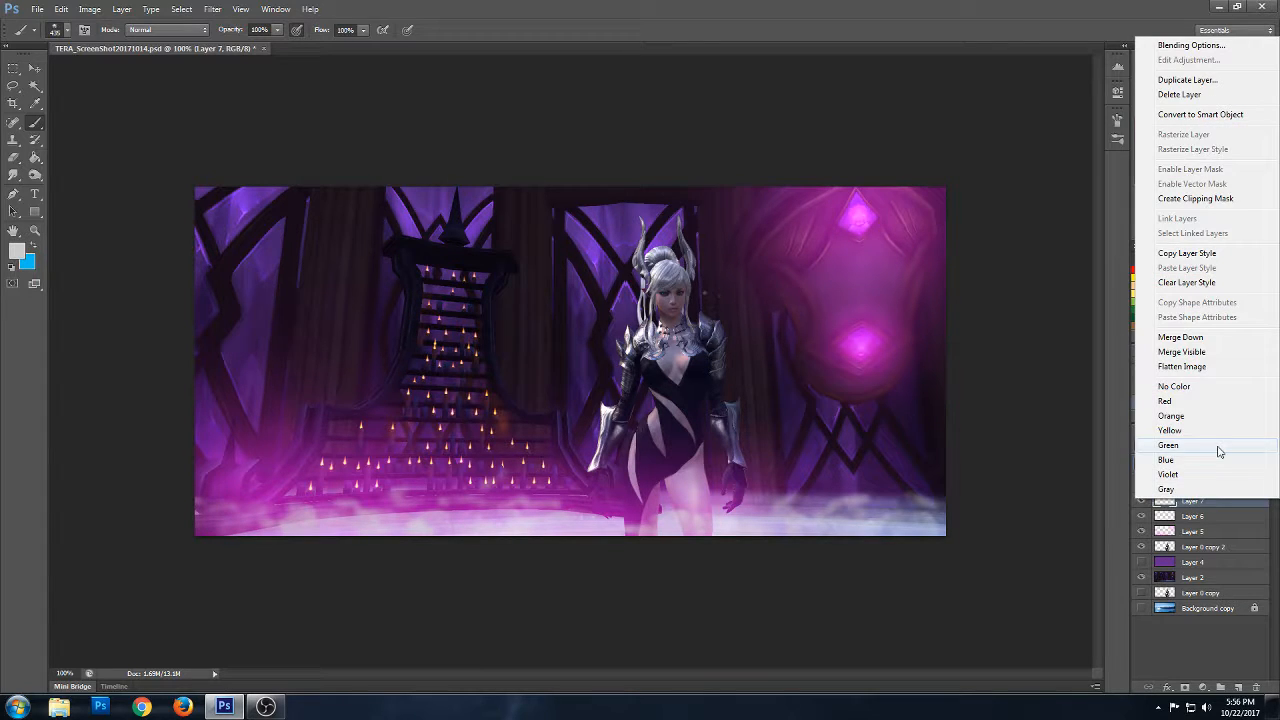
{"action": "left_click", "coordinate": [1212, 83]}
{"action": "left_click", "coordinate": [756, 218]}
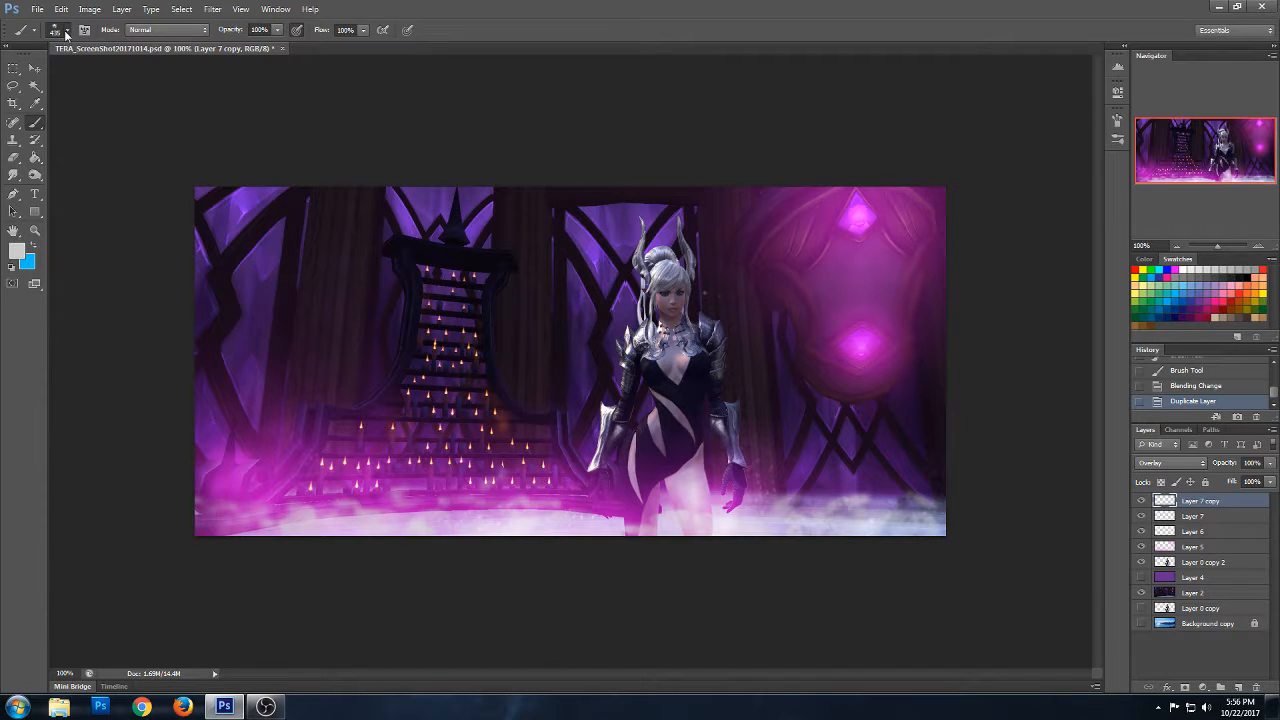
- Set up a hard round 3 px brush and add a new empty layer on top
{"action": "left_click", "coordinate": [66, 34]}
{"action": "left_click_drag", "start_coordinate": [148, 217], "coordinate": [148, 222]}
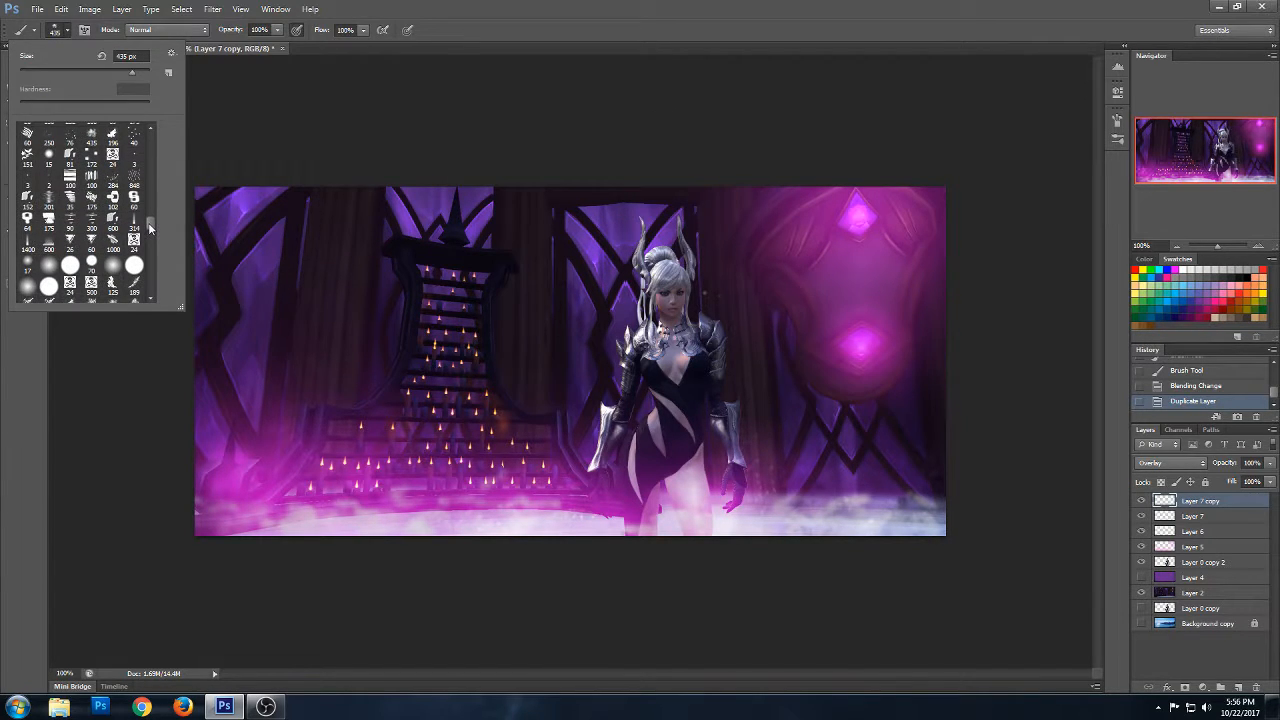
{"action": "left_click_drag", "start_coordinate": [148, 223], "coordinate": [148, 168]}
{"action": "left_click_drag", "start_coordinate": [149, 169], "coordinate": [149, 136]}
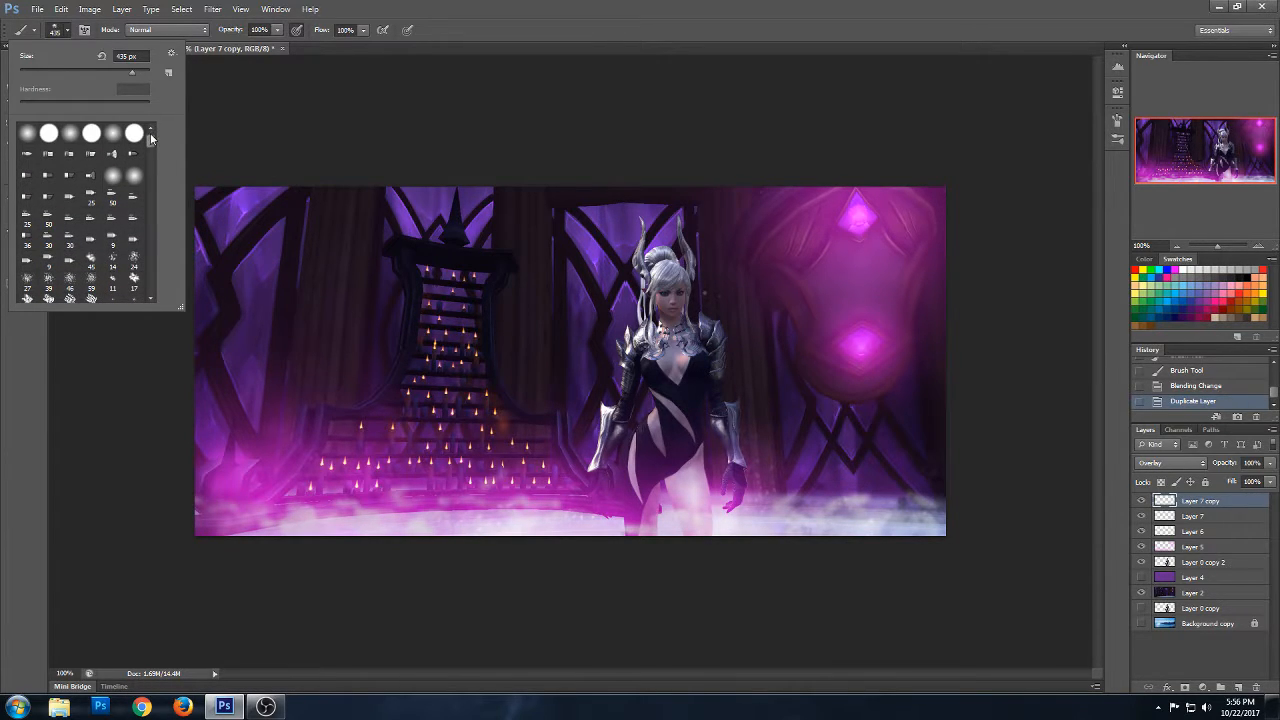
{"action": "left_click", "coordinate": [48, 130]}
{"action": "left_click_drag", "start_coordinate": [34, 71], "coordinate": [28, 70]}
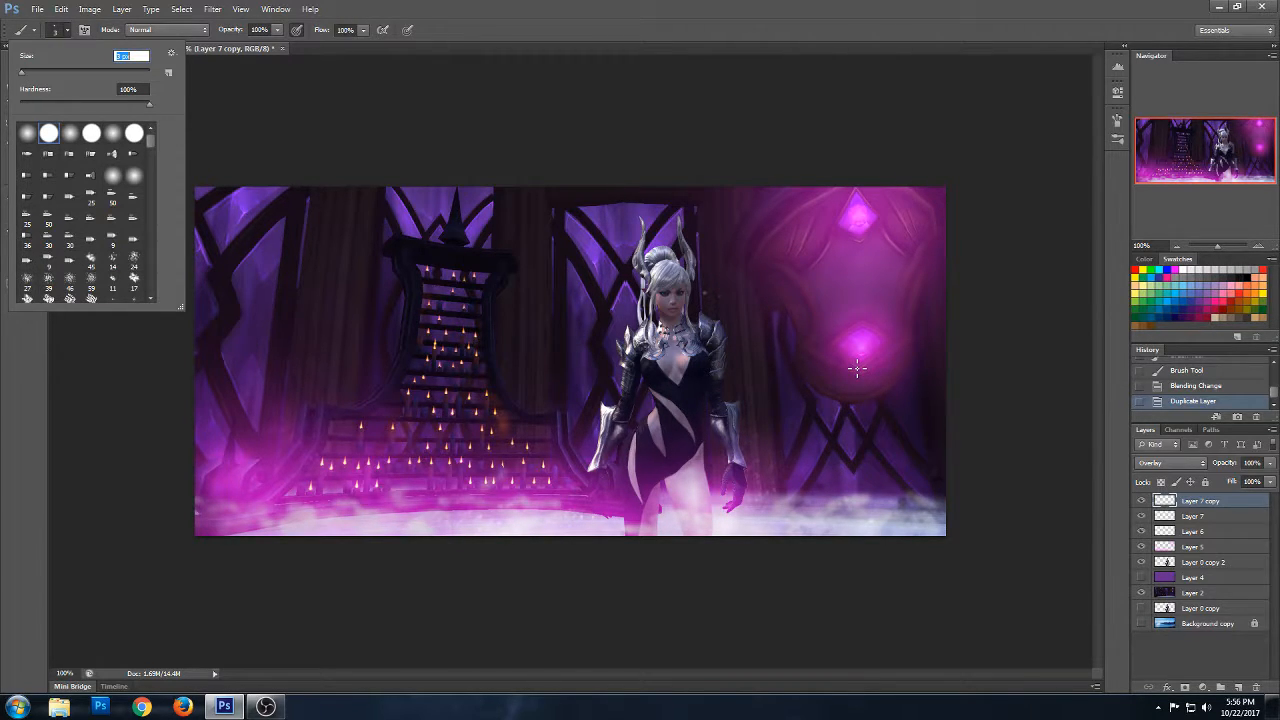
{"action": "left_click", "coordinate": [1239, 687]}
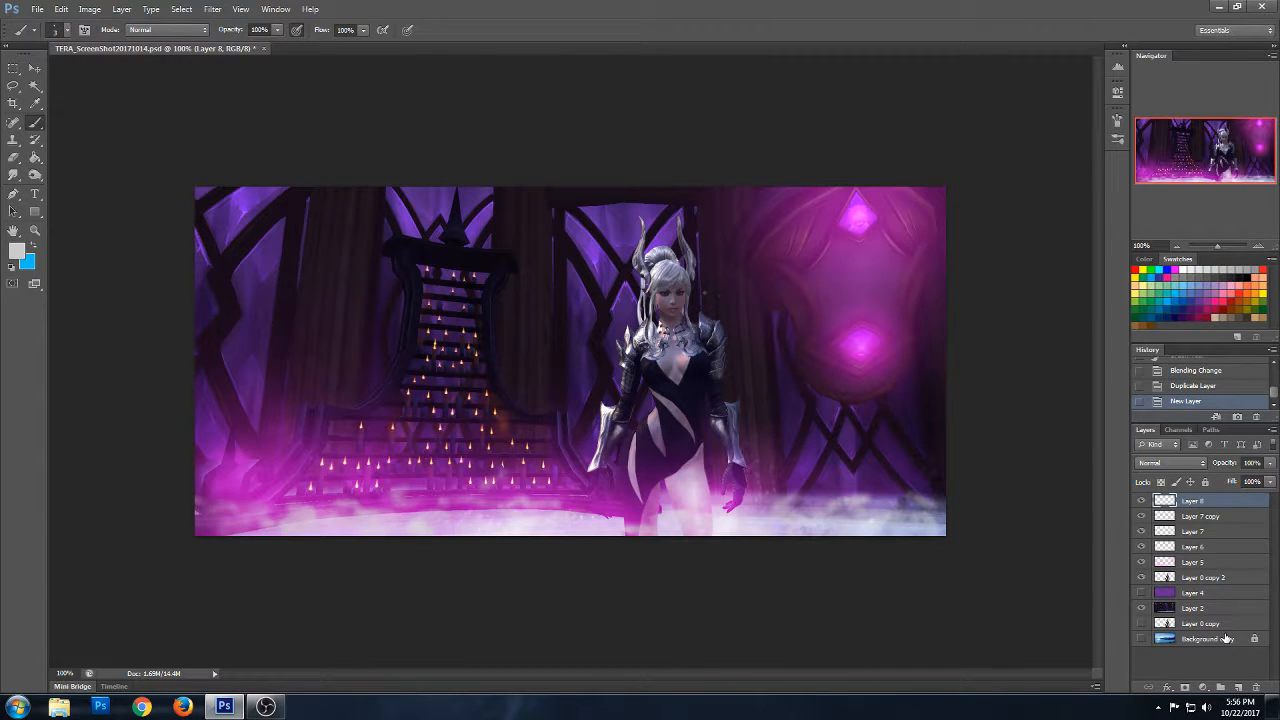
- Dab tiny light grey sparkles around the lower pink crystal with the 3 px brush
{"action": "left_click", "coordinate": [848, 342]}
{"action": "left_click", "coordinate": [851, 342]}
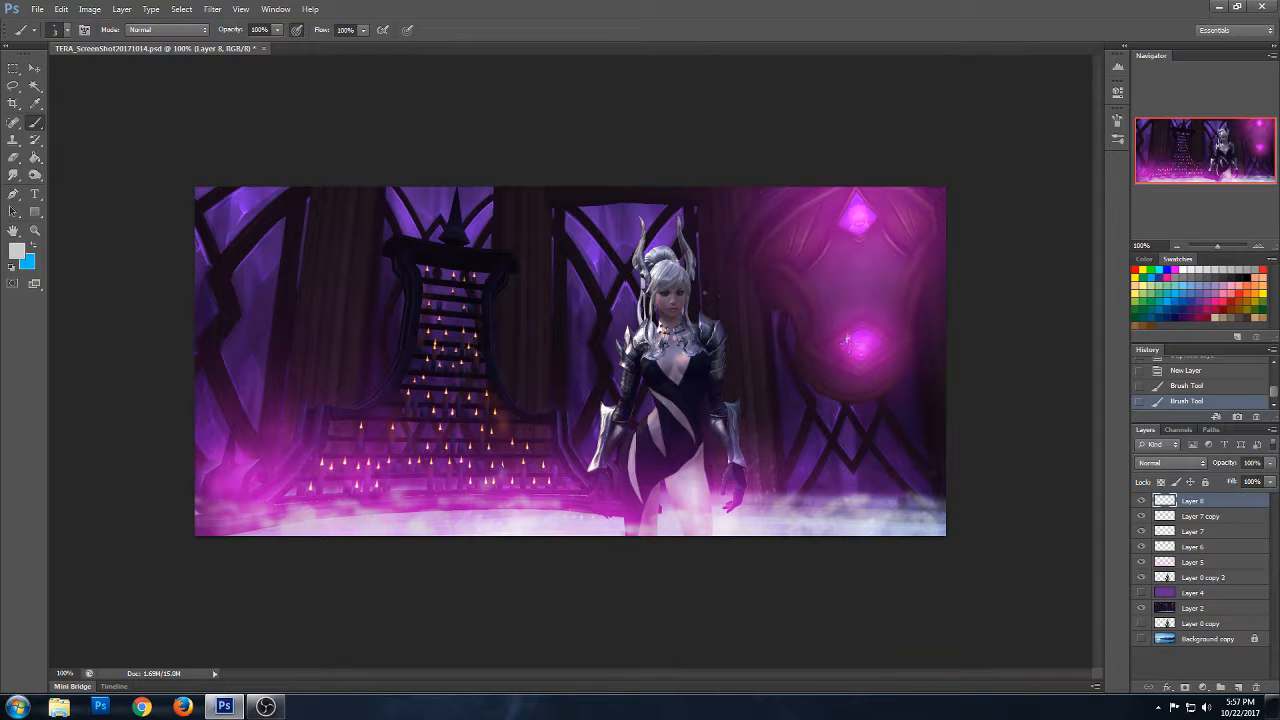
{"action": "left_click", "coordinate": [846, 340]}
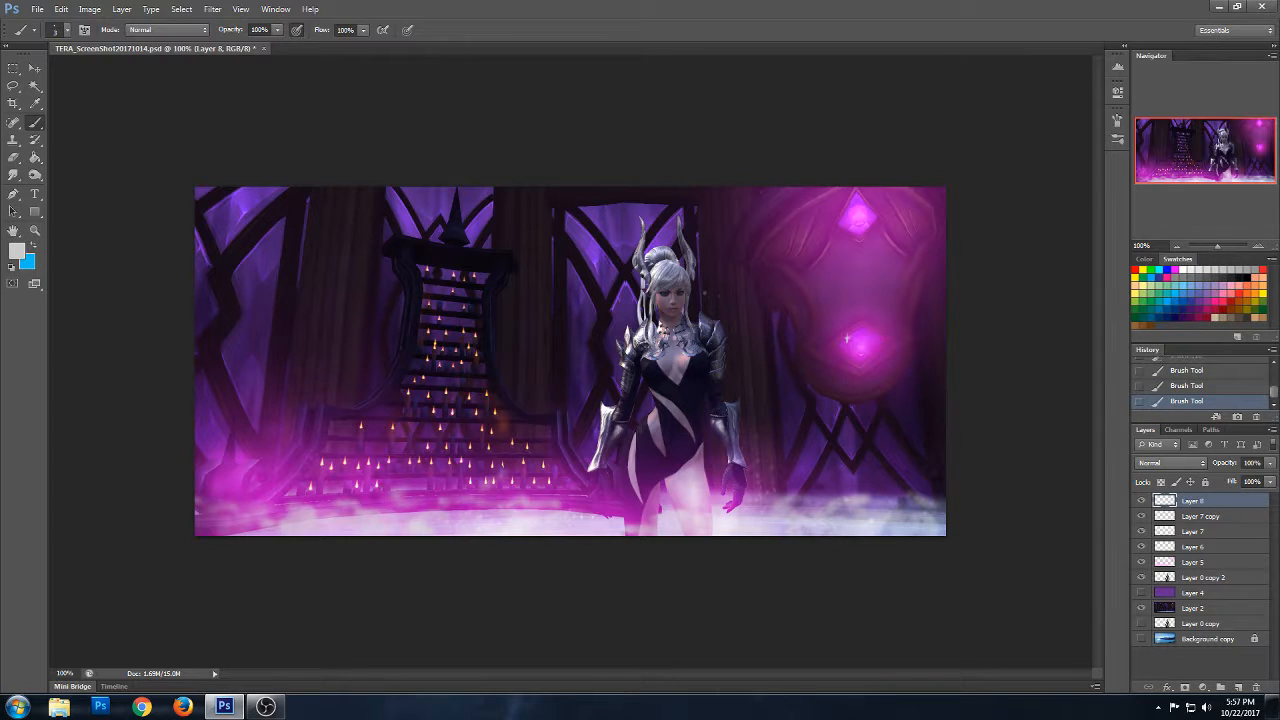
{"action": "left_click", "coordinate": [867, 331]}
{"action": "left_click", "coordinate": [876, 312]}
{"action": "left_click", "coordinate": [858, 321]}
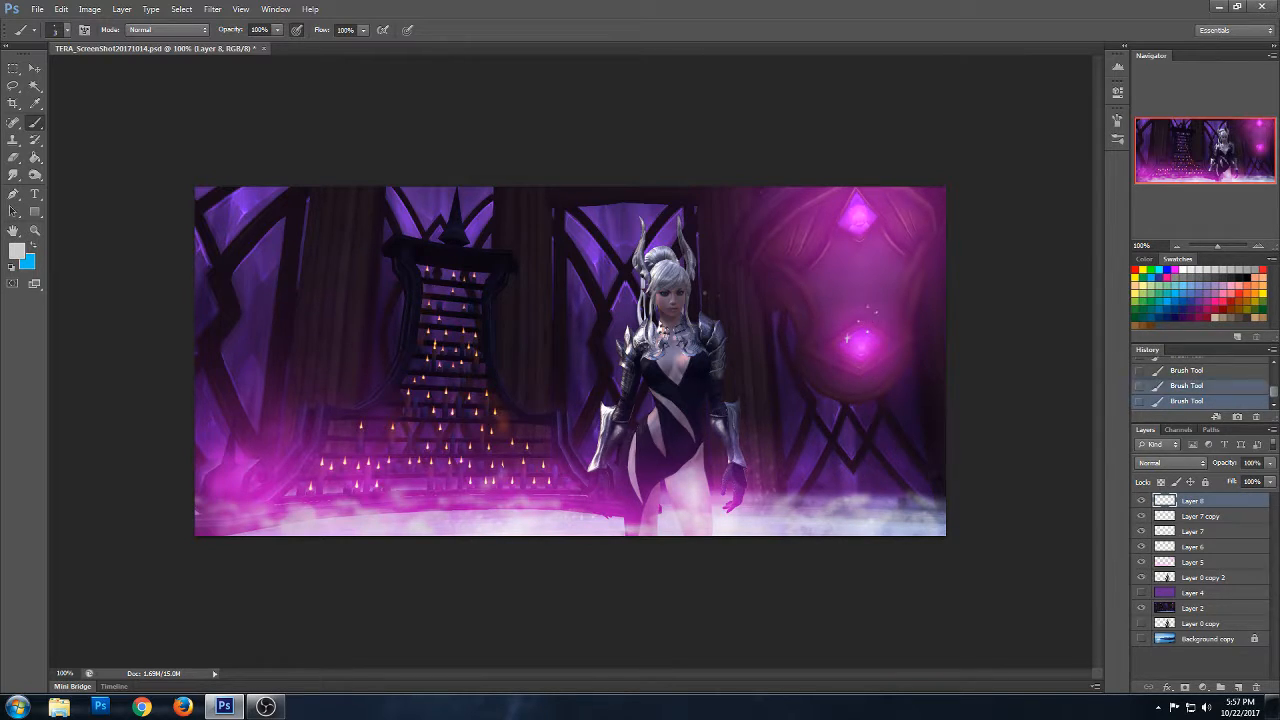
{"action": "left_click", "coordinate": [850, 368]}
{"action": "left_click", "coordinate": [844, 353]}
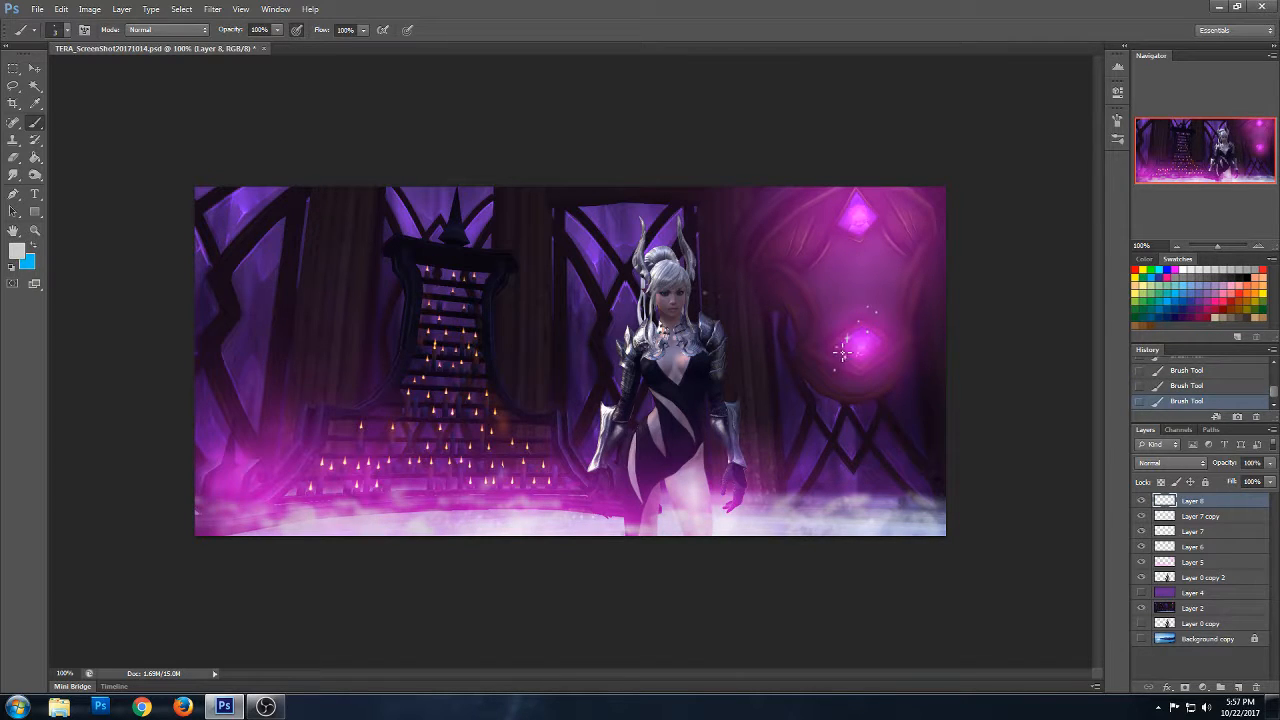
- Try Hard Light and Lighten on the sparkle layer, and settle on the Overlay blend mode
{"action": "left_click", "coordinate": [1185, 464]}
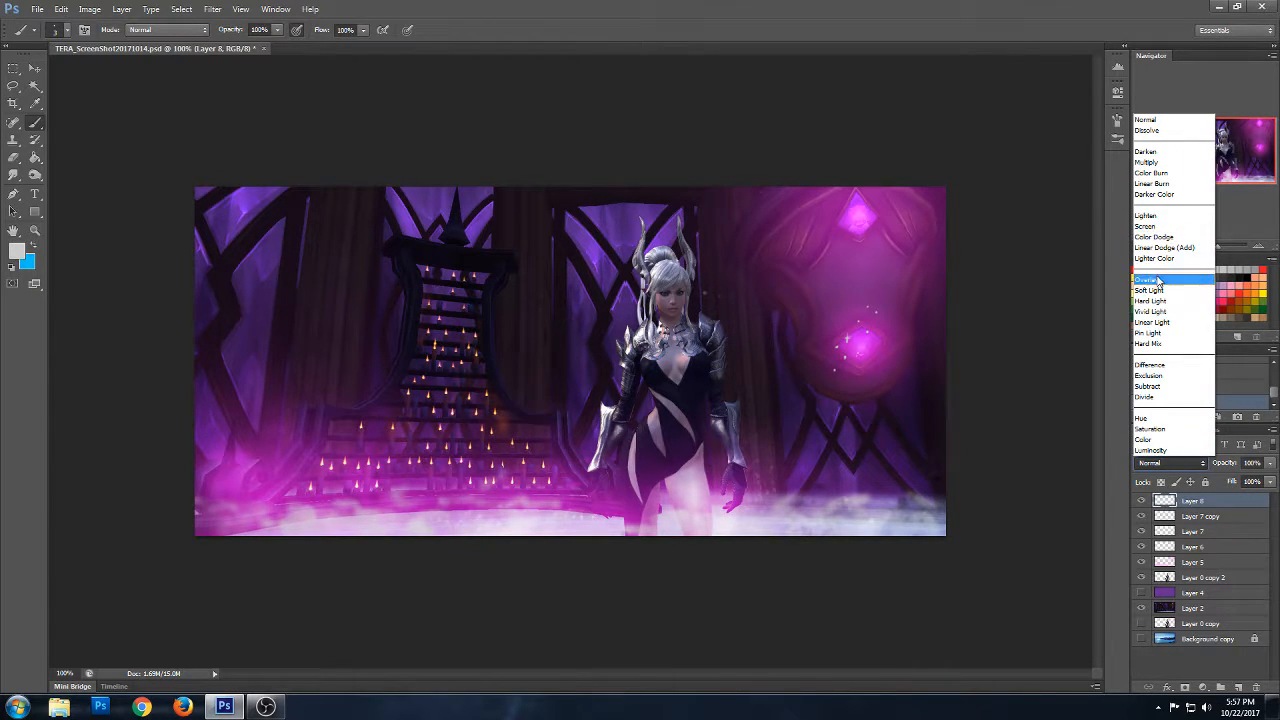
{"action": "left_click", "coordinate": [1162, 300]}
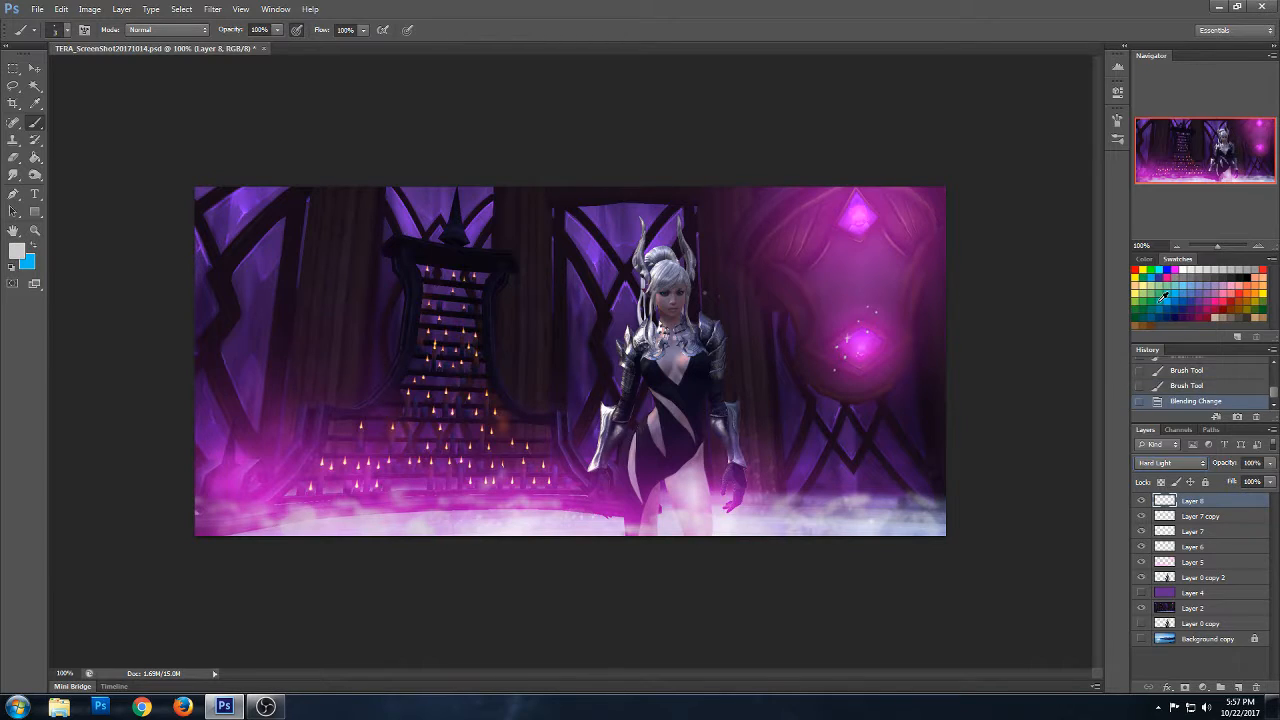
{"action": "left_click", "coordinate": [1160, 463]}
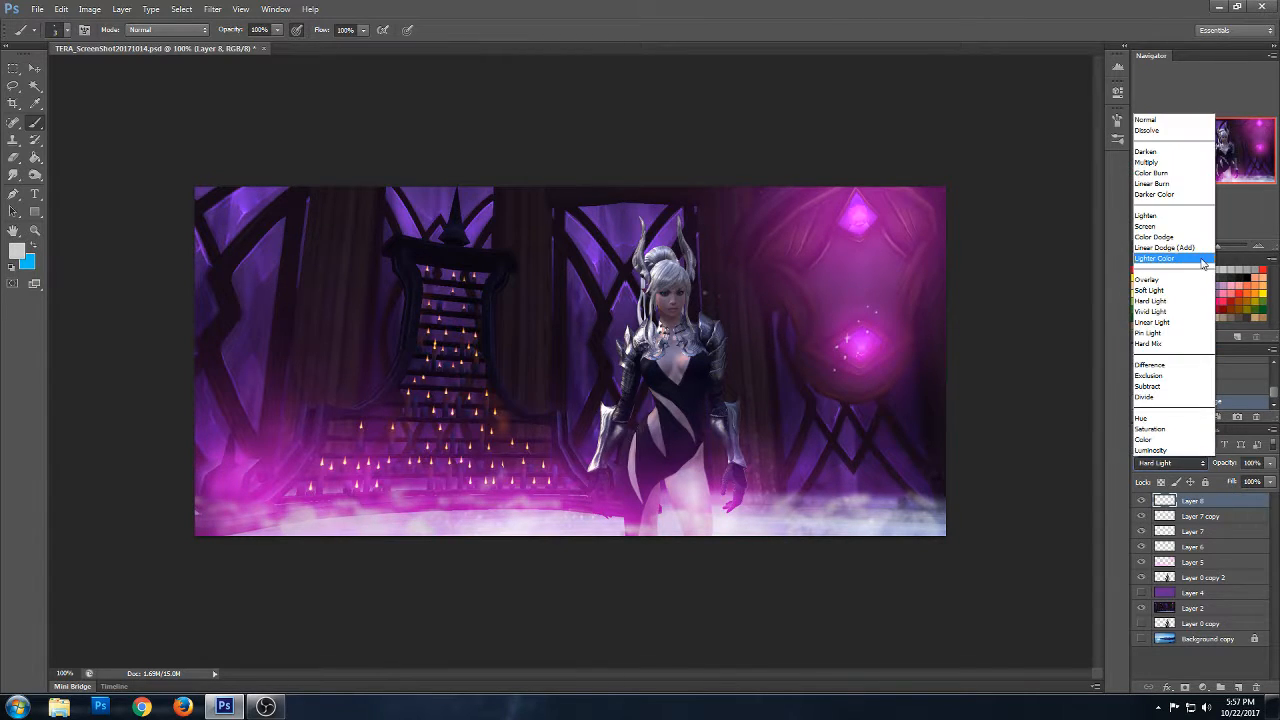
{"action": "left_click", "coordinate": [1164, 216]}
{"action": "left_click", "coordinate": [1152, 464]}
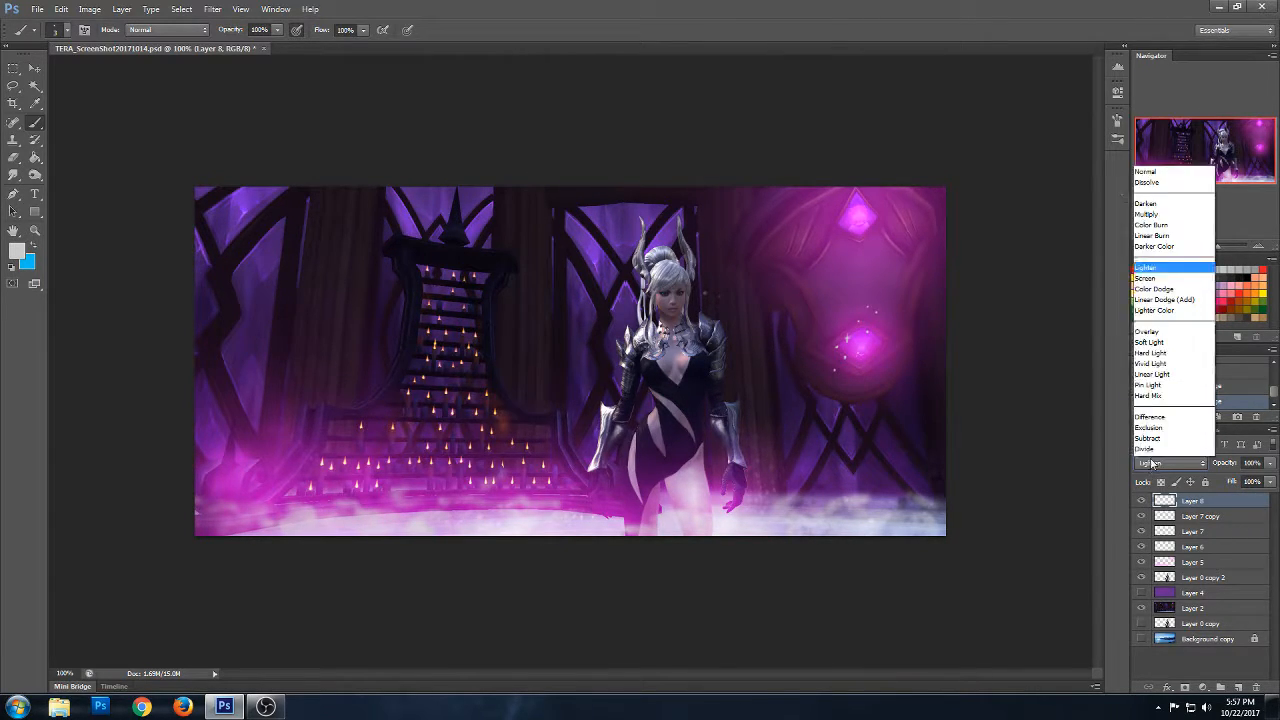
{"action": "left_click", "coordinate": [1160, 279]}
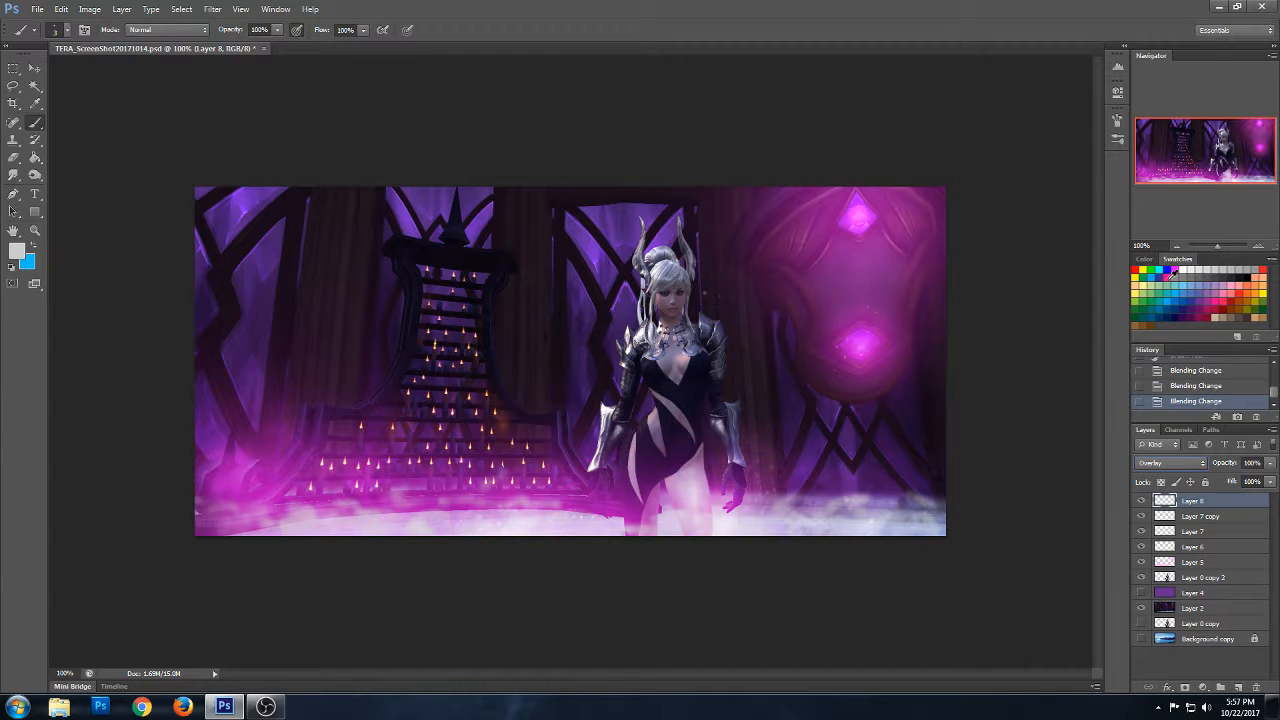
- Add a few more sparkles beside the lower crystal and undo the recent strokes
{"action": "left_click_drag", "start_coordinate": [886, 352], "coordinate": [902, 336]}
{"action": "left_click", "coordinate": [893, 337]}
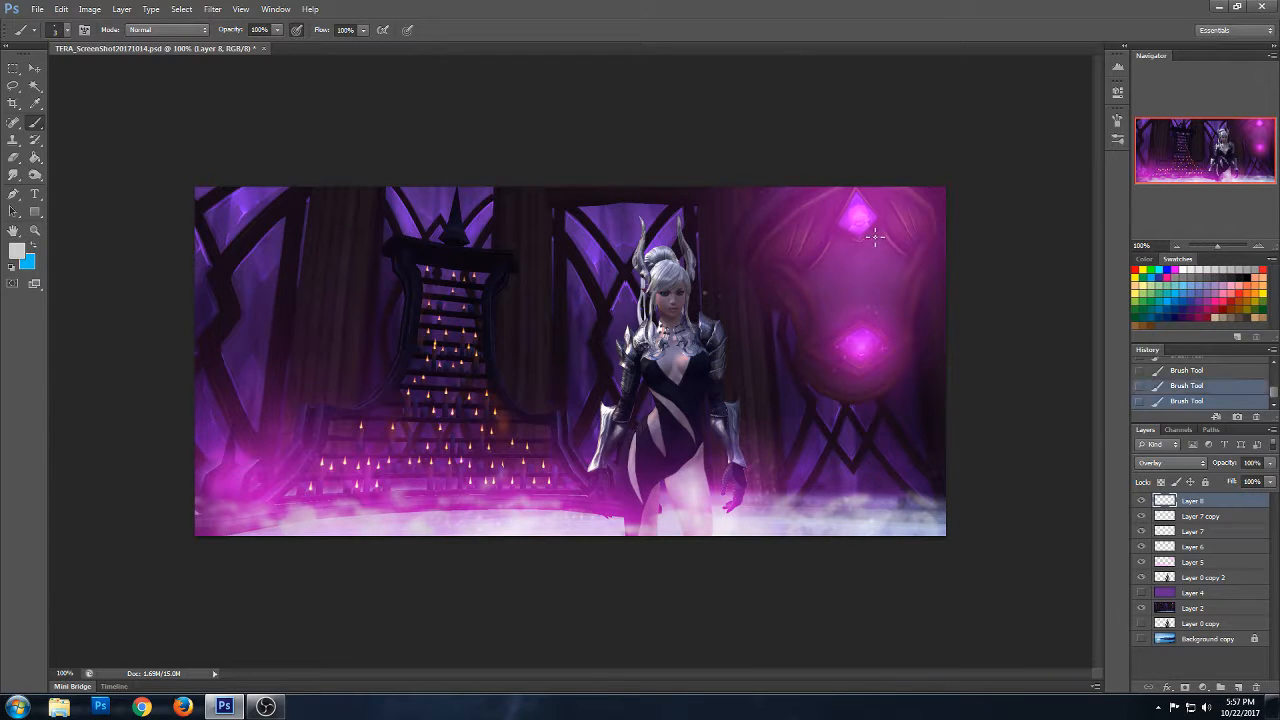
{"action": "key", "text": "ctrl+z"}
{"action": "key", "text": "ctrl+z"}
{"action": "key", "text": "ctrl+z"}
{"action": "key", "text": "ctrl+z"}
{"action": "key", "text": "ctrl+z"}
{"action": "key", "text": "ctrl+z"}
{"action": "key", "text": "ctrl+z"}
{"action": "key", "text": "ctrl+z"}
{"action": "key", "text": "ctrl+z"}
- Scatter tiny light grey sparkles across the pink orb, between and around its two crystals
{"action": "left_click", "coordinate": [848, 296]}
{"action": "left_click", "coordinate": [868, 291]}
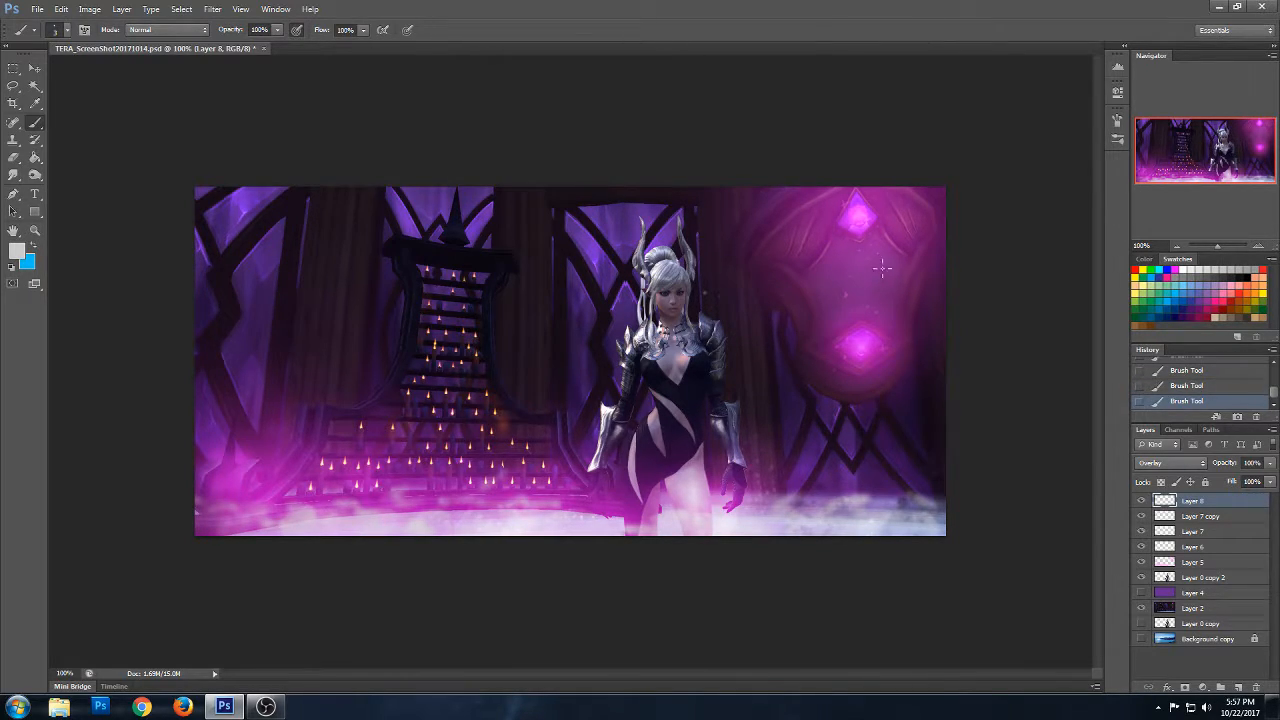
{"action": "left_click", "coordinate": [840, 291]}
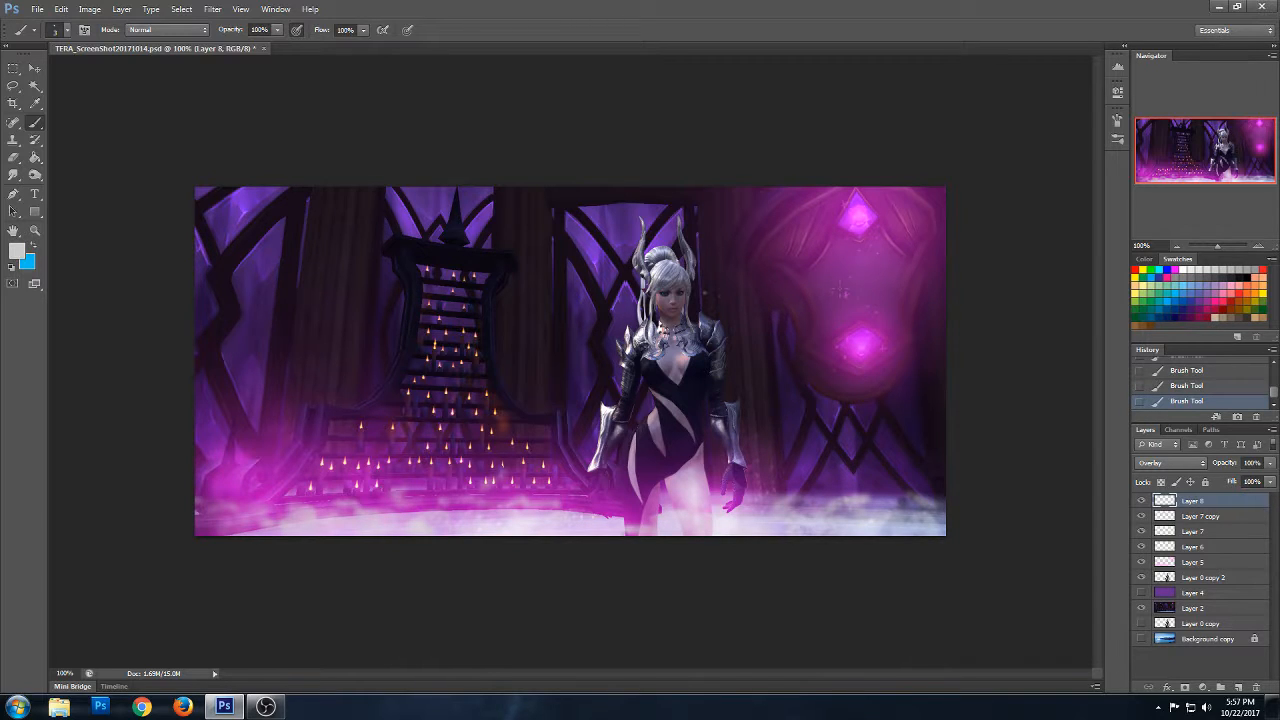
{"action": "left_click", "coordinate": [863, 384]}
{"action": "left_click", "coordinate": [885, 373]}
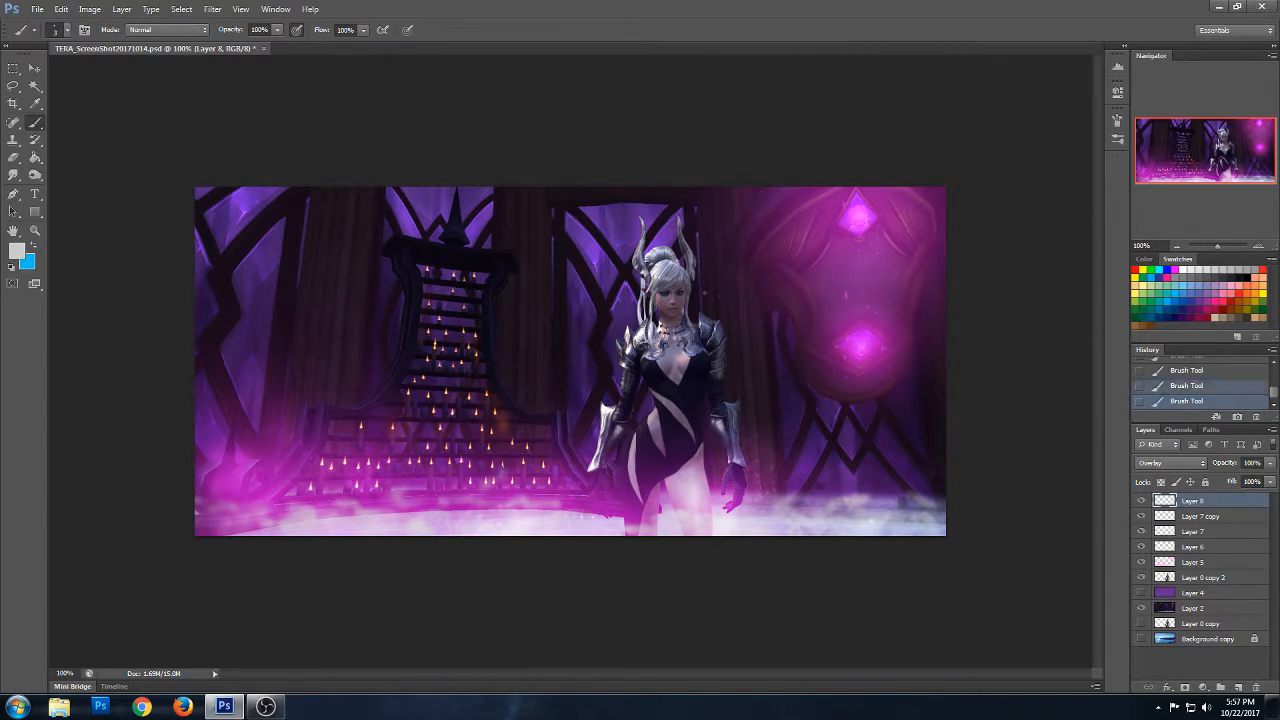
{"action": "left_click", "coordinate": [889, 334]}
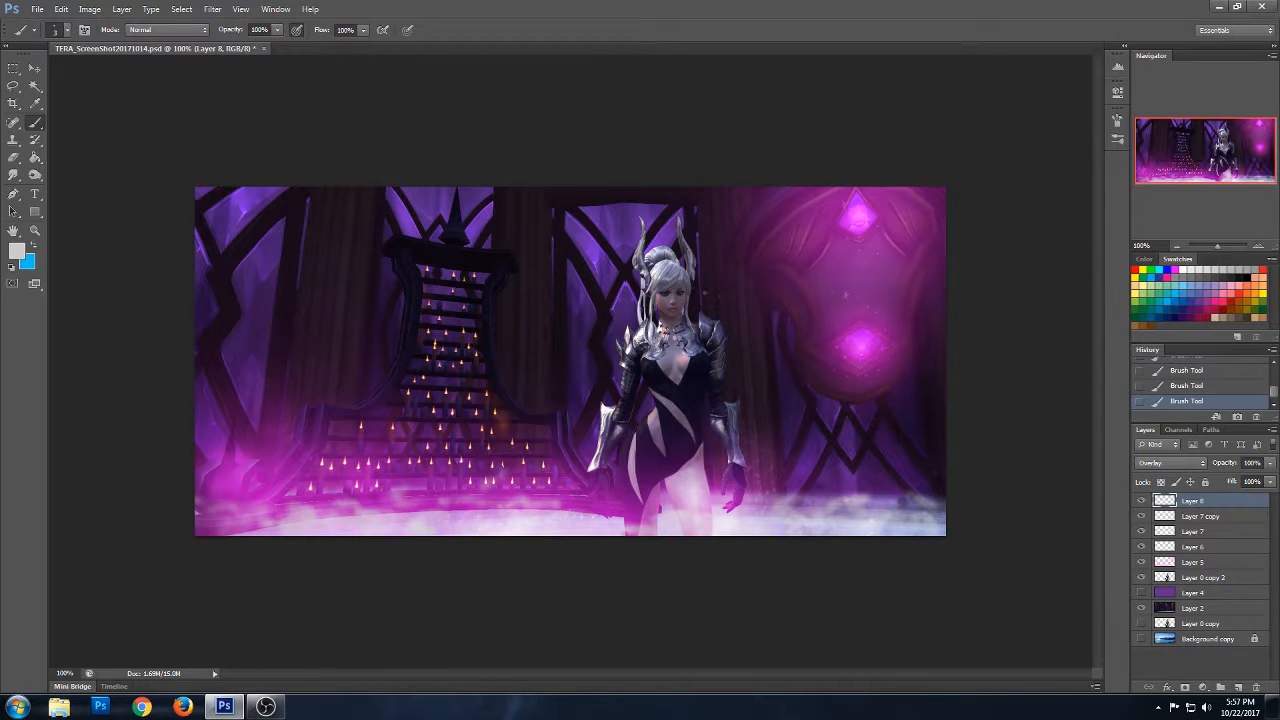
{"action": "left_click", "coordinate": [883, 346]}
{"action": "left_click", "coordinate": [880, 277]}
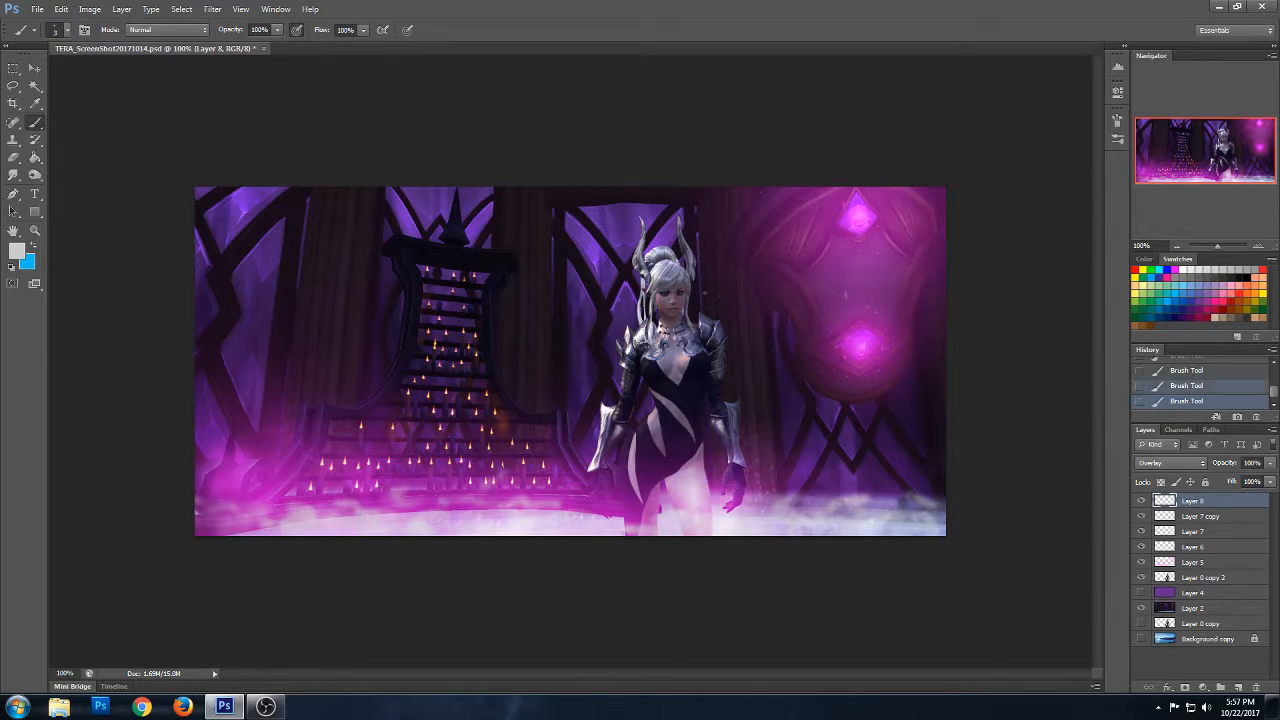
{"action": "left_click", "coordinate": [836, 206]}
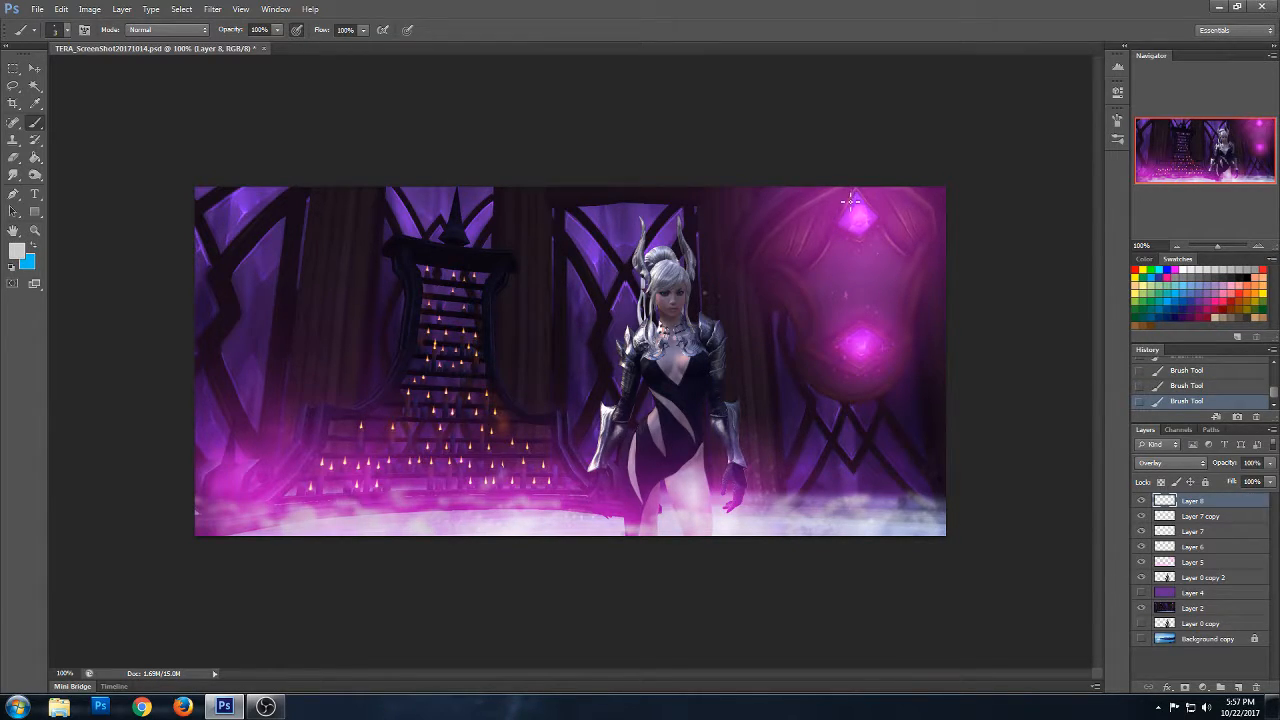
- Duplicate the sparkle layer, move the copy to the bottom of the stack and delete it, reselecting the original
{"action": "right_click", "coordinate": [1191, 503]}
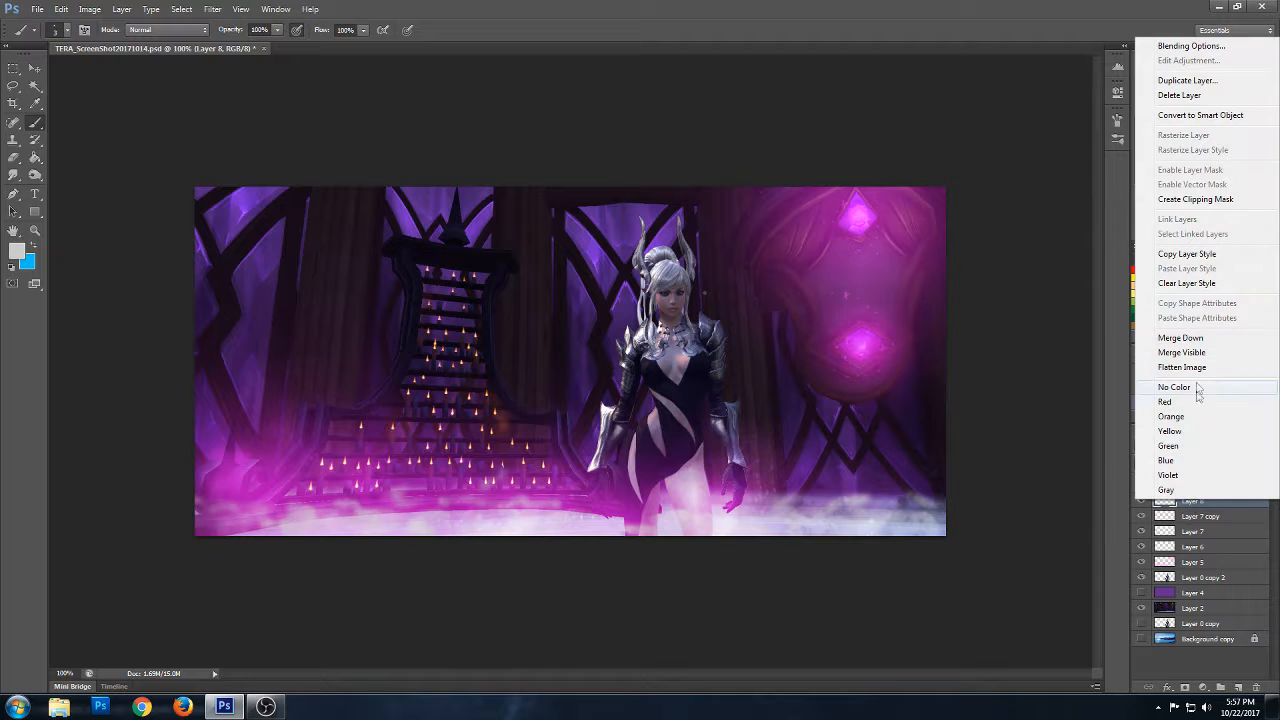
{"action": "left_click", "coordinate": [1187, 81]}
{"action": "left_click", "coordinate": [757, 219]}
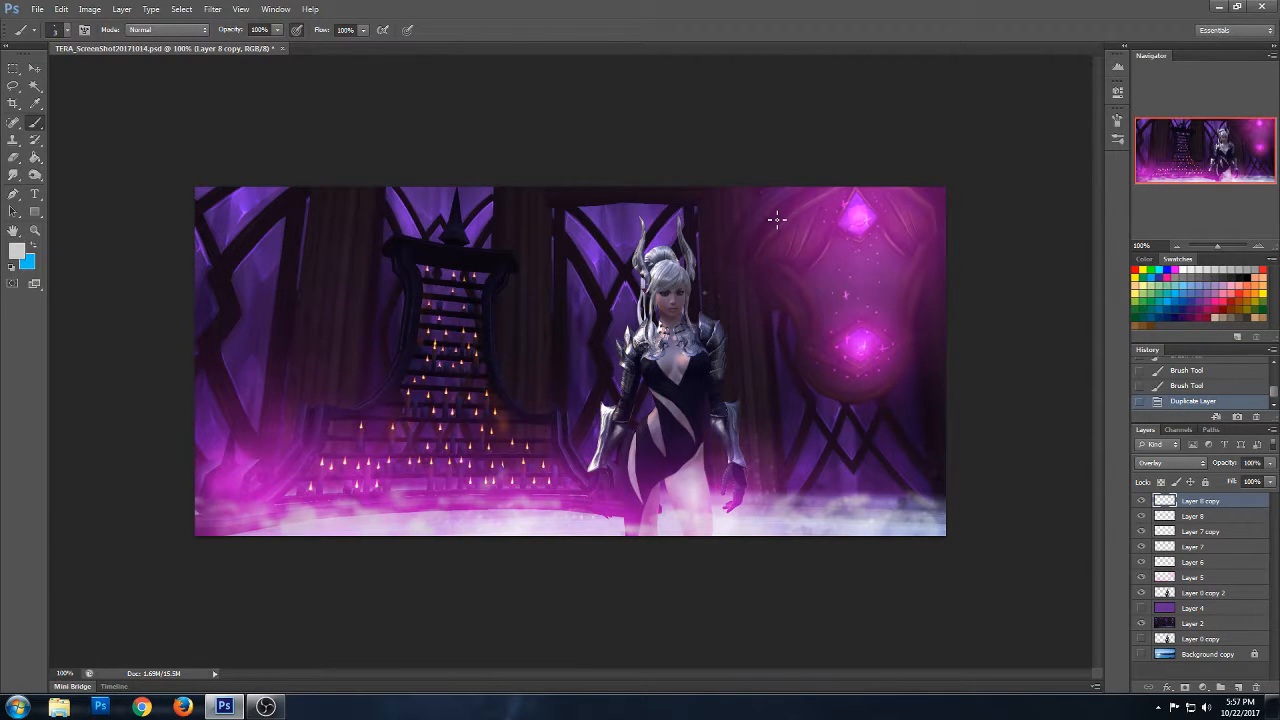
{"action": "left_click_drag", "start_coordinate": [1200, 503], "coordinate": [1200, 662]}
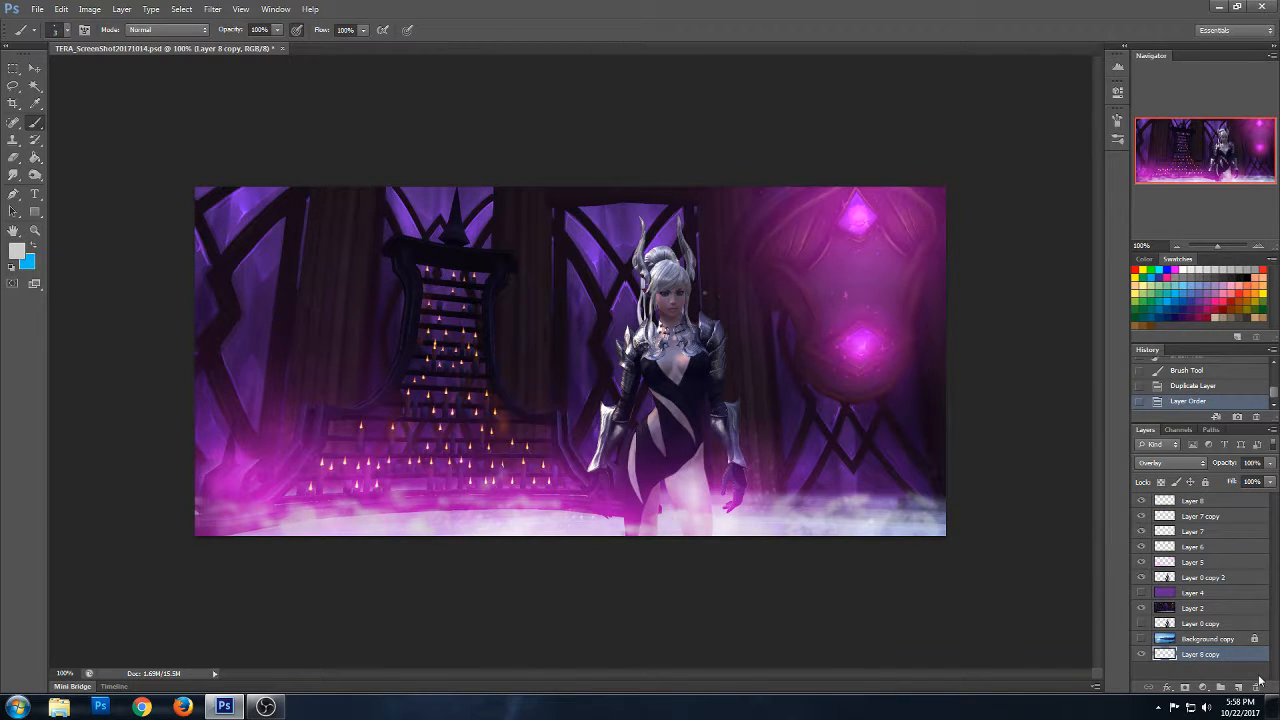
{"action": "key", "text": "Delete"}
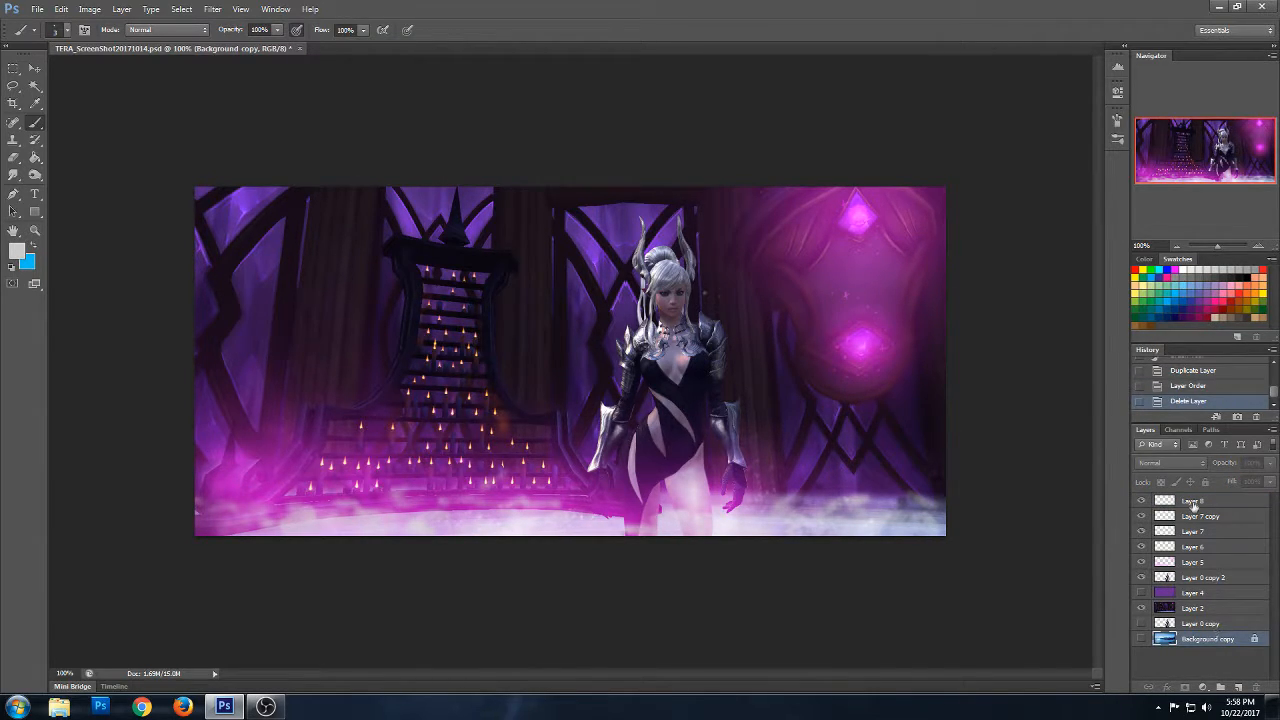
{"action": "left_click", "coordinate": [1196, 505]}
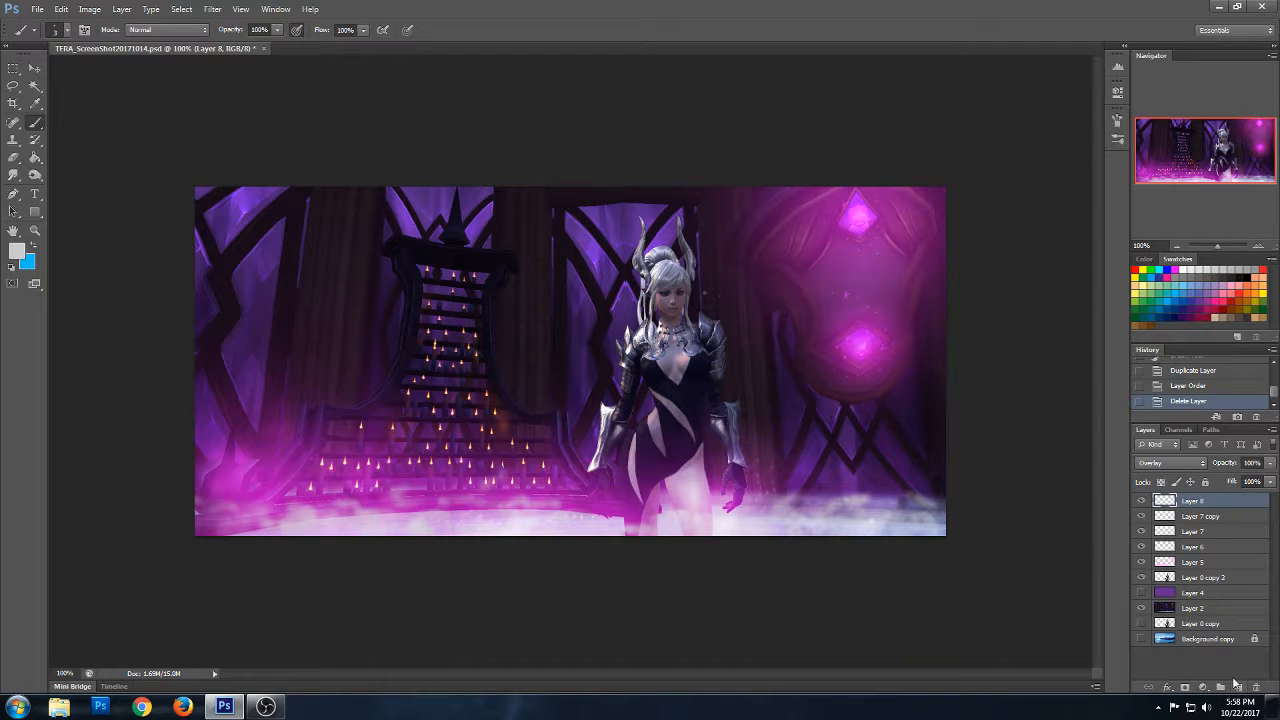
- Stamp the 1526 px textured brush once over the upper pink crystal on the sparkle layer
{"action": "left_click", "coordinate": [67, 30]}
{"action": "left_click_drag", "start_coordinate": [152, 148], "coordinate": [152, 172]}
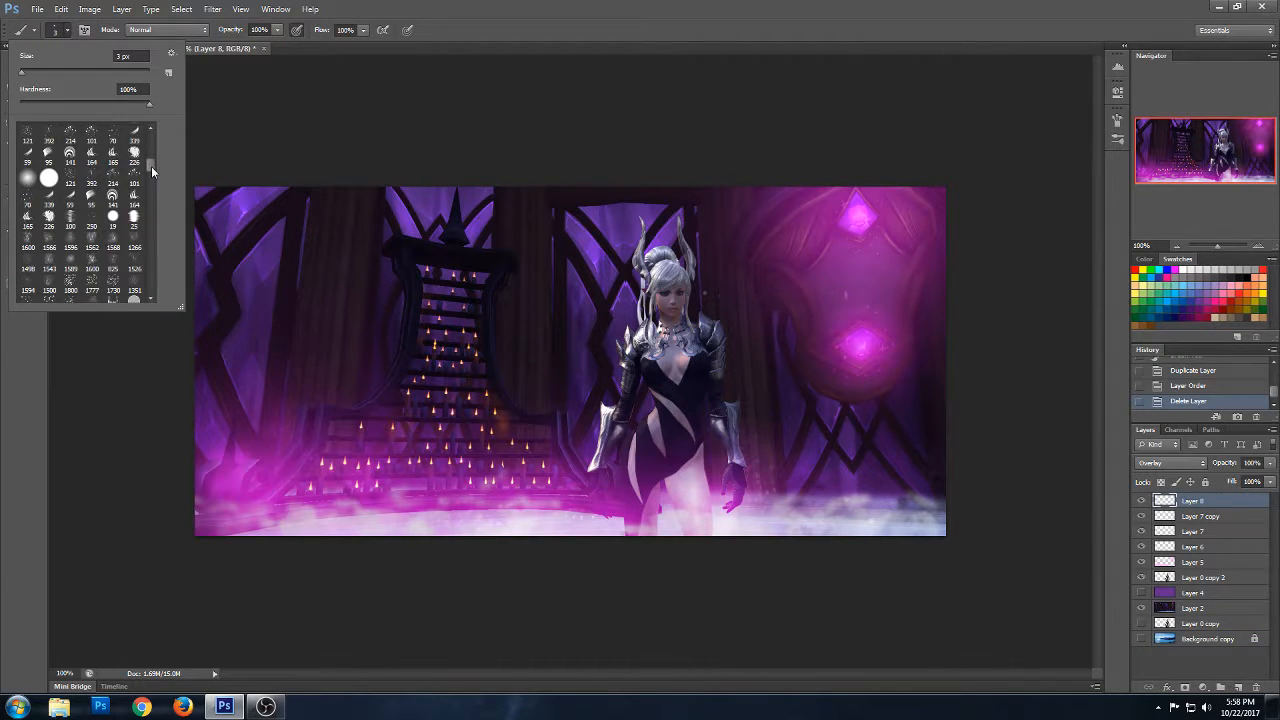
{"action": "scroll", "coordinate": [148, 180], "scroll_direction": "down", "scroll_amount": 1}
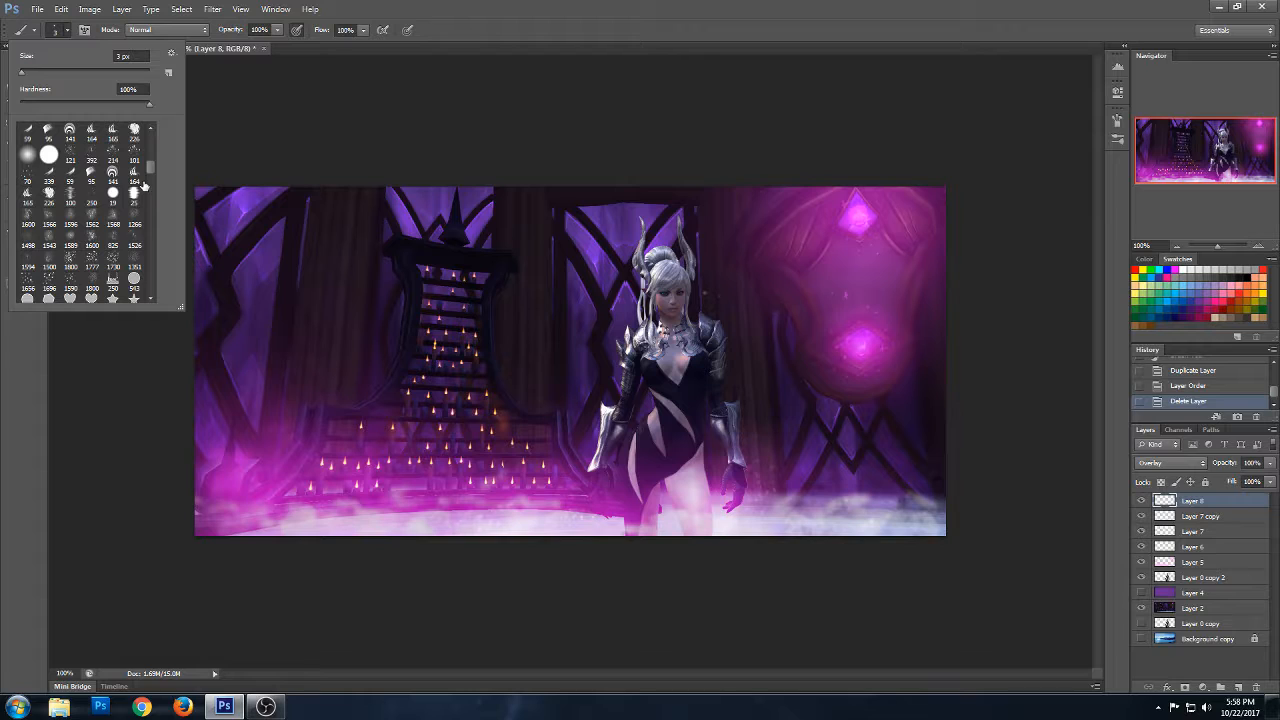
{"action": "left_click", "coordinate": [92, 245]}
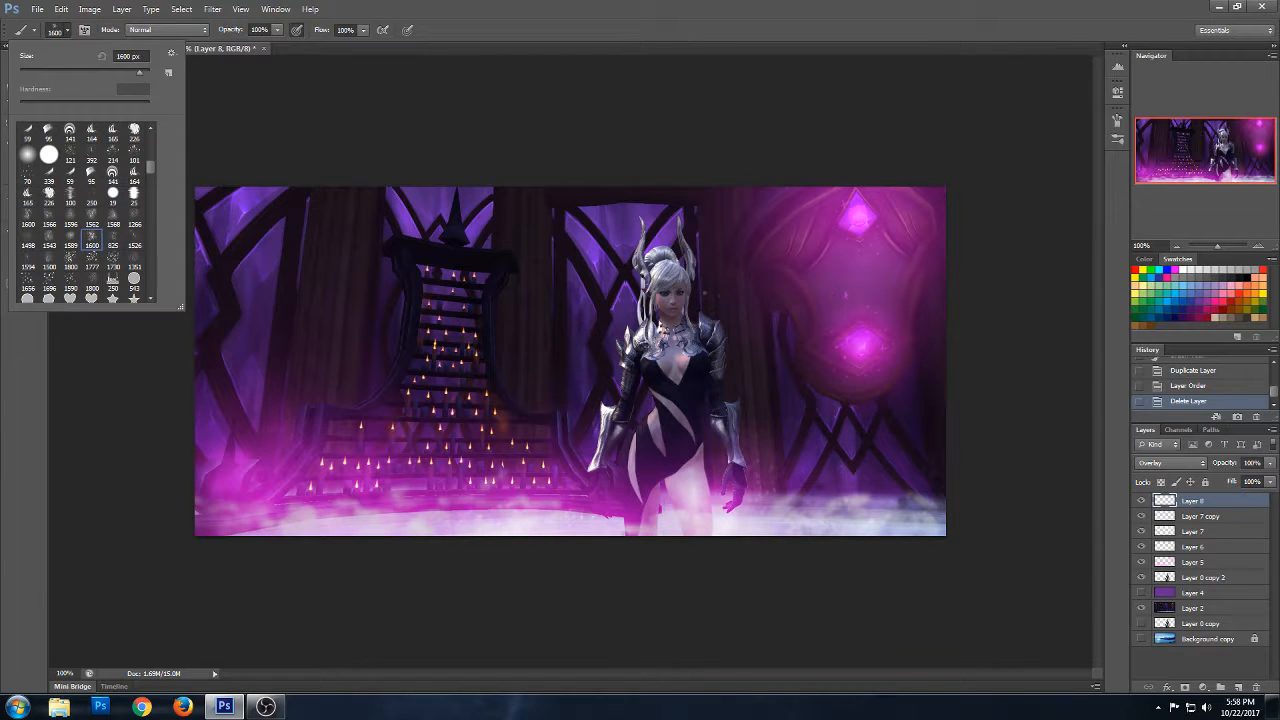
{"action": "left_click", "coordinate": [135, 242]}
{"action": "left_click", "coordinate": [854, 222]}
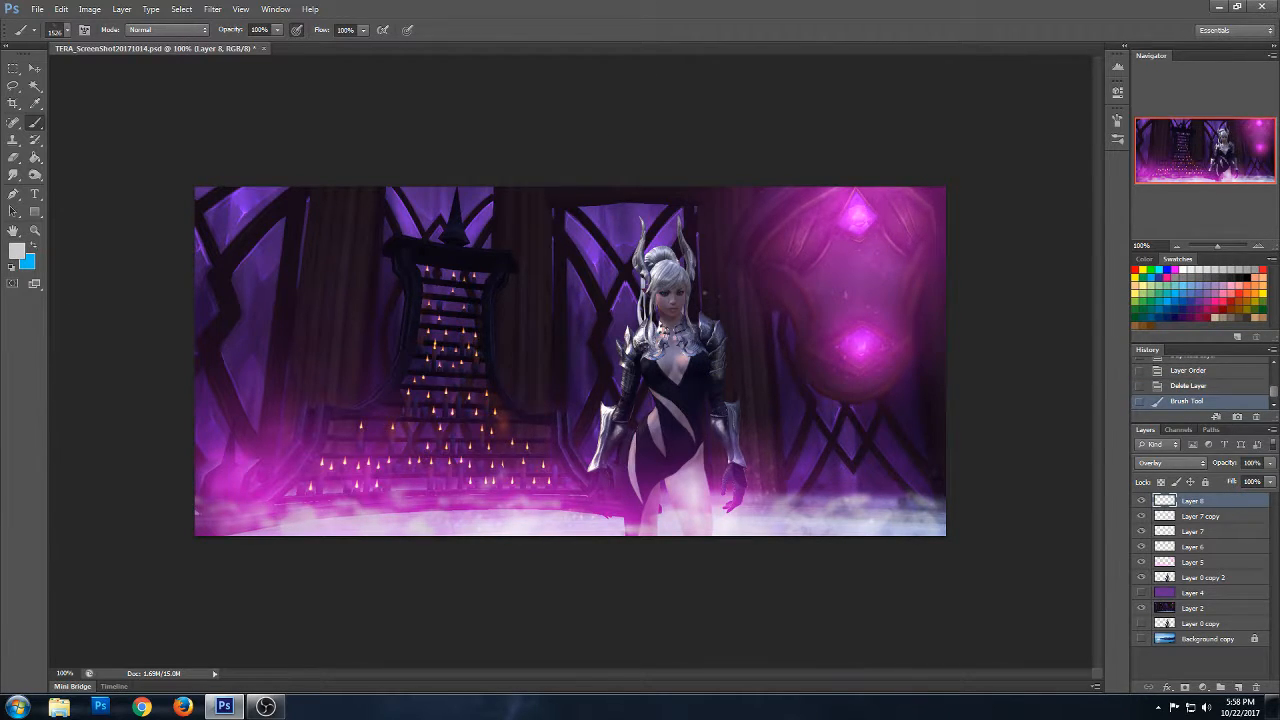
- Choose the 1590 px speckle brush and browse the neighbouring brush presets
{"action": "left_click", "coordinate": [67, 30]}
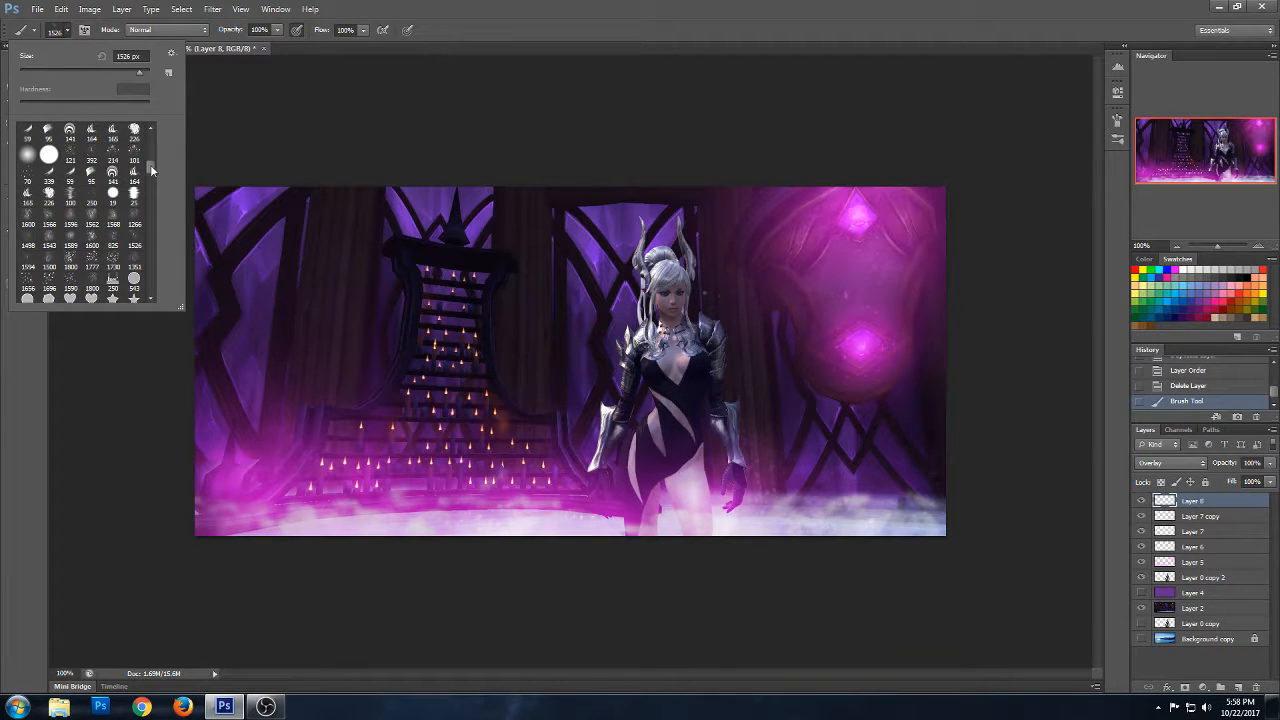
{"action": "left_click_drag", "start_coordinate": [151, 170], "coordinate": [151, 173]}
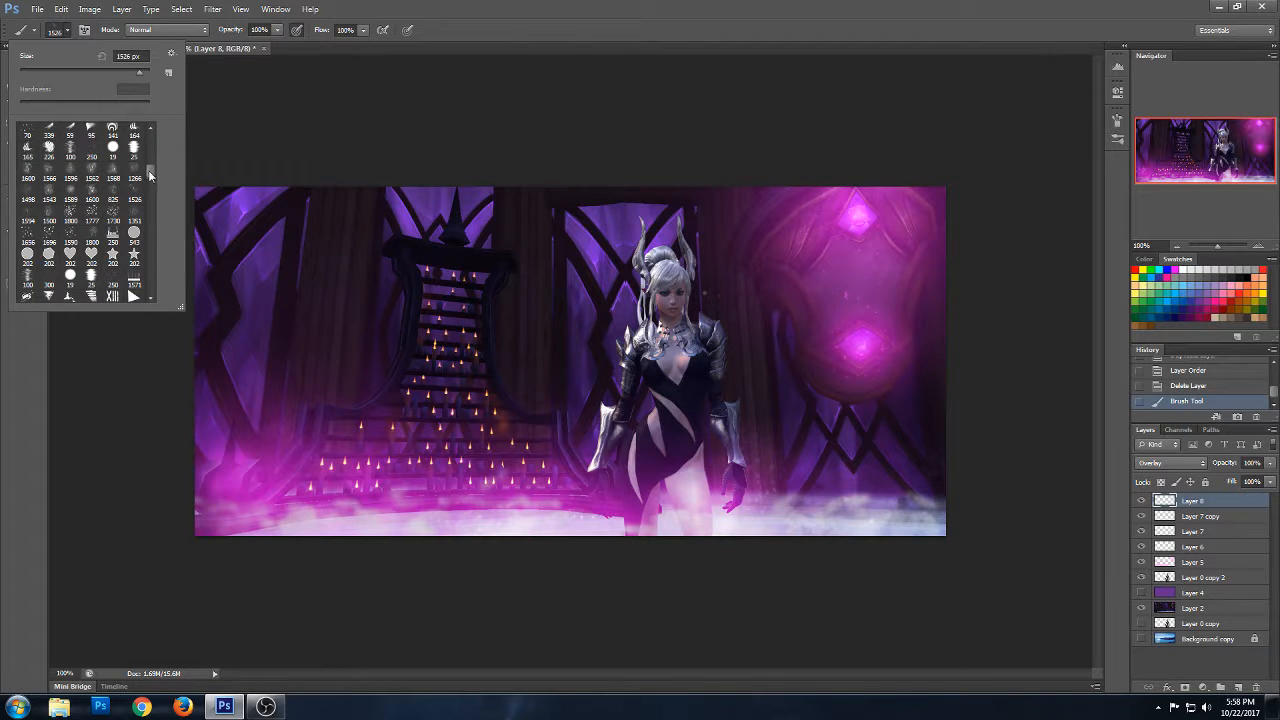
{"action": "left_click", "coordinate": [70, 234]}
{"action": "scroll", "coordinate": [149, 176], "scroll_direction": "down", "scroll_amount": 3}
{"action": "mouse_move", "coordinate": [149, 176]}
{"action": "left_mouse_down"}
{"action": "mouse_move", "coordinate": [156, 271]}
{"action": "mouse_move", "coordinate": [160, 125]}
{"action": "mouse_move", "coordinate": [150, 171]}
{"action": "left_mouse_up"}
{"action": "scroll", "coordinate": [149, 167], "scroll_direction": "up", "scroll_amount": 1}
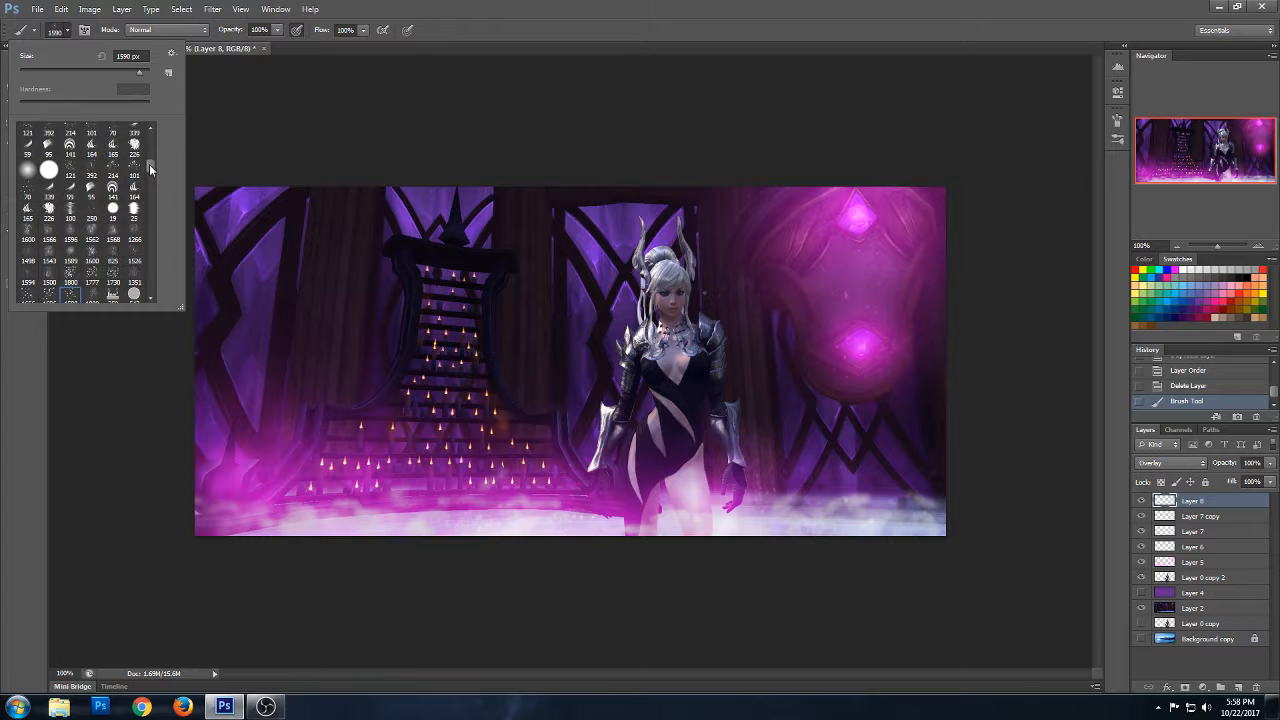
- Try the 214 px speckle brush on the stairs and over the pink orb, undoing the stamps
{"action": "left_click", "coordinate": [113, 170]}
{"action": "left_click", "coordinate": [208, 245]}
{"action": "left_click", "coordinate": [398, 464]}
{"action": "key", "text": "ctrl+z"}
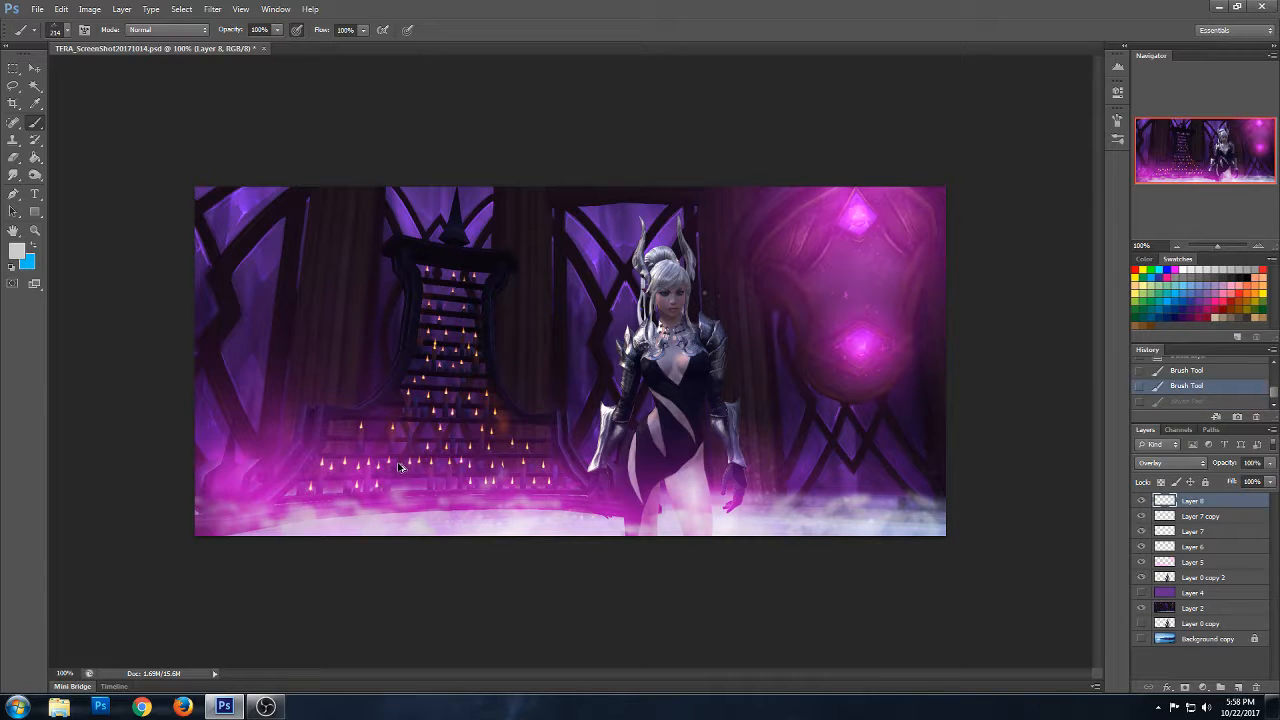
{"action": "key", "text": "ctrl+alt+z"}
{"action": "left_click", "coordinate": [837, 293]}
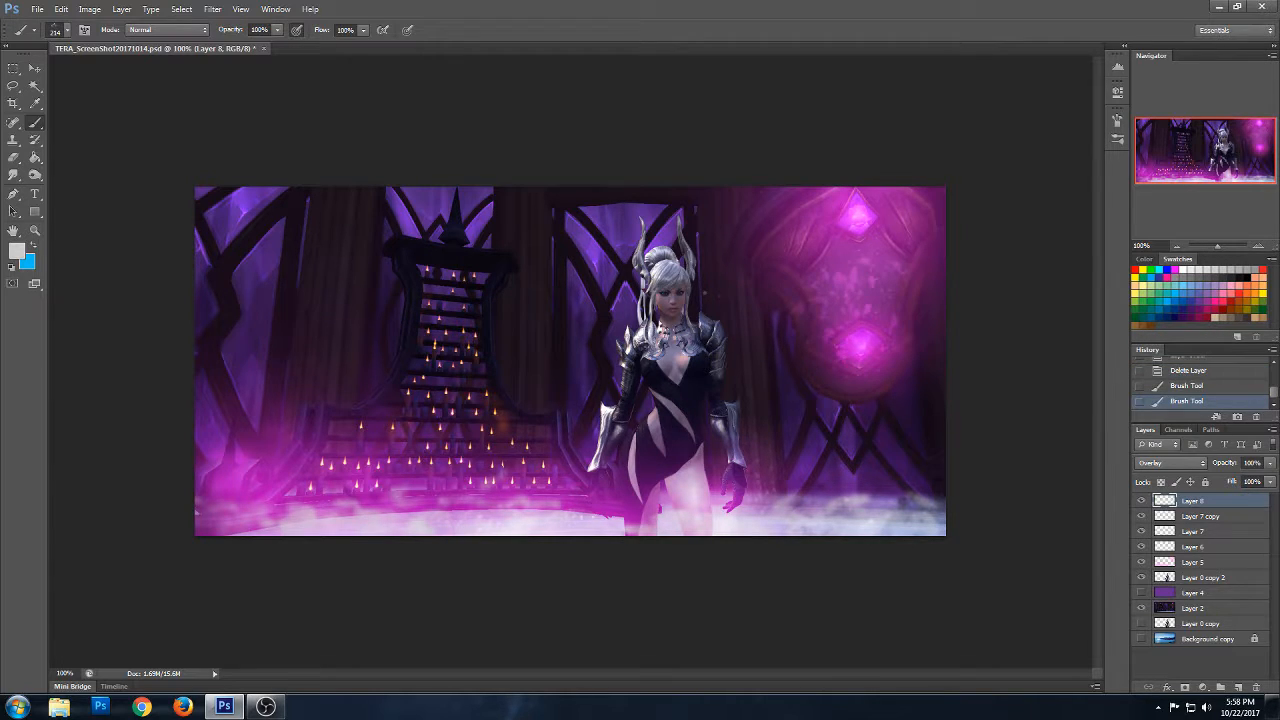
{"action": "key", "text": "ctrl+z"}
- Stamp a reduced version of the 1266 px texture brush over the pink orb, and delete the sparkle layer
{"action": "left_click", "coordinate": [66, 30]}
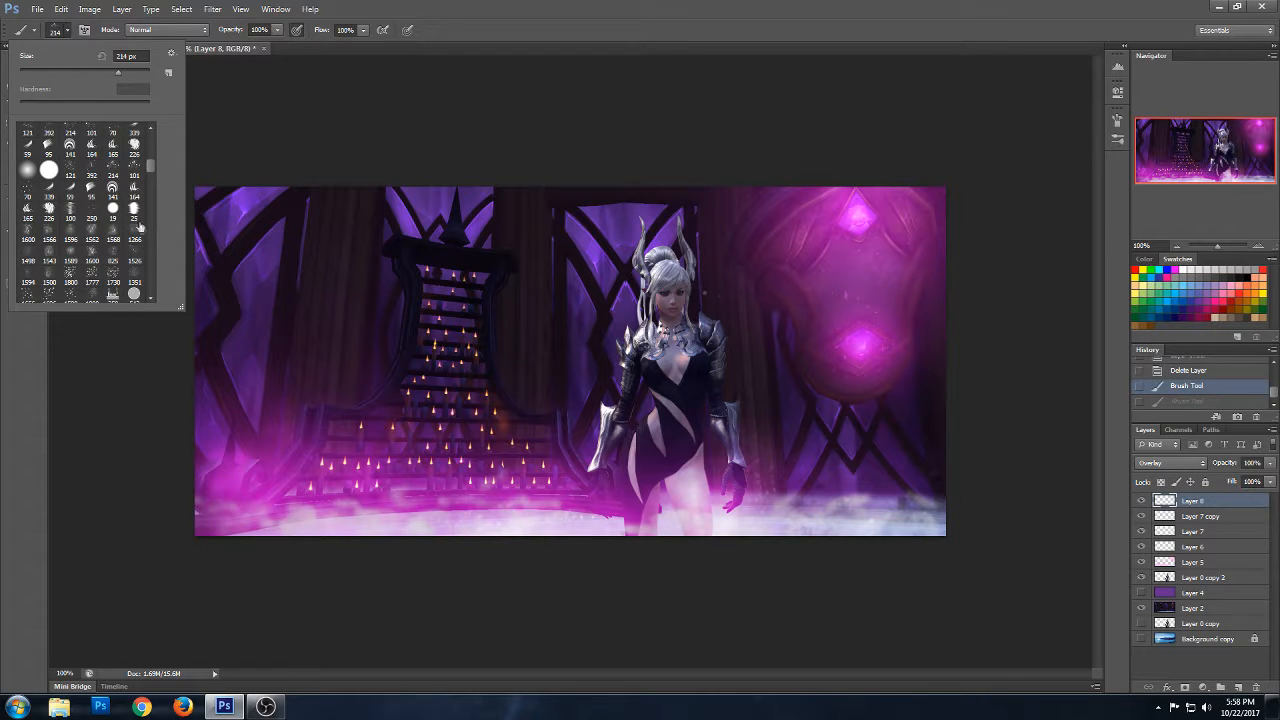
{"action": "left_click", "coordinate": [28, 234]}
{"action": "left_click", "coordinate": [135, 234]}
{"action": "left_click_drag", "start_coordinate": [138, 73], "coordinate": [133, 74]}
{"action": "left_click", "coordinate": [815, 257]}
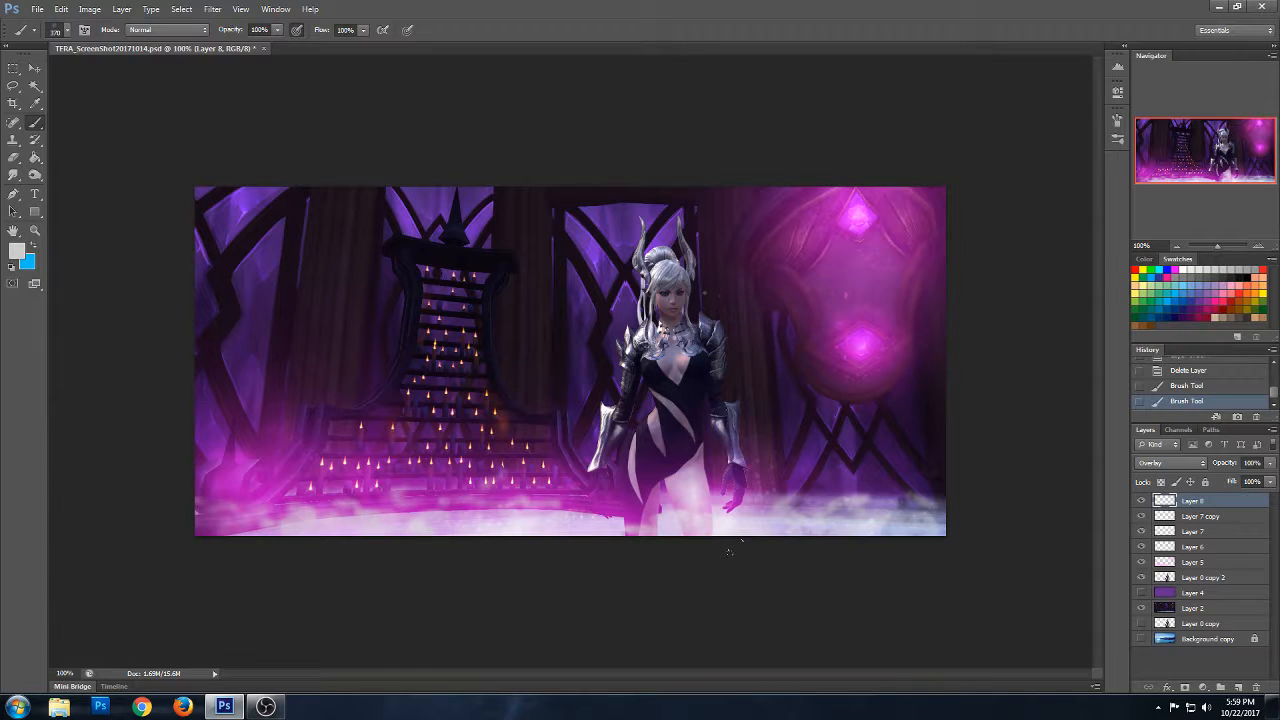
{"action": "key", "text": "Delete"}
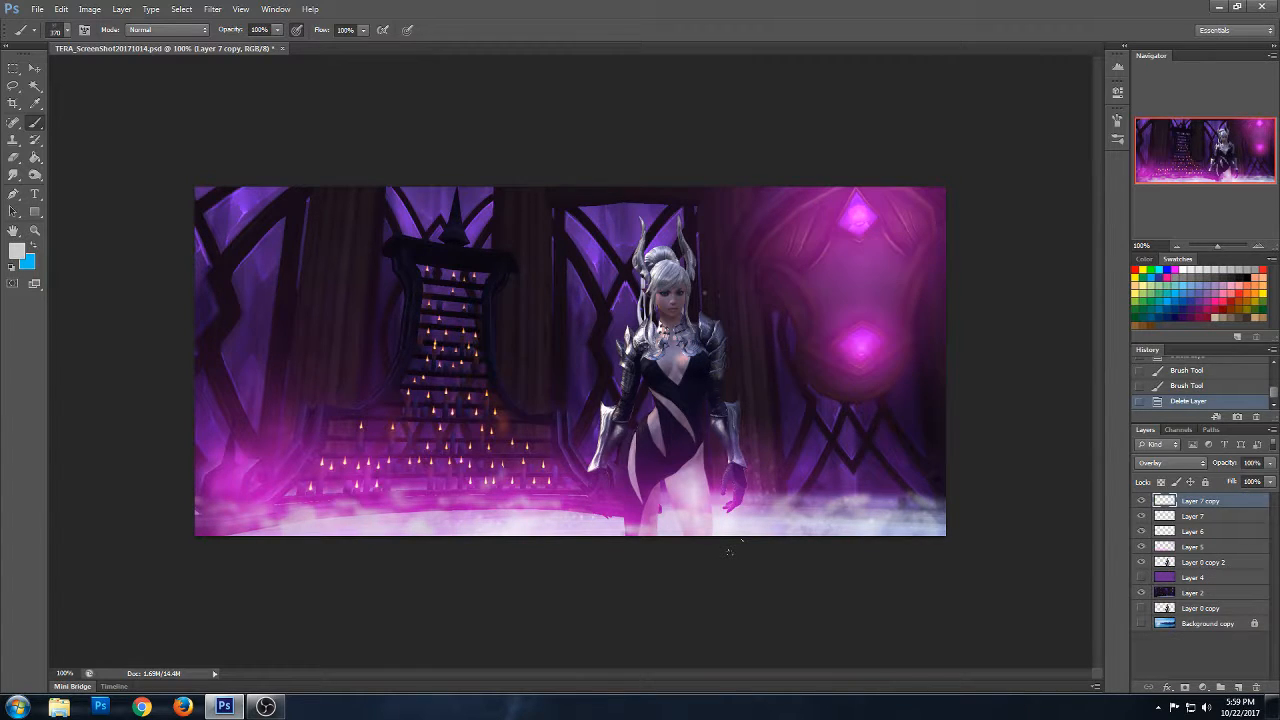
- Enlarge the soft eraser to 199 px and thin the pink glow around the hanging ornament on Layer 5
{"action": "left_click", "coordinate": [1190, 547]}
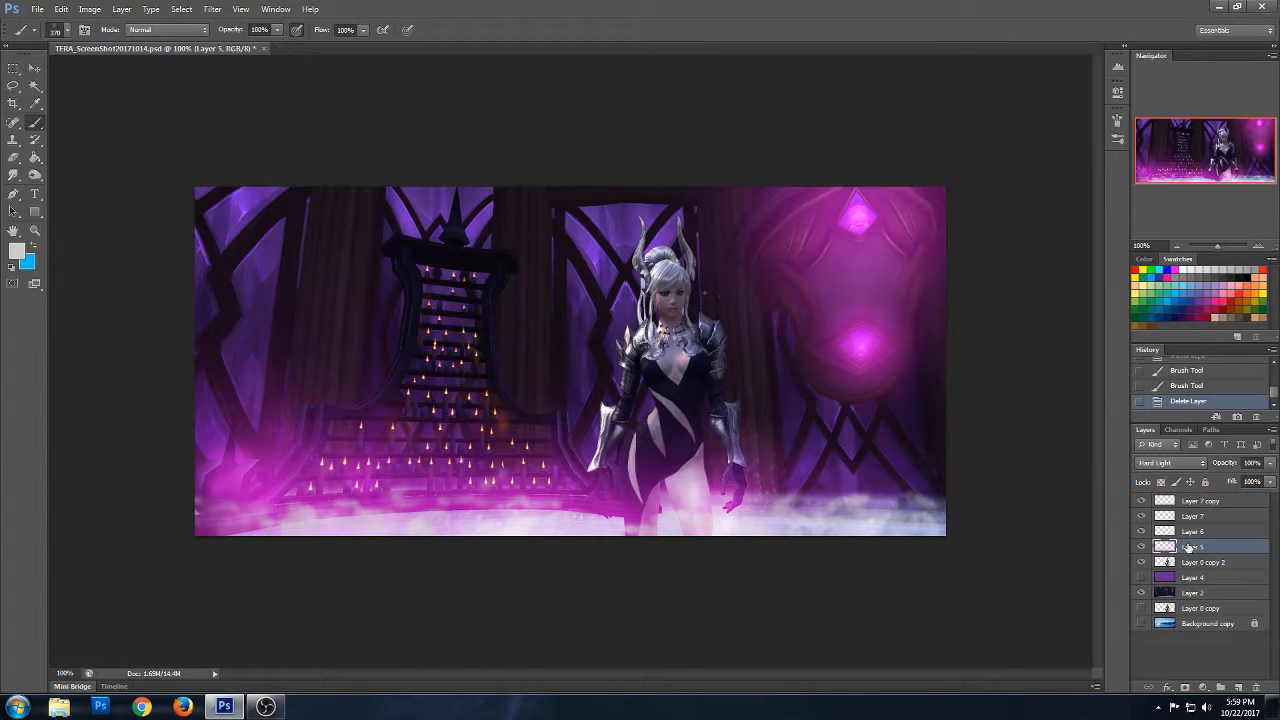
{"action": "left_click", "coordinate": [22, 157]}
{"action": "left_click", "coordinate": [66, 31]}
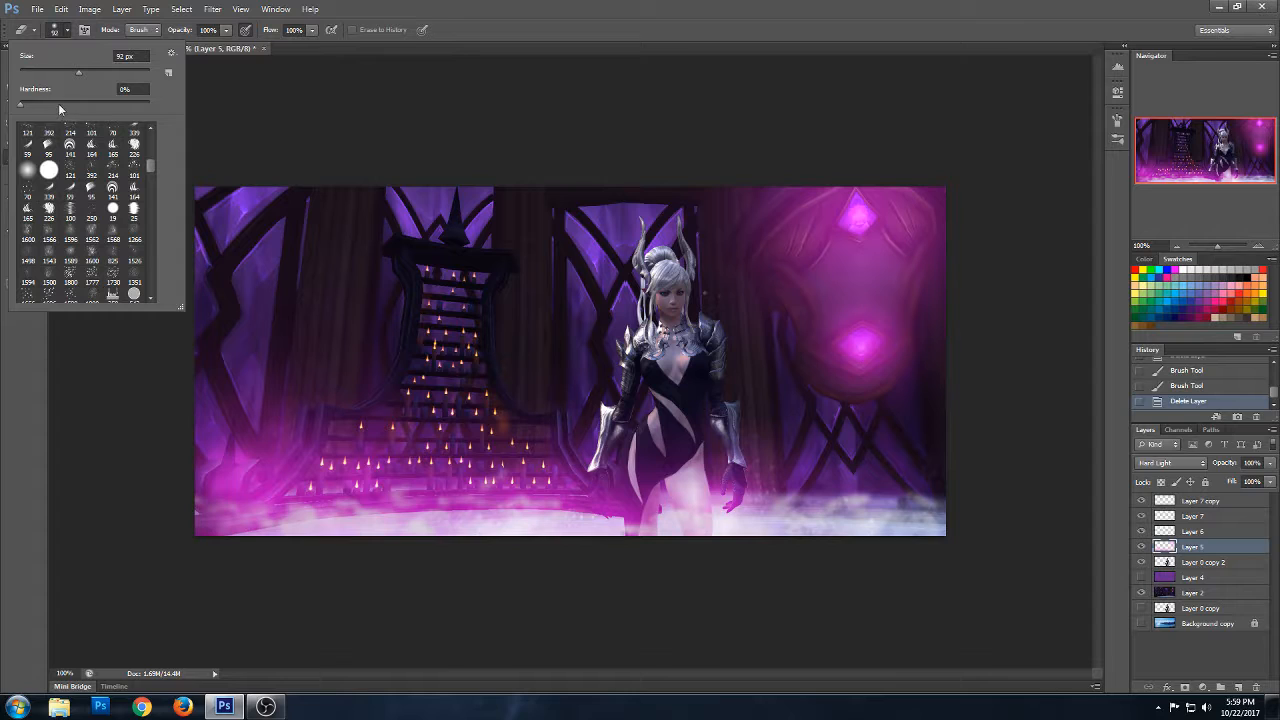
{"action": "left_click_drag", "start_coordinate": [79, 72], "coordinate": [105, 73]}
{"action": "left_click", "coordinate": [705, 292]}
{"action": "left_click", "coordinate": [705, 292]}
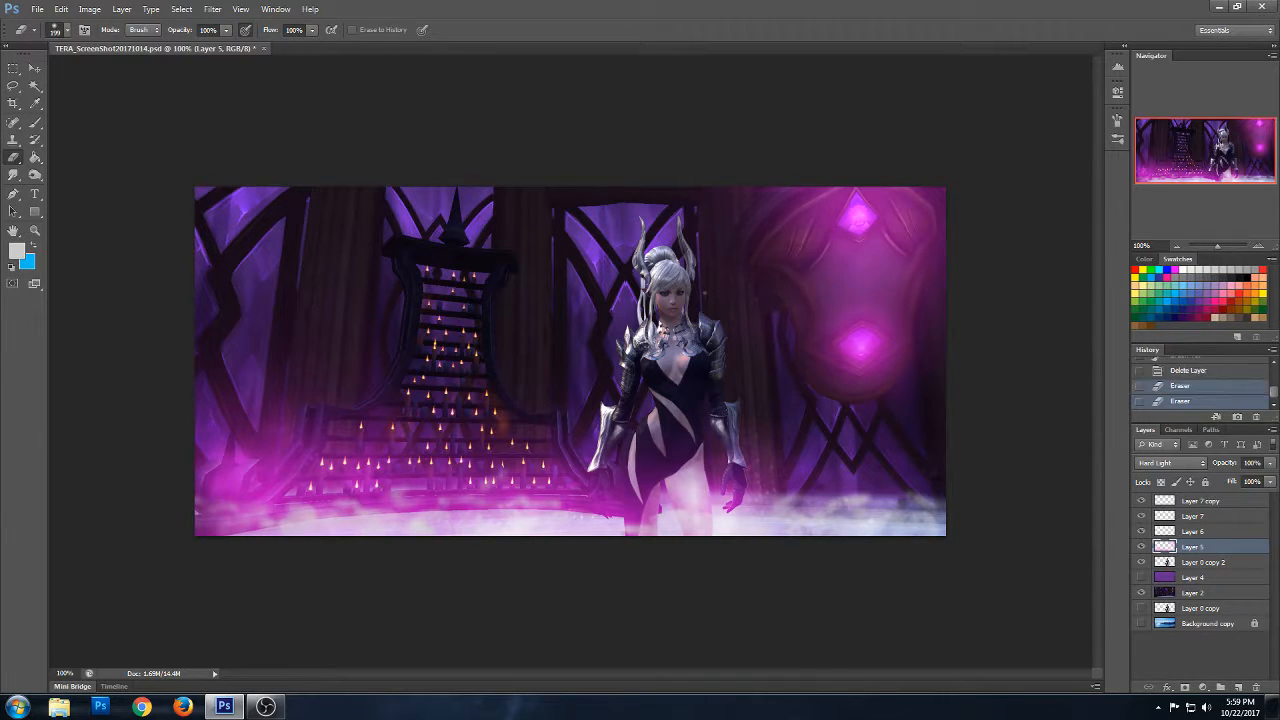
- Erase the excess pink haze between the two glowing crystals on Layer 5, undoing the dab over the lower crystal
{"action": "left_click", "coordinate": [868, 248]}
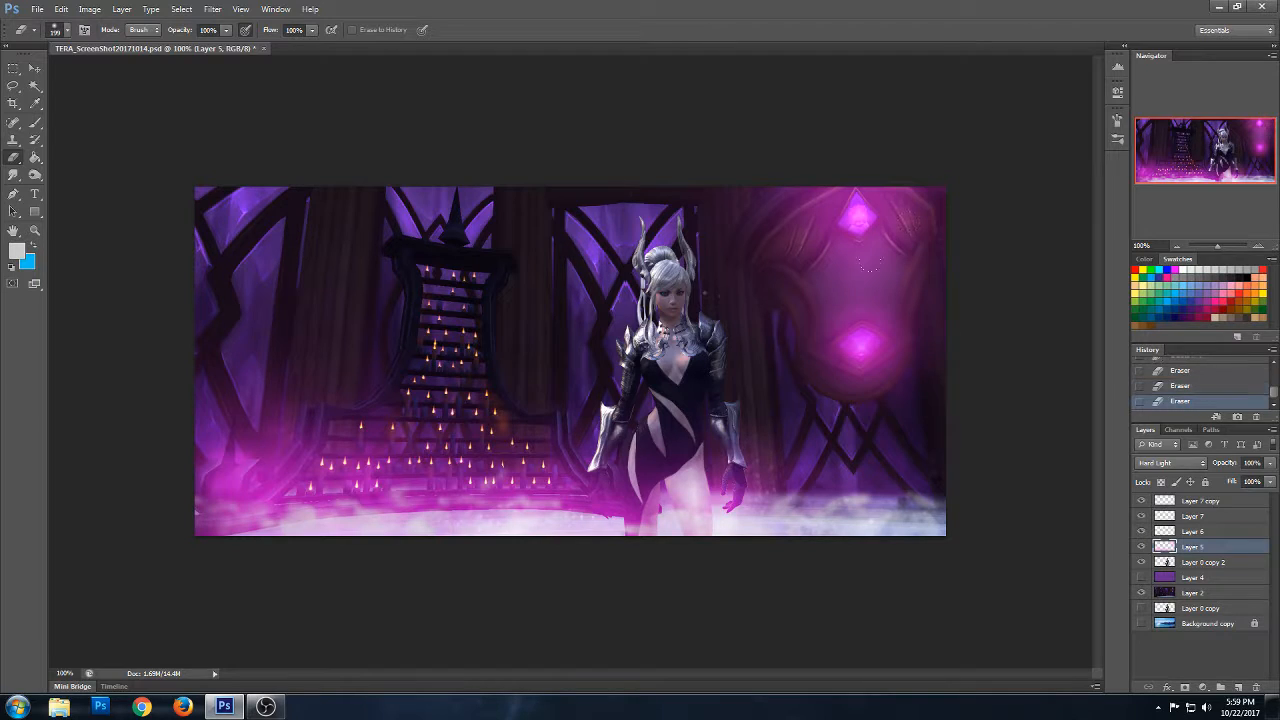
{"action": "left_click", "coordinate": [837, 278]}
{"action": "left_click", "coordinate": [895, 280]}
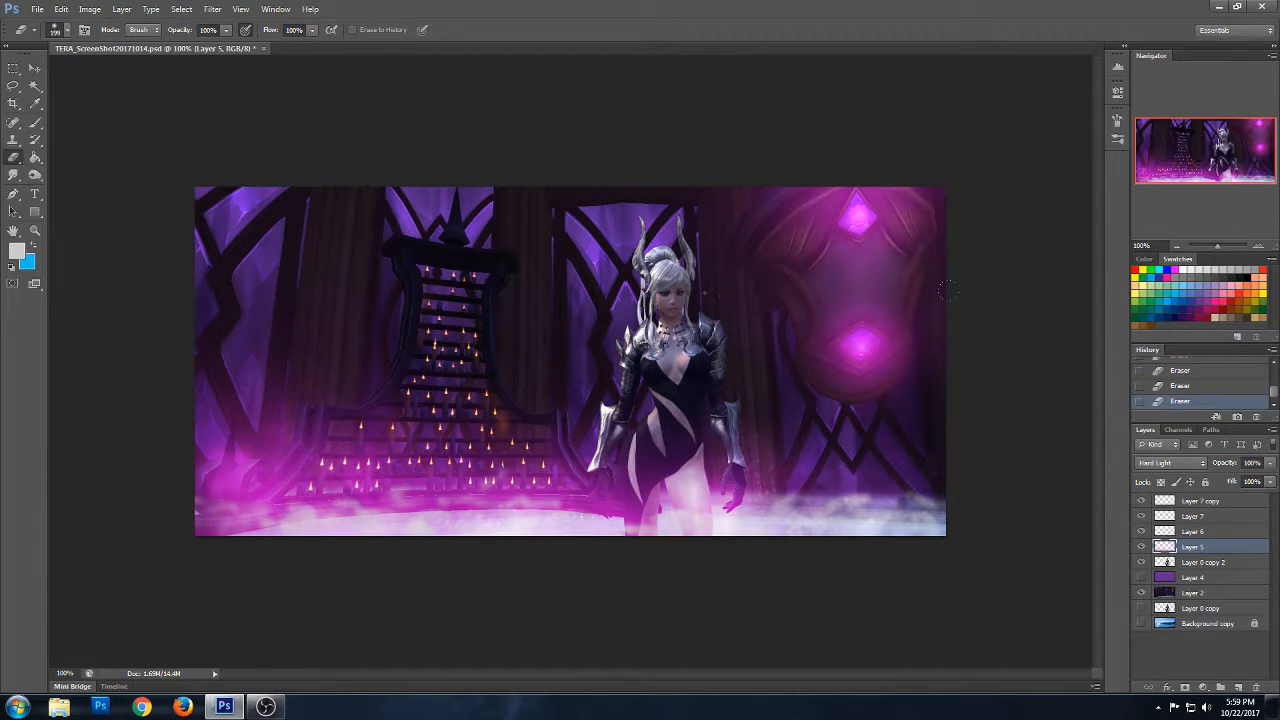
{"action": "left_click", "coordinate": [862, 364]}
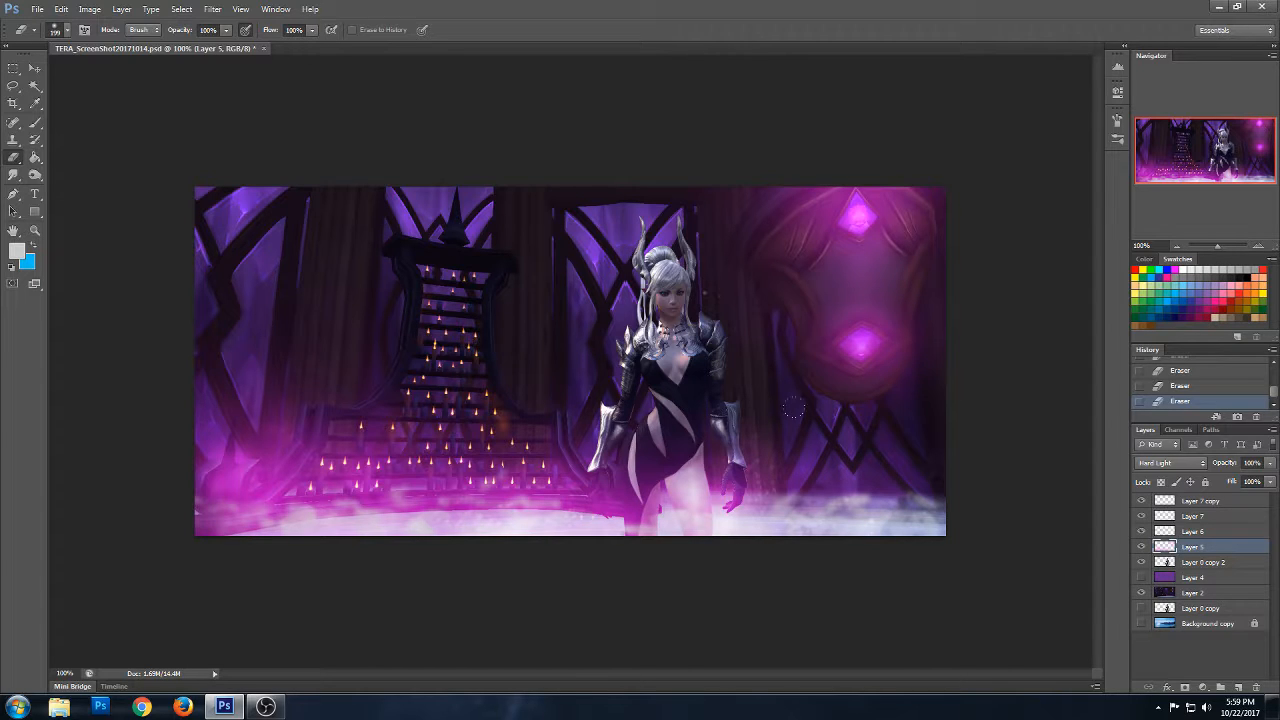
{"action": "key", "text": "ctrl+z"}
{"action": "left_click", "coordinate": [706, 293]}
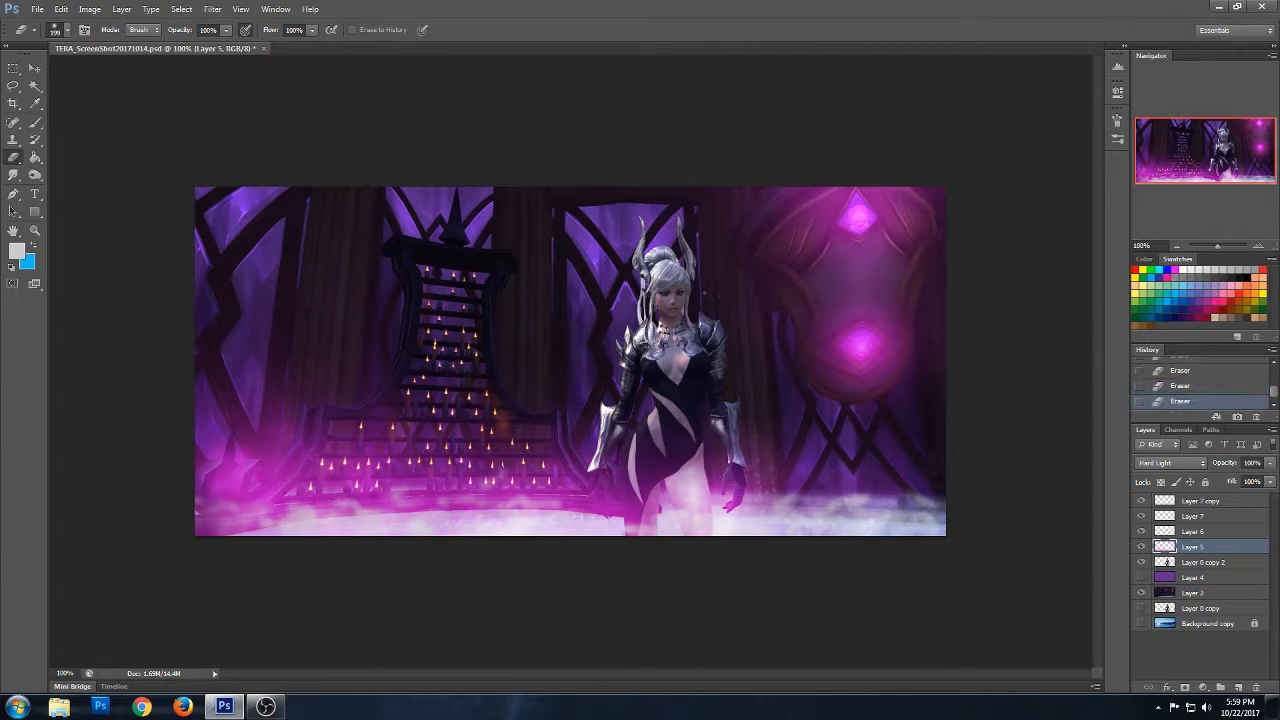
- Add a new layer above Layer 7 copy and set the brush's foreground colour to white
{"action": "left_click", "coordinate": [35, 122]}
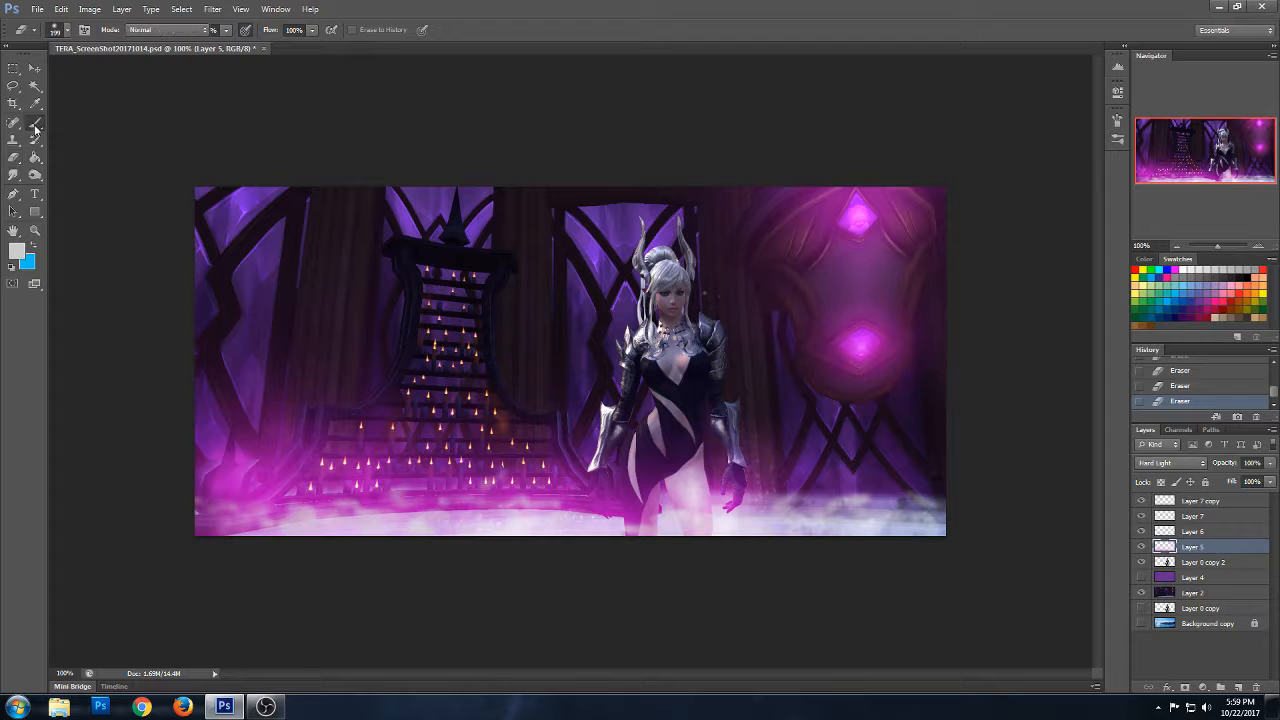
{"action": "left_click", "coordinate": [1206, 503]}
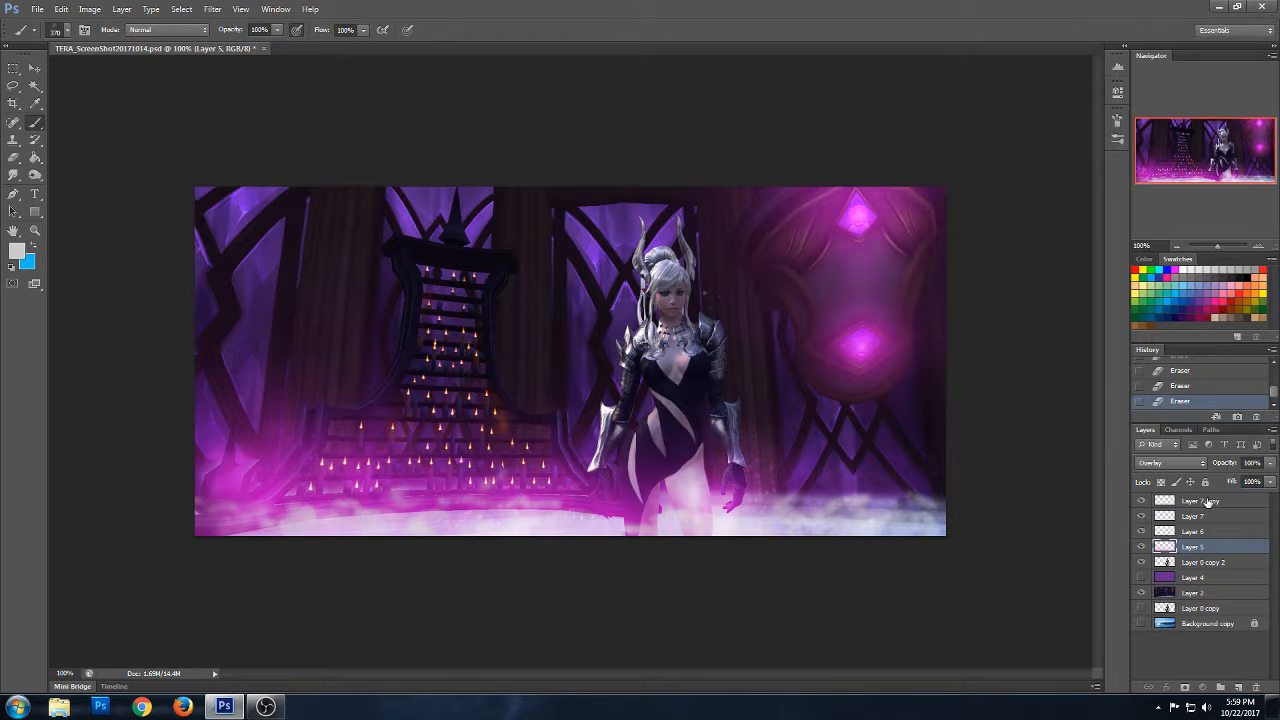
{"action": "left_click", "coordinate": [1238, 688]}
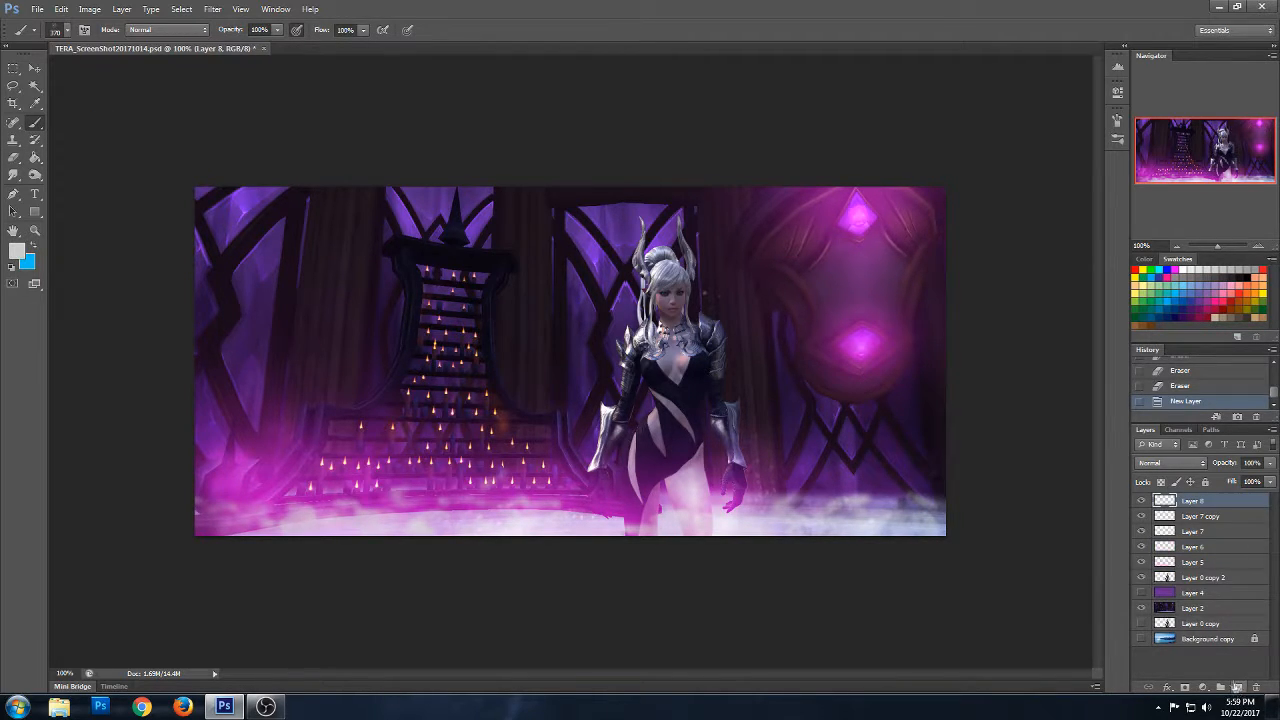
{"action": "left_click", "coordinate": [17, 252]}
{"action": "left_click", "coordinate": [997, 154]}
- Start loading a brush set through the Preset Manager and browse the brush files in the Brushes folder
{"action": "left_click", "coordinate": [63, 10]}
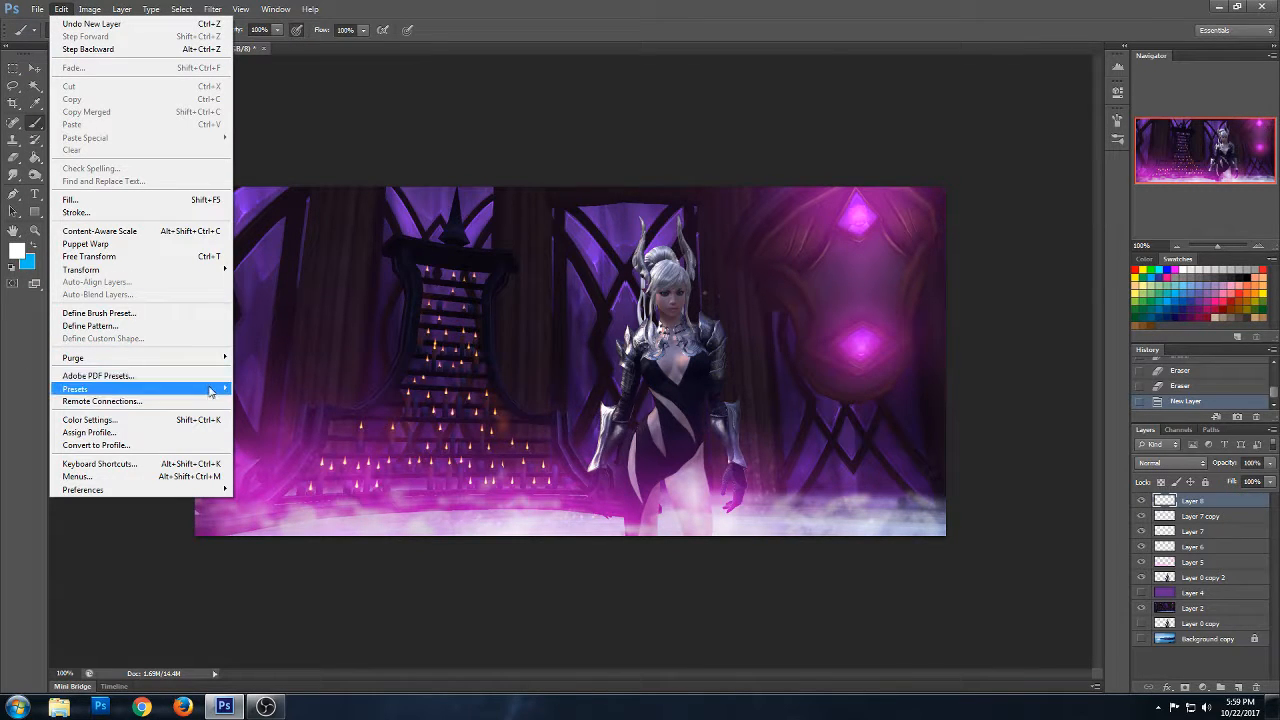
{"action": "mouse_move", "coordinate": [215, 389]}
{"action": "left_click", "coordinate": [270, 389]}
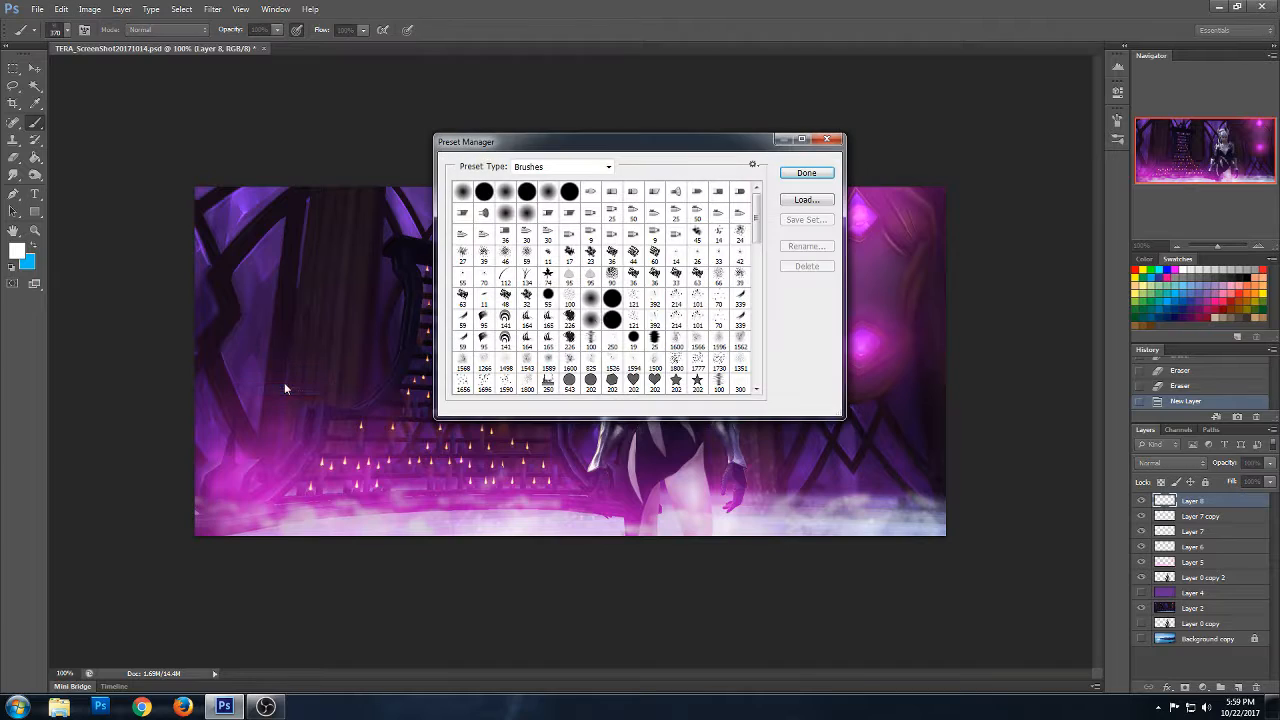
{"action": "left_click", "coordinate": [812, 199]}
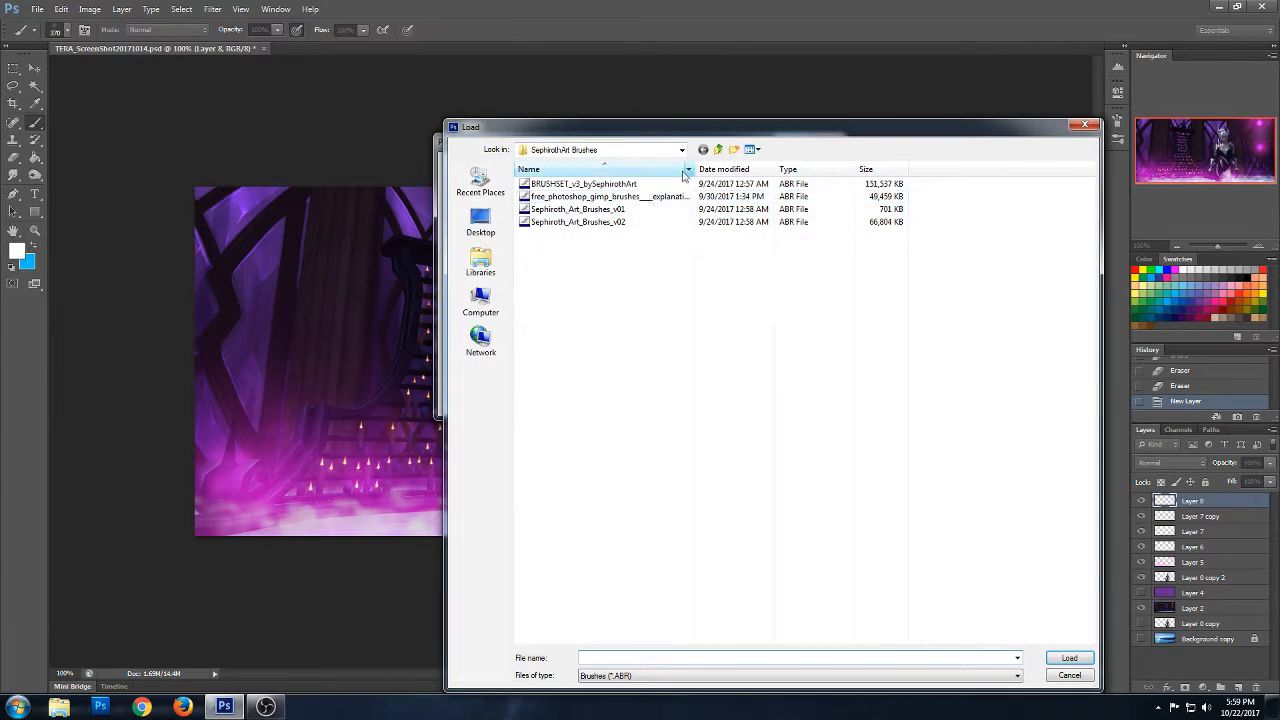
{"action": "left_click", "coordinate": [718, 150]}
{"action": "left_click_drag", "start_coordinate": [1090, 244], "coordinate": [1066, 562]}
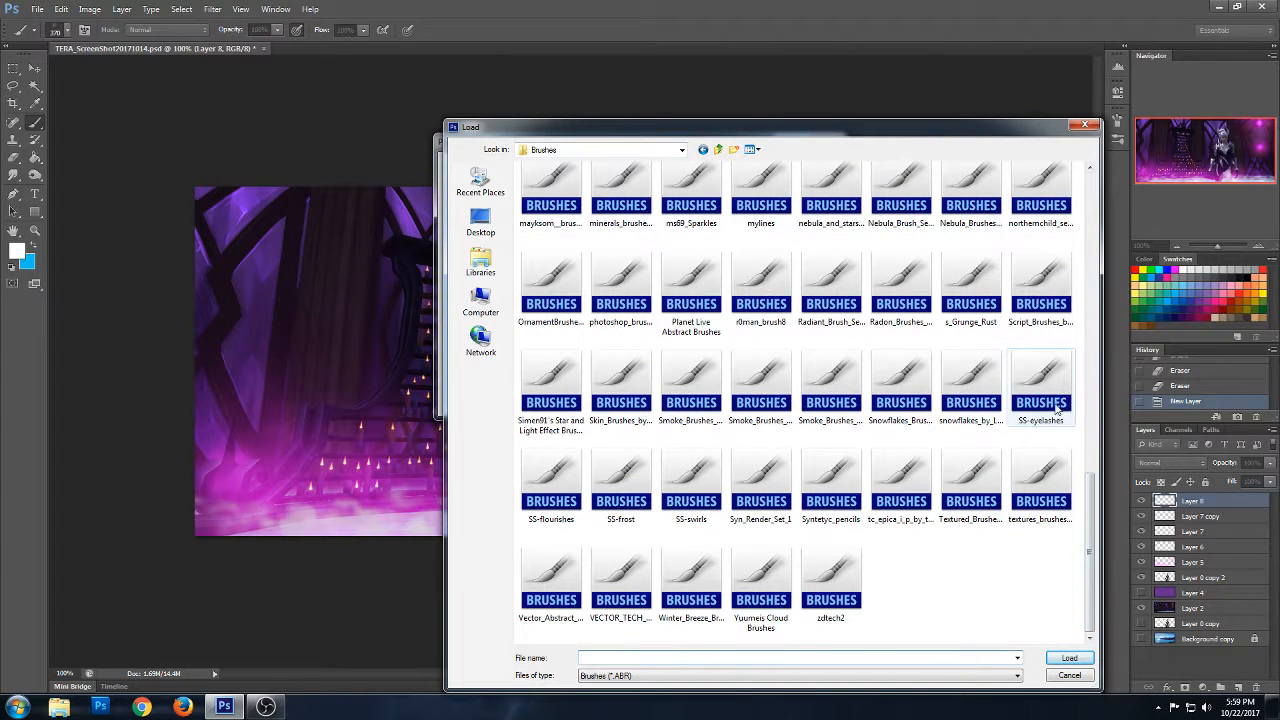
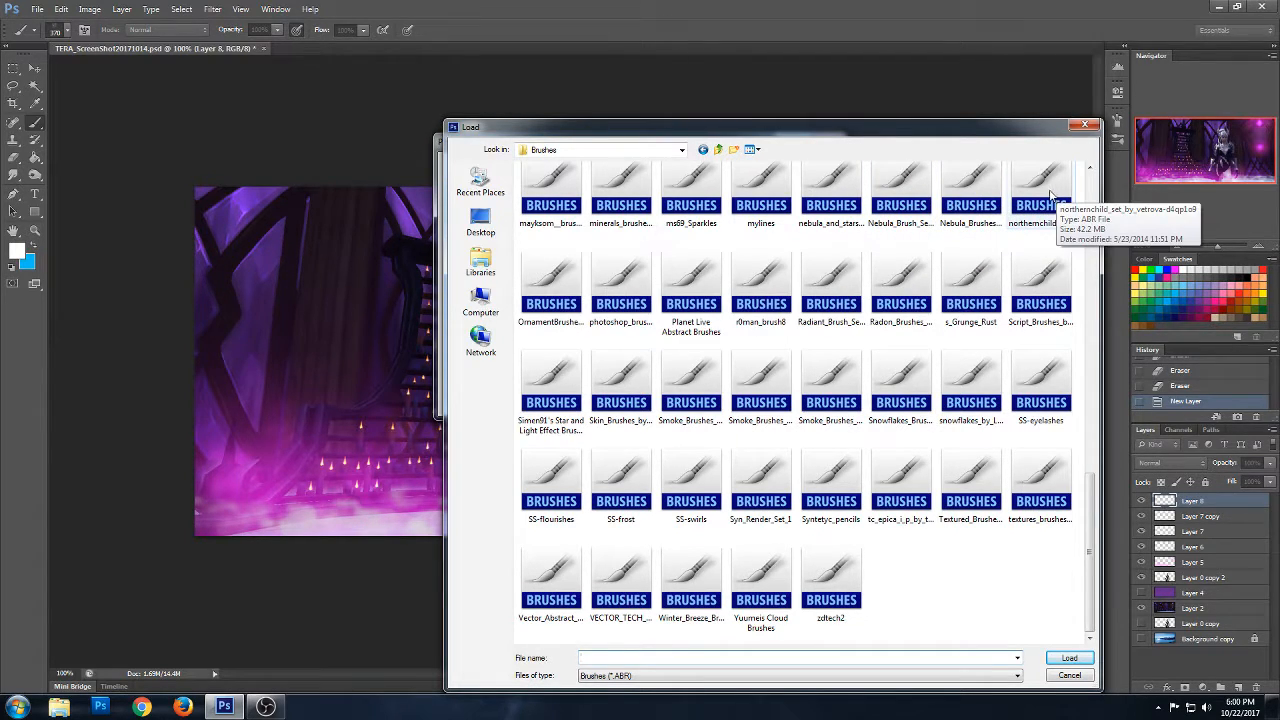
- Load the nebula_and_stars_brushes file into the brush presets and close the Preset Manager
{"action": "left_click", "coordinate": [830, 195]}
{"action": "left_click", "coordinate": [1068, 660]}
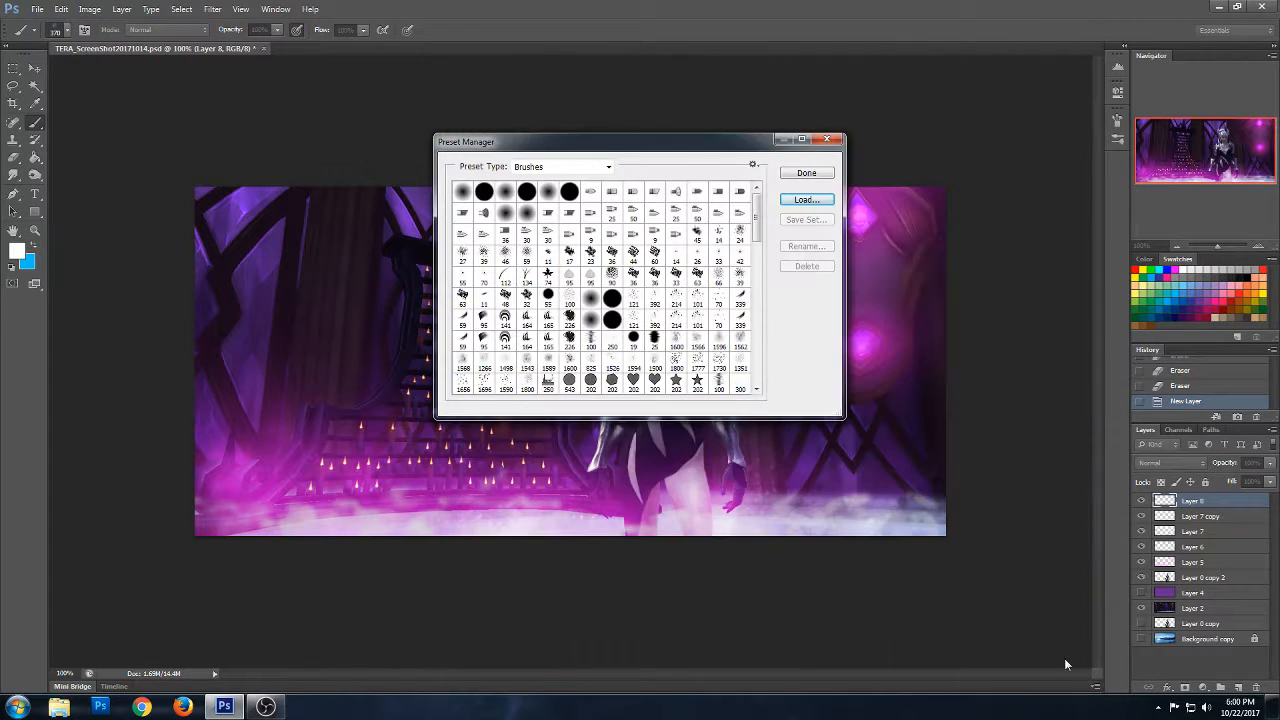
{"action": "left_click_drag", "start_coordinate": [757, 215], "coordinate": [756, 378]}
{"action": "left_click", "coordinate": [806, 199]}
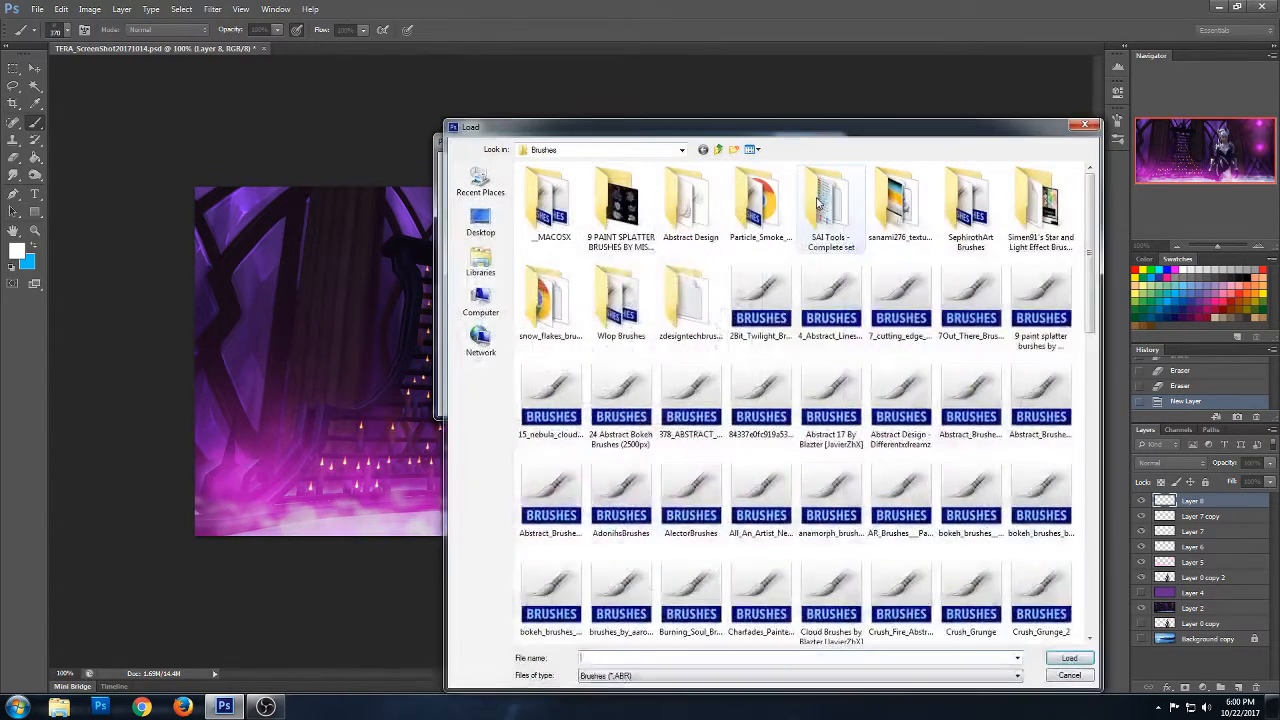
{"action": "left_click", "coordinate": [1085, 126]}
{"action": "left_click", "coordinate": [818, 172]}
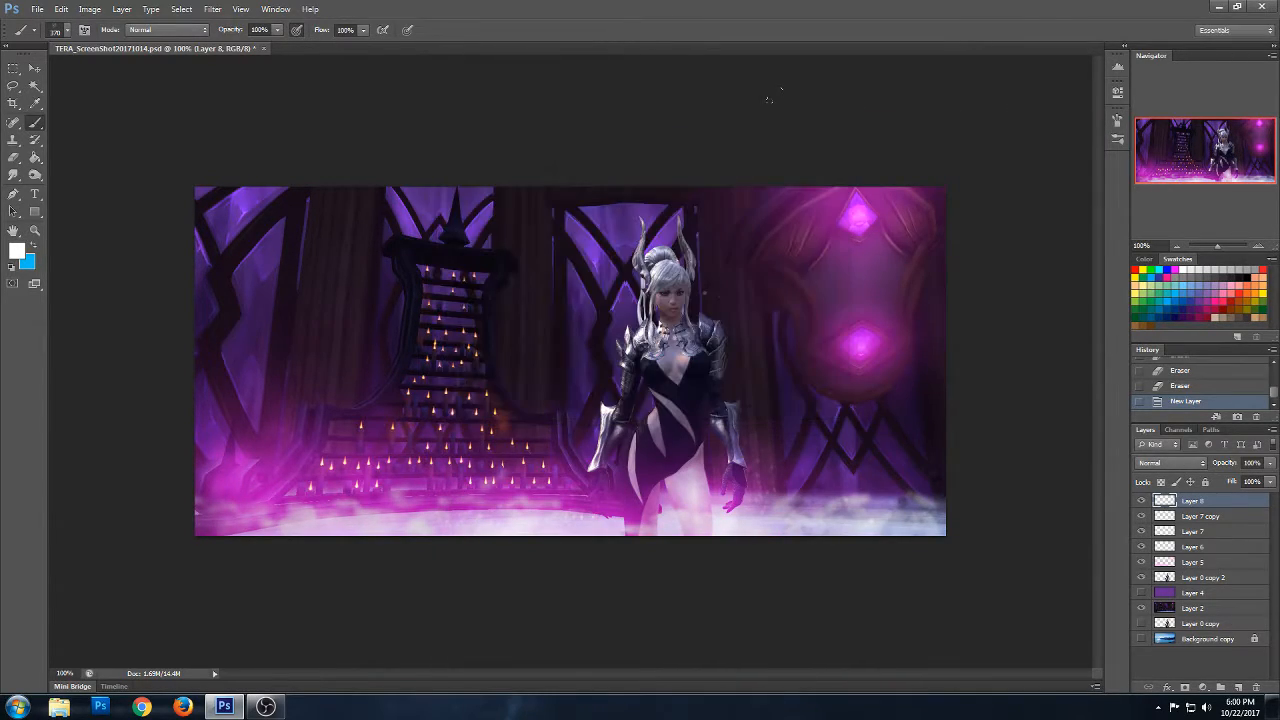
- Choose the newly loaded 52 px star brush and dab small white stars around both glowing crystals on Layer 8
{"action": "left_click", "coordinate": [66, 29]}
{"action": "scroll", "coordinate": [150, 161], "scroll_direction": "down", "scroll_amount": 10}
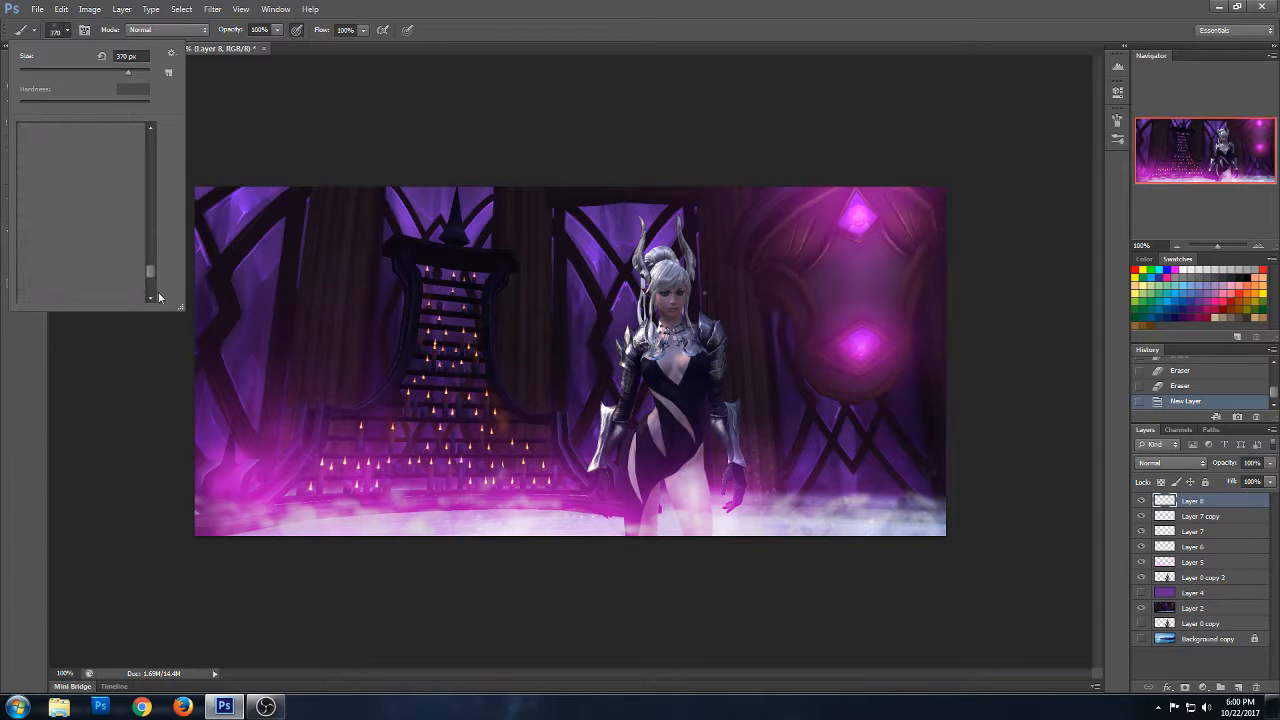
{"action": "left_click_drag", "start_coordinate": [151, 274], "coordinate": [150, 299]}
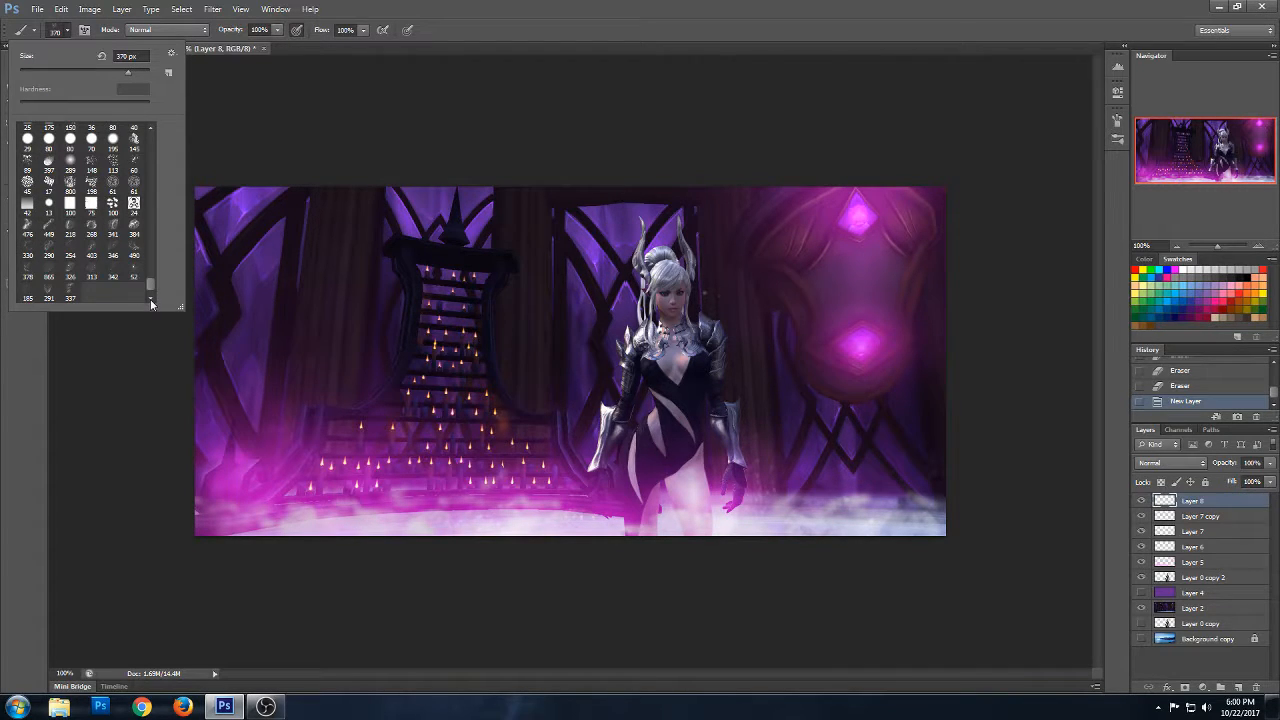
{"action": "left_click", "coordinate": [134, 272]}
{"action": "left_click", "coordinate": [826, 220]}
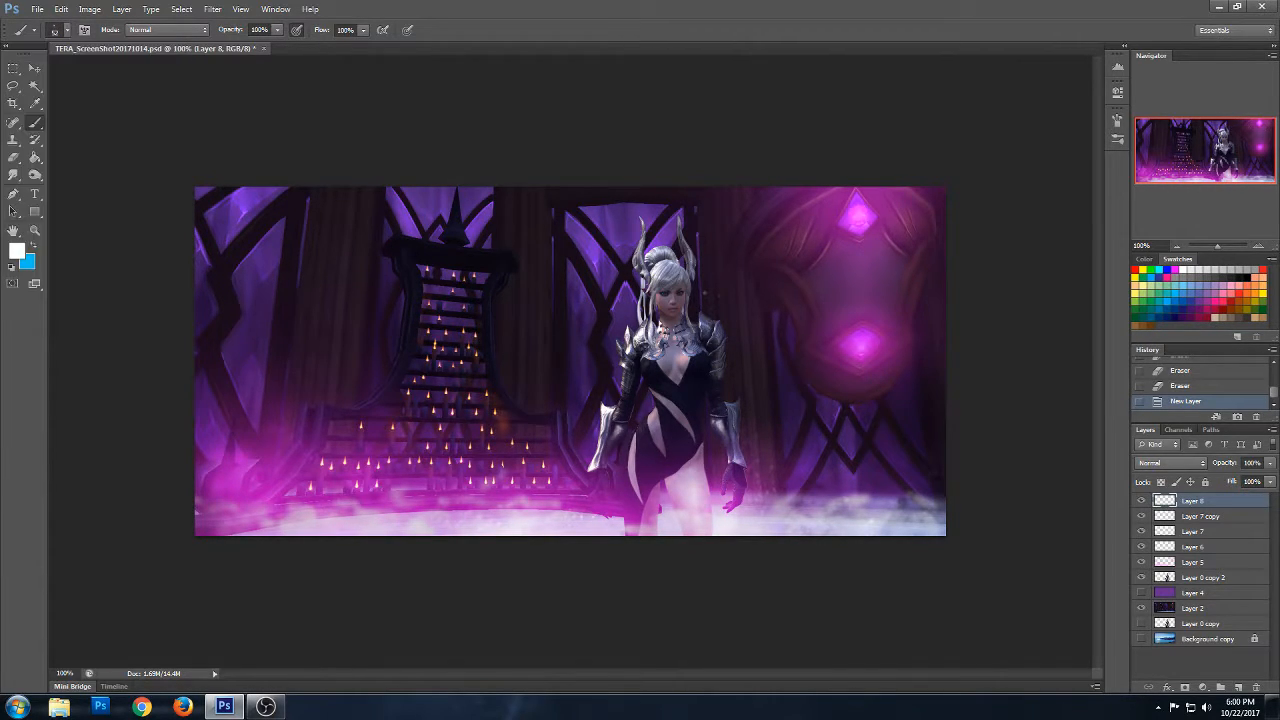
{"action": "left_click", "coordinate": [841, 328]}
{"action": "left_click", "coordinate": [878, 326]}
{"action": "left_click", "coordinate": [893, 220]}
{"action": "left_click", "coordinate": [883, 208]}
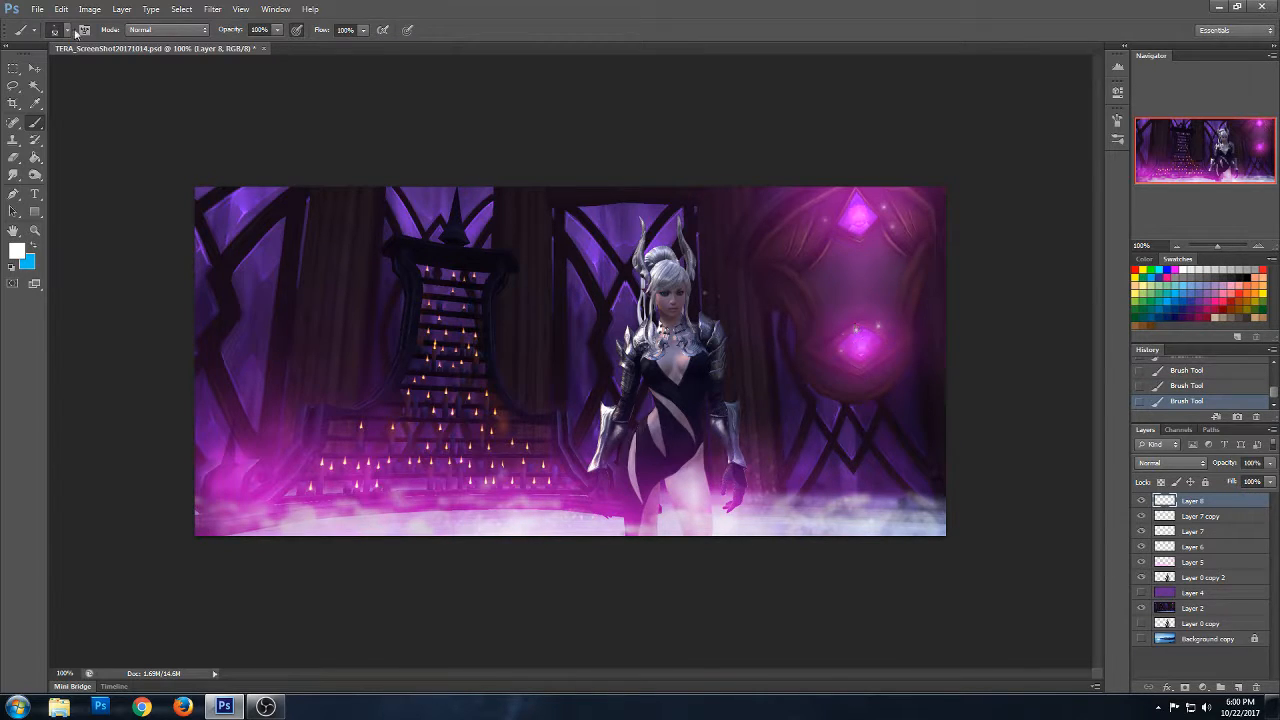
- Switch to the 342 px star-cluster brush and scatter white stars across the hanging ornament between the crystals
{"action": "left_click", "coordinate": [66, 30]}
{"action": "left_click", "coordinate": [114, 278]}
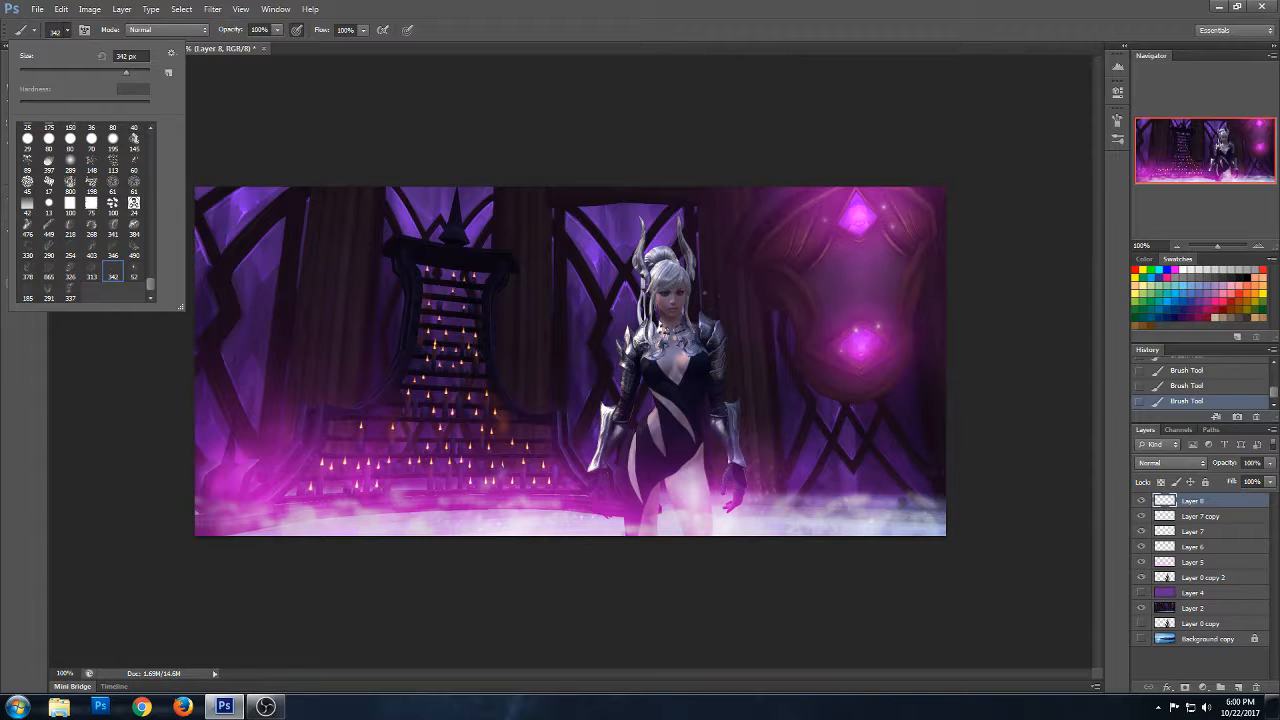
{"action": "left_click", "coordinate": [820, 262]}
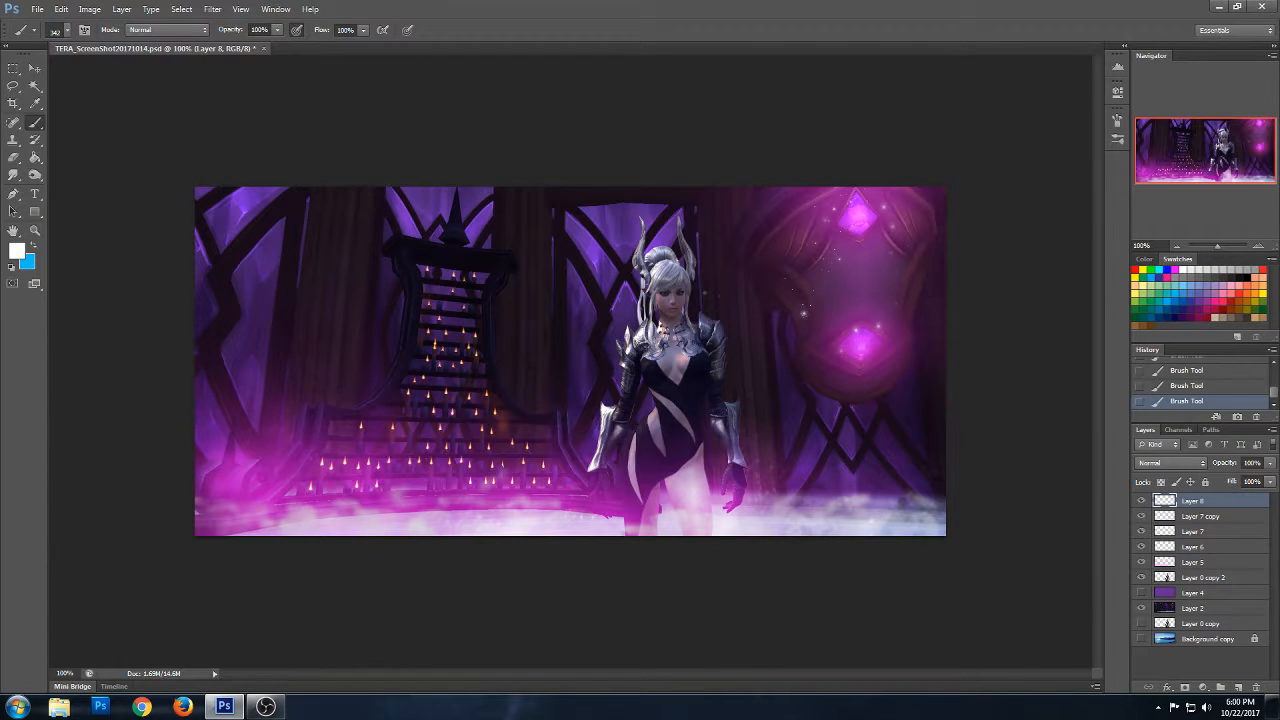
{"action": "left_click", "coordinate": [850, 325]}
- Duplicate Layer 8 and set the blend mode of both Layer 8 and its copy to Overlay
{"action": "right_click", "coordinate": [1203, 500]}
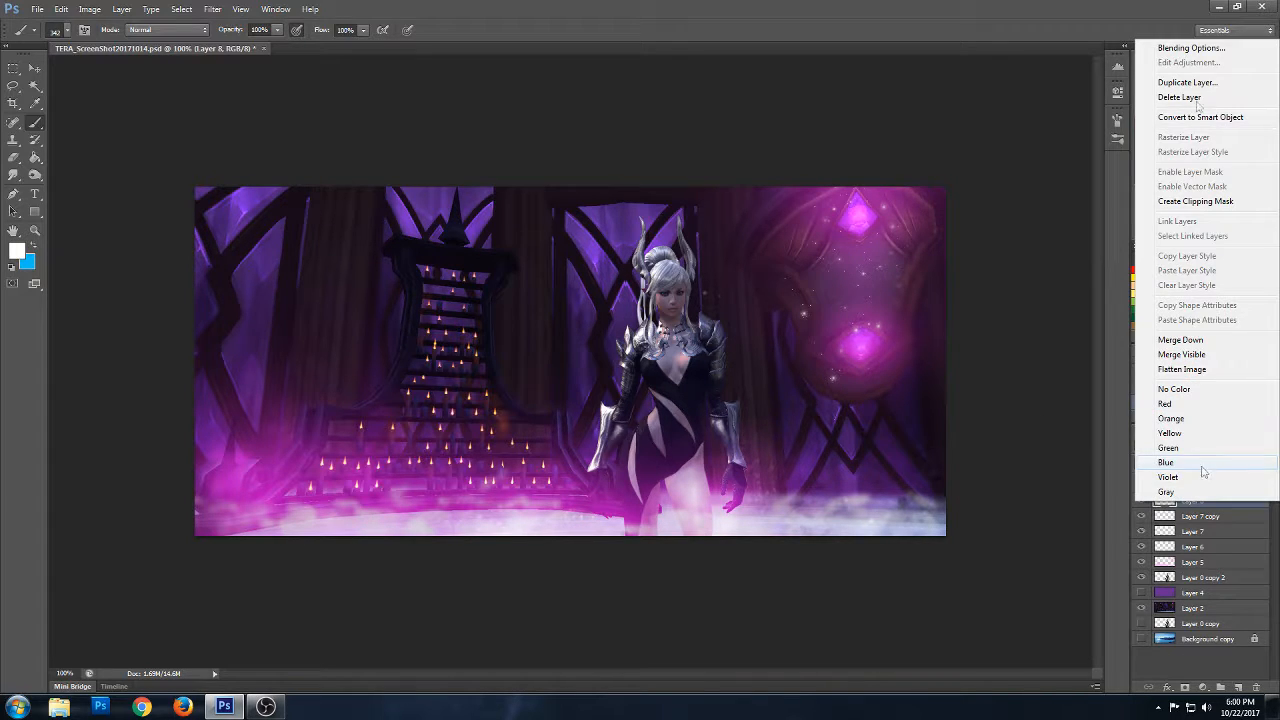
{"action": "left_click", "coordinate": [1187, 82]}
{"action": "left_click", "coordinate": [765, 216]}
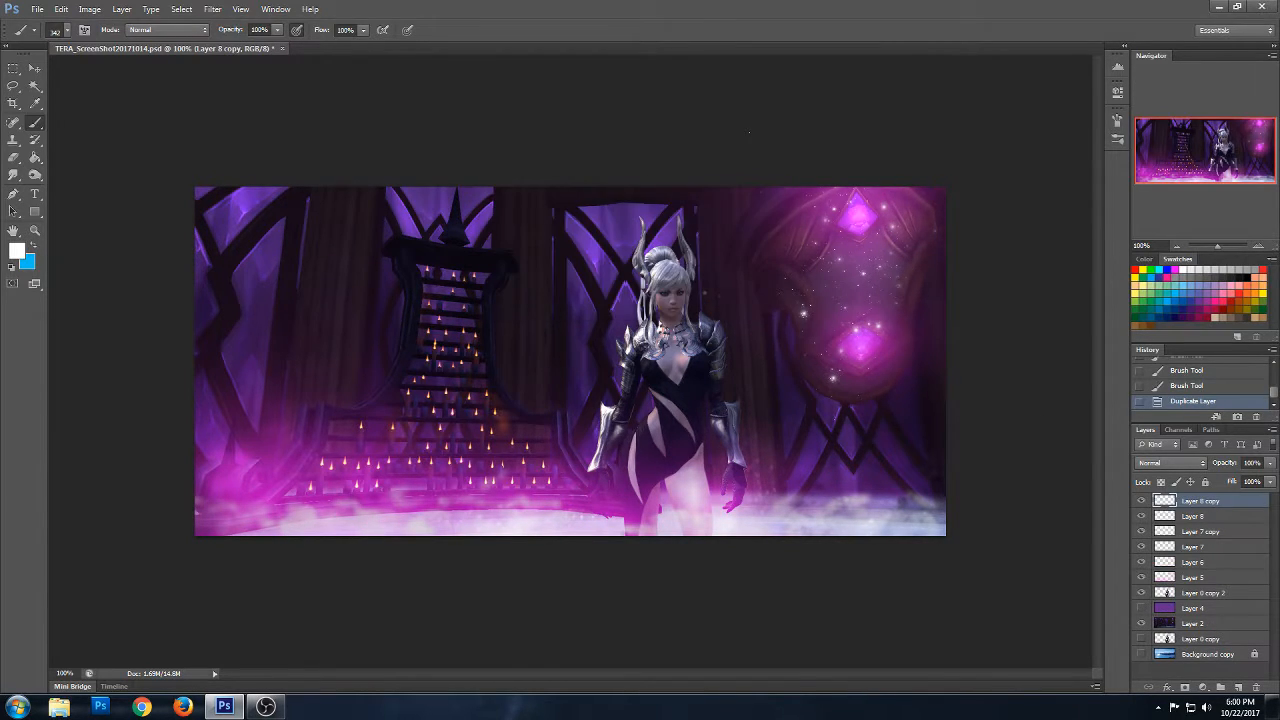
{"action": "left_click", "coordinate": [1190, 515]}
{"action": "left_click", "coordinate": [1185, 463]}
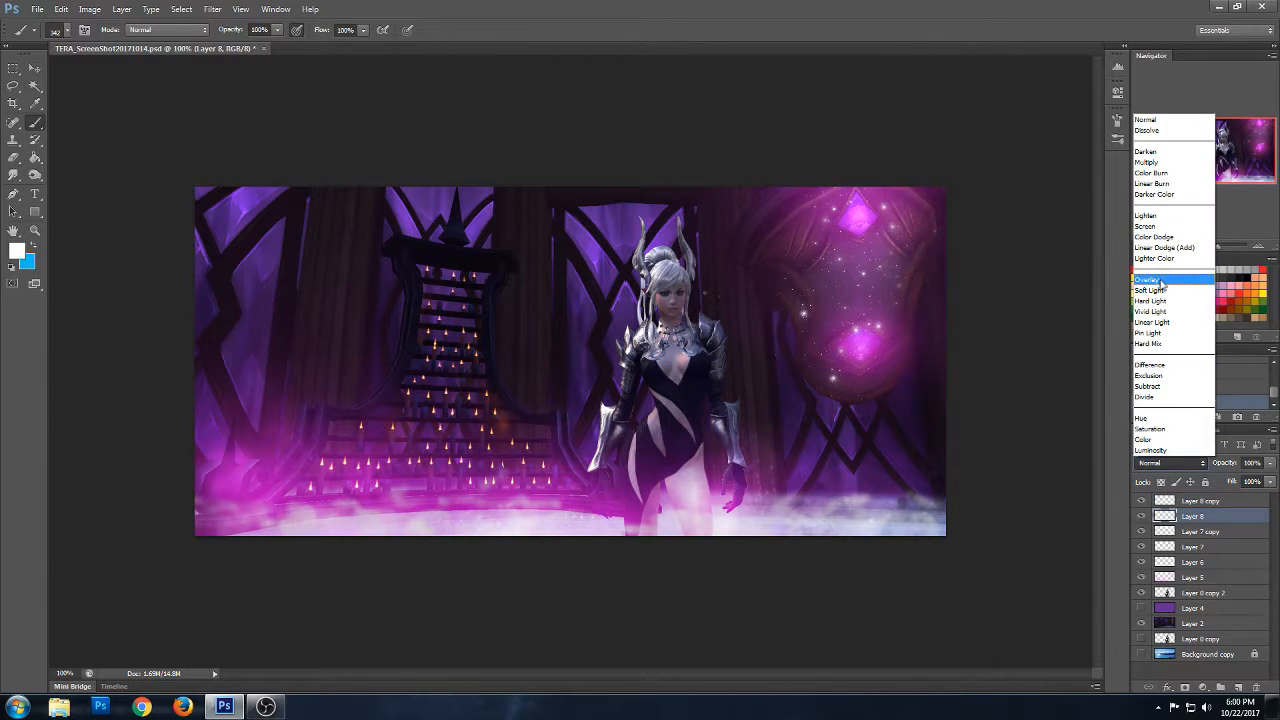
{"action": "left_click", "coordinate": [1170, 281]}
{"action": "left_click", "coordinate": [1190, 500]}
{"action": "left_click", "coordinate": [1183, 463]}
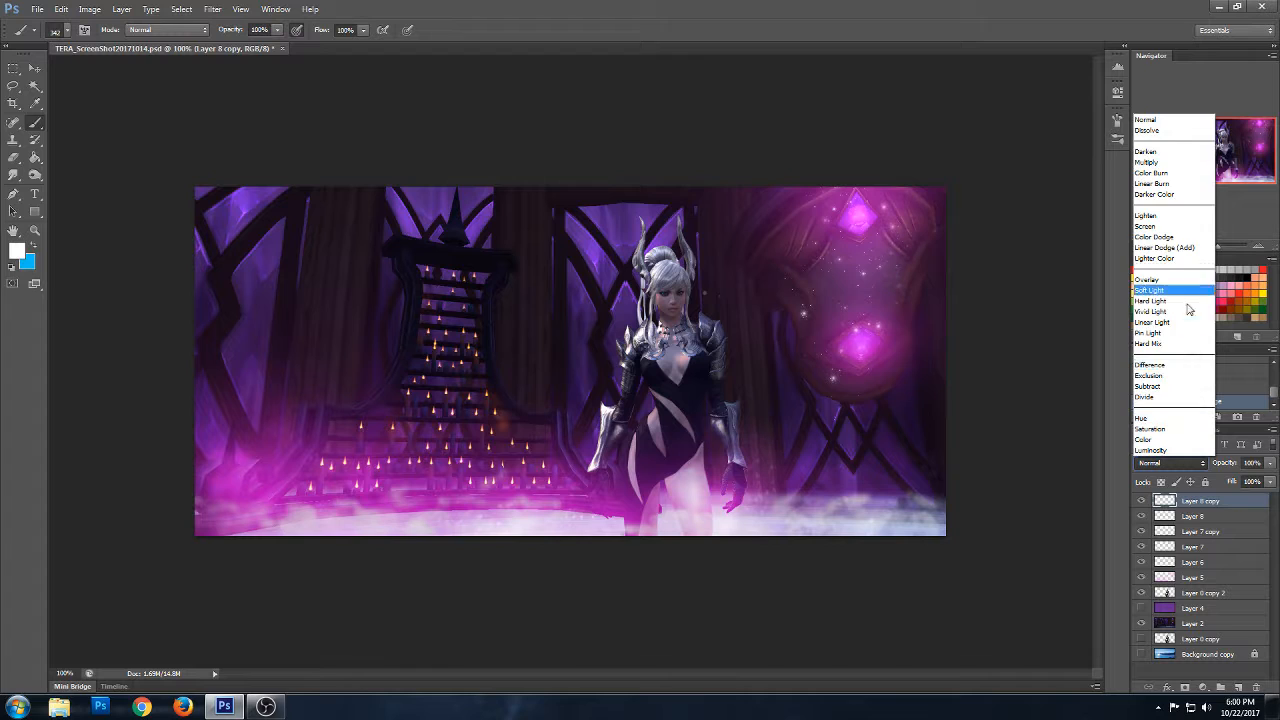
{"action": "left_click", "coordinate": [1165, 281]}
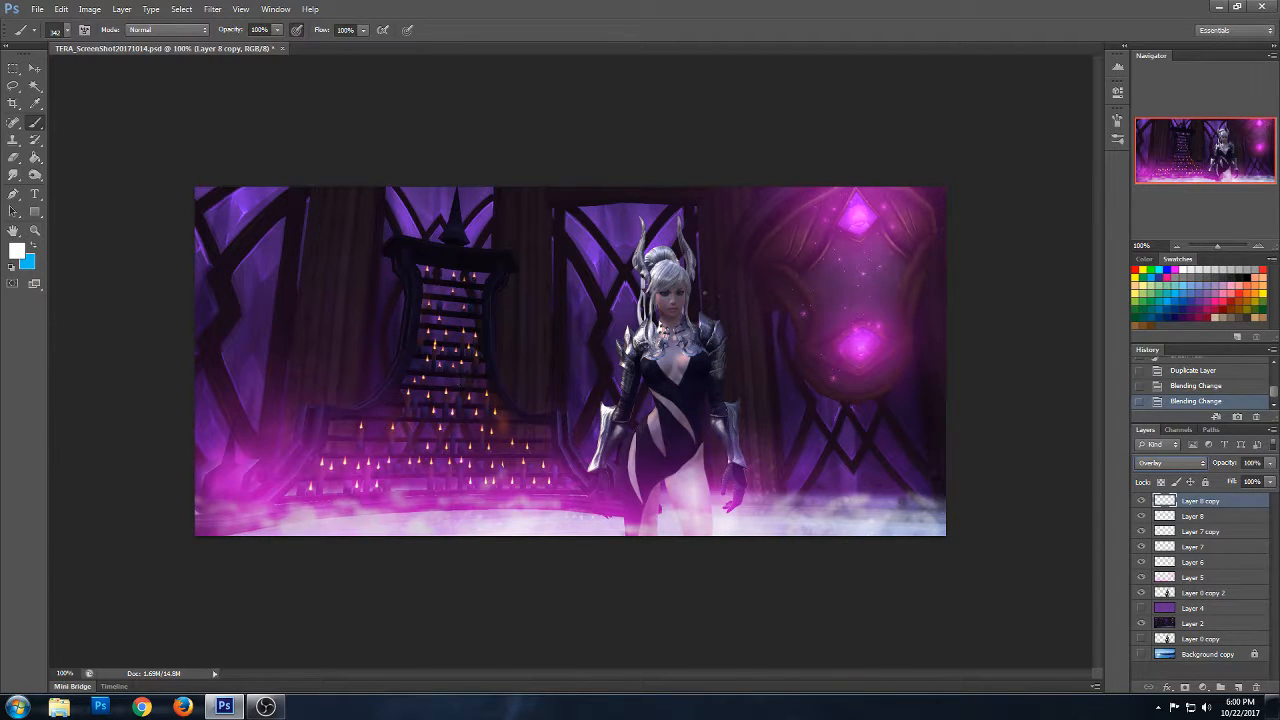
- Add a new layer above Layer 8 copy and stamp white star clusters over the staircase and beside the character
{"action": "left_click", "coordinate": [1238, 688]}
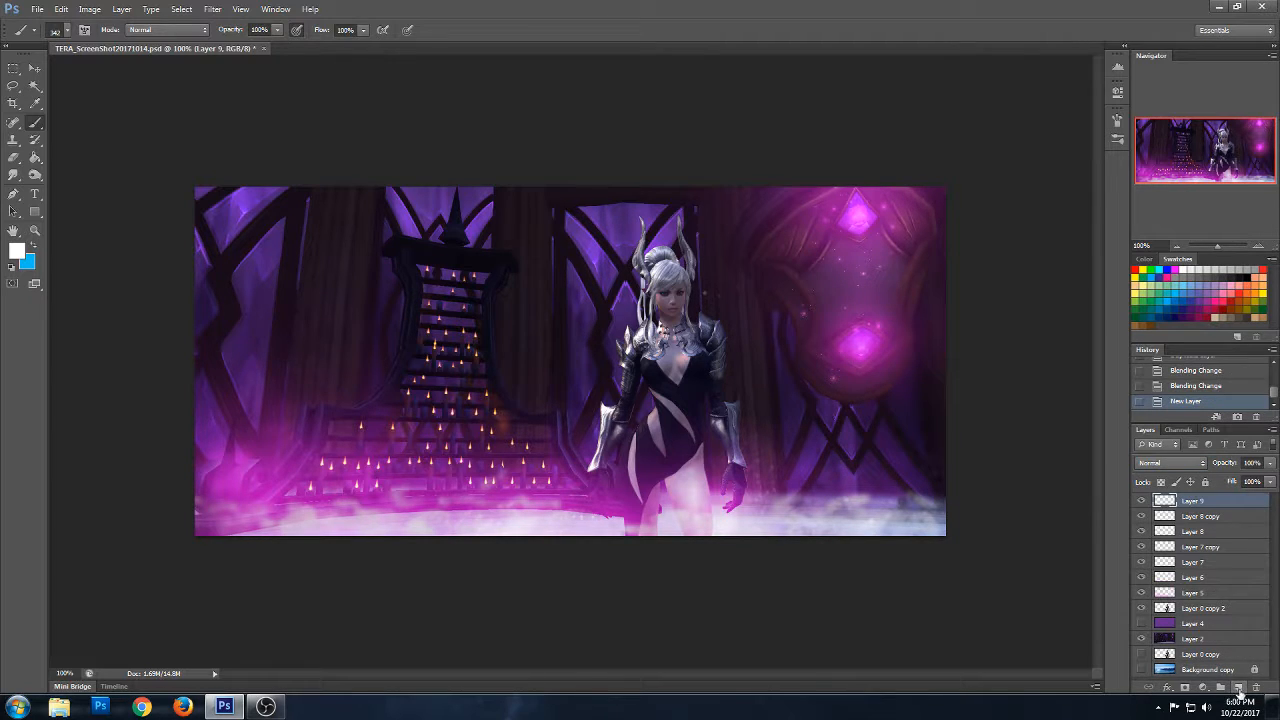
{"action": "left_click", "coordinate": [830, 430]}
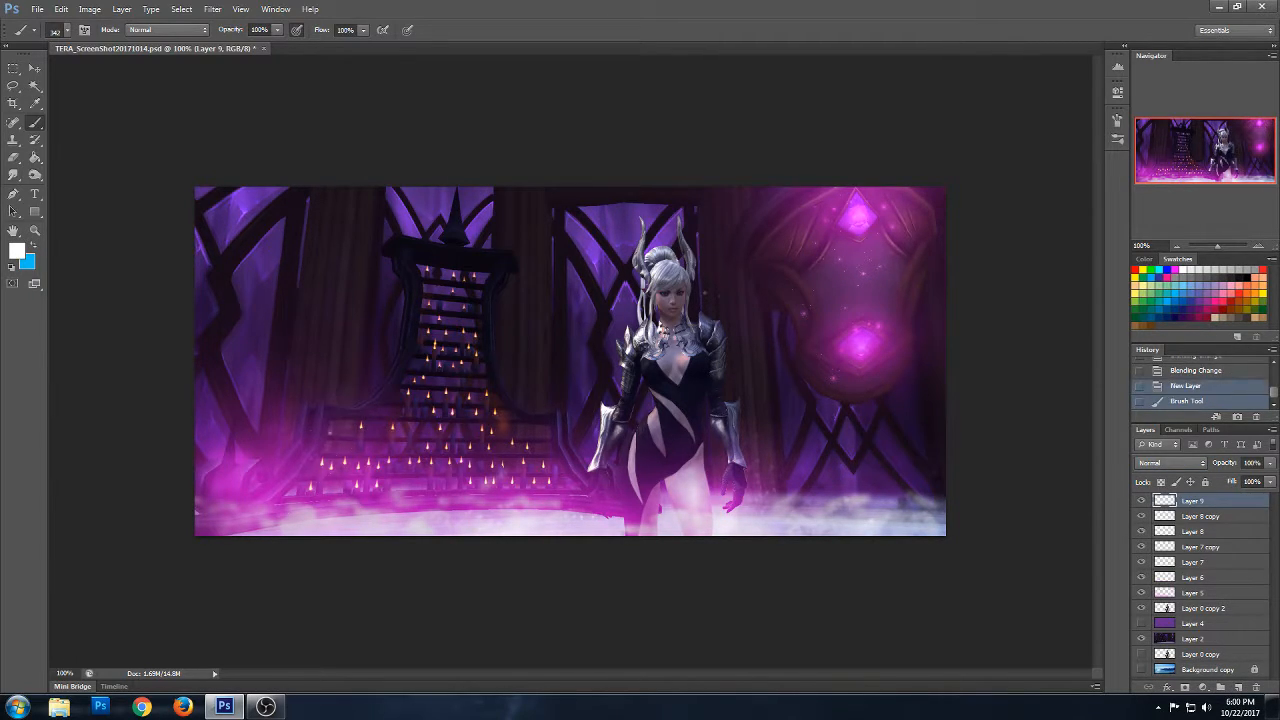
{"action": "left_click", "coordinate": [345, 400]}
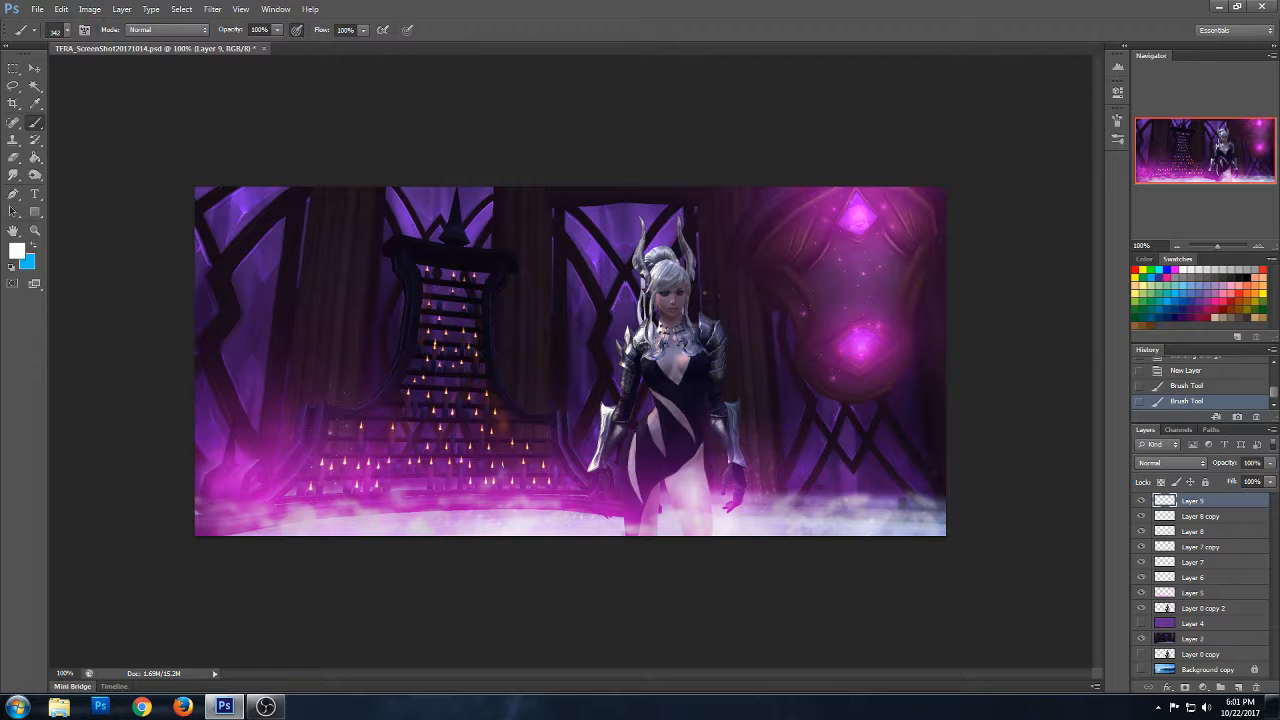
{"action": "left_click", "coordinate": [780, 440]}
{"action": "left_click", "coordinate": [480, 440]}
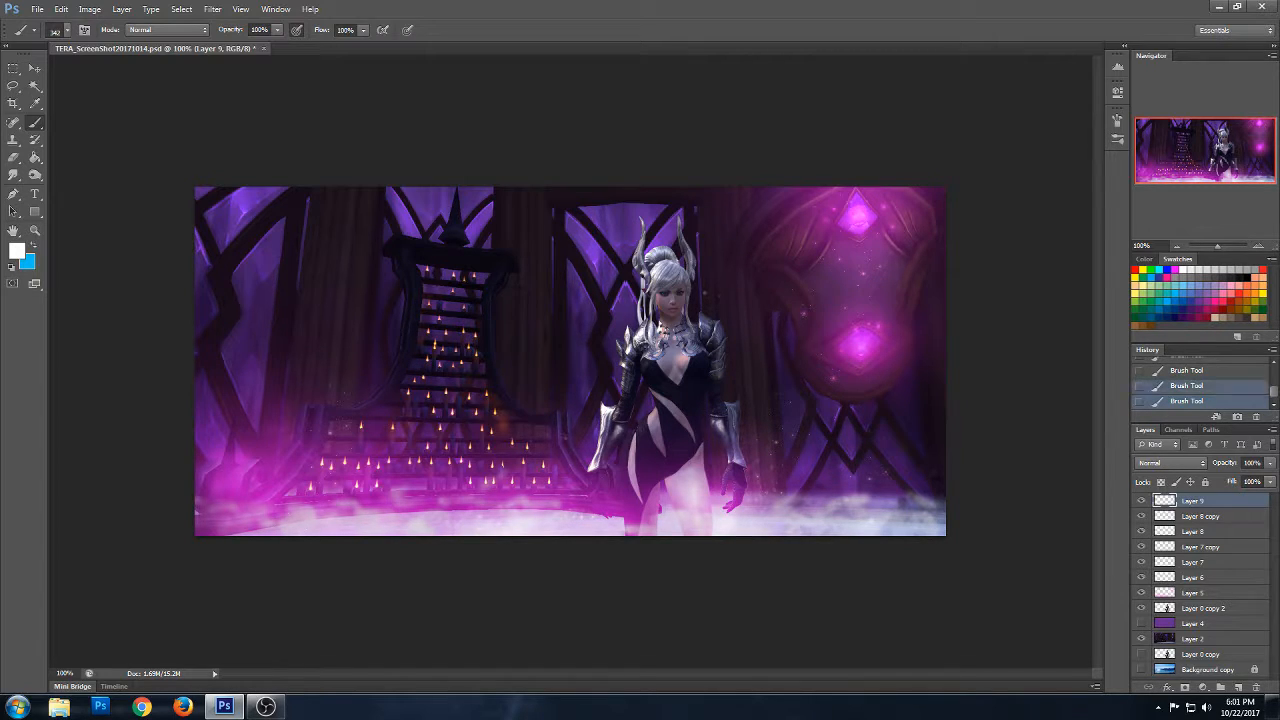
{"action": "left_click", "coordinate": [455, 350]}
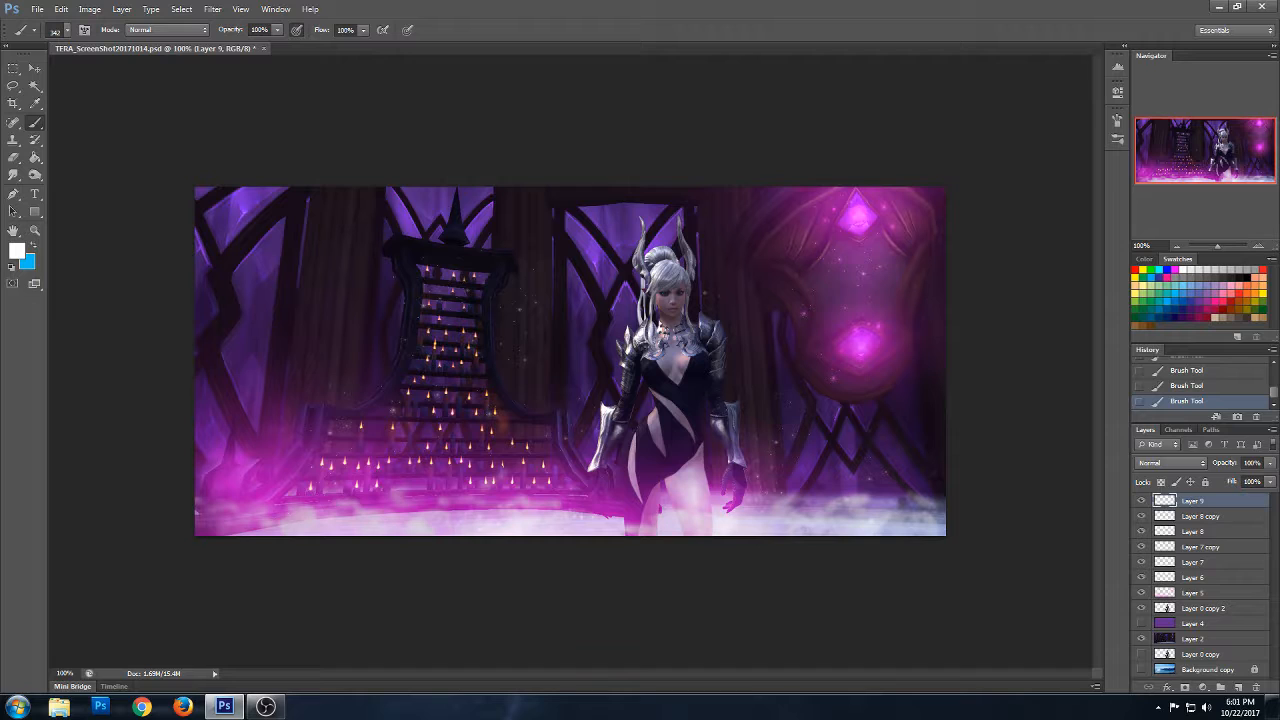
- Set Layer 9's blend mode to Overlay and duplicate the layer
{"action": "left_click", "coordinate": [1166, 463]}
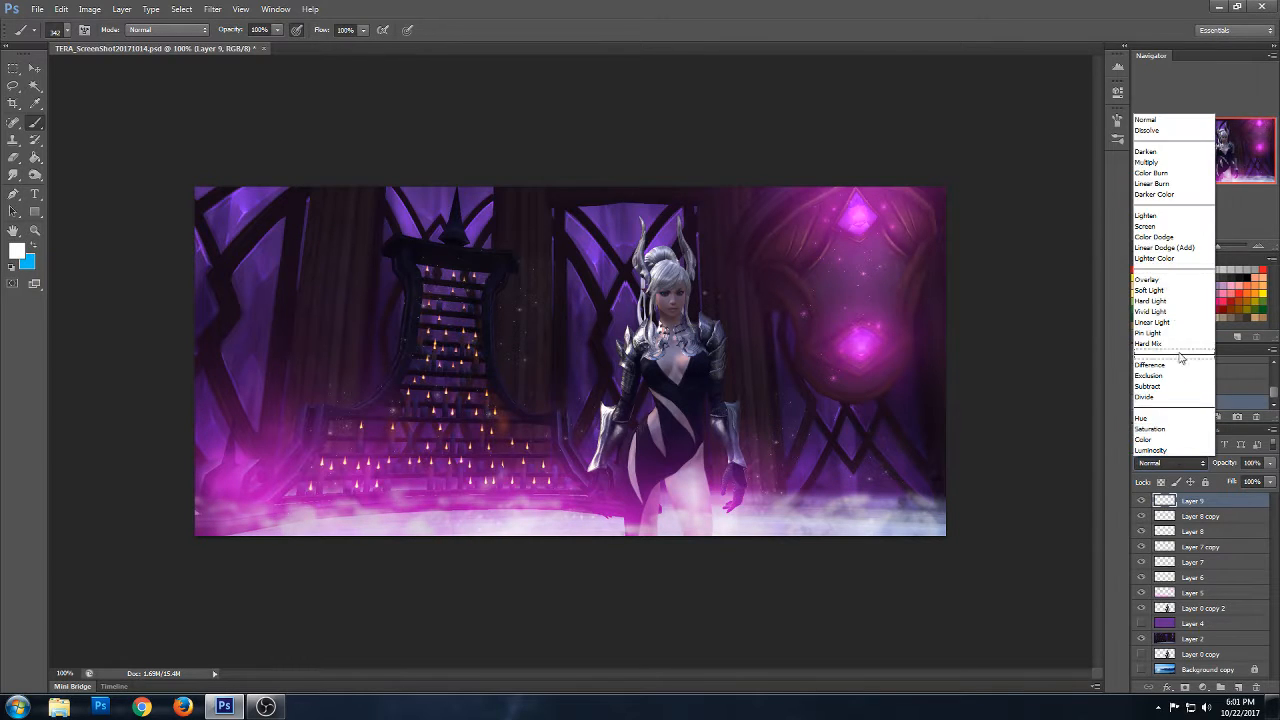
{"action": "left_click", "coordinate": [1166, 276]}
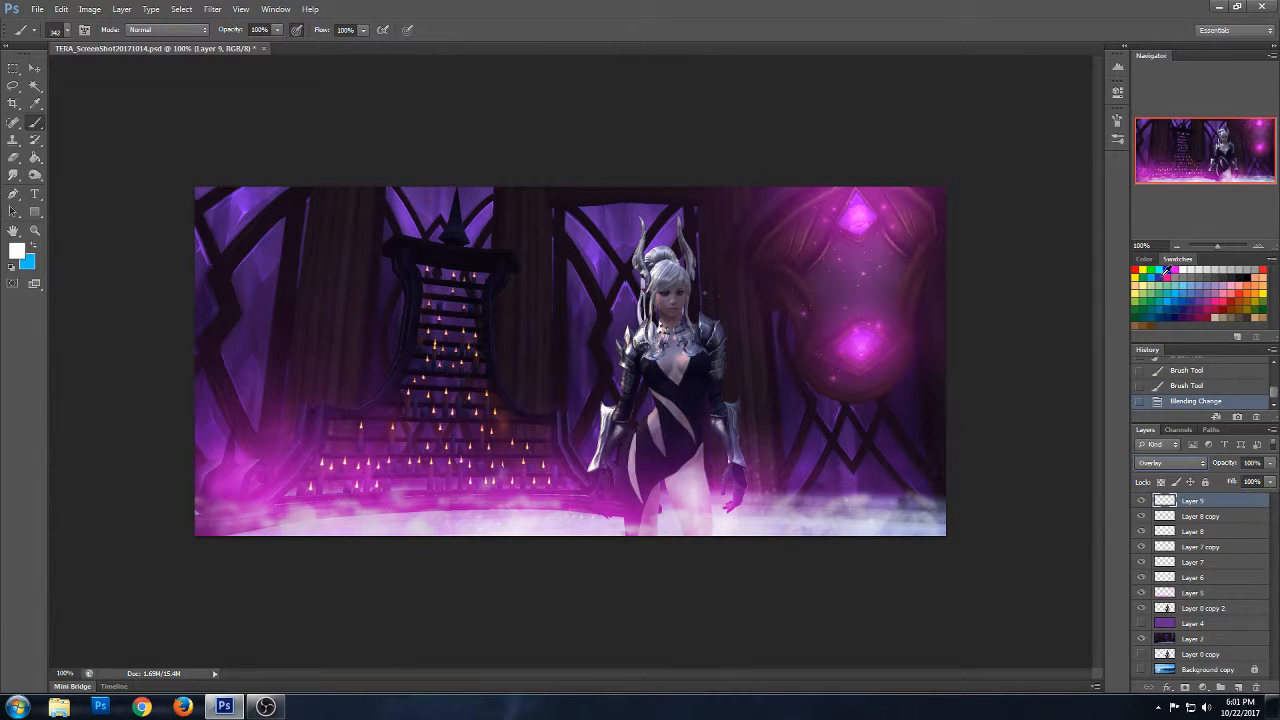
{"action": "right_click", "coordinate": [1195, 504]}
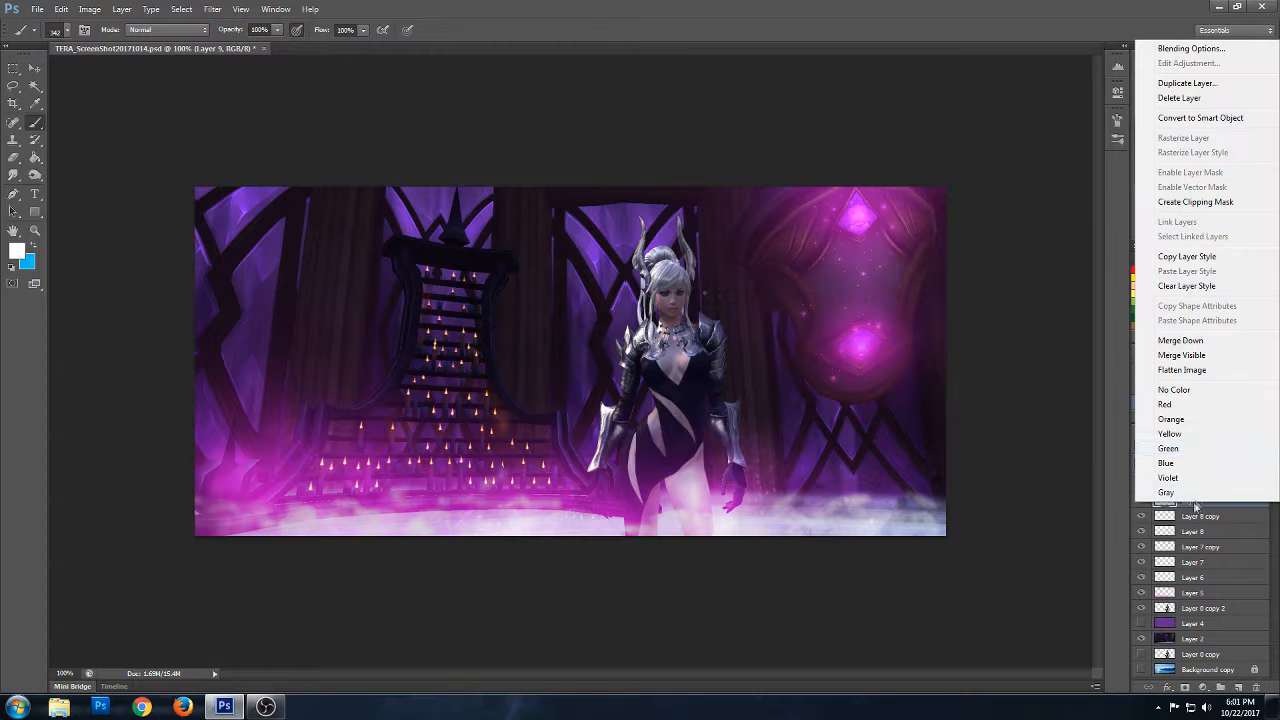
{"action": "left_click", "coordinate": [1188, 83]}
{"action": "left_click", "coordinate": [750, 218]}
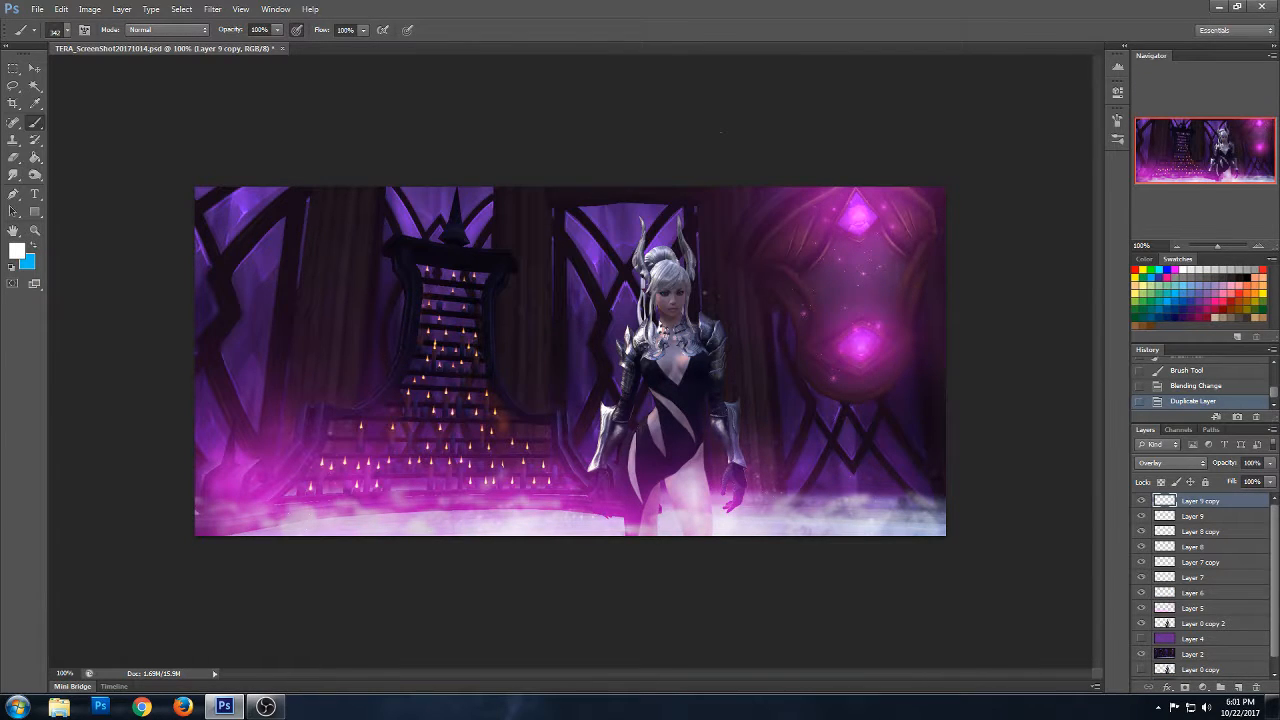
- Choose the 337 px brush and stamp white texture over the lower left glow and the right end of the floor on Layer 9 copy
{"action": "left_click", "coordinate": [69, 31]}
{"action": "left_click", "coordinate": [71, 298]}
{"action": "left_click", "coordinate": [343, 537]}
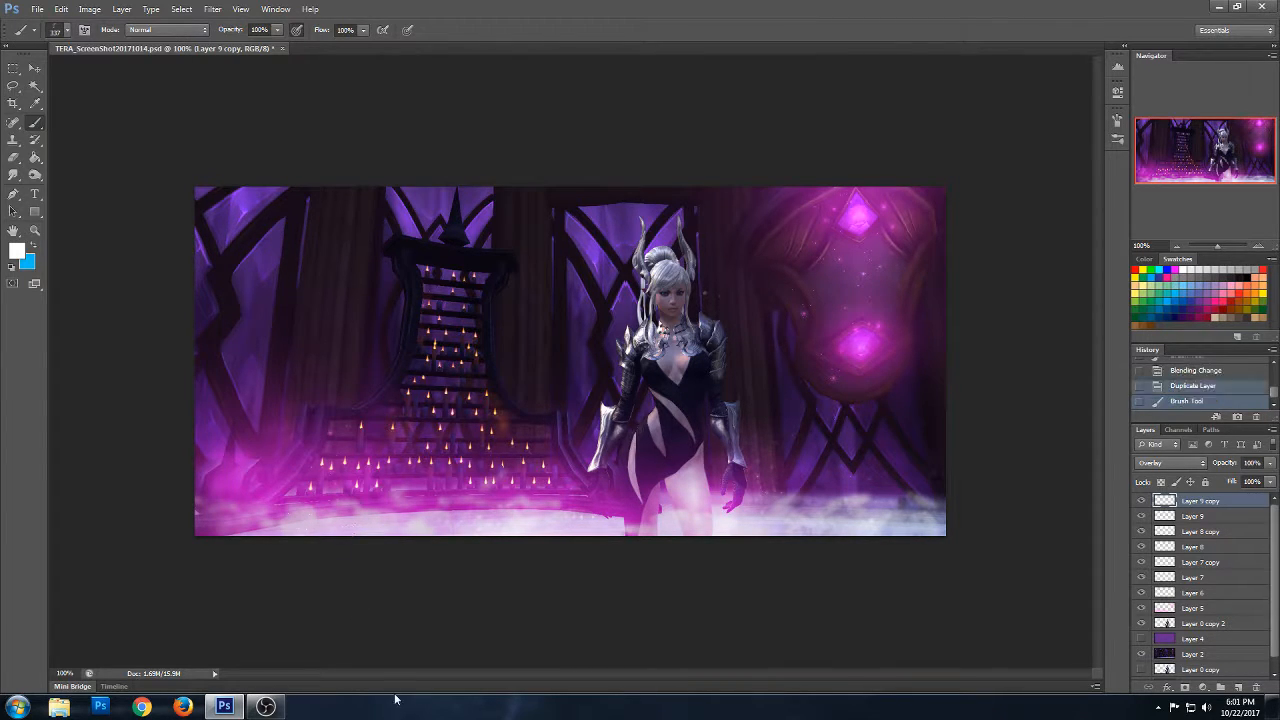
{"action": "left_click", "coordinate": [292, 440]}
{"action": "left_click", "coordinate": [373, 467]}
{"action": "left_click", "coordinate": [252, 457]}
{"action": "left_click", "coordinate": [900, 518]}
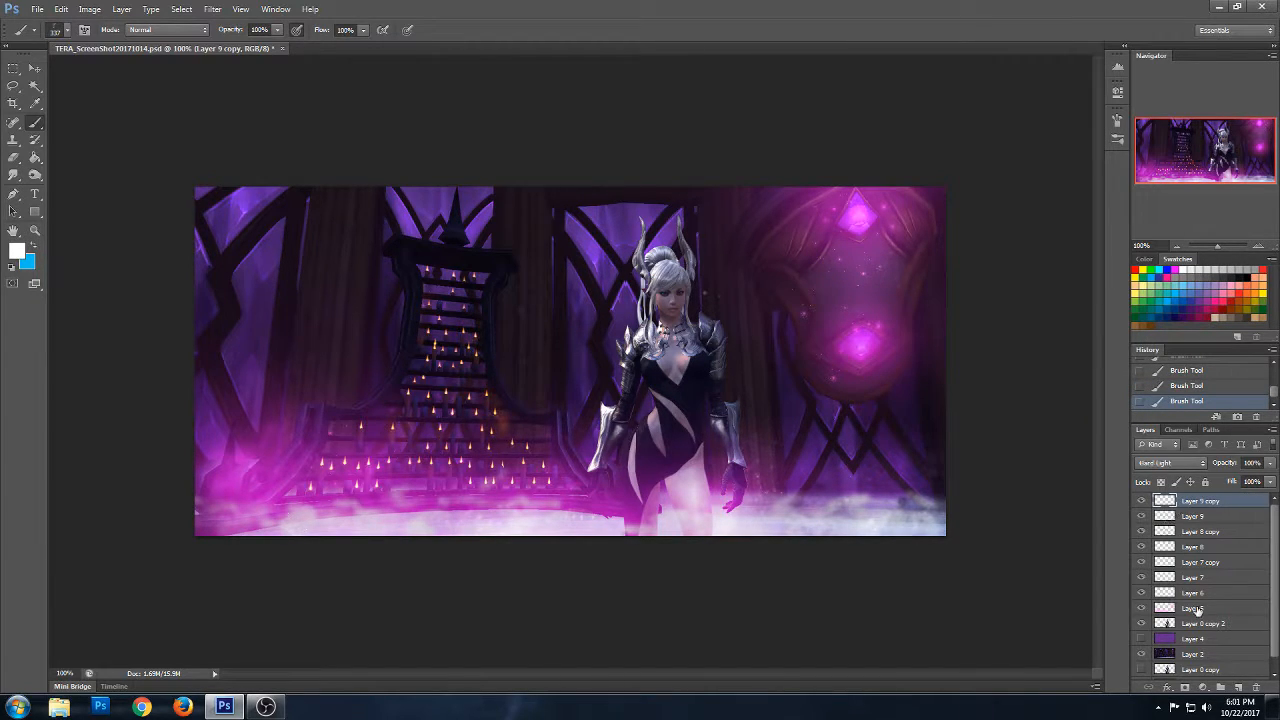
- Select Layer 5 and set up a soft round brush of 236 px with 0% hardness
{"action": "left_click", "coordinate": [1188, 607]}
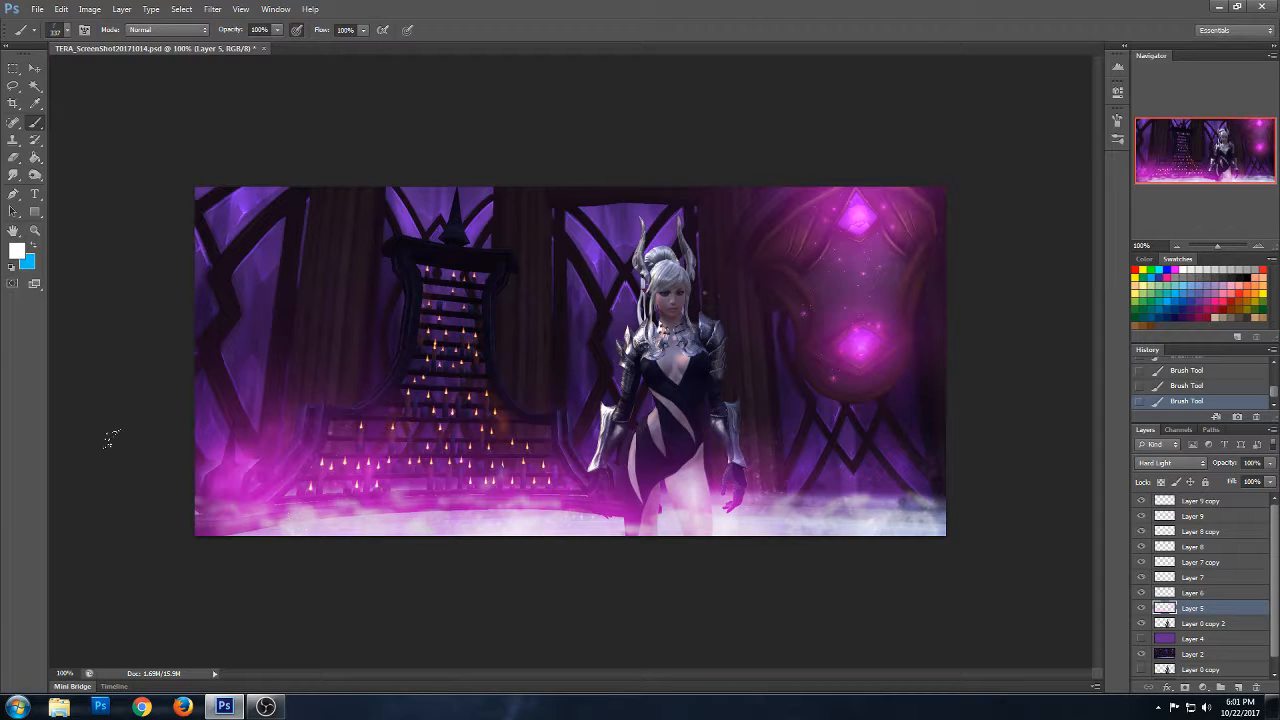
{"action": "left_click", "coordinate": [1212, 294]}
{"action": "left_click", "coordinate": [69, 32]}
{"action": "left_click_drag", "start_coordinate": [151, 286], "coordinate": [150, 134]}
{"action": "left_click", "coordinate": [28, 135]}
{"action": "left_click", "coordinate": [94, 70]}
{"action": "left_click", "coordinate": [122, 71]}
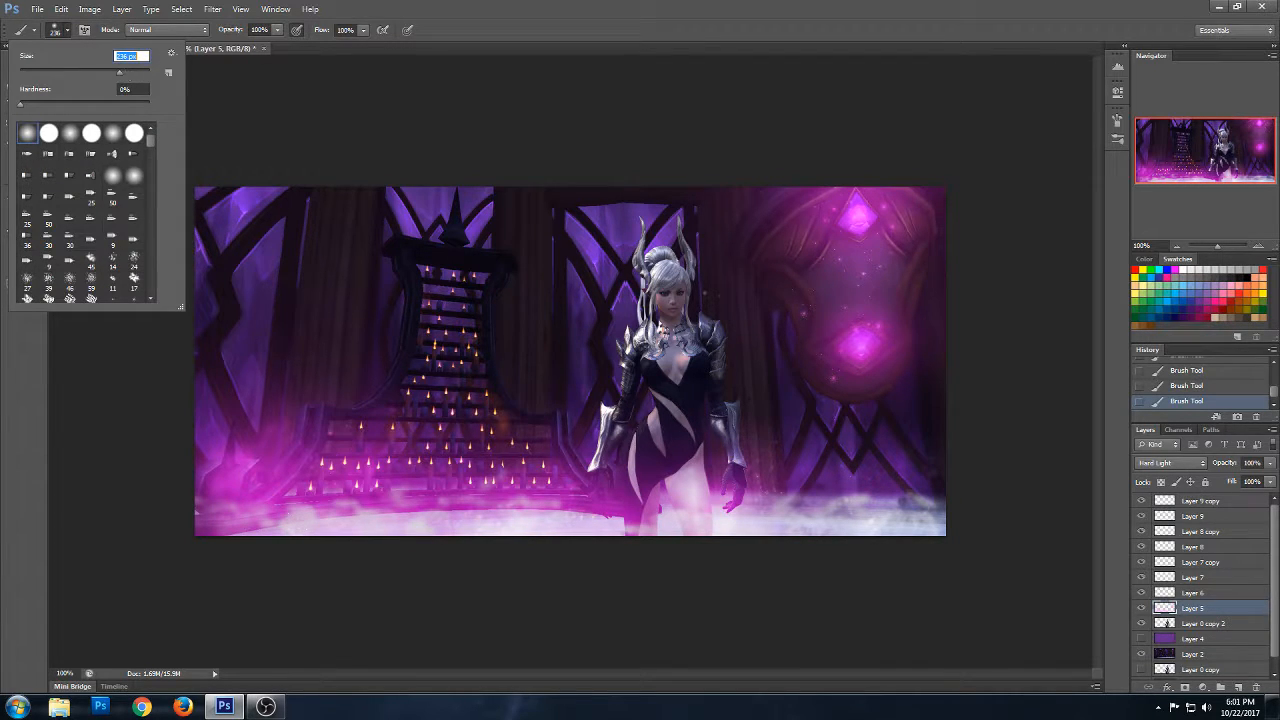
{"action": "key", "text": "Return"}
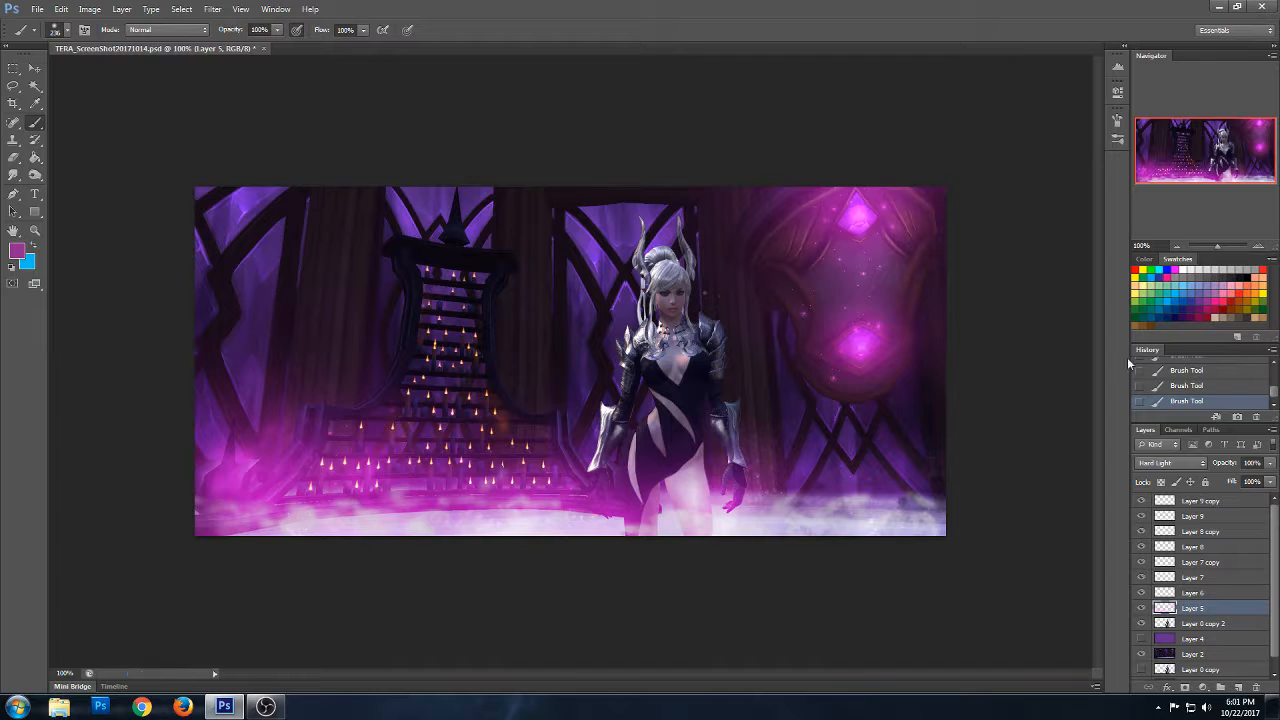
- Paint a magenta glow over the floor mist at the lower right on Layer 5 and enlarge the brush to 473 px
{"action": "left_click", "coordinate": [1177, 269]}
{"action": "left_click", "coordinate": [926, 495]}
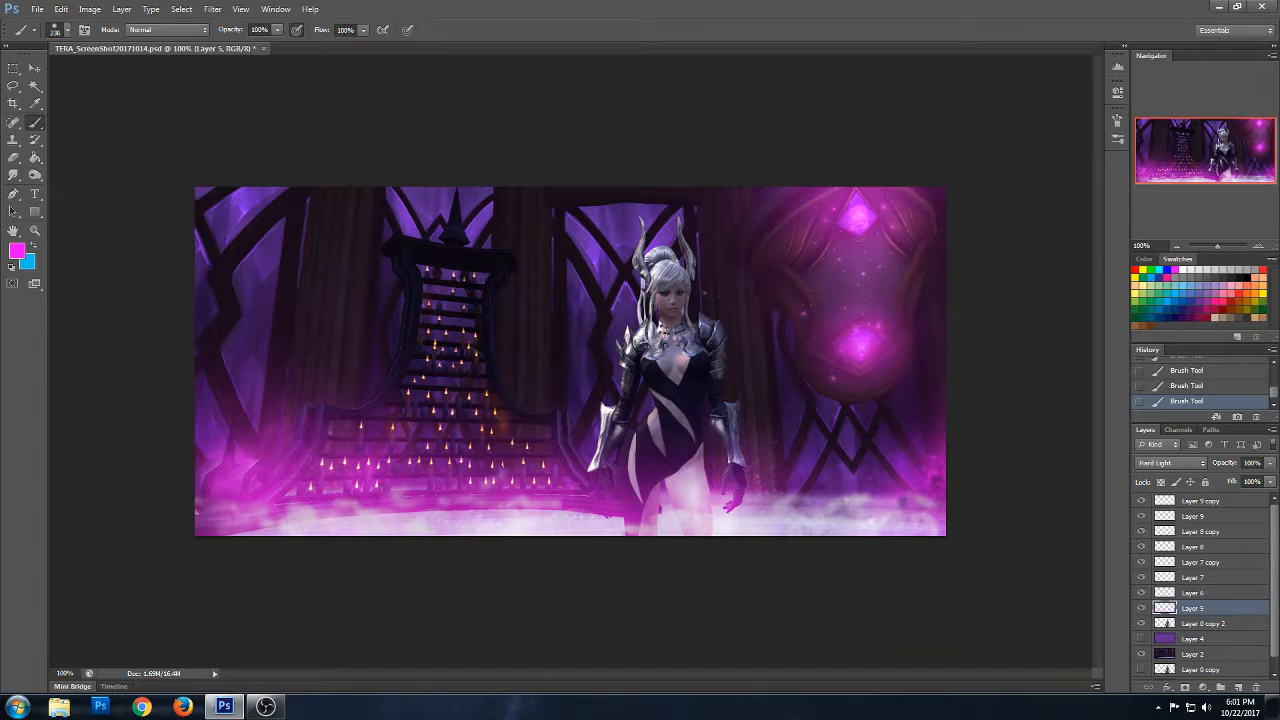
{"action": "left_click", "coordinate": [66, 30]}
{"action": "left_click_drag", "start_coordinate": [108, 74], "coordinate": [143, 70]}
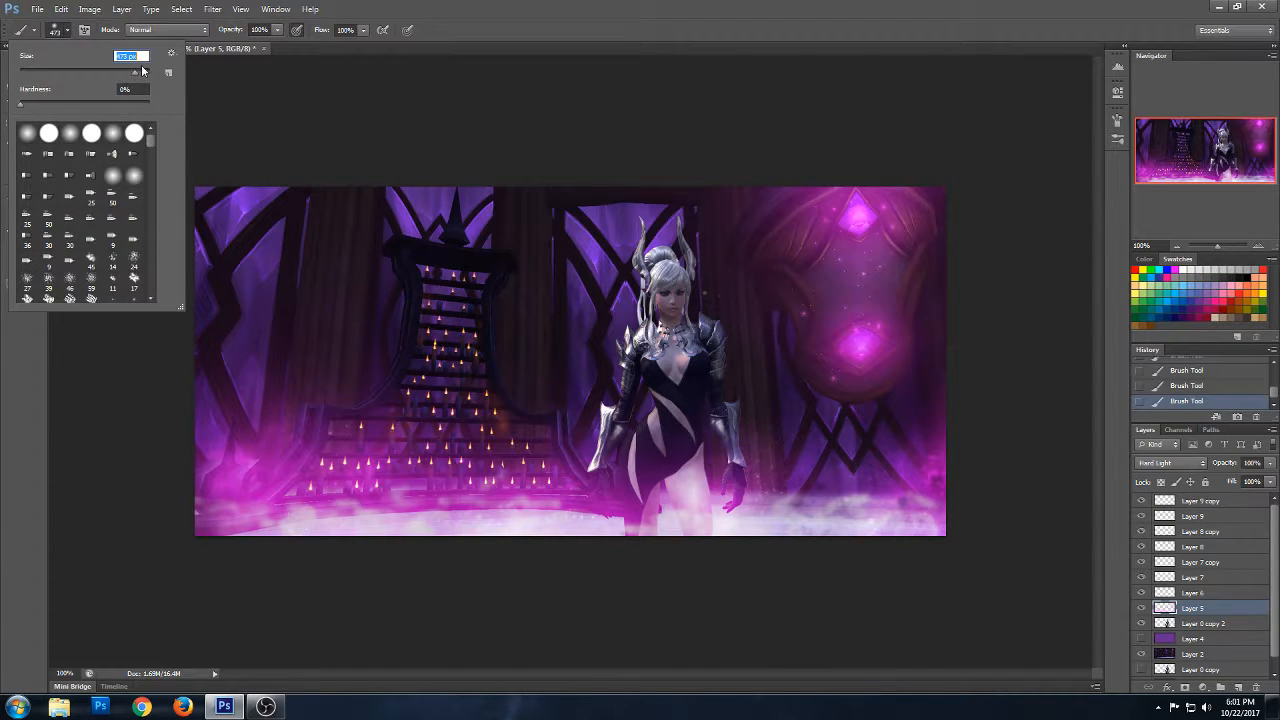
{"action": "key", "text": "Return"}
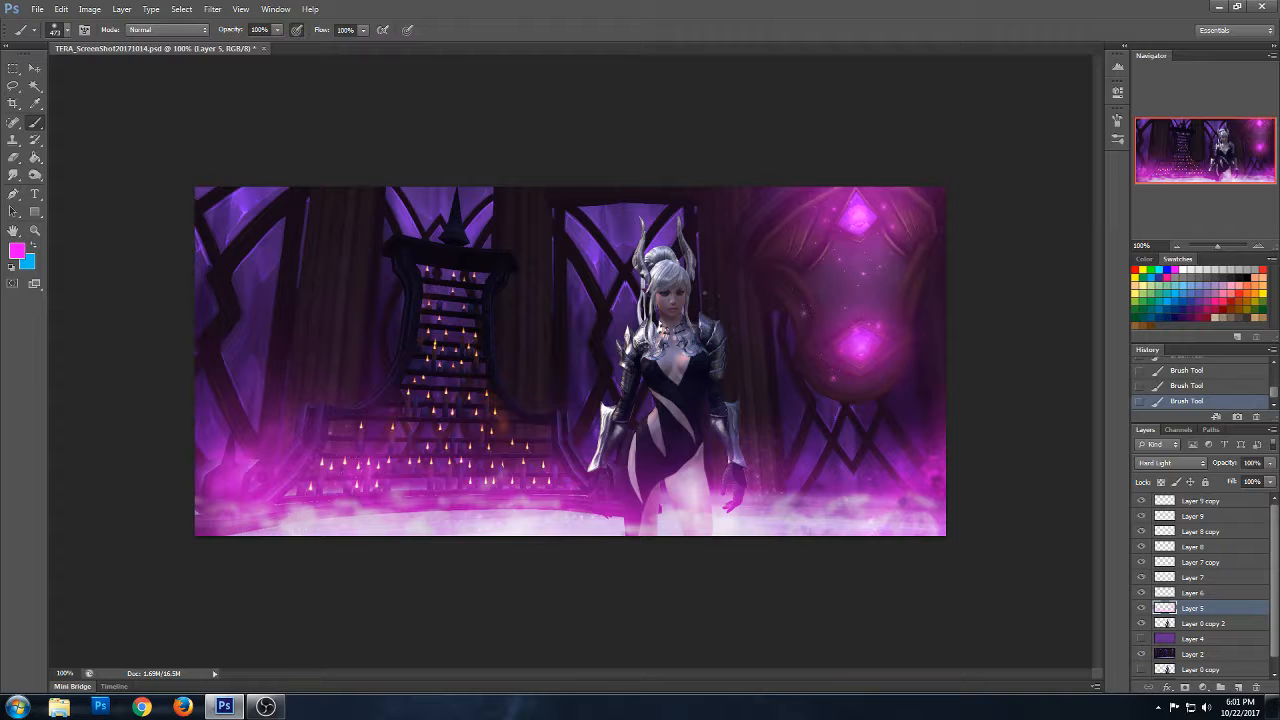
- Set the foreground colour to white and add a new layer above Layer 9 copy
{"action": "left_click", "coordinate": [1188, 268]}
{"action": "left_click", "coordinate": [1200, 502]}
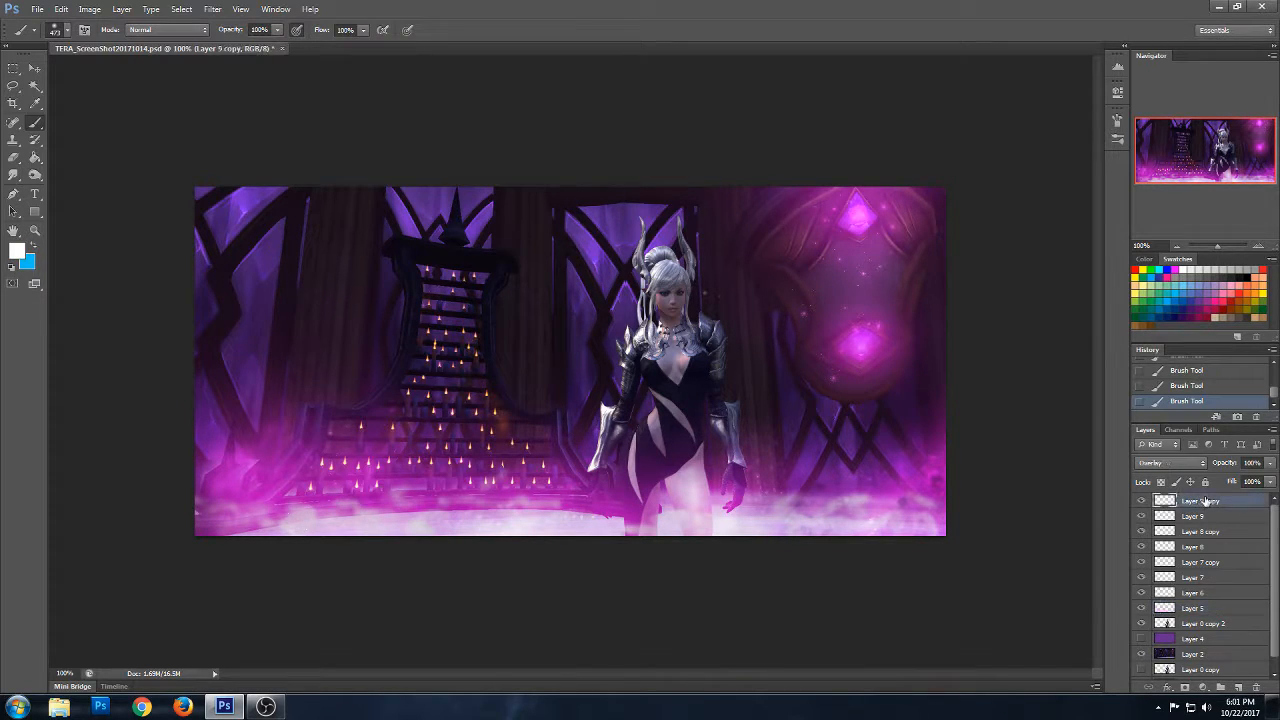
{"action": "left_click", "coordinate": [1237, 687]}
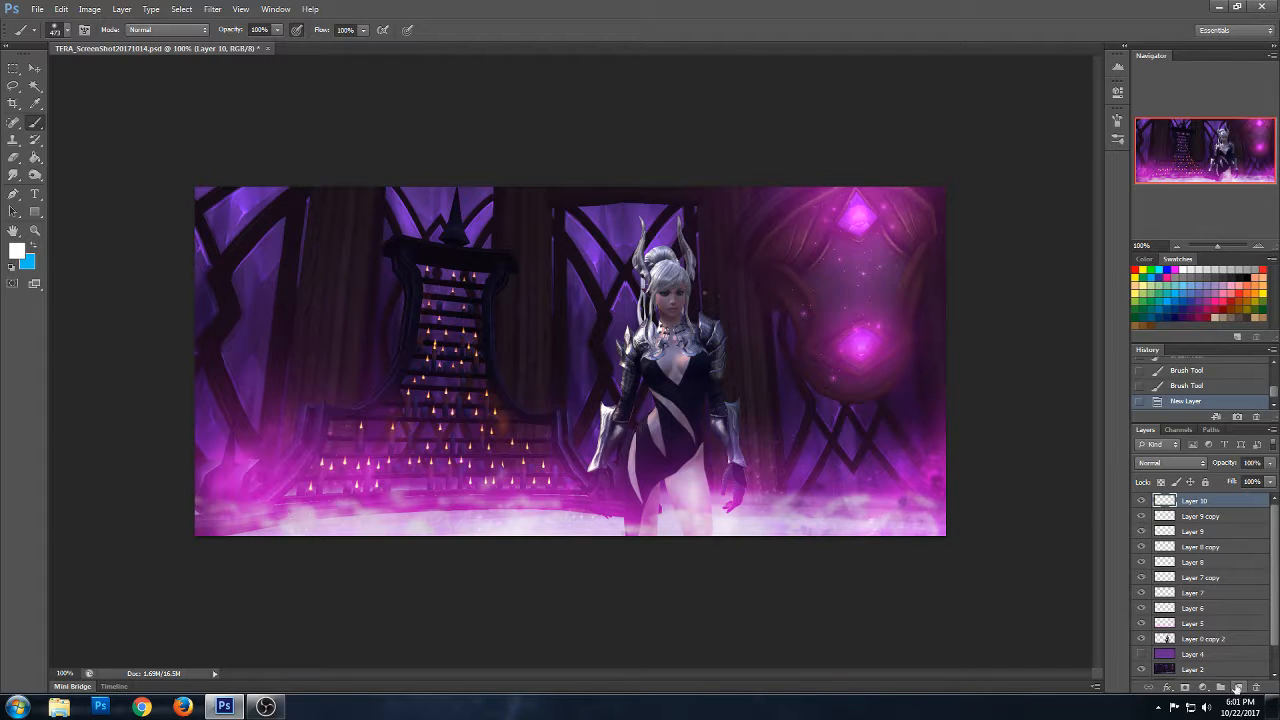
- Choose the 59 px streak brush and set Layer 10's blend mode to Overlay
{"action": "left_click", "coordinate": [66, 31]}
{"action": "mouse_move", "coordinate": [150, 134]}
{"action": "left_mouse_down"}
{"action": "mouse_move", "coordinate": [154, 202]}
{"action": "mouse_move", "coordinate": [156, 166]}
{"action": "left_mouse_up"}
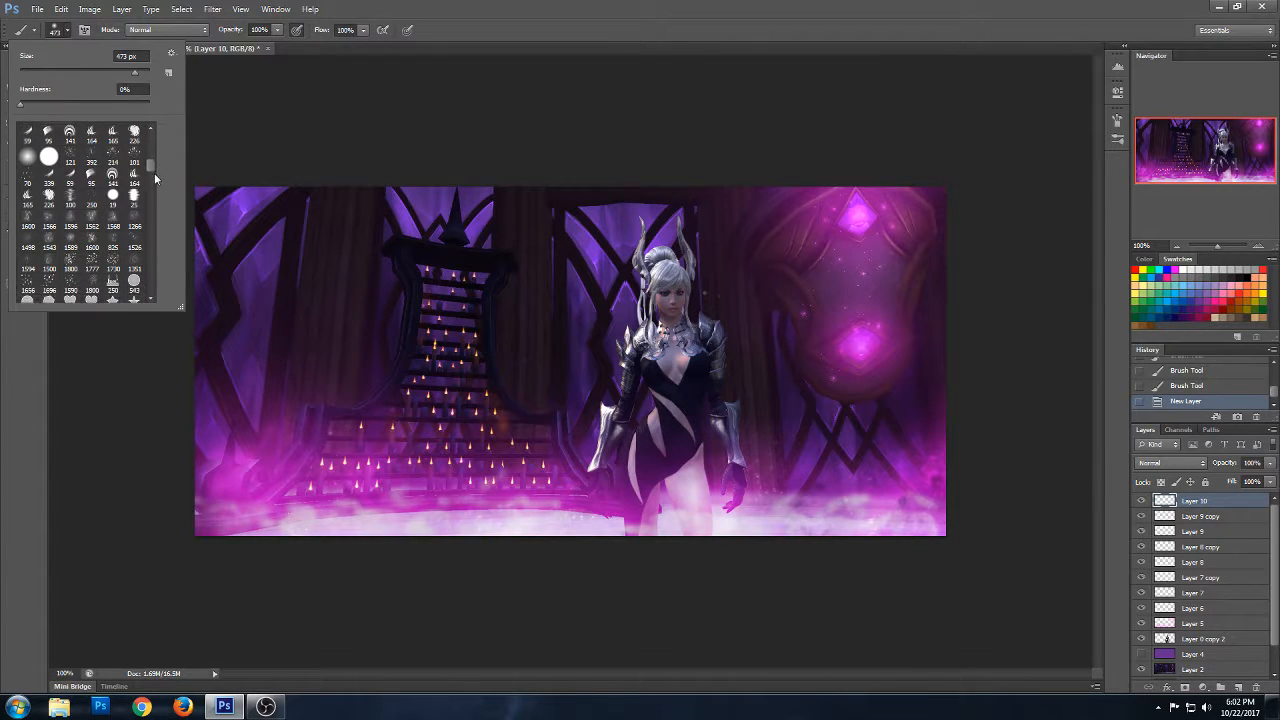
{"action": "left_click", "coordinate": [74, 182]}
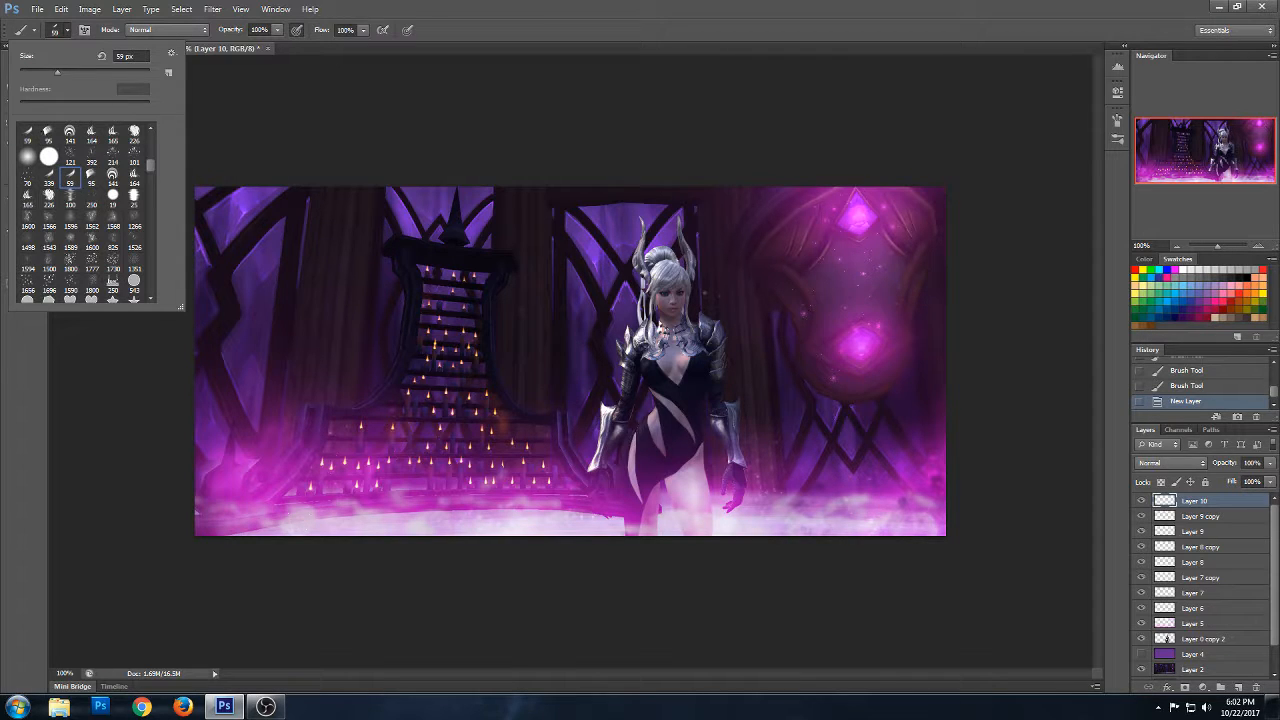
{"action": "left_click", "coordinate": [241, 103]}
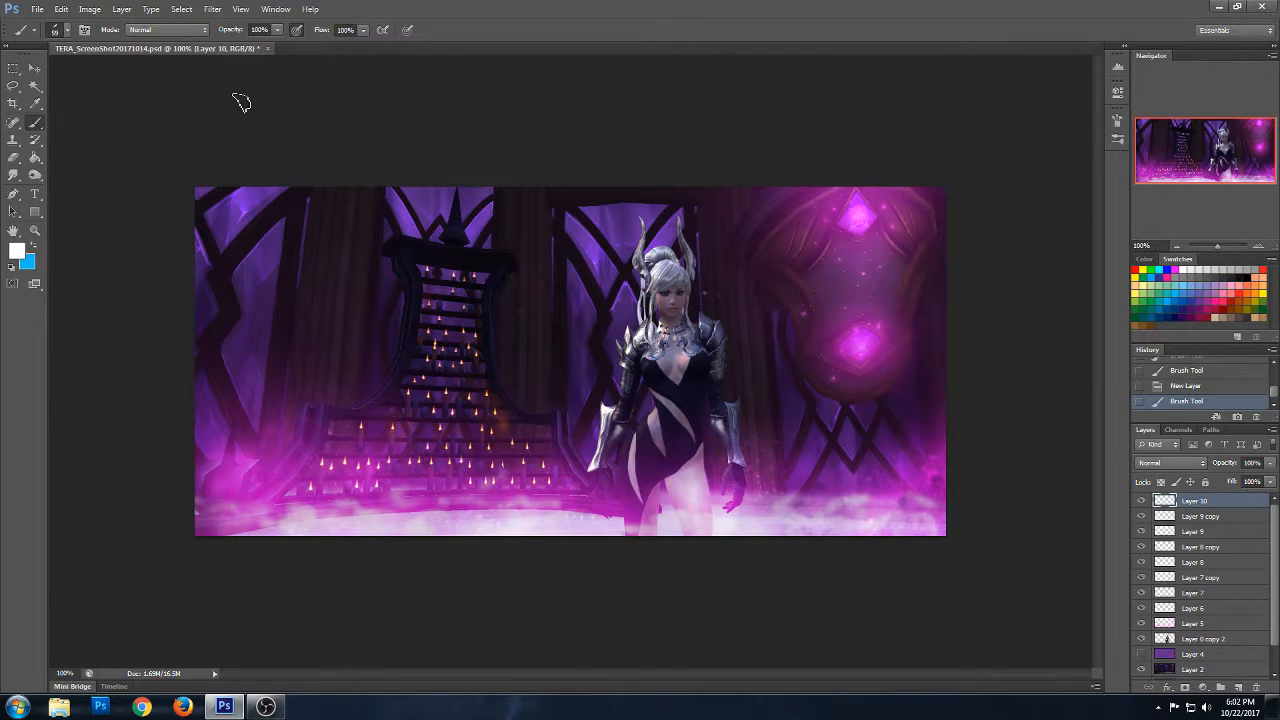
{"action": "left_click", "coordinate": [1170, 463]}
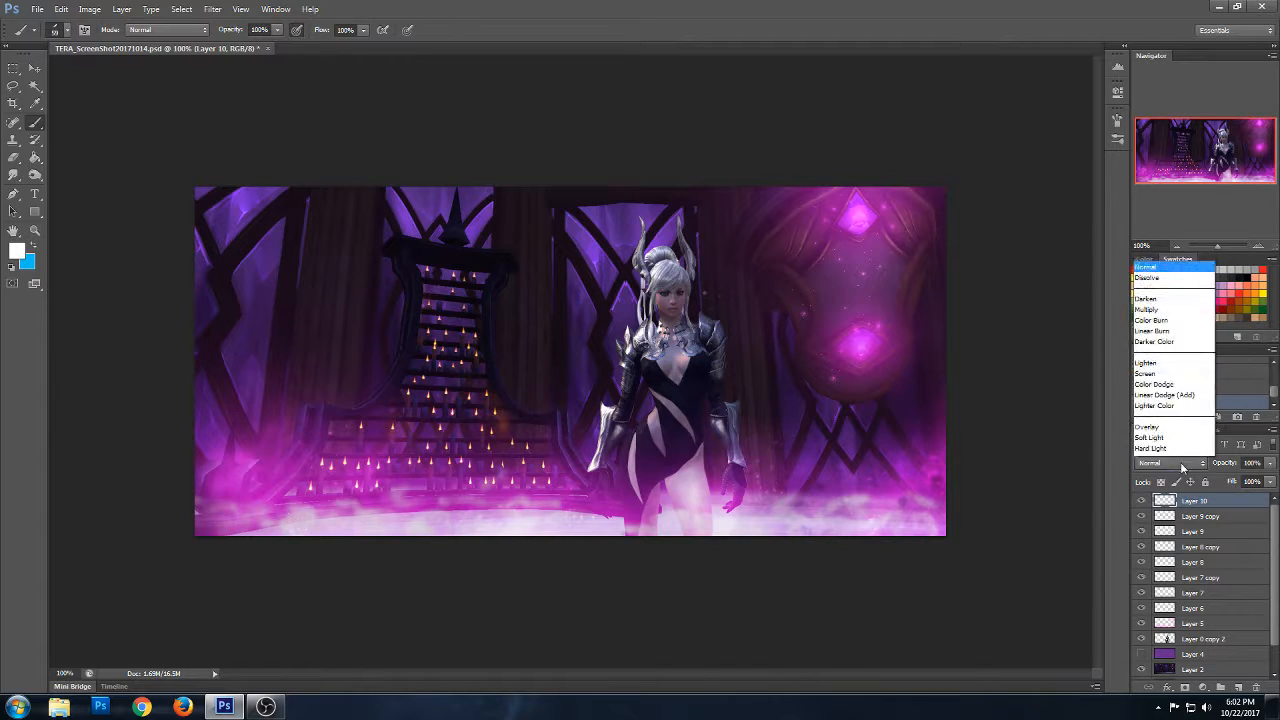
{"action": "left_click", "coordinate": [1155, 282]}
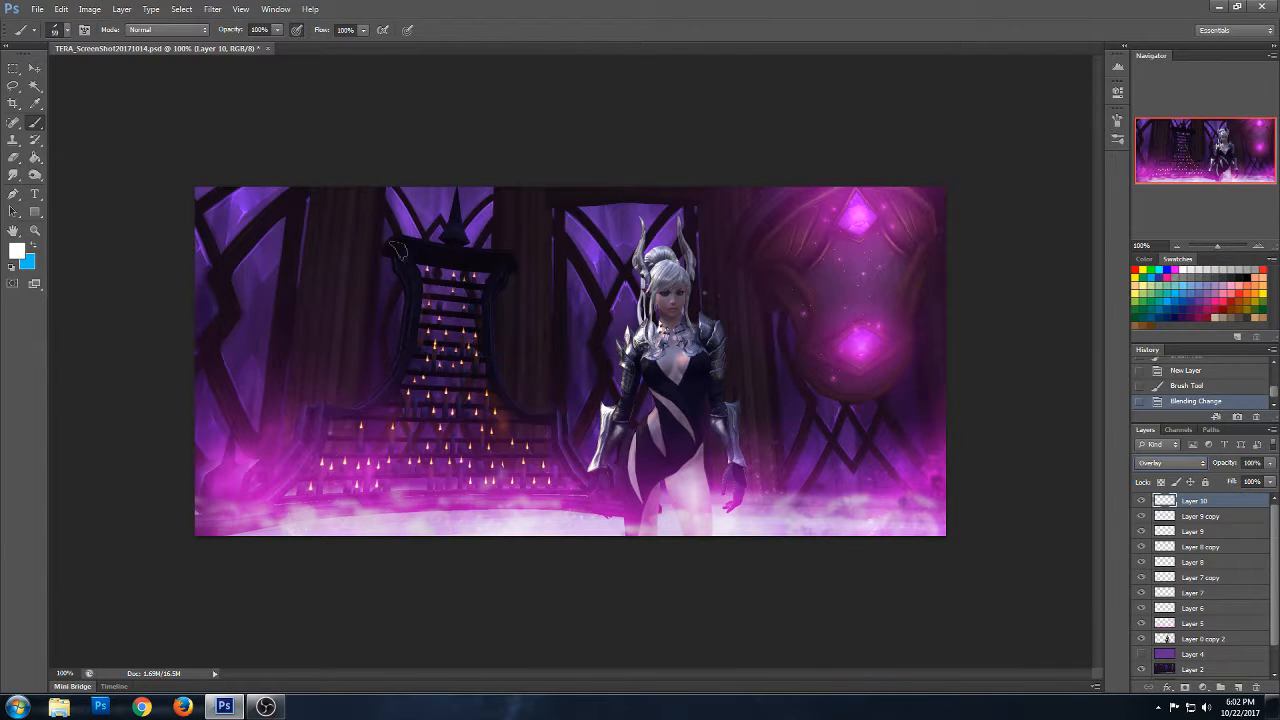
- Paint faint white light rays on Layer 10 running diagonally down from the upper left window across the staircase, undoing an unwanted stroke
{"action": "left_click_drag", "start_coordinate": [208, 204], "coordinate": [440, 430]}
{"action": "left_click_drag", "start_coordinate": [316, 204], "coordinate": [800, 612]}
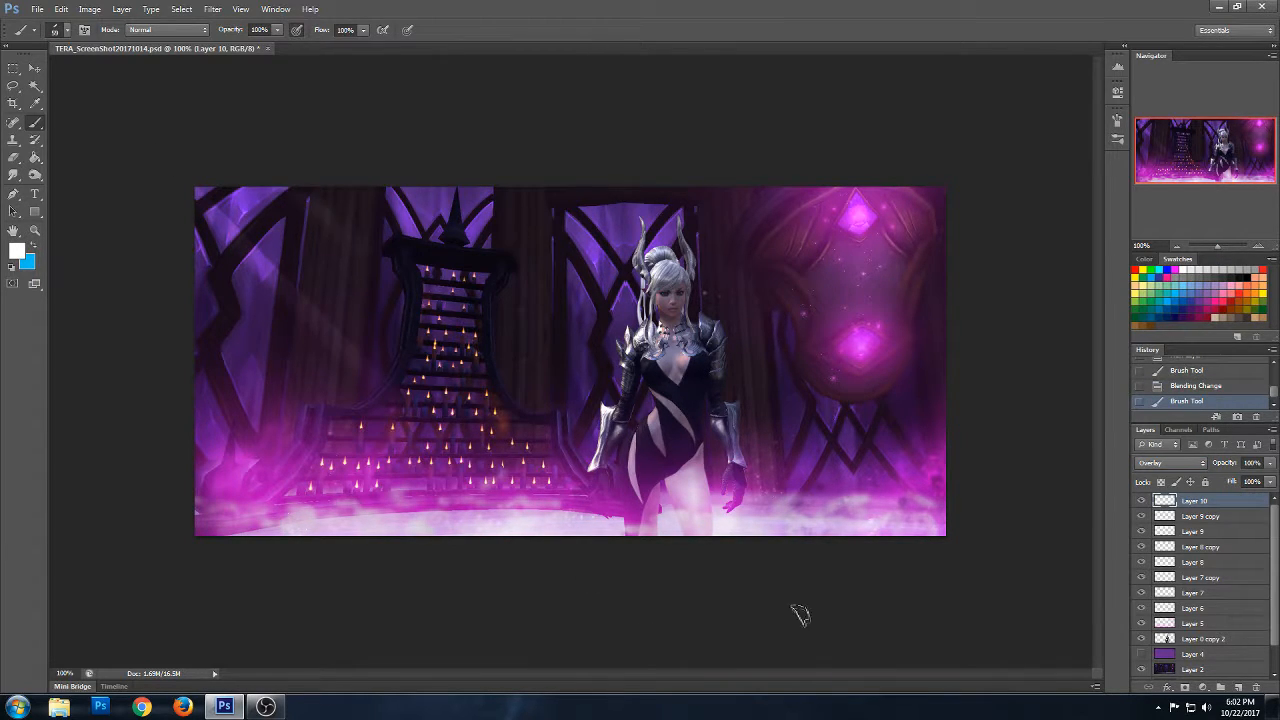
{"action": "left_click_drag", "start_coordinate": [315, 160], "coordinate": [830, 492]}
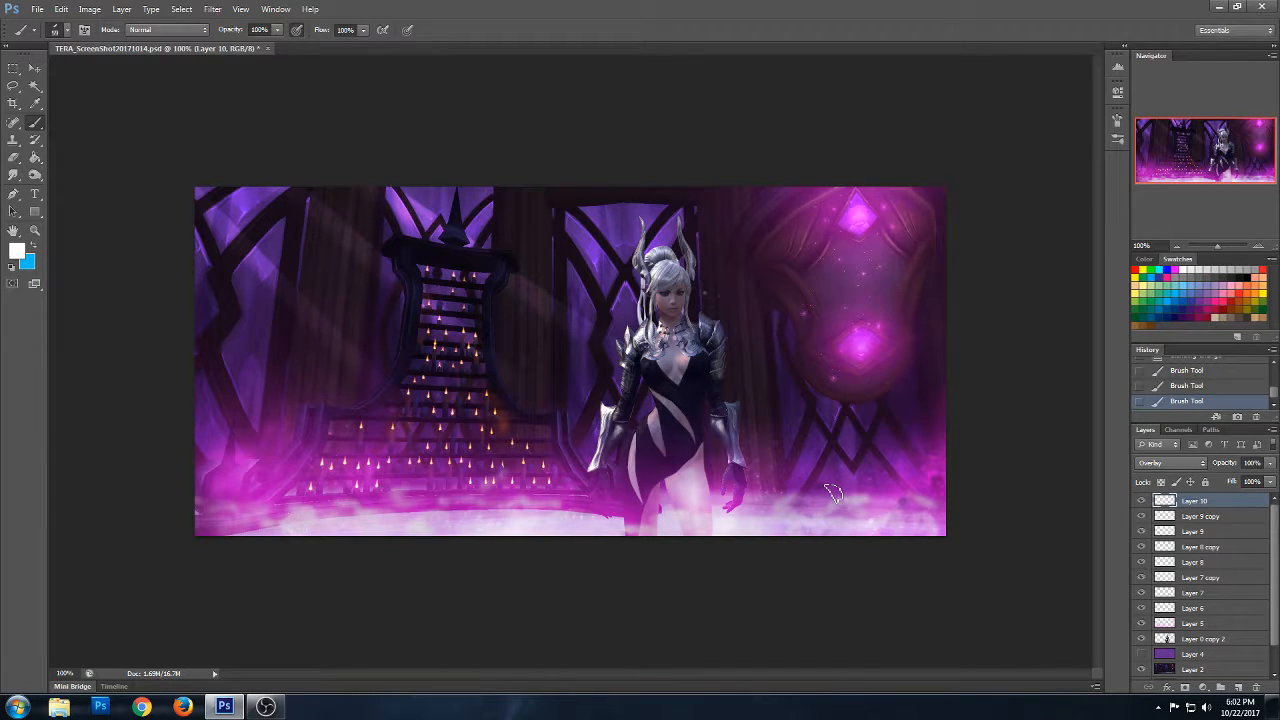
{"action": "left_click_drag", "start_coordinate": [276, 205], "coordinate": [603, 511]}
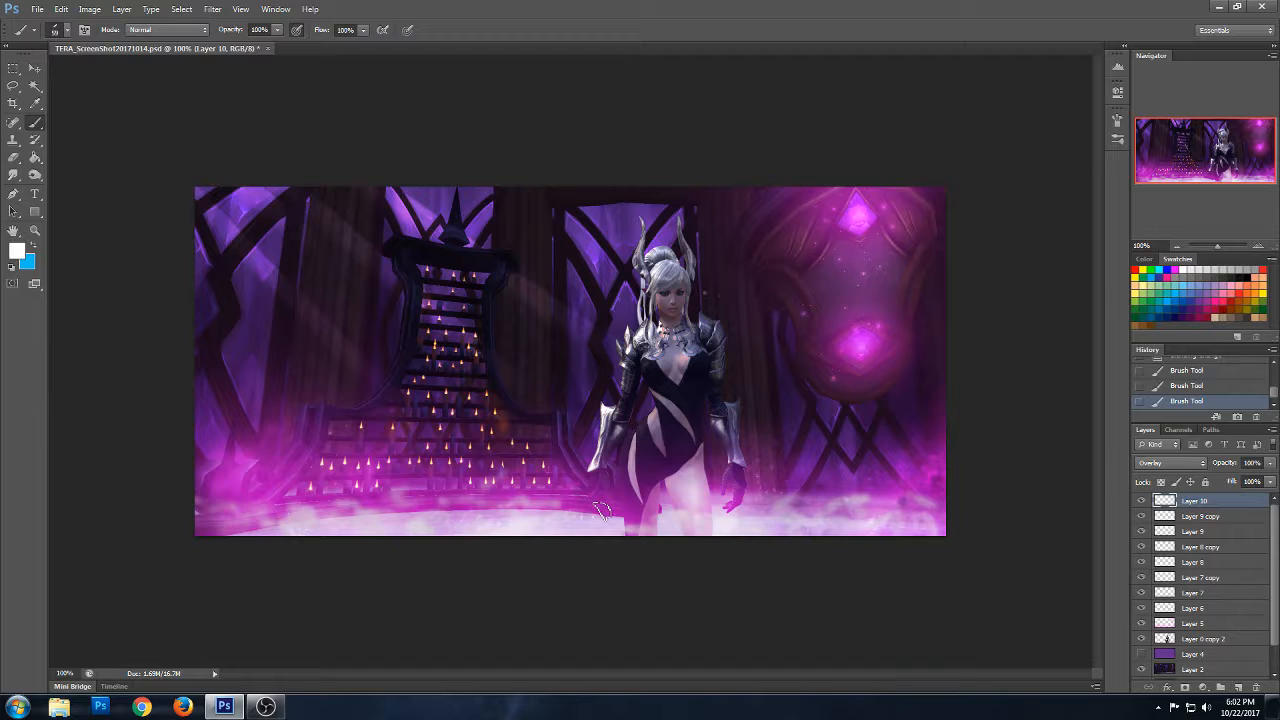
{"action": "key", "text": "ctrl+z"}
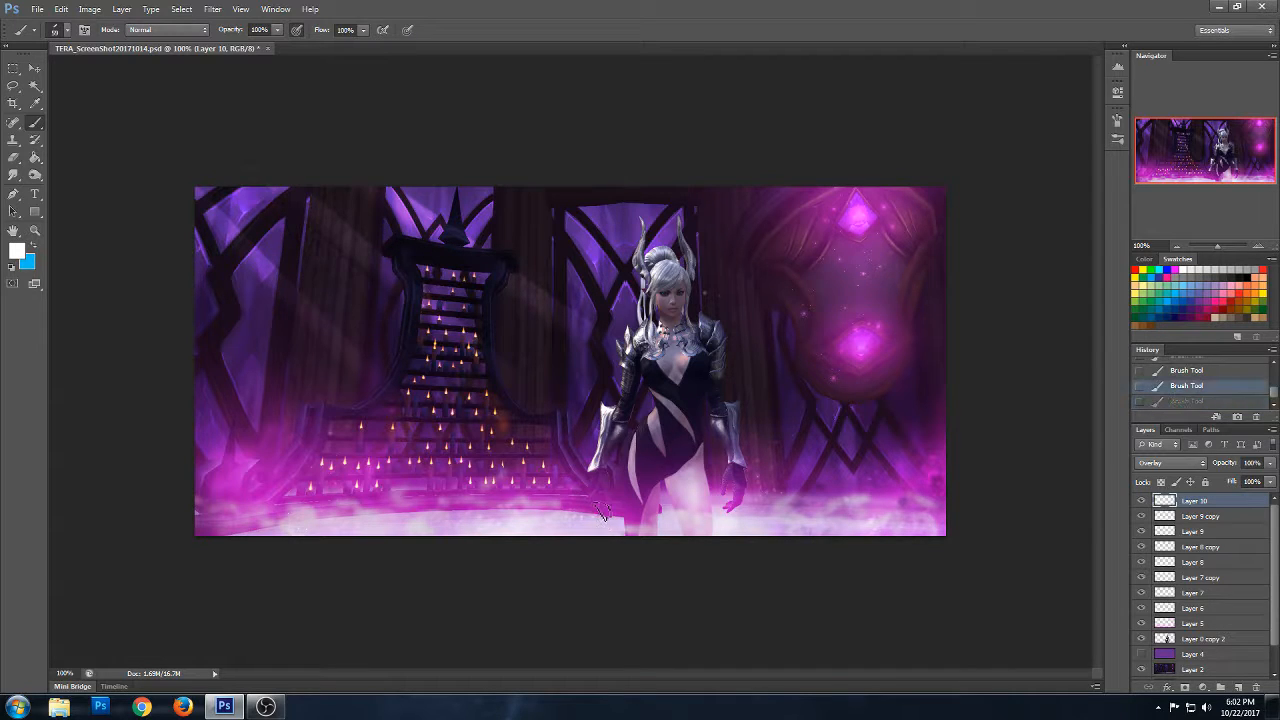
{"action": "left_click_drag", "start_coordinate": [222, 159], "coordinate": [668, 557]}
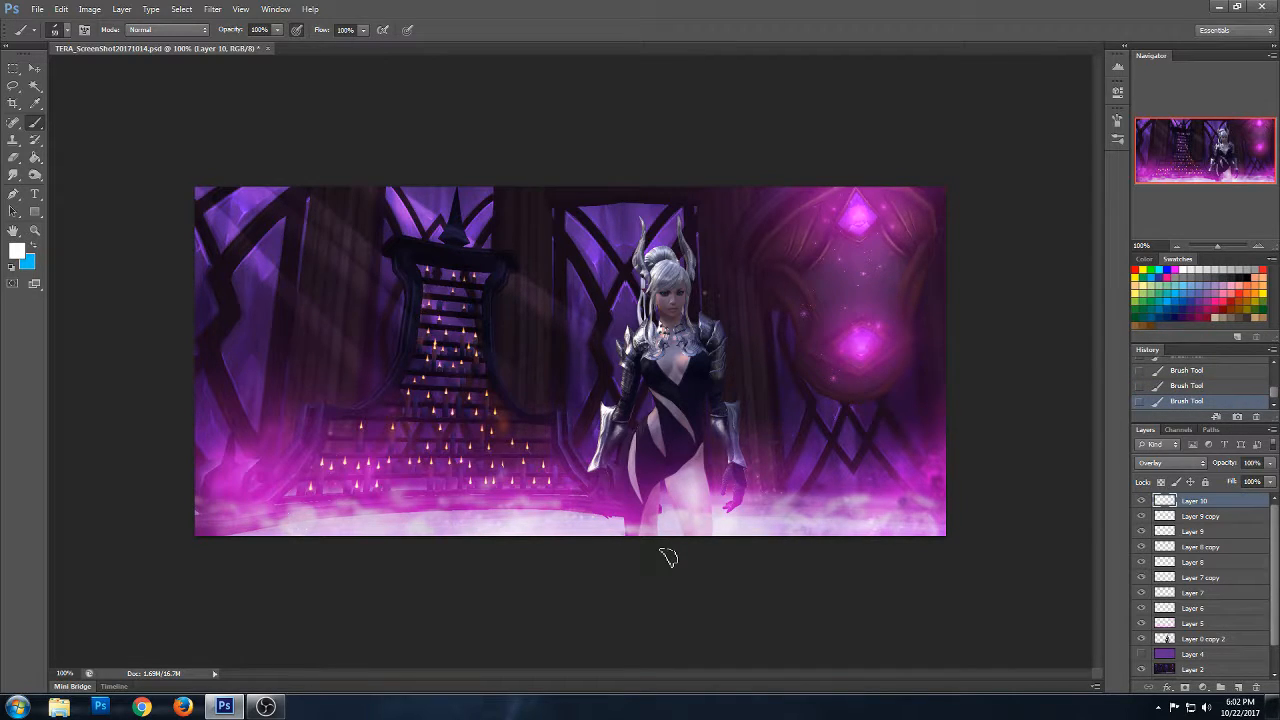
- Try the 337 px and 342 px texture brushes on Layer 9
{"action": "left_click", "coordinate": [1190, 532]}
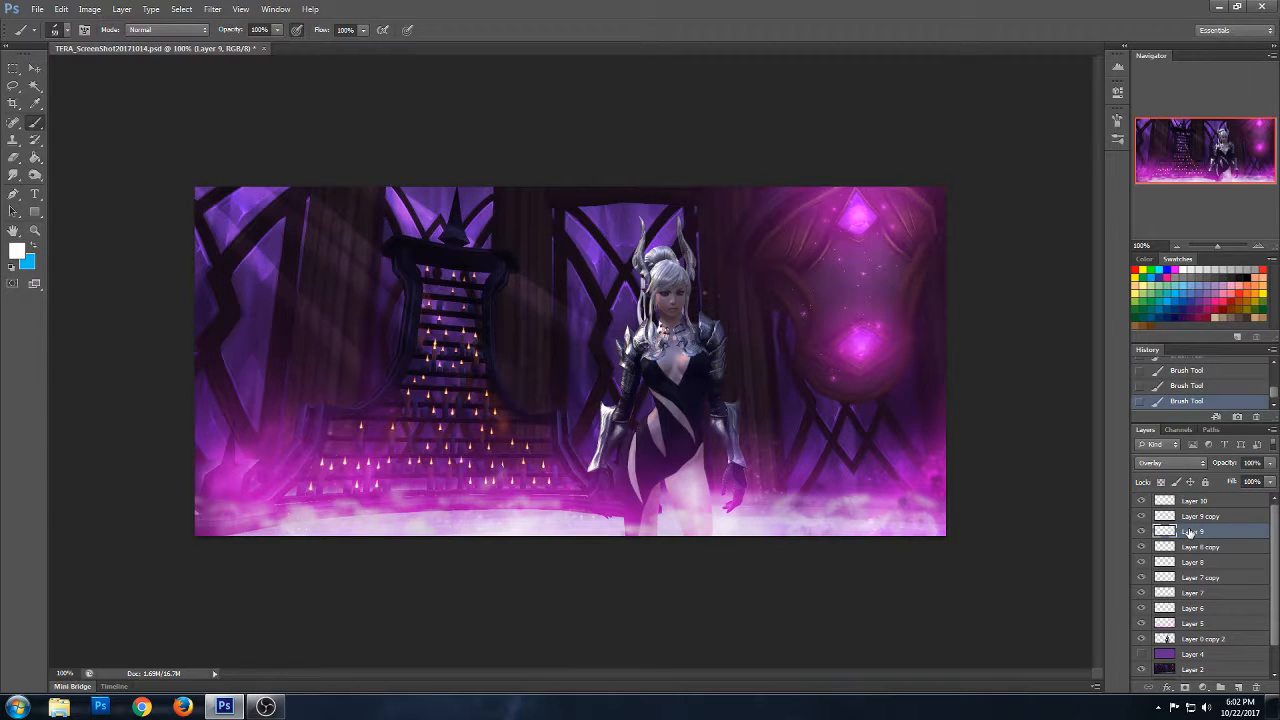
{"action": "left_click", "coordinate": [68, 29]}
{"action": "left_click_drag", "start_coordinate": [150, 136], "coordinate": [158, 263]}
{"action": "left_click", "coordinate": [71, 297]}
{"action": "left_click", "coordinate": [528, 281]}
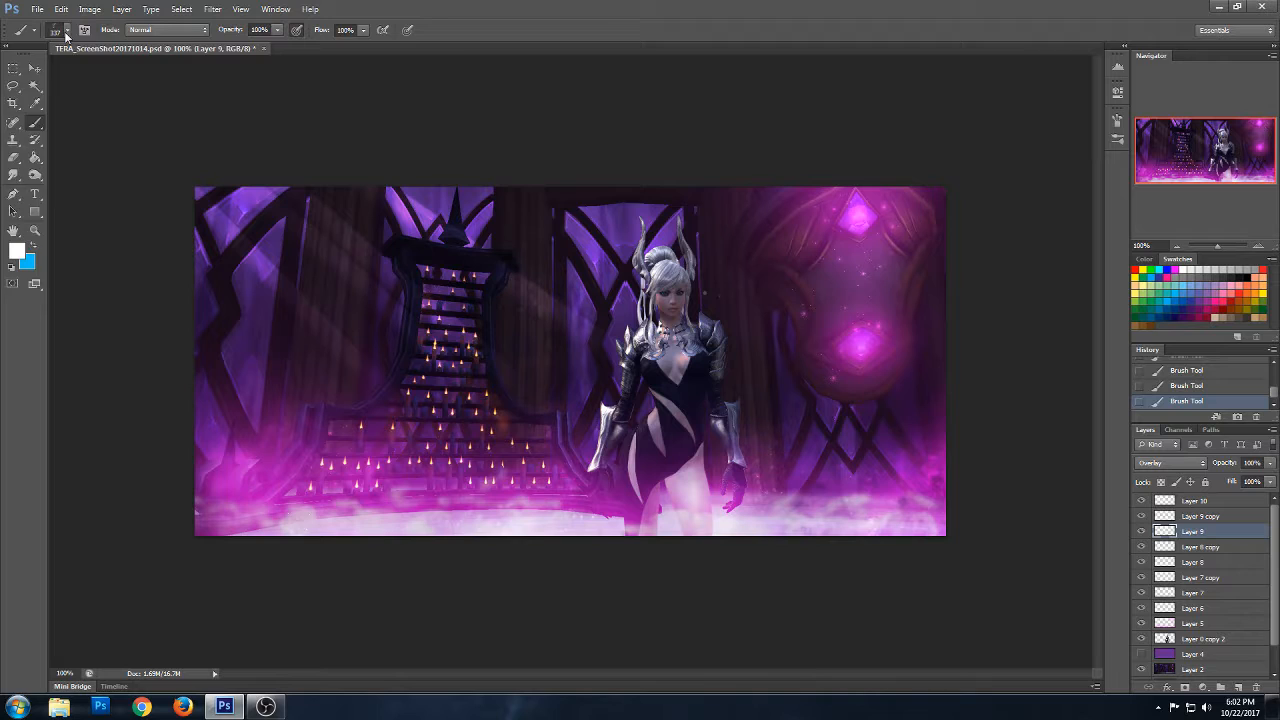
{"action": "left_click", "coordinate": [66, 31]}
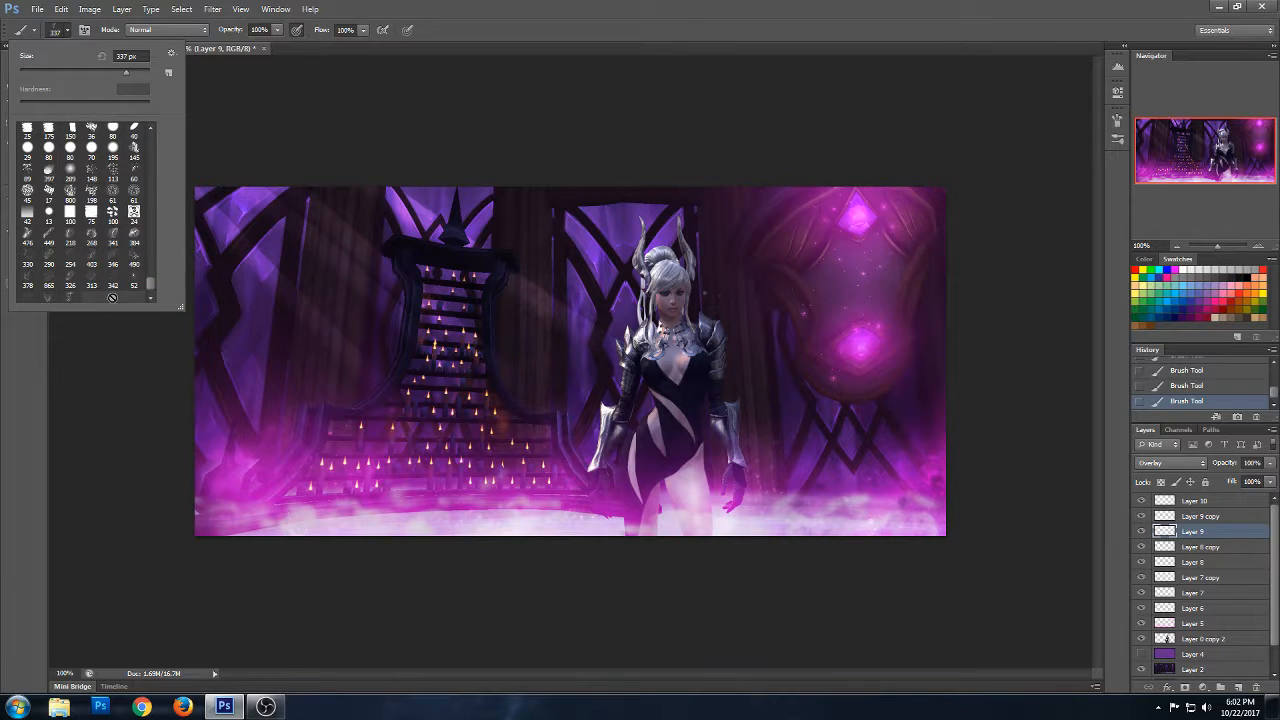
{"action": "left_click", "coordinate": [115, 283]}
{"action": "left_click", "coordinate": [505, 255]}
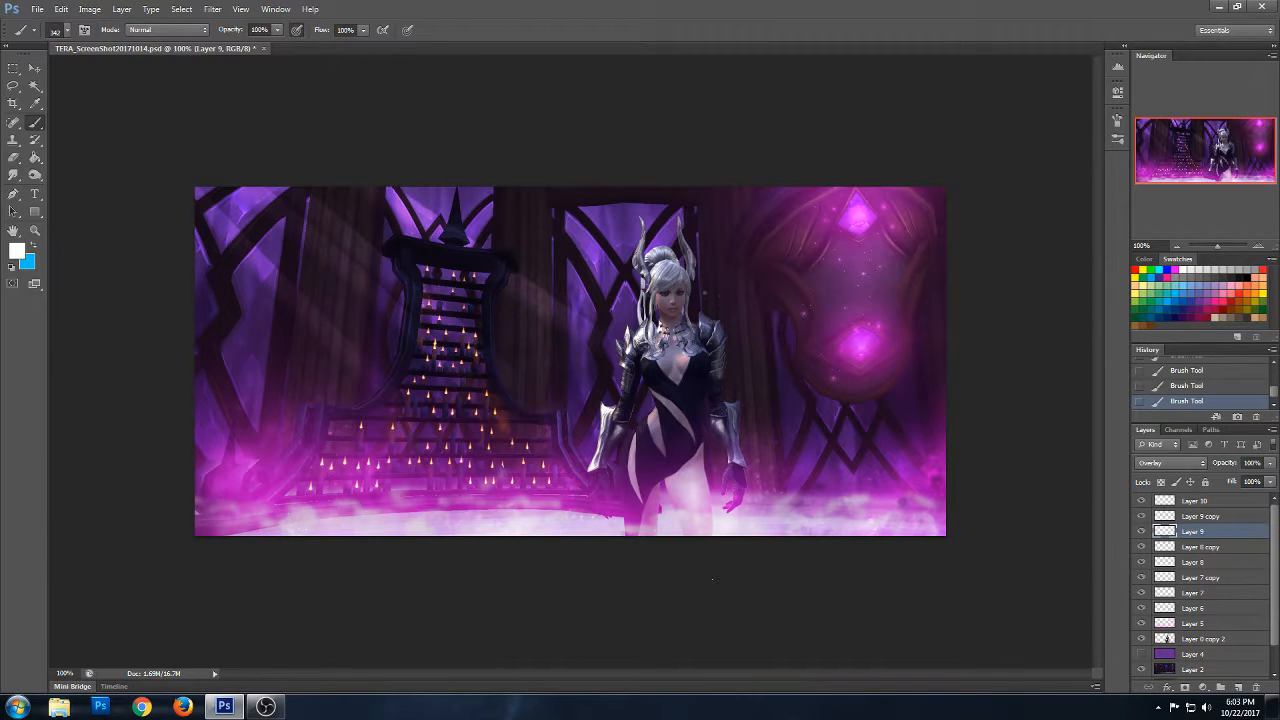
- Return to Layer 10 and choose the 59 px streak brush again for the light rays
{"action": "left_click", "coordinate": [1215, 501]}
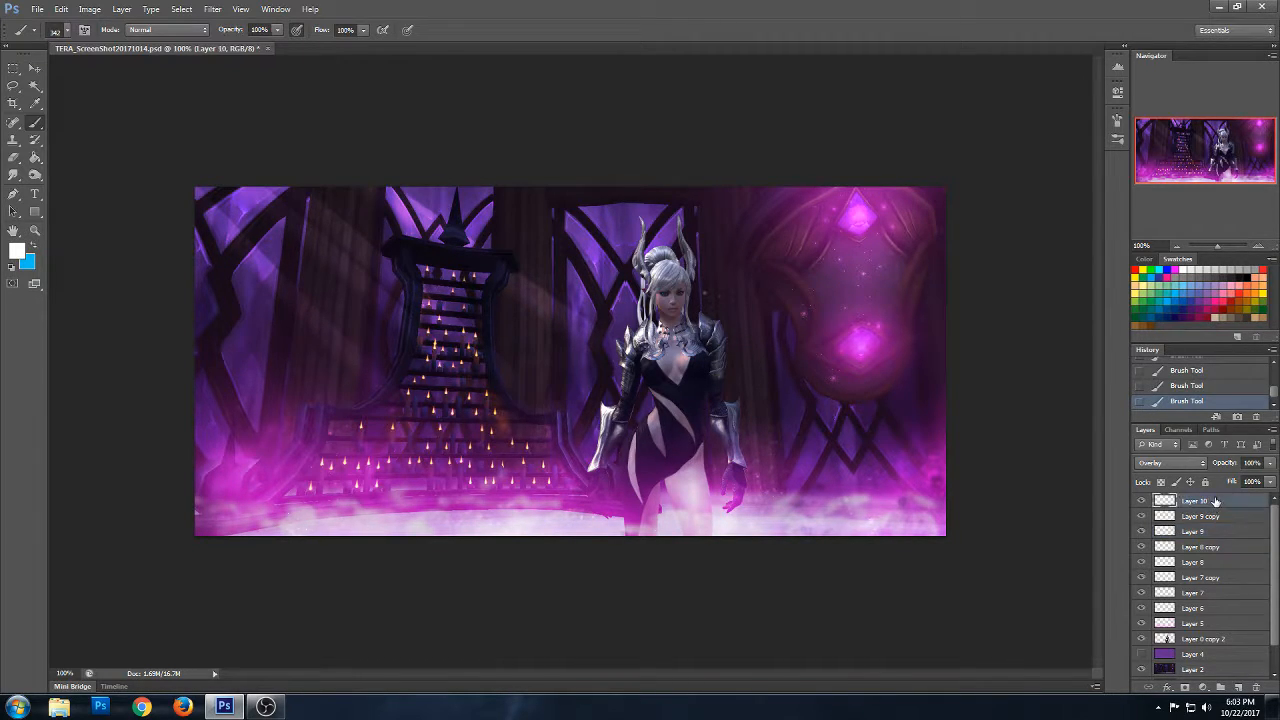
{"action": "left_click", "coordinate": [67, 30]}
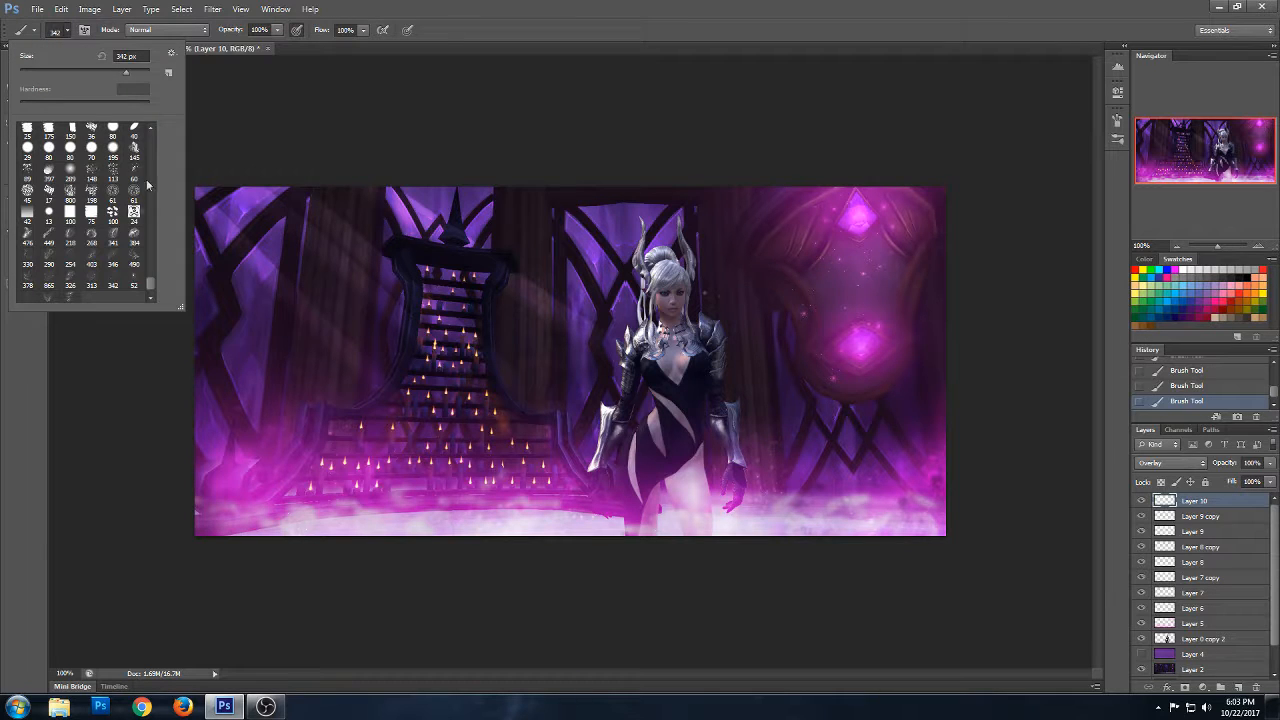
{"action": "mouse_move", "coordinate": [152, 290]}
{"action": "left_mouse_down"}
{"action": "mouse_move", "coordinate": [153, 138]}
{"action": "mouse_move", "coordinate": [153, 160]}
{"action": "left_mouse_up"}
{"action": "left_click", "coordinate": [30, 202]}
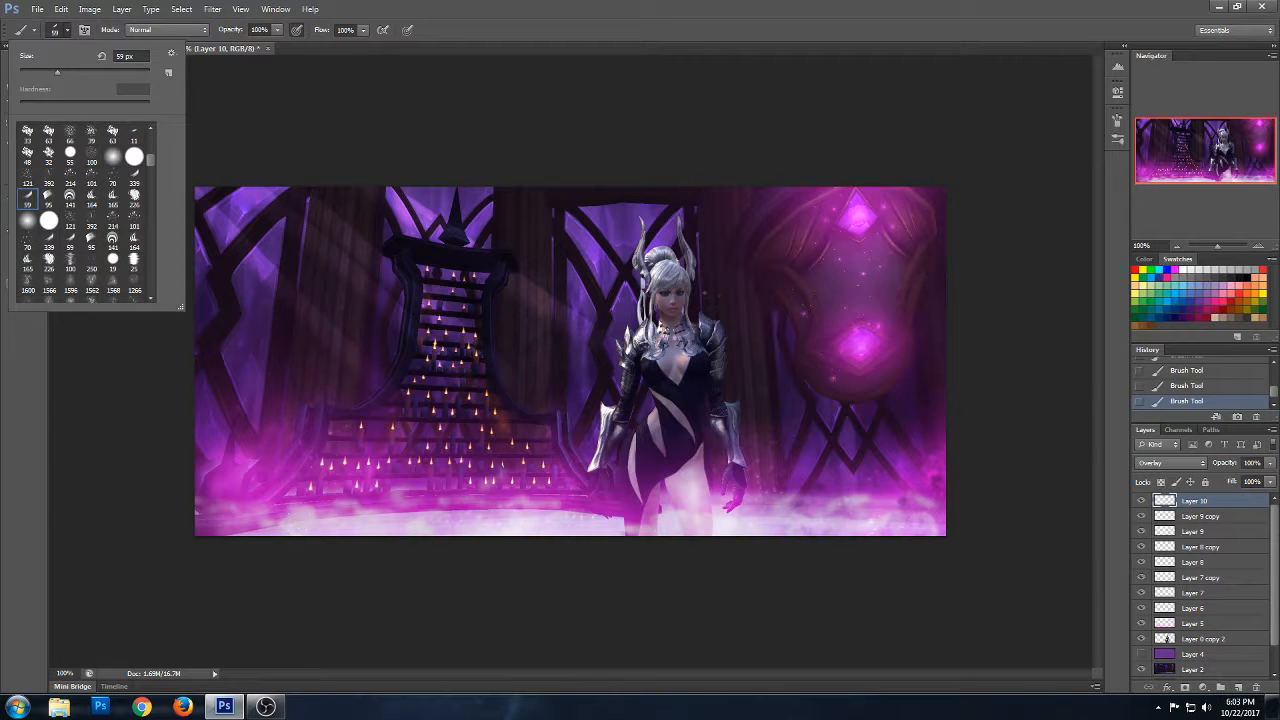
{"action": "left_click", "coordinate": [430, 261]}
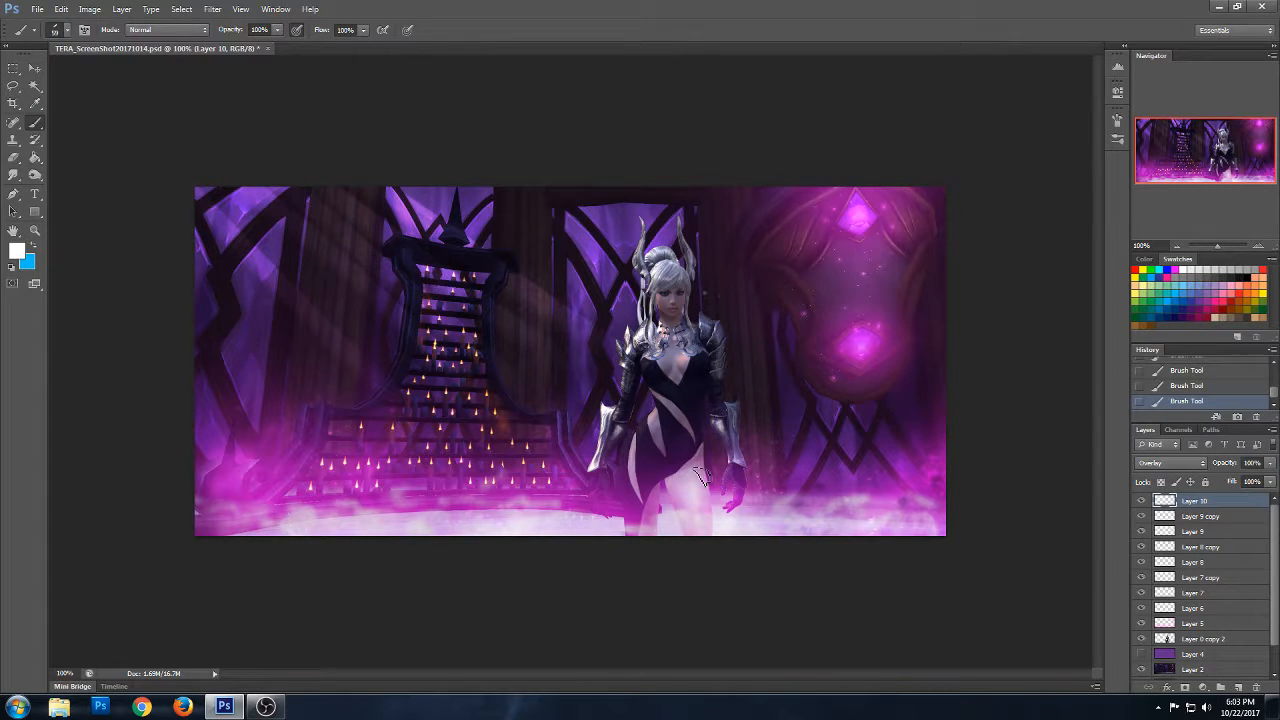
{"action": "key", "text": "ctrl+z"}
- Paint stronger white light rays on Layer 9 diagonally past the staircase and over the window behind the character, undoing unwanted strokes
{"action": "left_click_drag", "start_coordinate": [355, 172], "coordinate": [832, 445]}
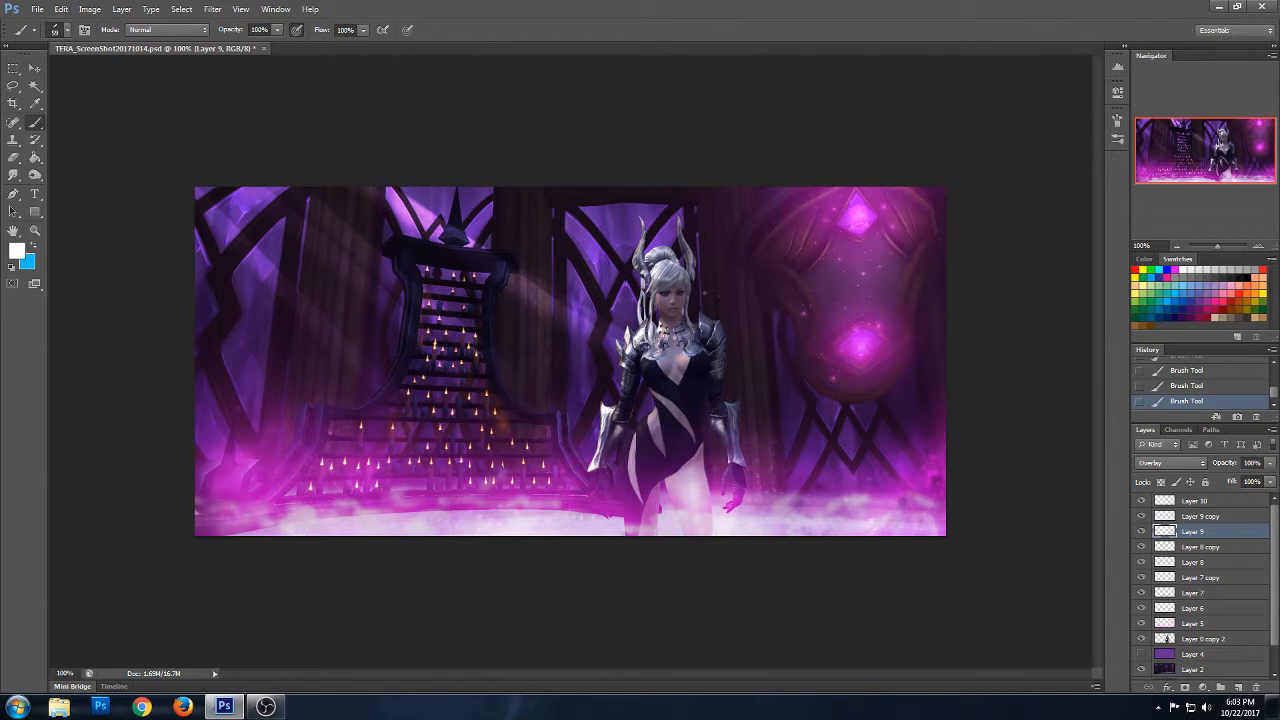
{"action": "left_click_drag", "start_coordinate": [389, 151], "coordinate": [820, 434]}
{"action": "key", "text": "ctrl+z"}
{"action": "left_click_drag", "start_coordinate": [446, 190], "coordinate": [702, 337]}
{"action": "left_click_drag", "start_coordinate": [284, 156], "coordinate": [400, 262]}
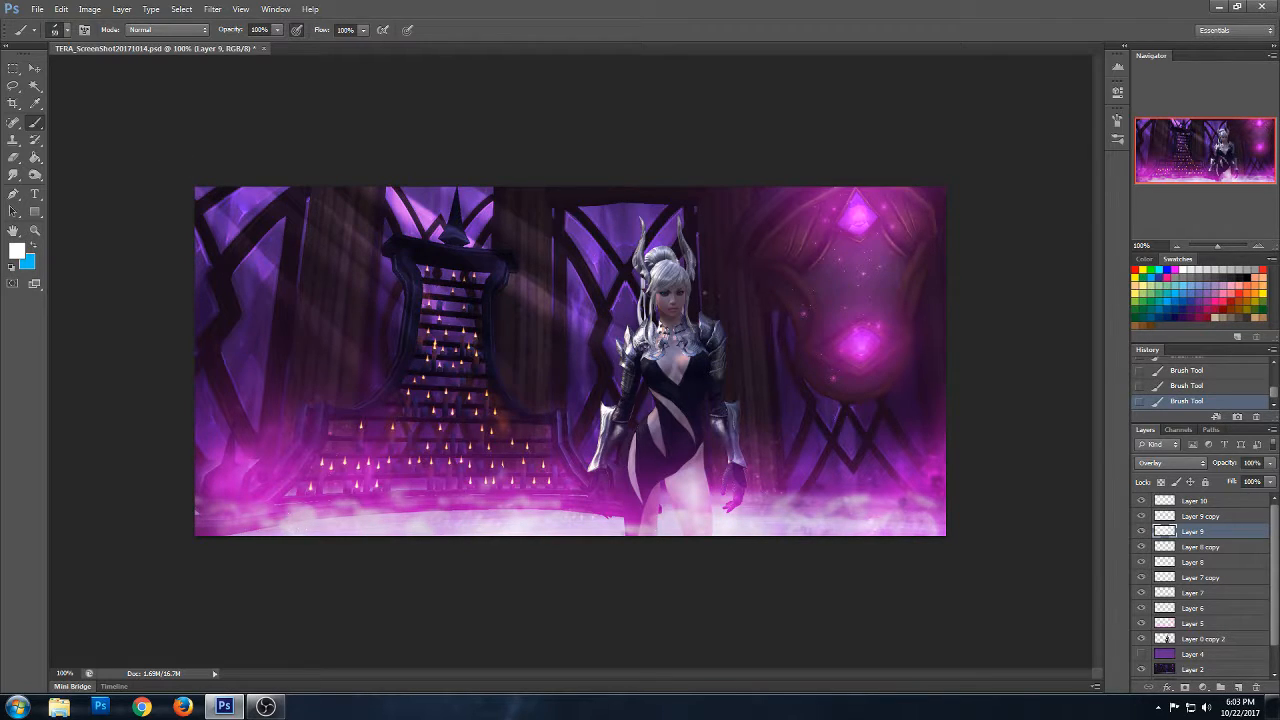
{"action": "key", "text": "ctrl+z"}
{"action": "key", "text": "ctrl+z"}
{"action": "key", "text": "ctrl+z"}
{"action": "key", "text": "ctrl+z"}
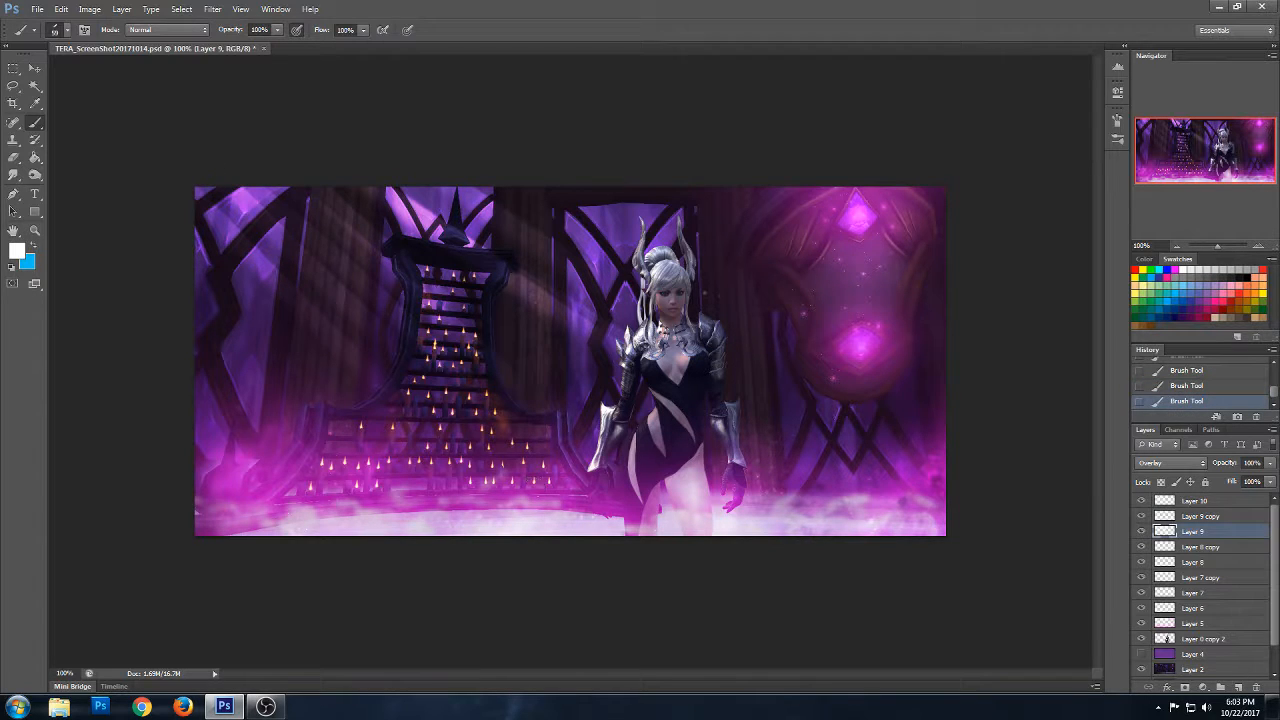
{"action": "key", "text": "ctrl+z"}
{"action": "key", "text": "ctrl+z"}
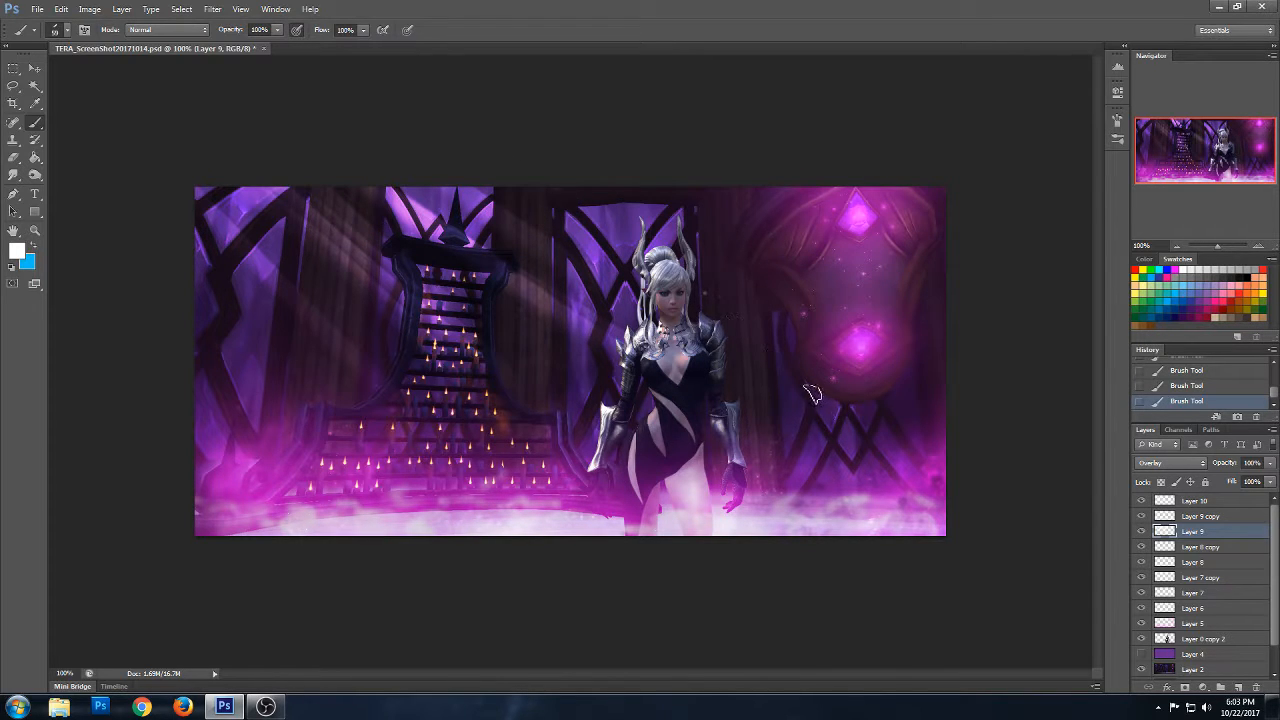
{"action": "left_click_drag", "start_coordinate": [812, 394], "coordinate": [571, 191]}
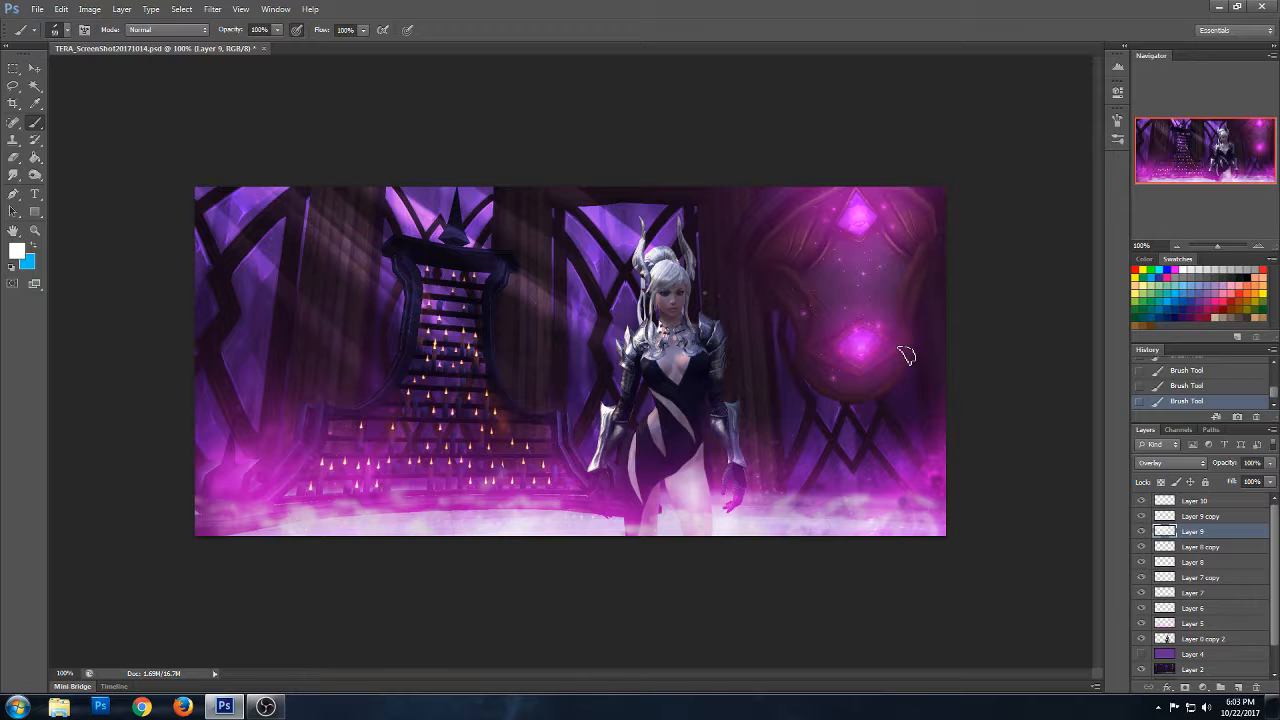
- Add a new layer above Layer 10 and set the foreground colour to magenta
{"action": "left_click", "coordinate": [34, 230]}
{"action": "left_click", "coordinate": [705, 284]}
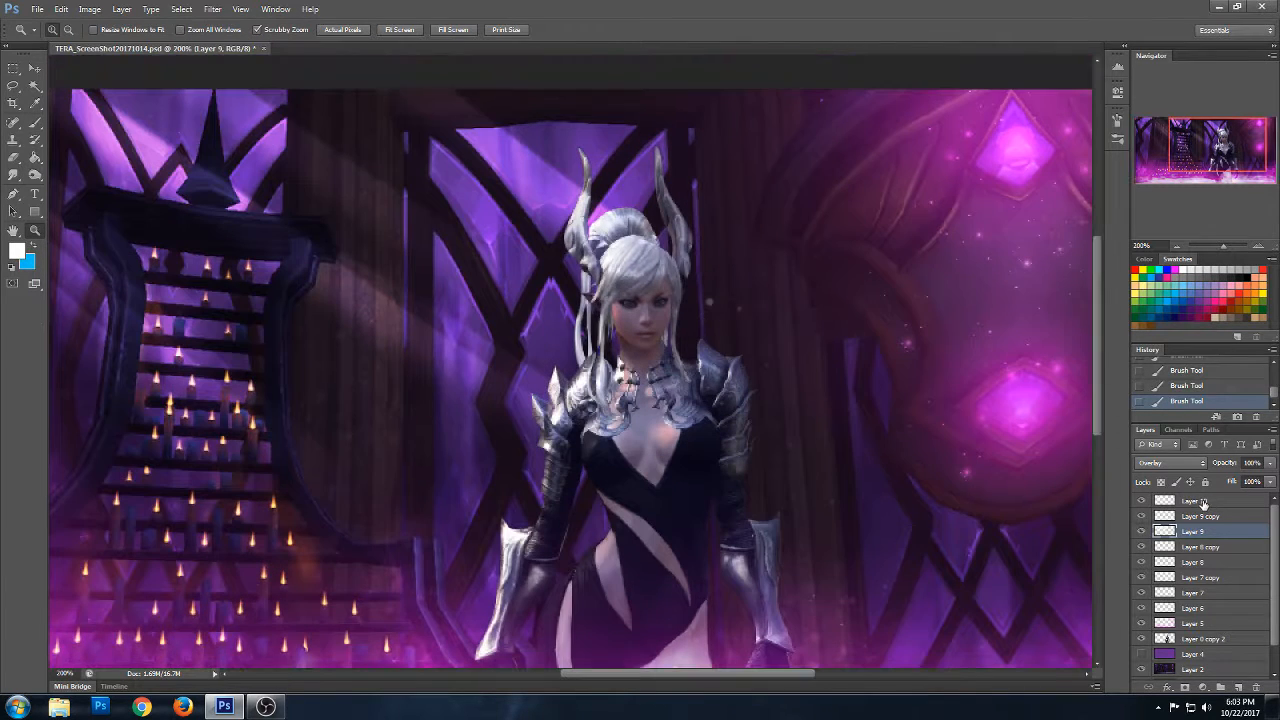
{"action": "left_click", "coordinate": [1200, 501]}
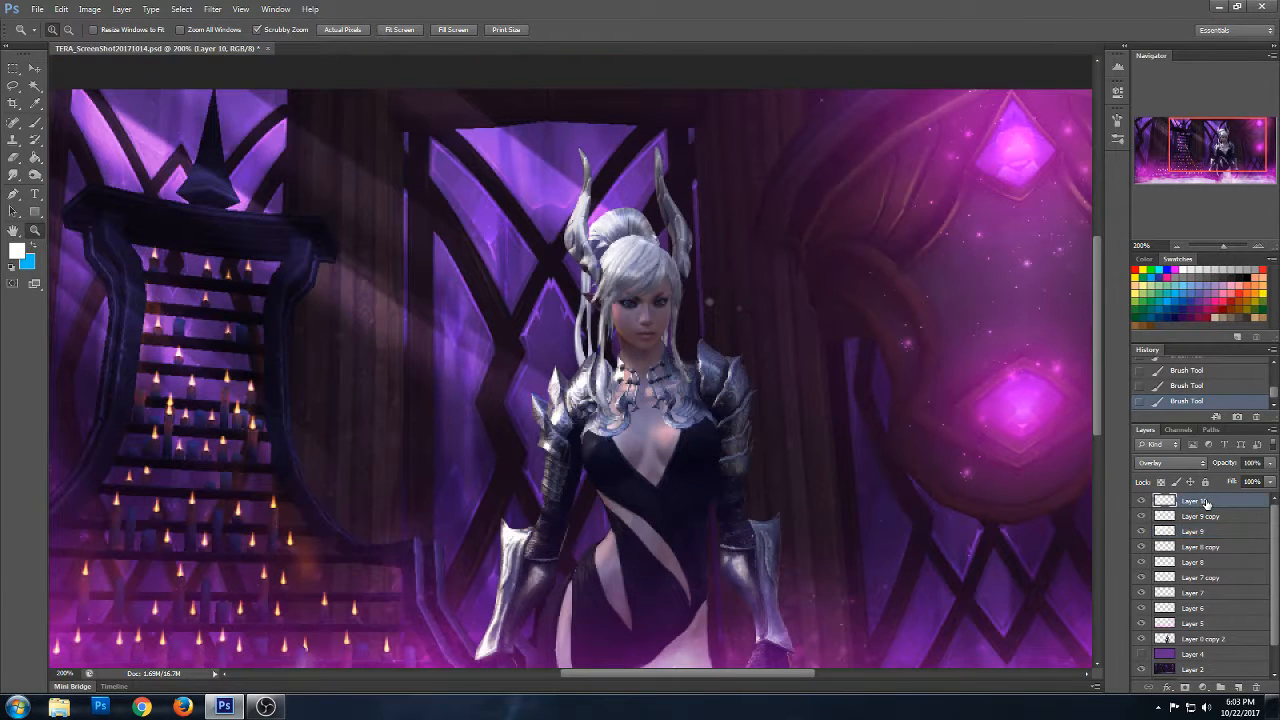
{"action": "left_click", "coordinate": [1237, 691]}
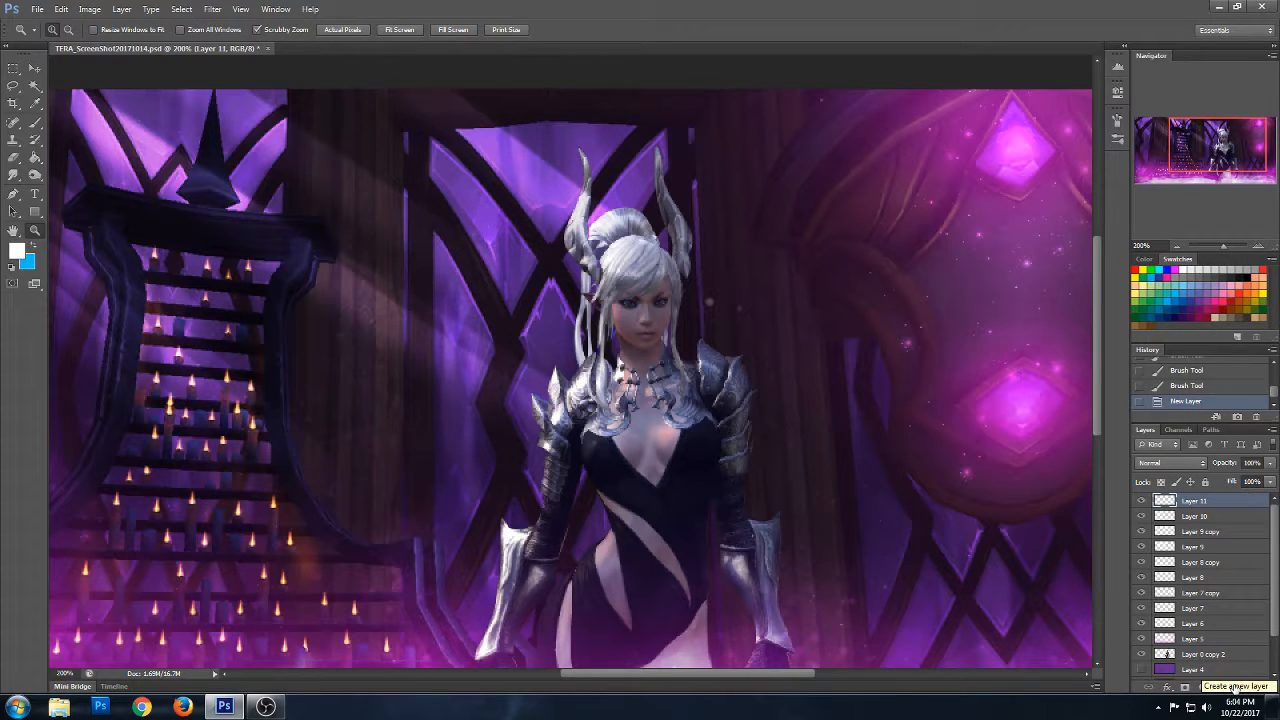
{"action": "left_click", "coordinate": [1174, 266]}
- Set up a hard round brush with 100% hardness and a size of 4 px
{"action": "left_click", "coordinate": [35, 122]}
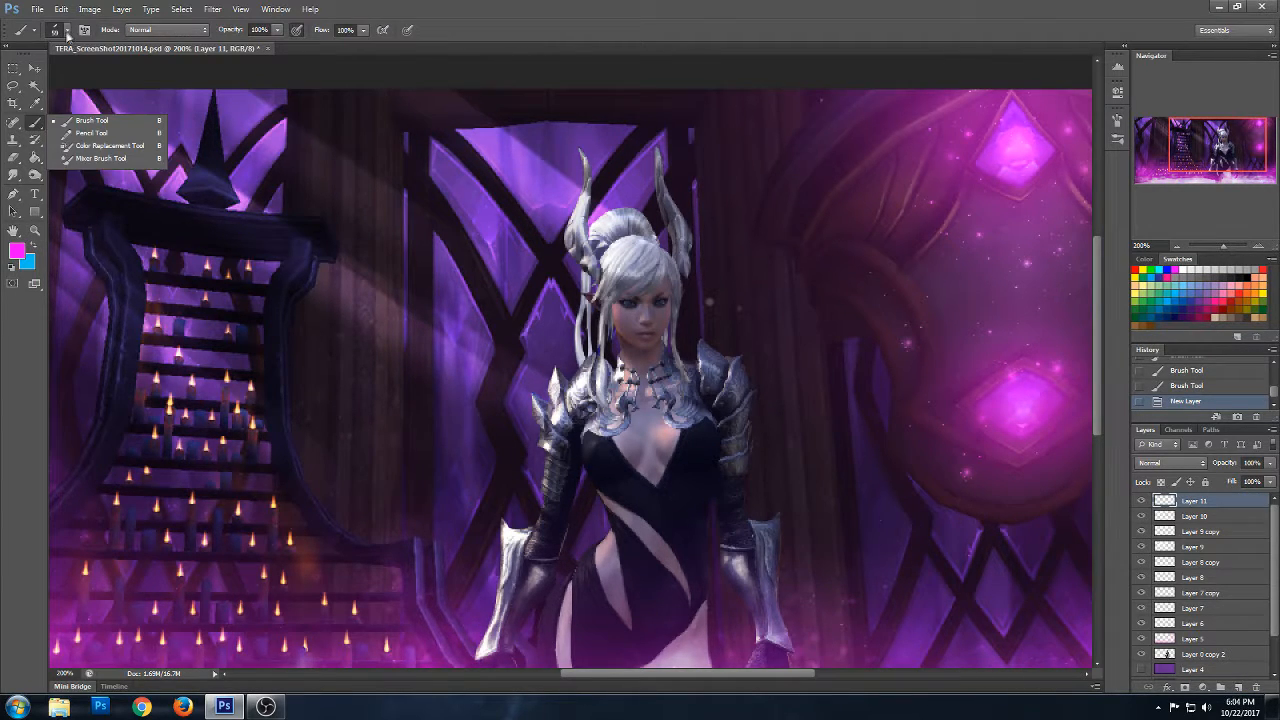
{"action": "left_click", "coordinate": [66, 31]}
{"action": "scroll", "coordinate": [155, 150], "scroll_direction": "up", "scroll_amount": 10}
{"action": "left_click", "coordinate": [48, 133]}
{"action": "left_click_drag", "start_coordinate": [41, 73], "coordinate": [29, 71]}
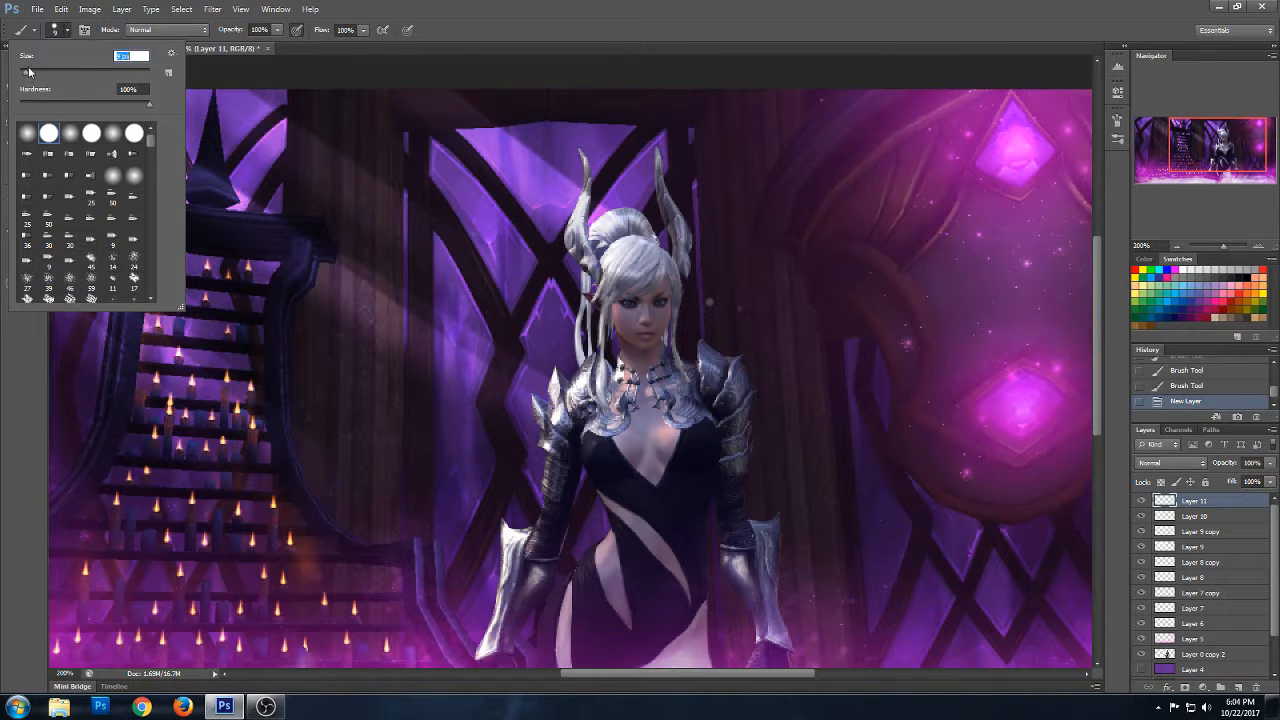
{"action": "key", "text": "bracketleft"}
{"action": "key", "text": "bracketleft"}
{"action": "key", "text": "bracketleft"}
{"action": "key", "text": "bracketleft"}
{"action": "key", "text": "bracketleft"}
{"action": "key", "text": "Return"}
- Paint both of the character's eyes magenta on Layer 11 and set the layer's blend mode to Color
{"action": "left_click", "coordinate": [661, 302]}
{"action": "left_click", "coordinate": [661, 302]}
{"action": "left_click", "coordinate": [636, 312]}
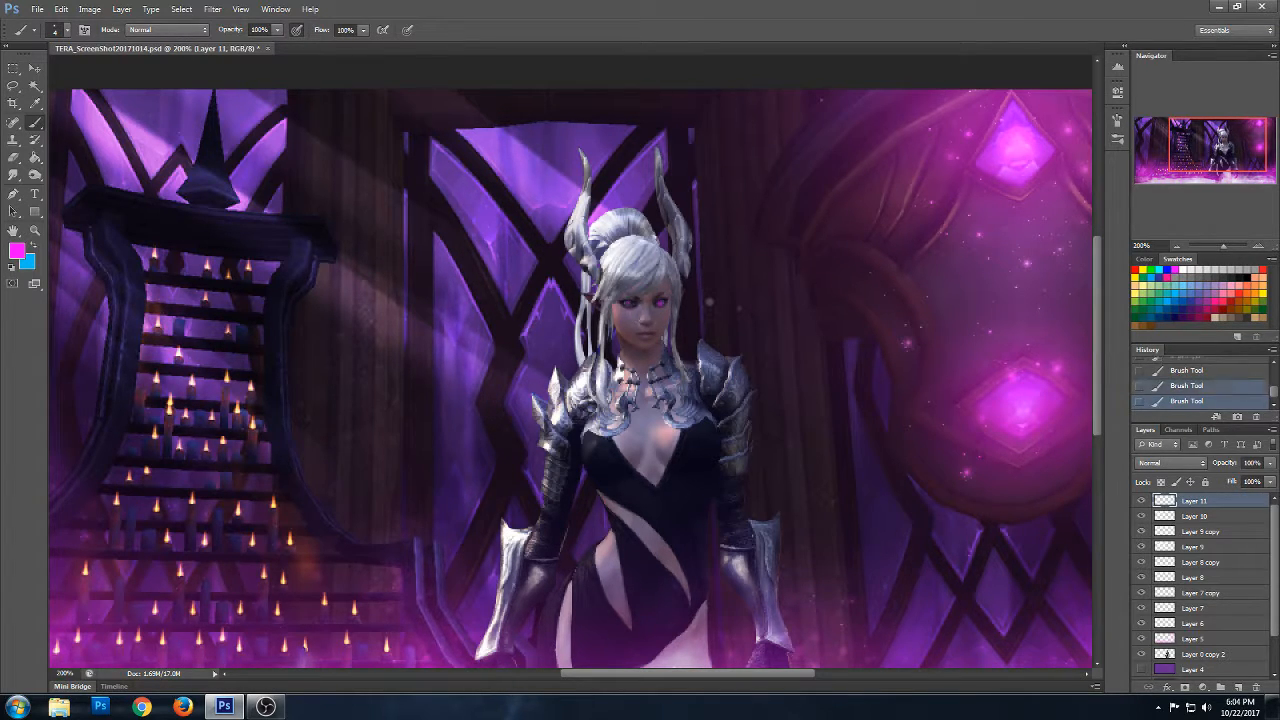
{"action": "left_click", "coordinate": [1188, 471]}
{"action": "left_click", "coordinate": [1157, 431]}
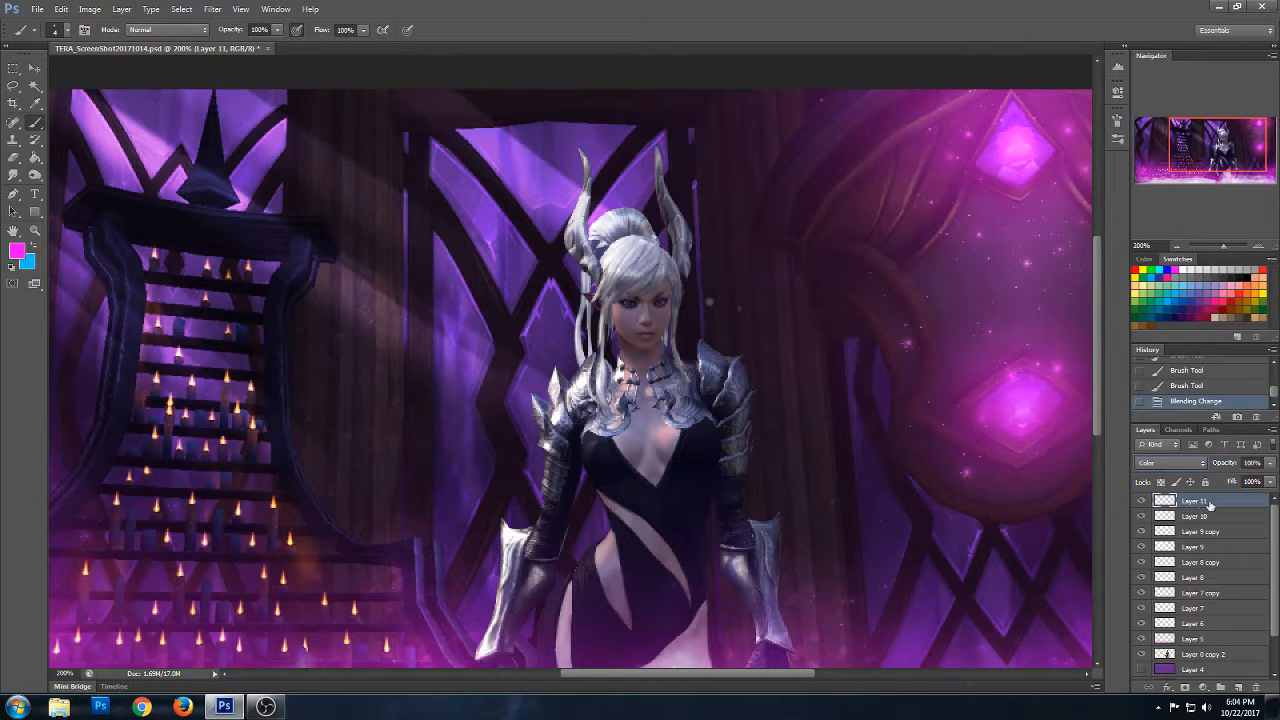
- Duplicate Layer 11 as Layer 11 copy and set the copy's blend mode to Overlay
{"action": "right_click", "coordinate": [1200, 505]}
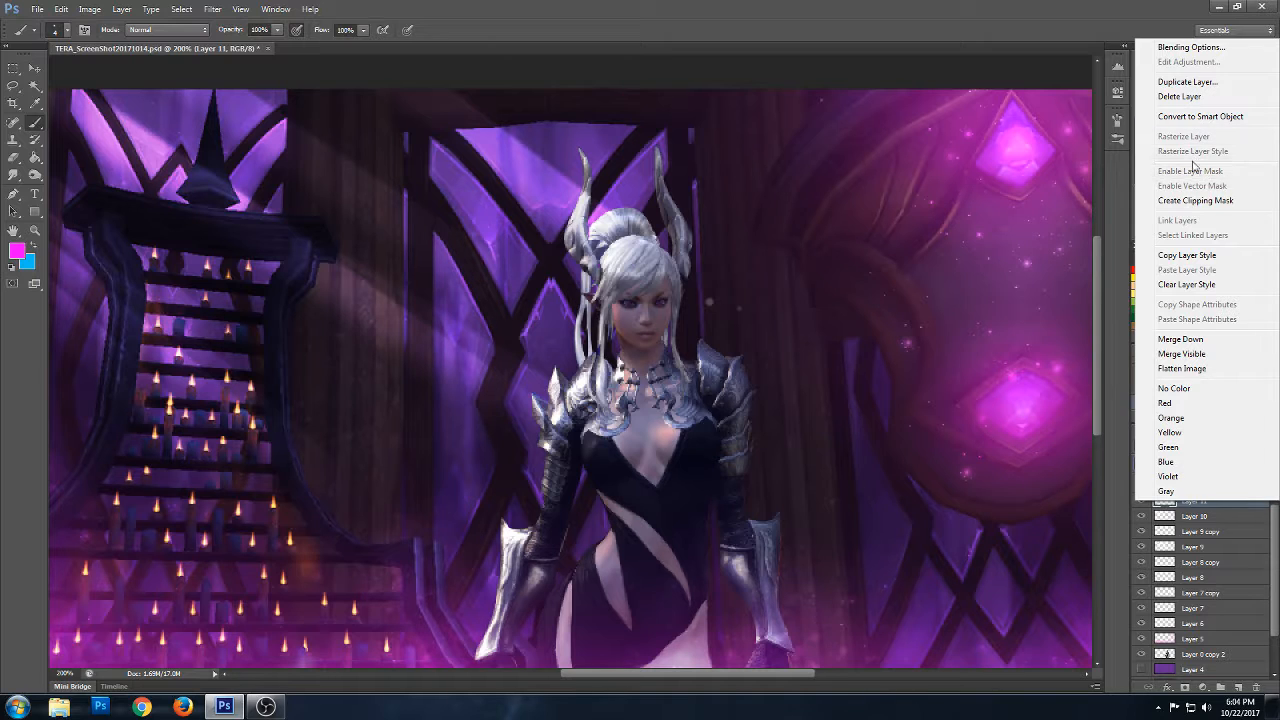
{"action": "left_click", "coordinate": [1188, 82]}
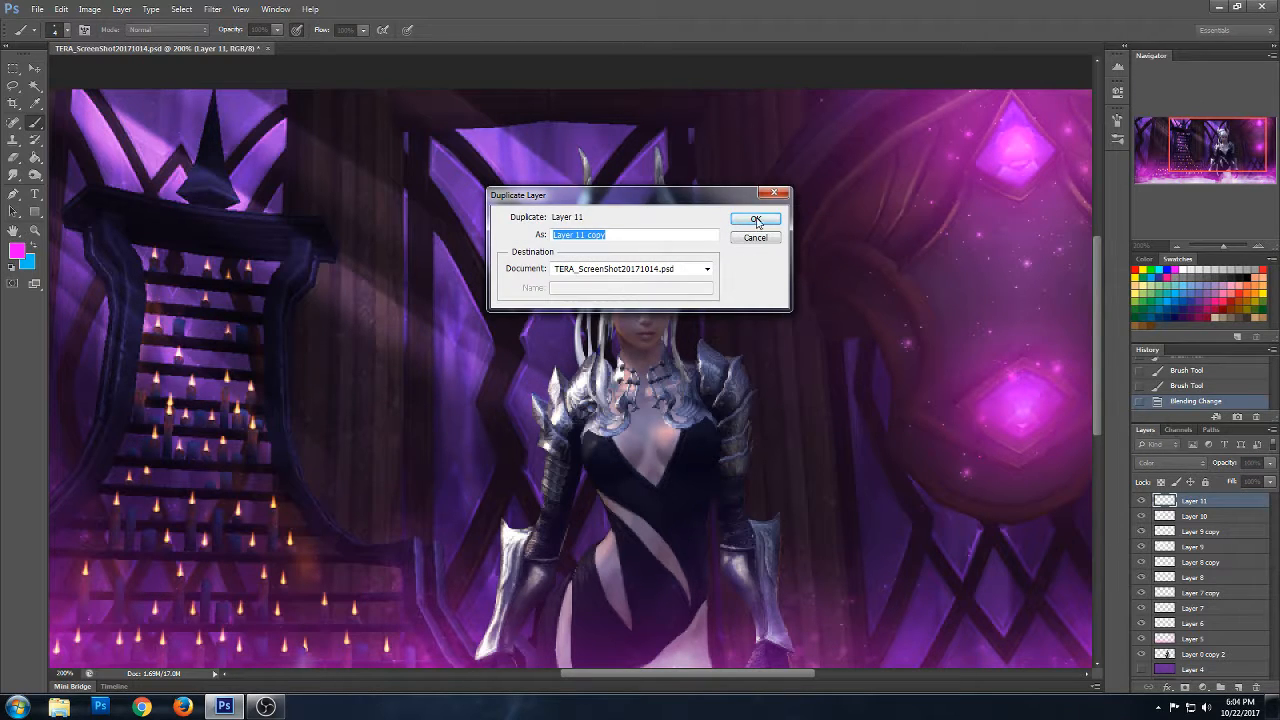
{"action": "left_click", "coordinate": [760, 221]}
{"action": "left_click", "coordinate": [1168, 463]}
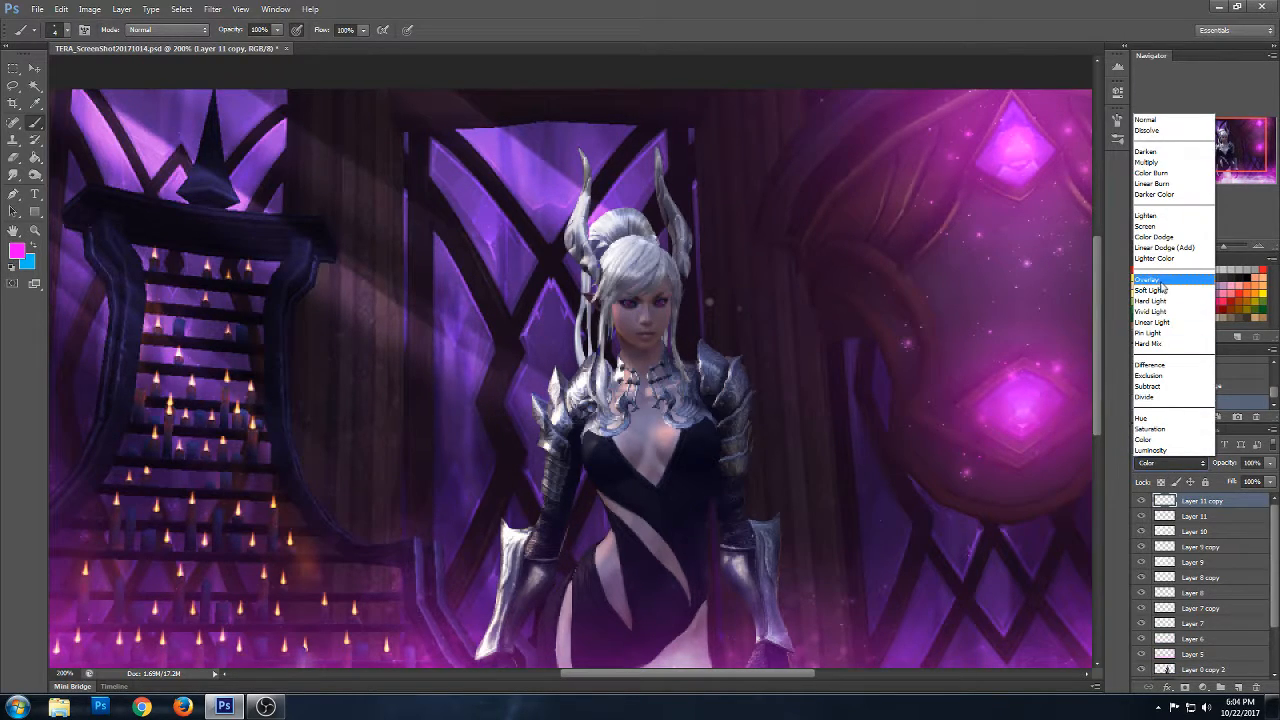
{"action": "left_click", "coordinate": [1163, 281]}
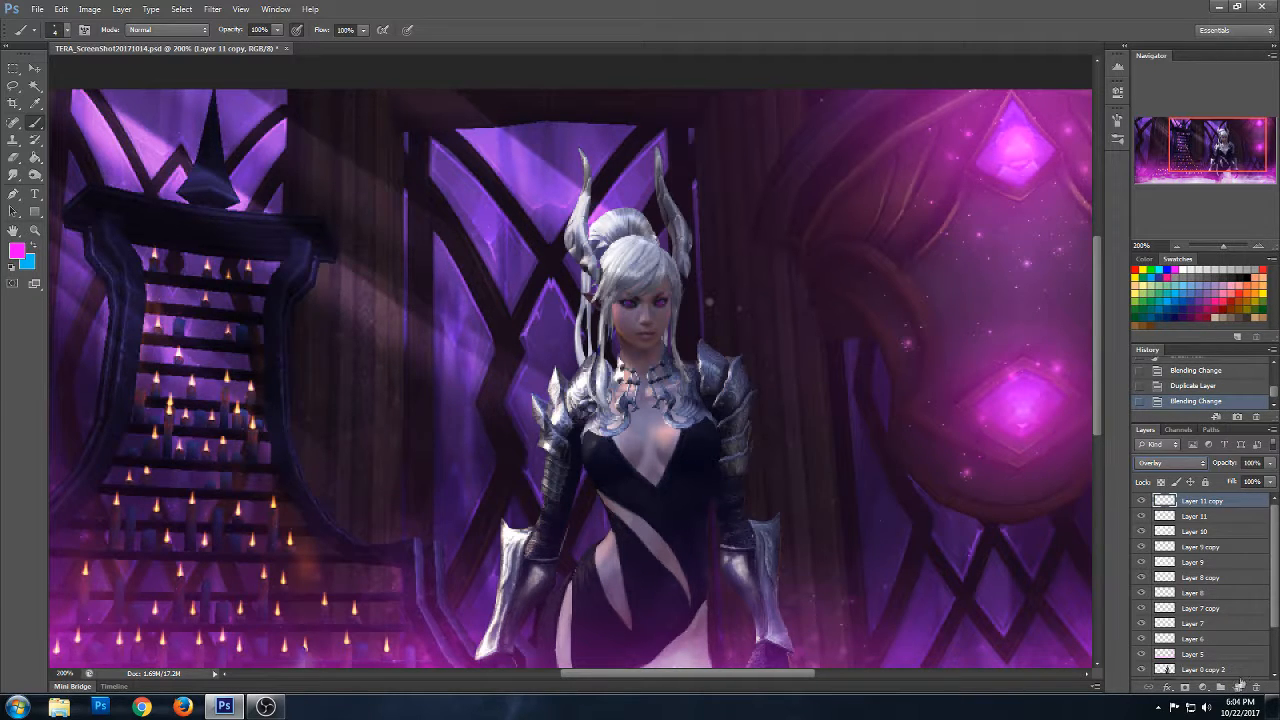
- Add a new layer above Layer 11 copy and paint a magenta glow over both eyes with a soft 18 px brush at 0% hardness
{"action": "left_click", "coordinate": [1239, 689]}
{"action": "left_click", "coordinate": [67, 30]}
{"action": "left_click", "coordinate": [84, 72]}
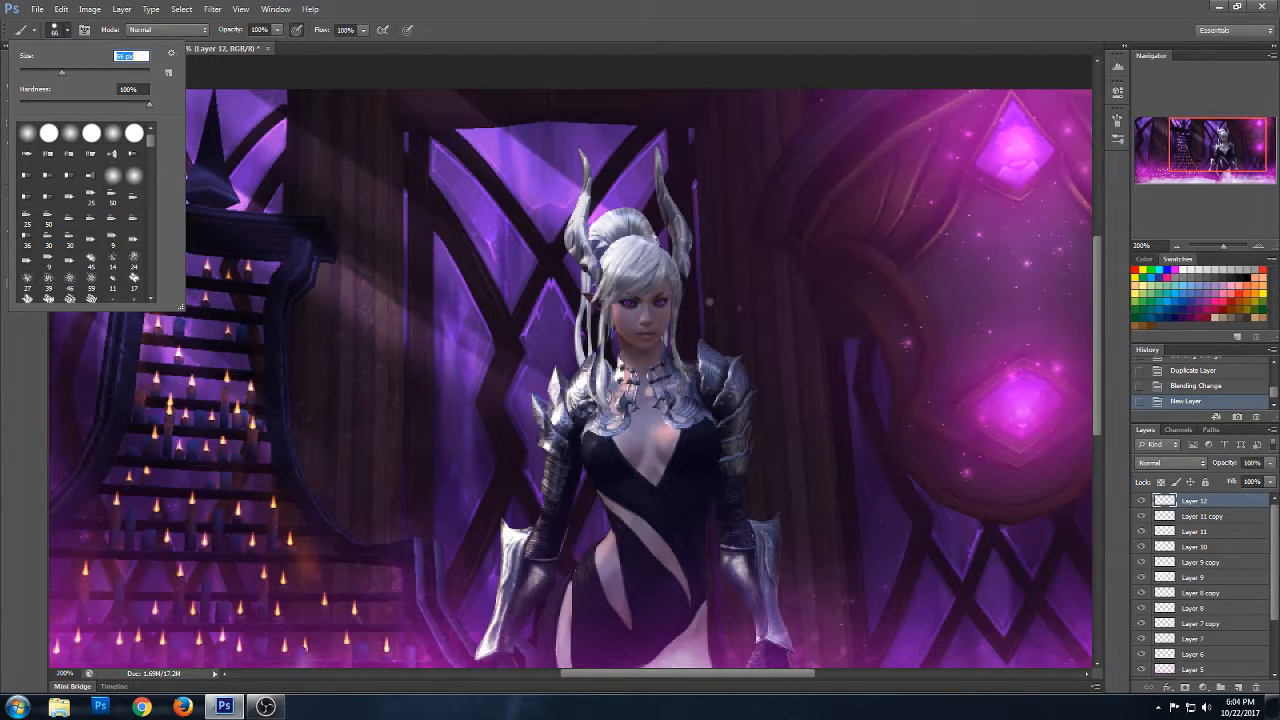
{"action": "left_click", "coordinate": [627, 304]}
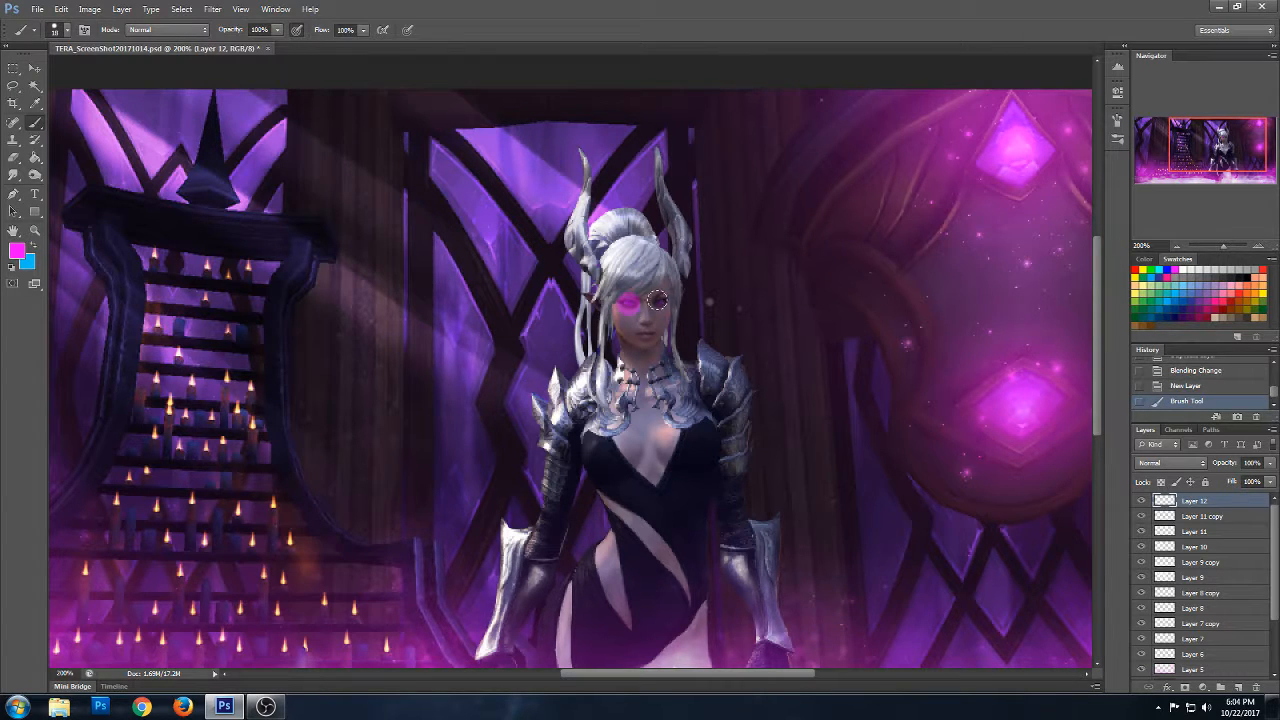
{"action": "key", "text": "ctrl+z"}
{"action": "left_click", "coordinate": [67, 29]}
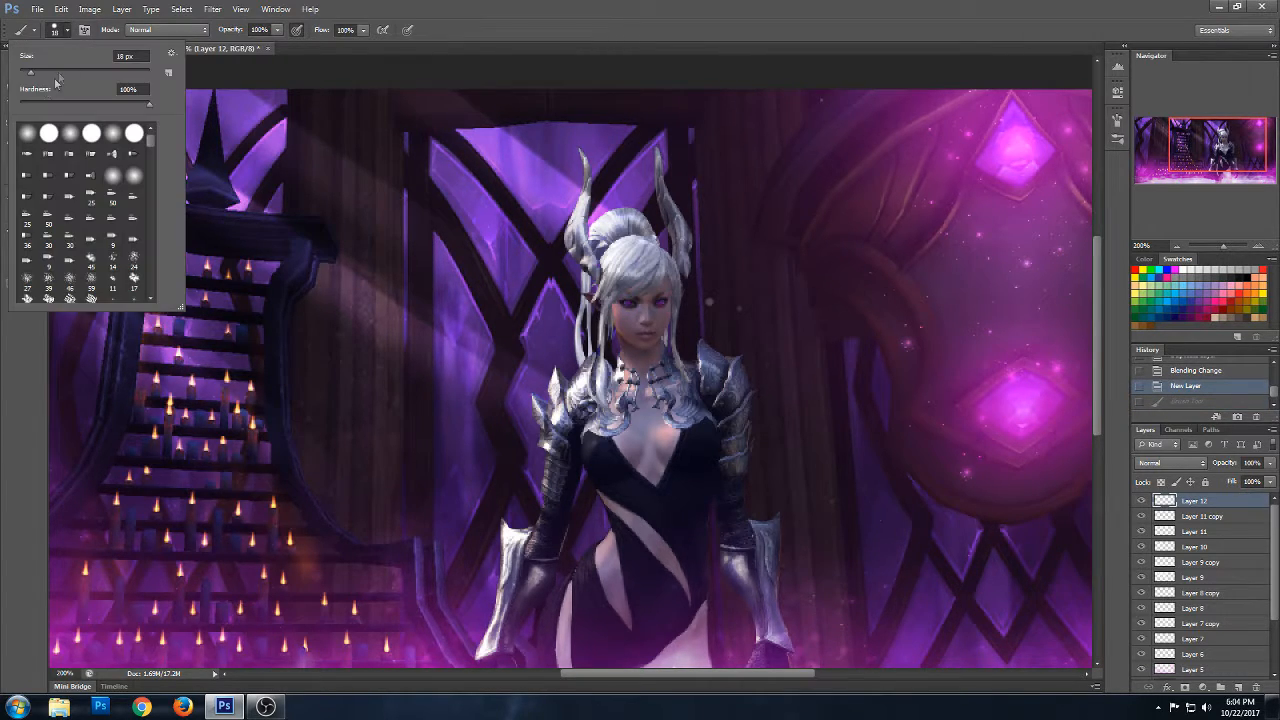
{"action": "left_click", "coordinate": [628, 304]}
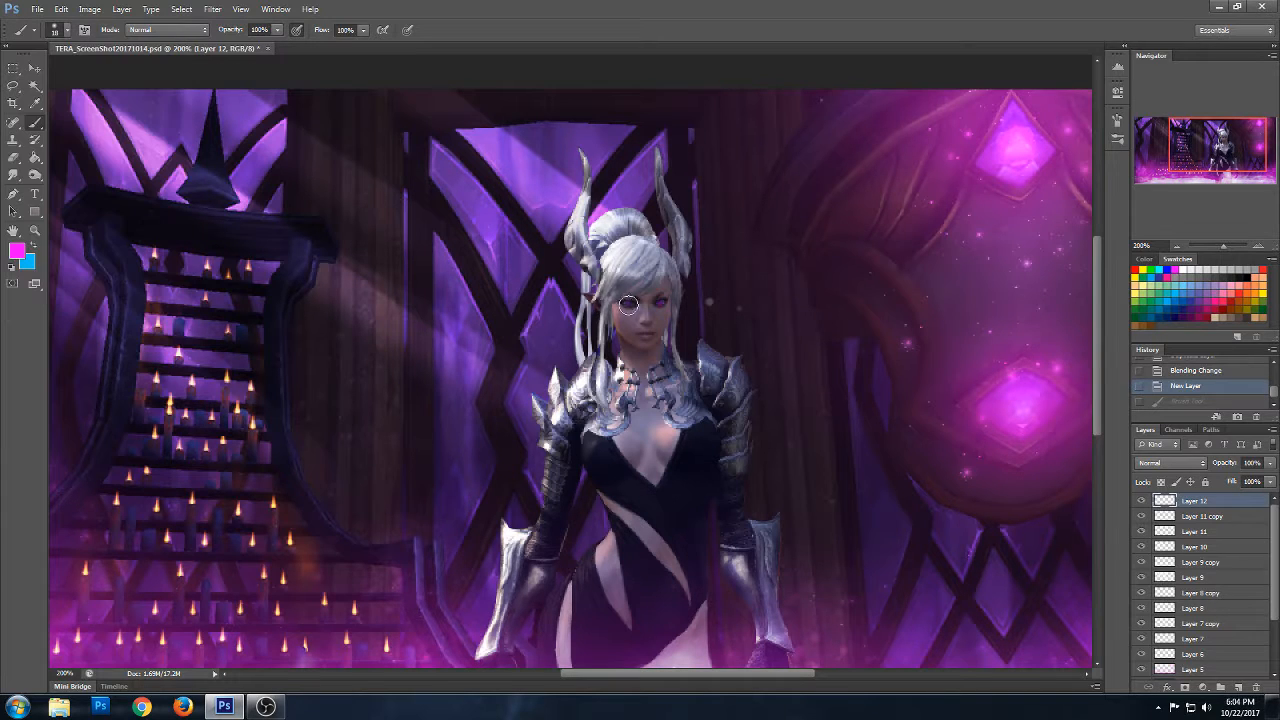
{"action": "left_click", "coordinate": [628, 303]}
{"action": "left_click", "coordinate": [659, 303]}
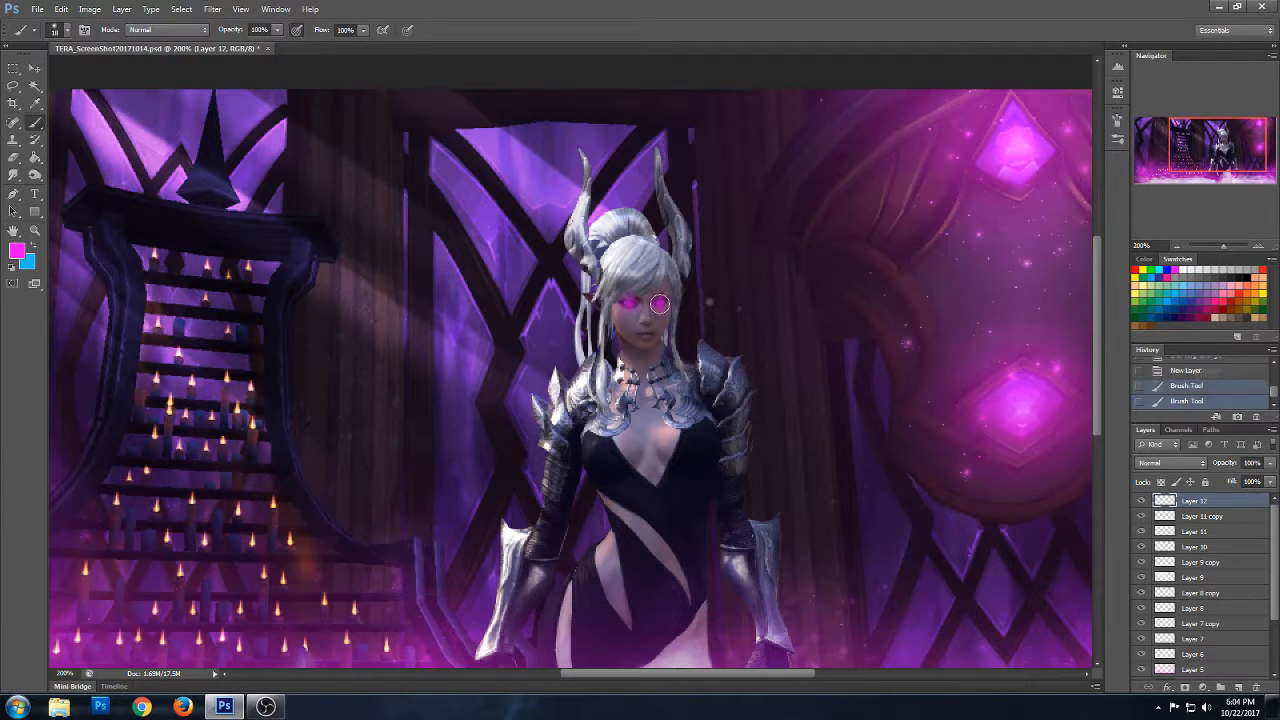
- Try Hard Light on Layer 12, then set the layer's blend mode to Lighten
{"action": "left_click", "coordinate": [1180, 463]}
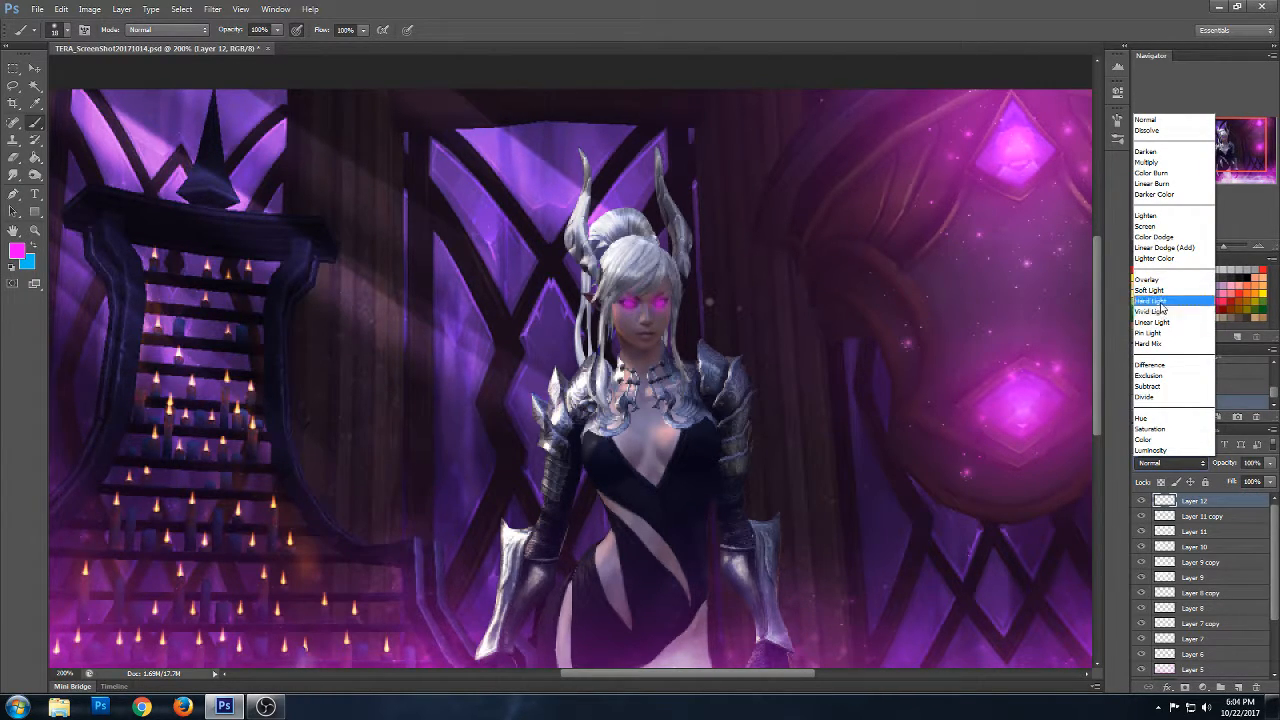
{"action": "left_click", "coordinate": [1166, 298]}
{"action": "left_click", "coordinate": [1165, 463]}
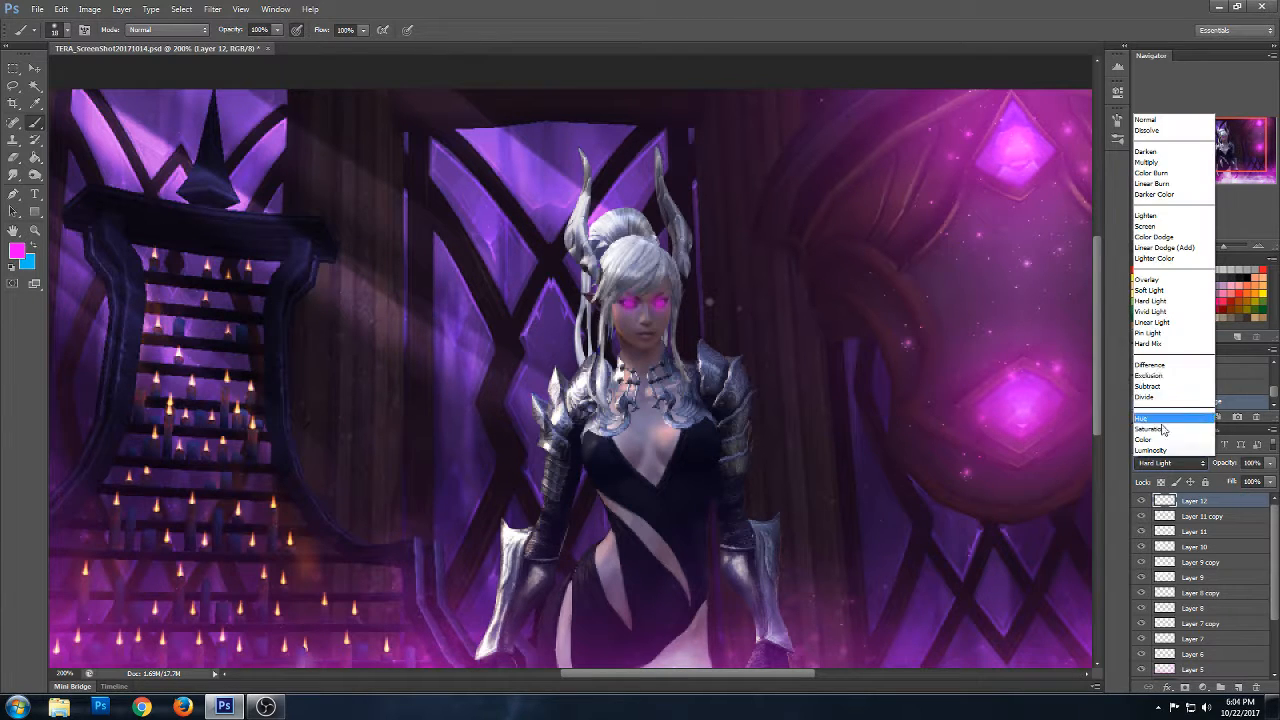
{"action": "left_click", "coordinate": [1159, 218]}
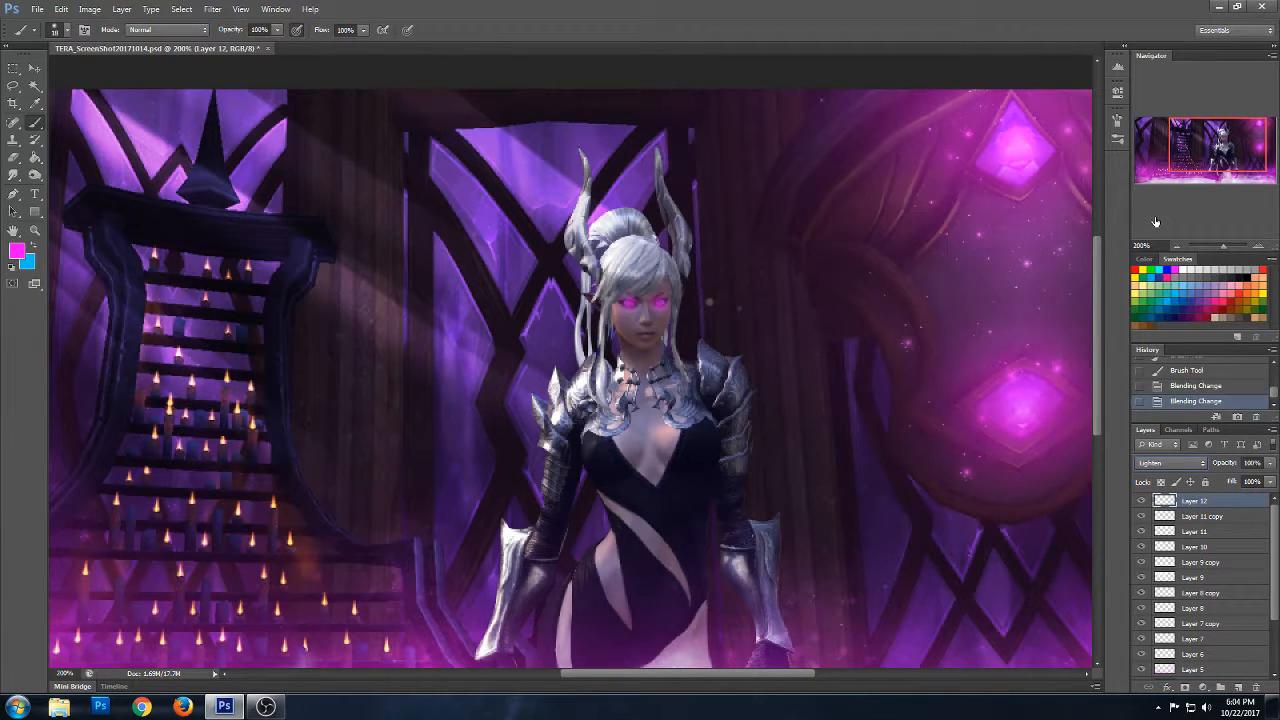
{"action": "left_click", "coordinate": [1182, 460]}
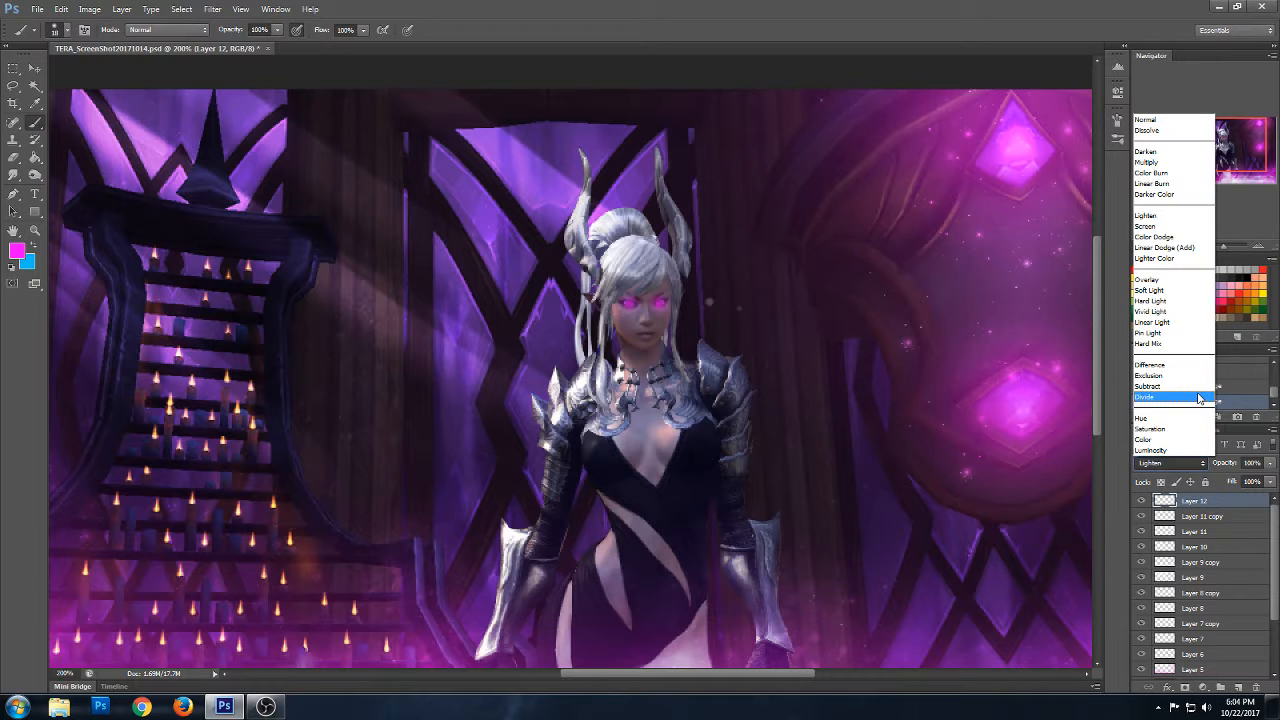
{"action": "left_click", "coordinate": [1159, 218]}
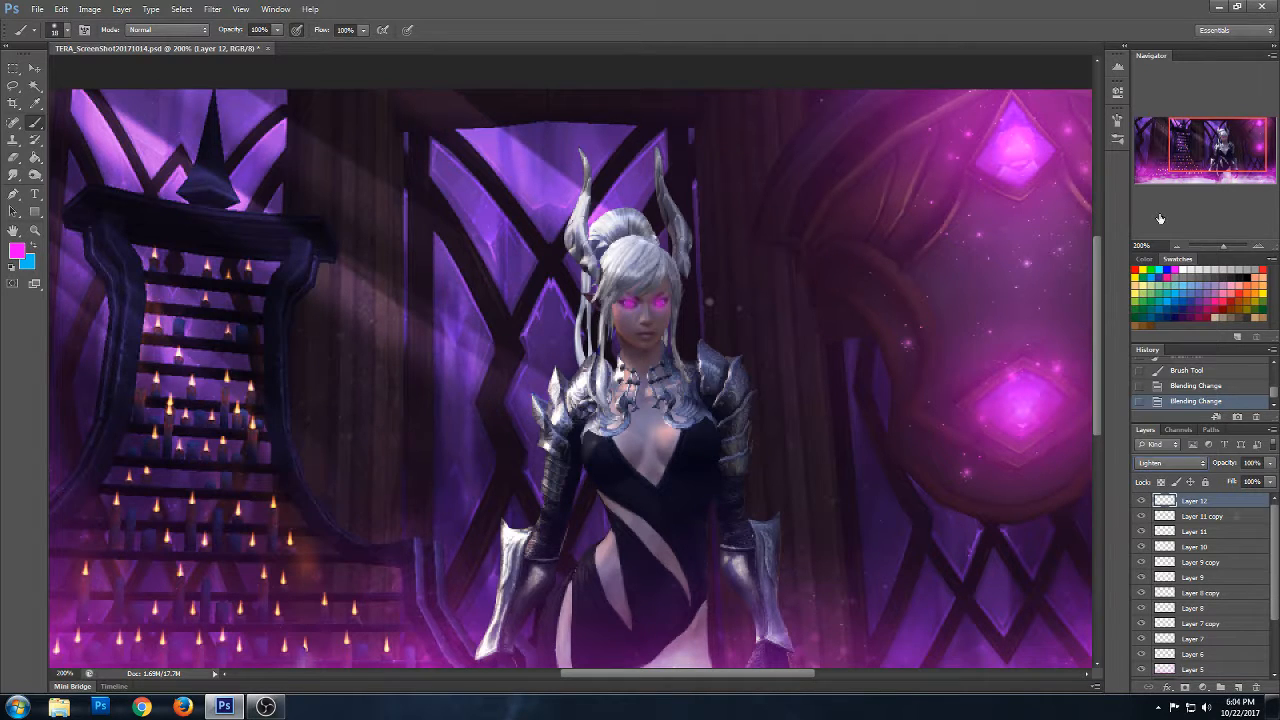
- Hide Layer 11 and Layer 11 copy
{"action": "left_click", "coordinate": [1205, 517]}
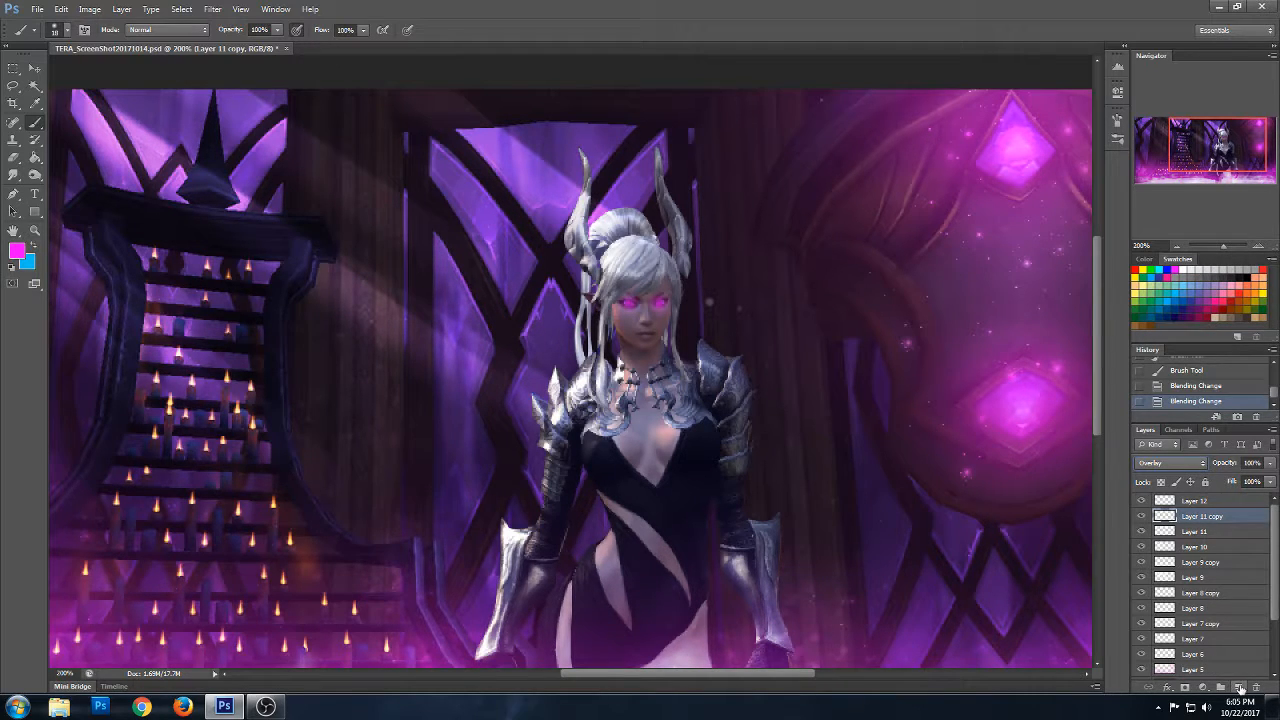
{"action": "left_click", "coordinate": [1197, 532]}
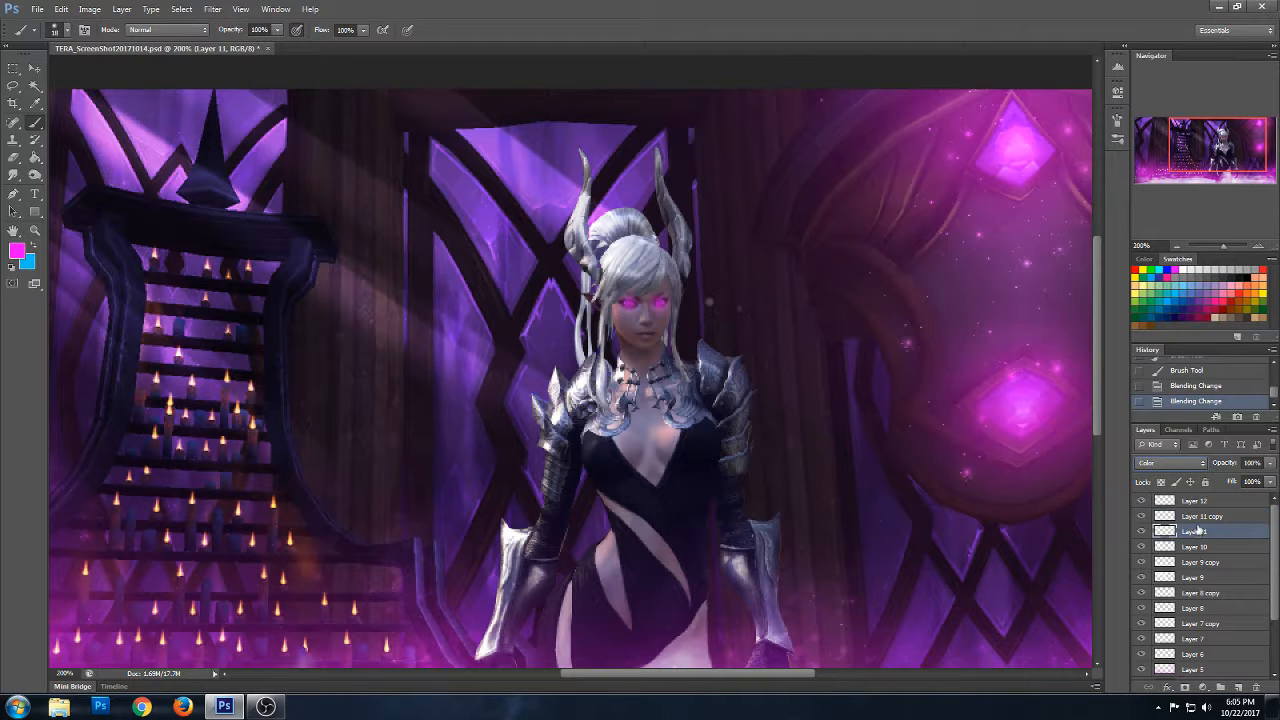
{"action": "left_click", "coordinate": [1200, 518]}
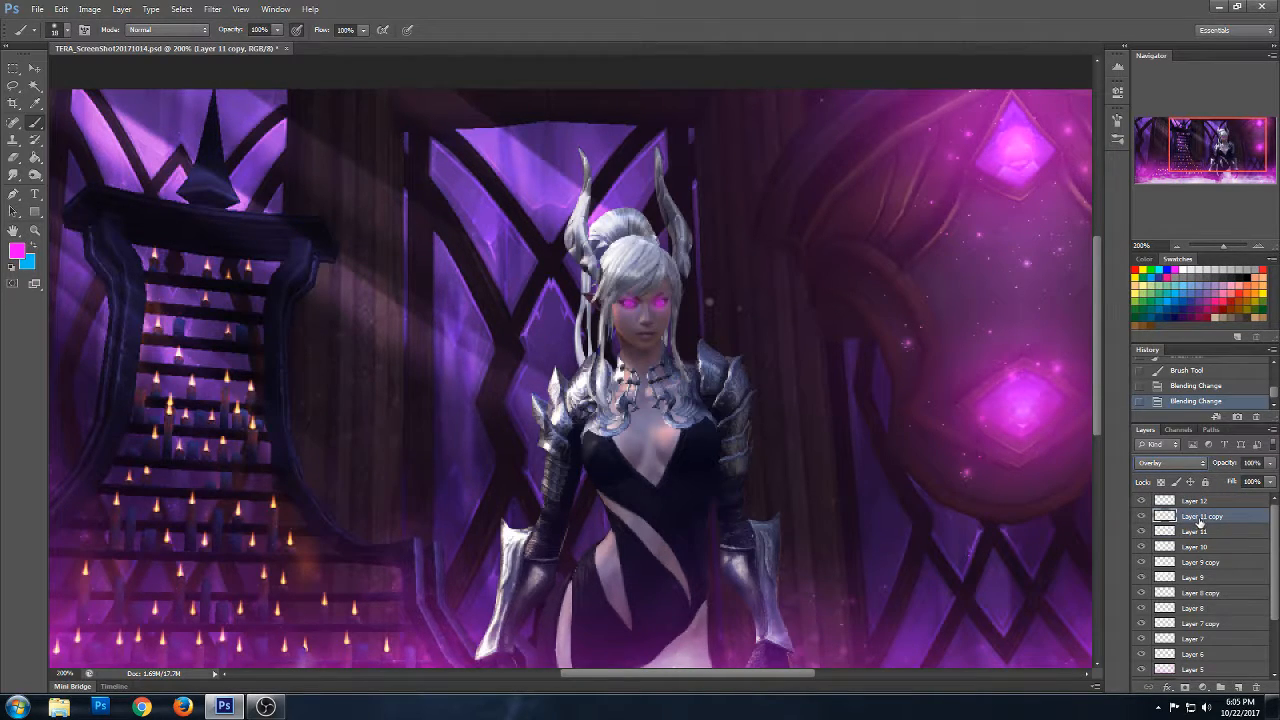
{"action": "left_click", "coordinate": [1197, 532]}
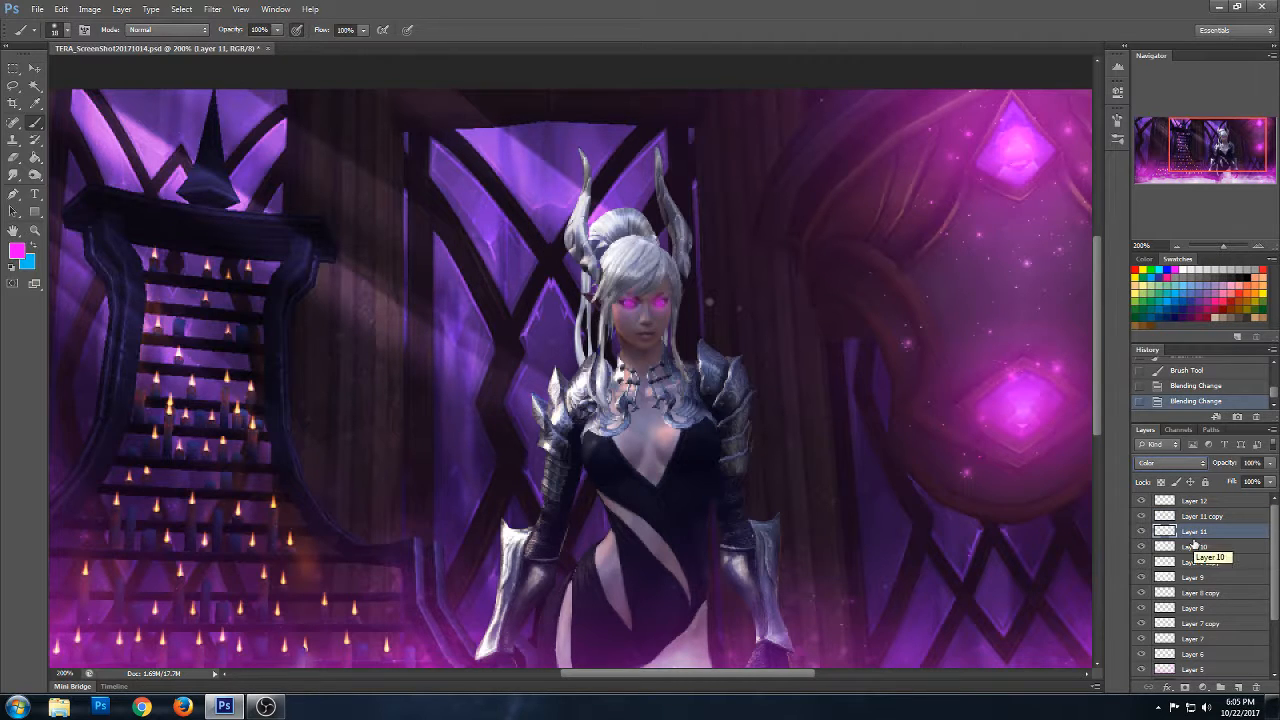
{"action": "left_click", "coordinate": [1141, 531]}
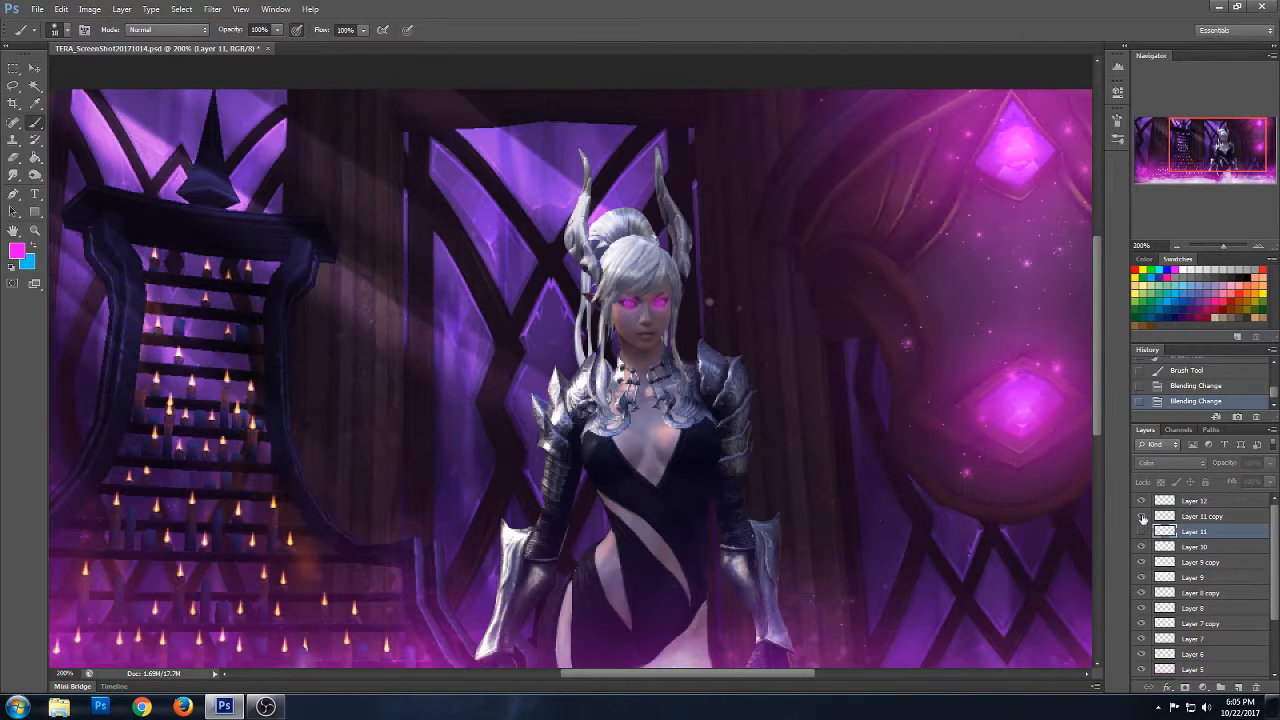
{"action": "left_click", "coordinate": [1143, 516]}
- Add a new layer directly above Layer 11 copy and set the foreground colour to white
{"action": "left_click", "coordinate": [1198, 520]}
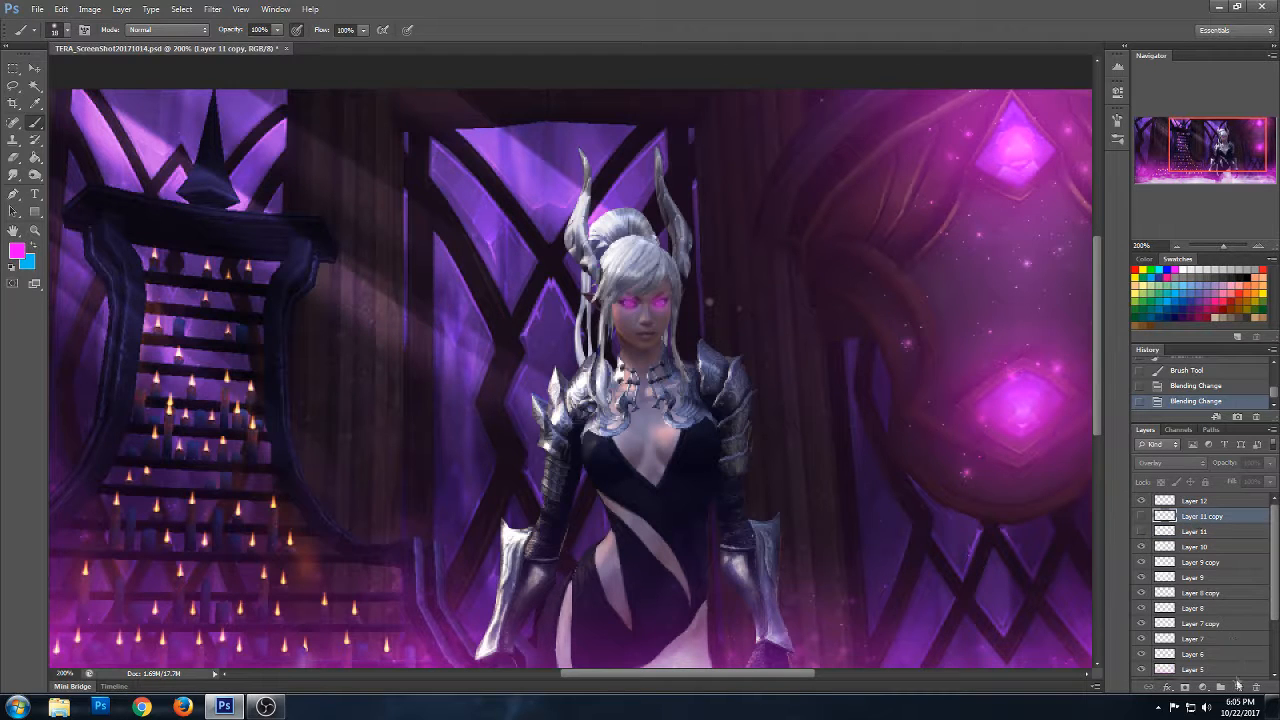
{"action": "left_click", "coordinate": [1238, 688]}
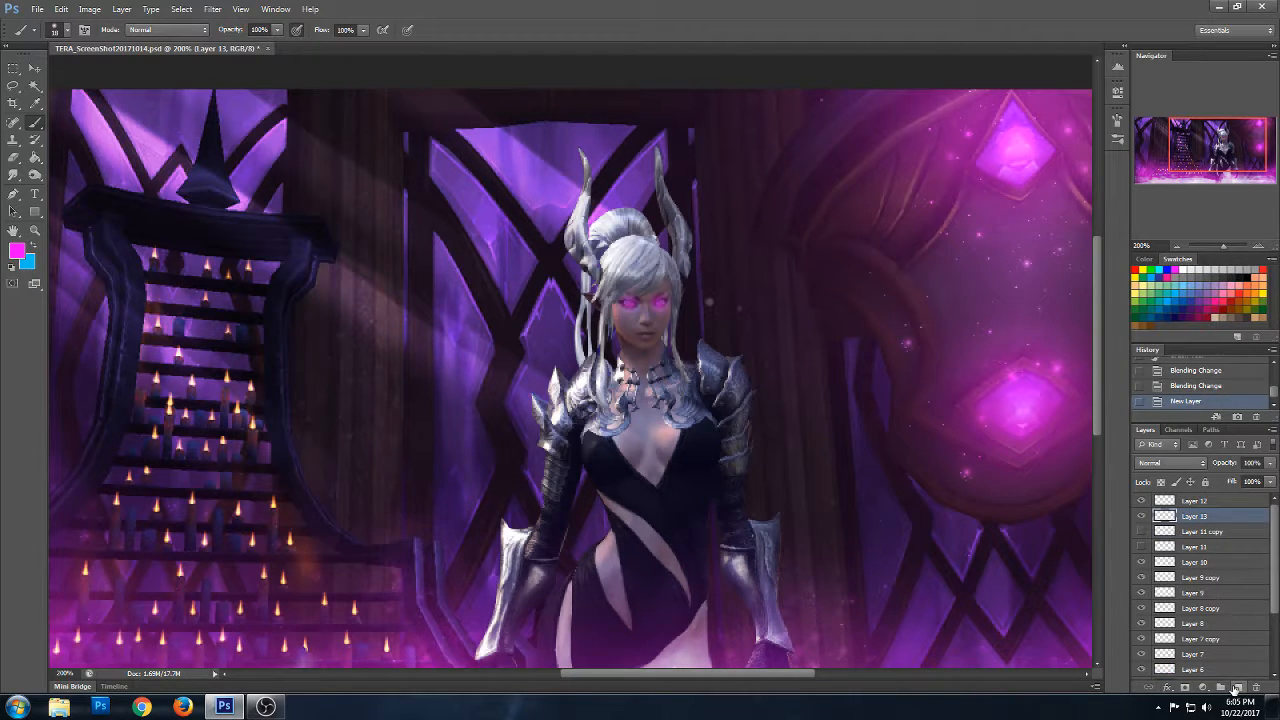
{"action": "left_click", "coordinate": [18, 252]}
{"action": "left_click", "coordinate": [683, 164]}
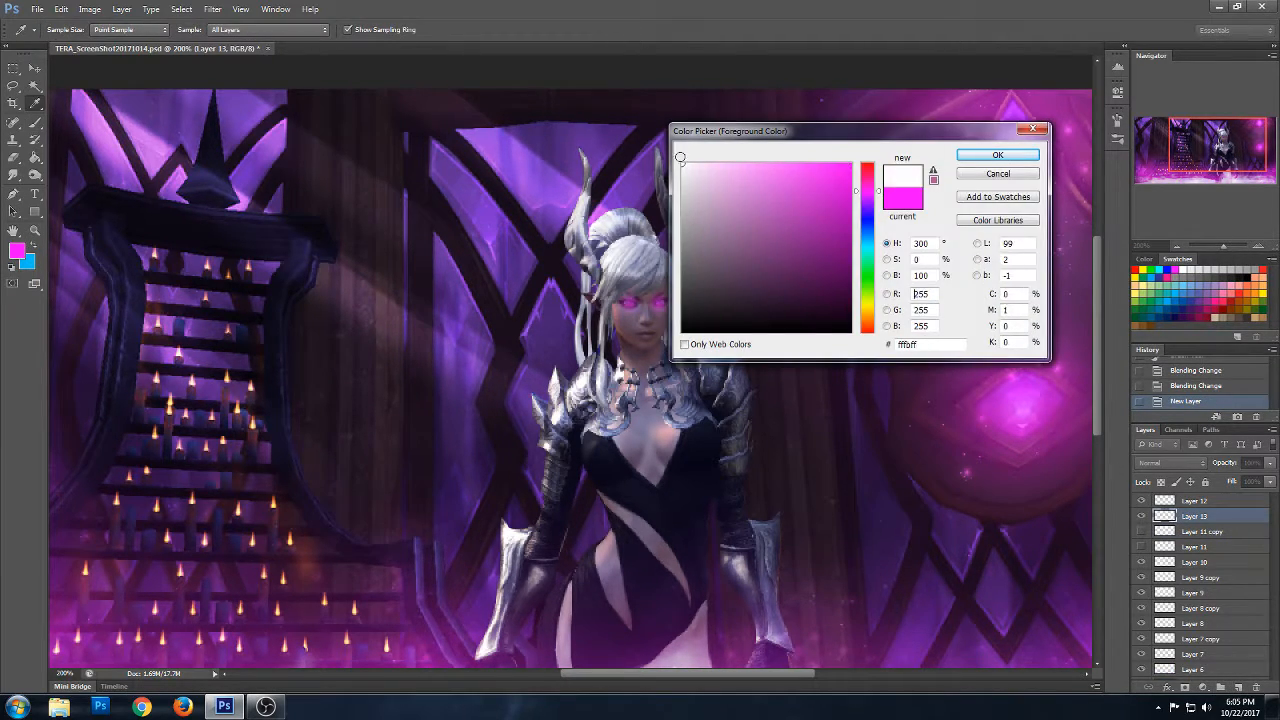
{"action": "left_click", "coordinate": [989, 157]}
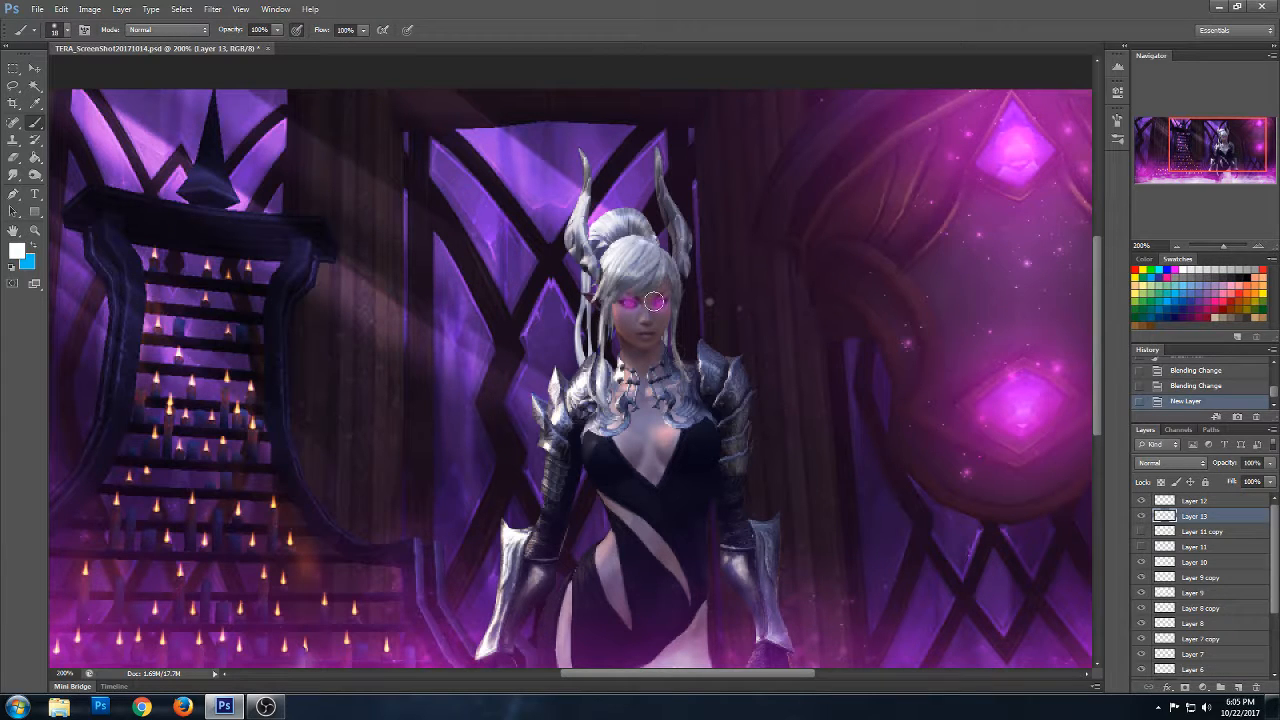
- Dab white highlights into both of the character's eyes on Layer 13 with a soft 4 px brush
{"action": "left_click", "coordinate": [67, 30]}
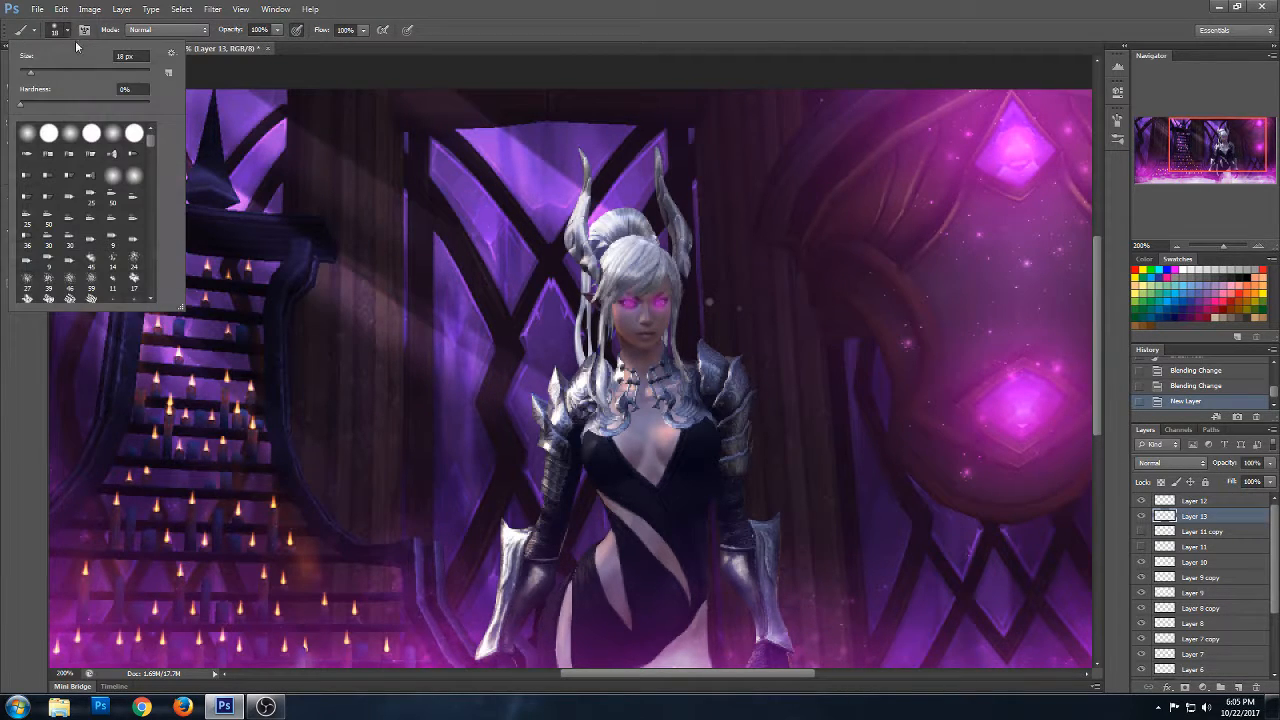
{"action": "left_click_drag", "start_coordinate": [134, 56], "coordinate": [108, 62]}
{"action": "type", "text": "5"}
{"action": "key", "text": "Return"}
{"action": "left_click", "coordinate": [668, 312]}
{"action": "key", "text": "["}
{"action": "left_click", "coordinate": [668, 314]}
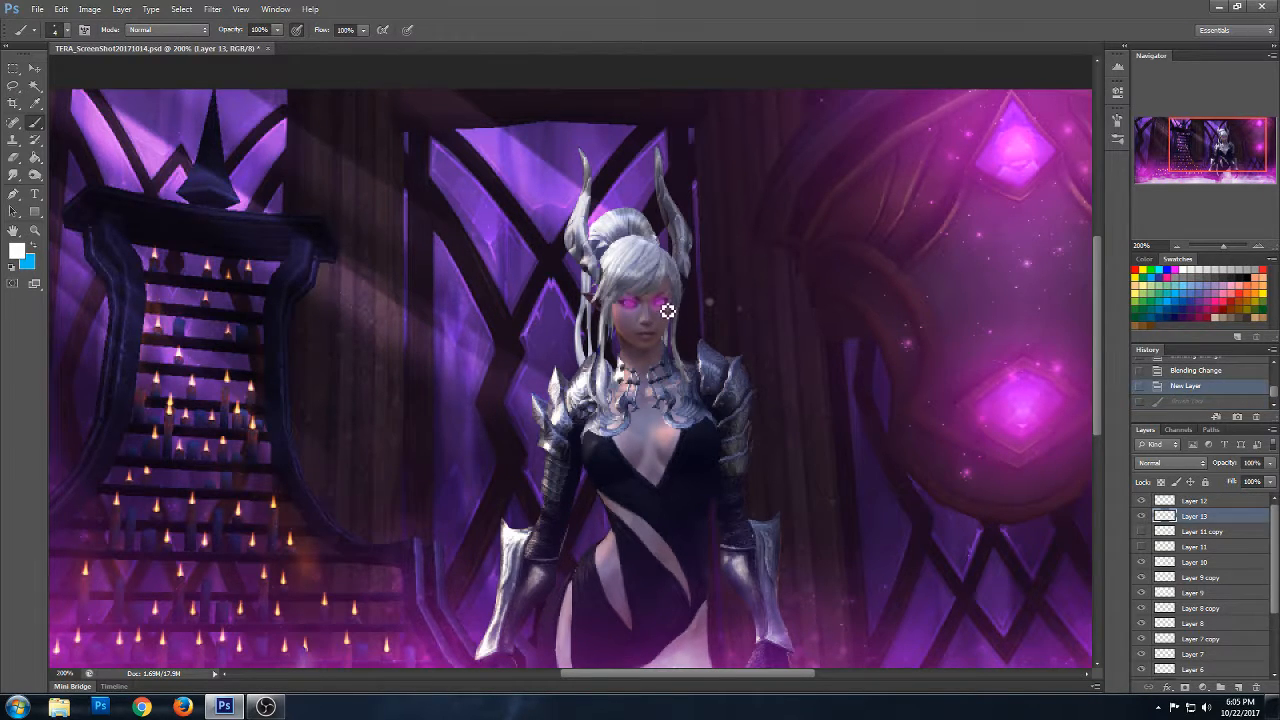
{"action": "left_click", "coordinate": [668, 316]}
{"action": "left_click", "coordinate": [667, 312]}
{"action": "left_click", "coordinate": [667, 310]}
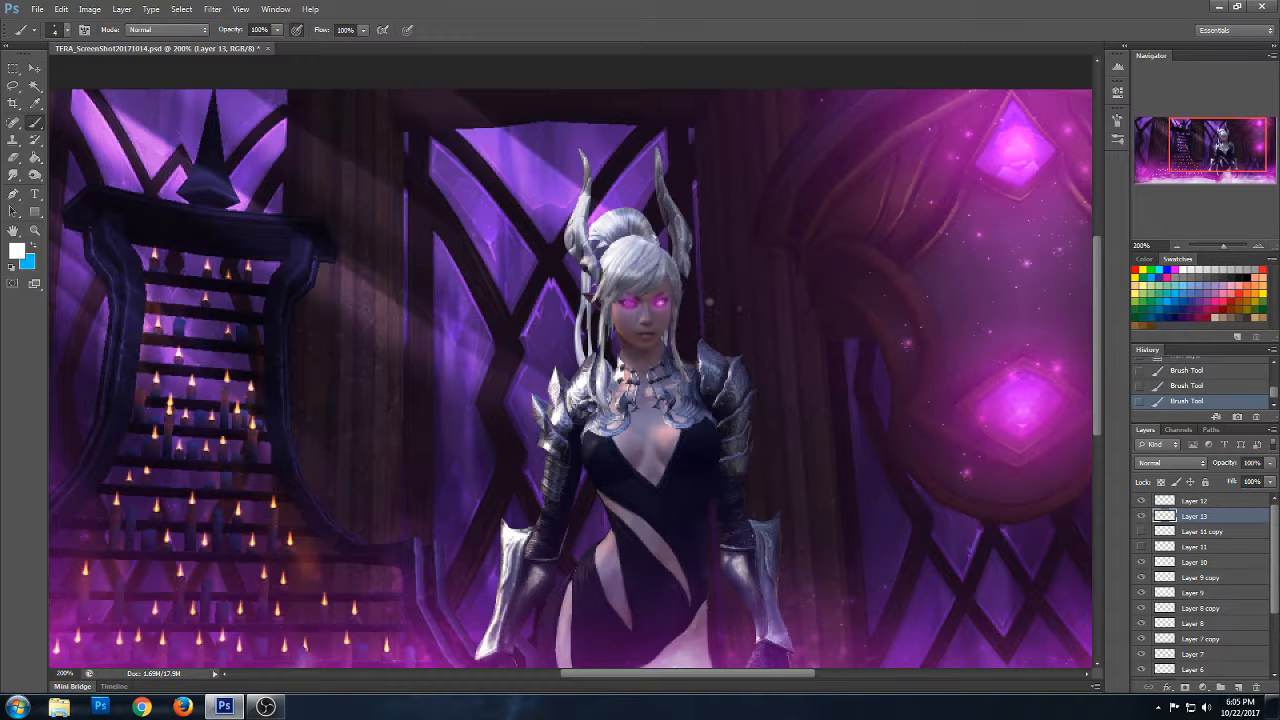
{"action": "left_click", "coordinate": [637, 312]}
{"action": "left_click", "coordinate": [638, 315]}
- Add a new layer above Layer 12 and set the foreground colour to the magenta swatch
{"action": "key", "text": "z"}
{"action": "left_click", "coordinate": [685, 425], "text": "alt"}
{"action": "left_click", "coordinate": [686, 440], "text": "alt"}
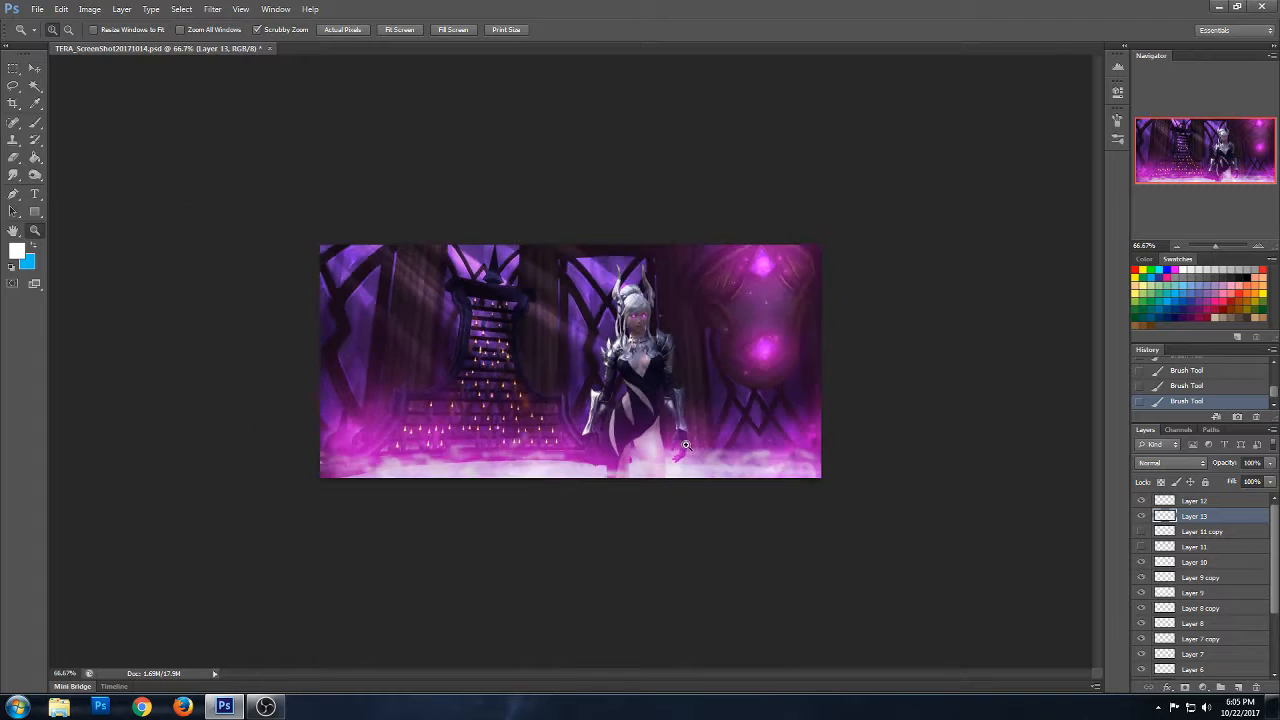
{"action": "left_click", "coordinate": [698, 403]}
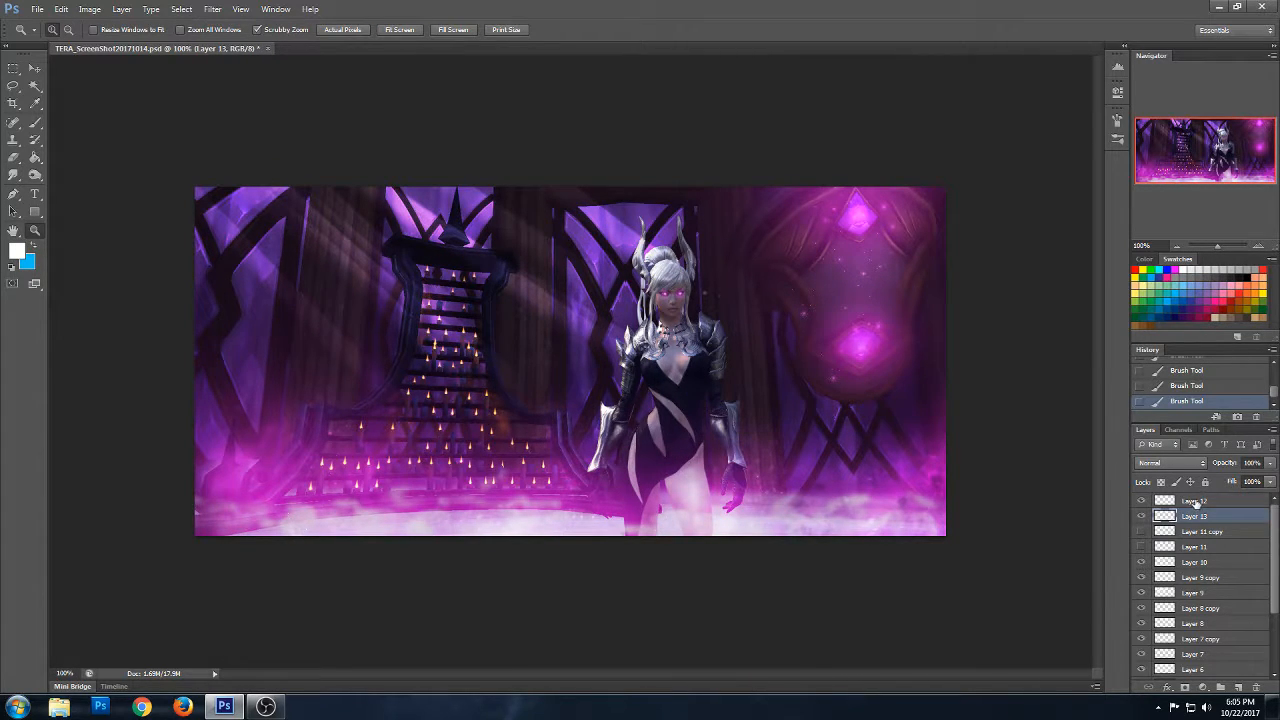
{"action": "left_click", "coordinate": [1196, 502]}
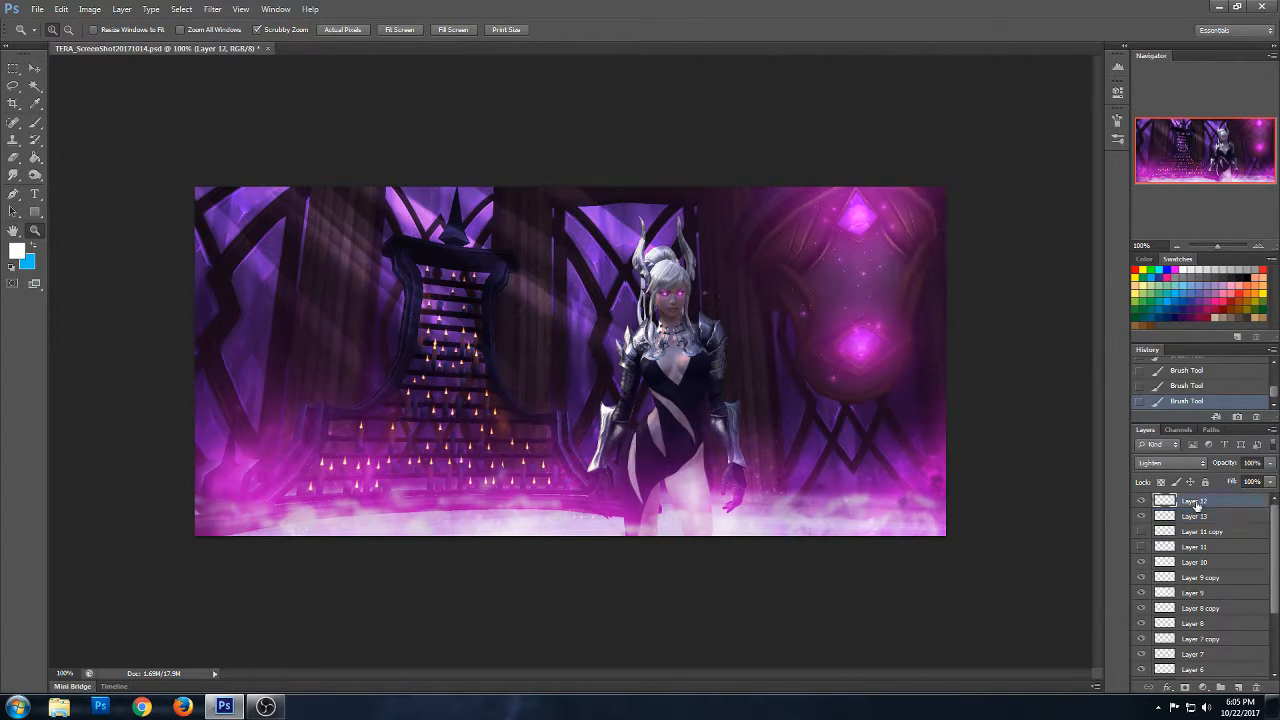
{"action": "left_click", "coordinate": [1238, 688]}
{"action": "left_click", "coordinate": [37, 124]}
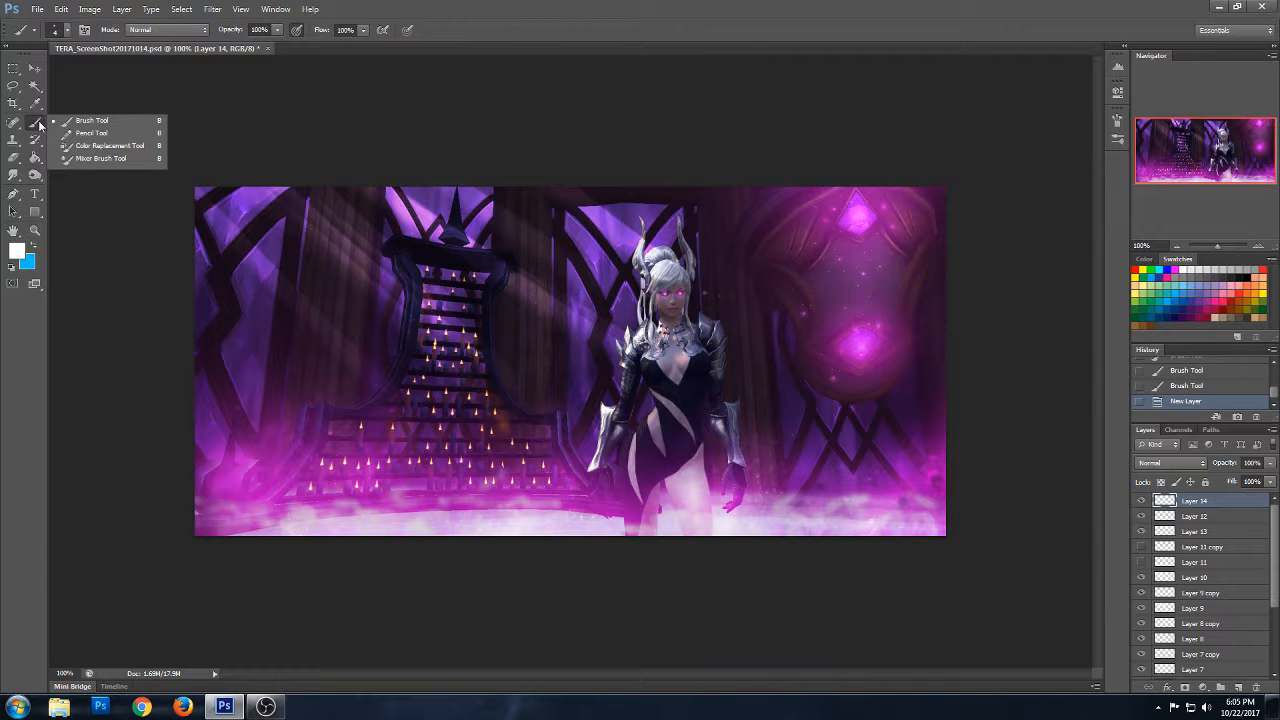
{"action": "left_click", "coordinate": [1176, 270]}
- Paint a wider magenta glow over both eyes on Layer 14 with a soft 29 px brush
{"action": "left_click", "coordinate": [34, 230]}
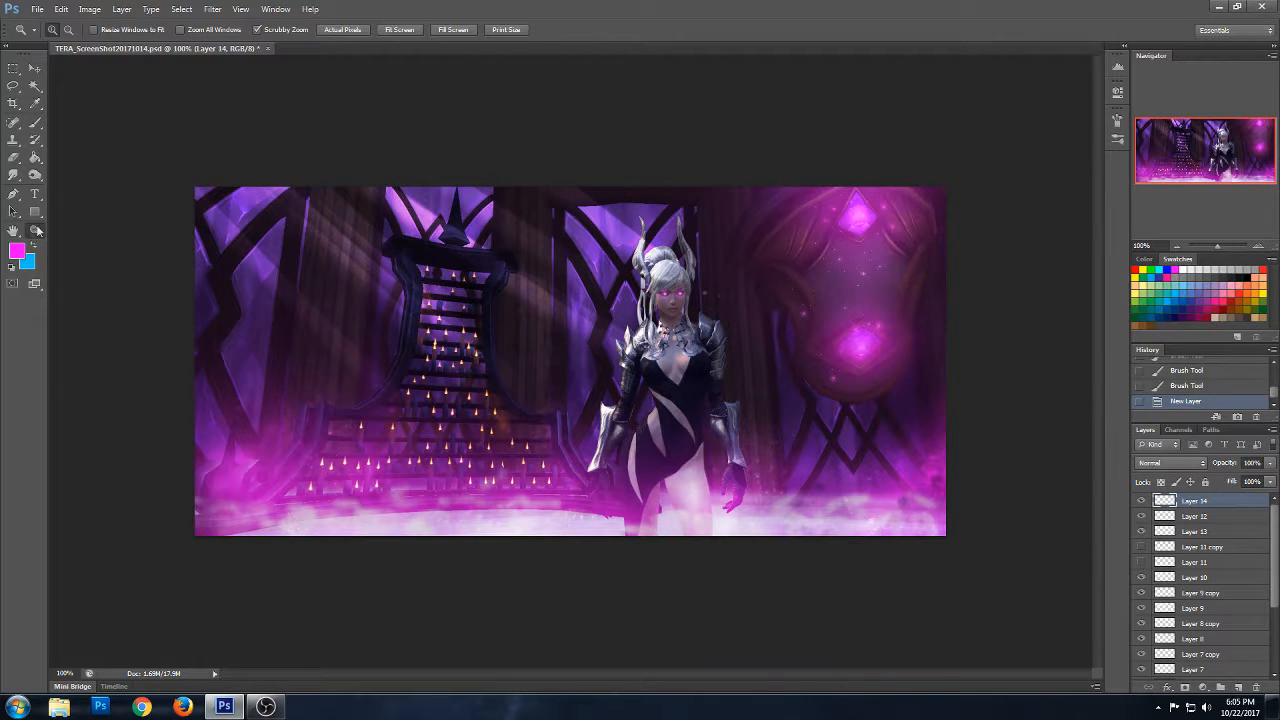
{"action": "left_click", "coordinate": [772, 254]}
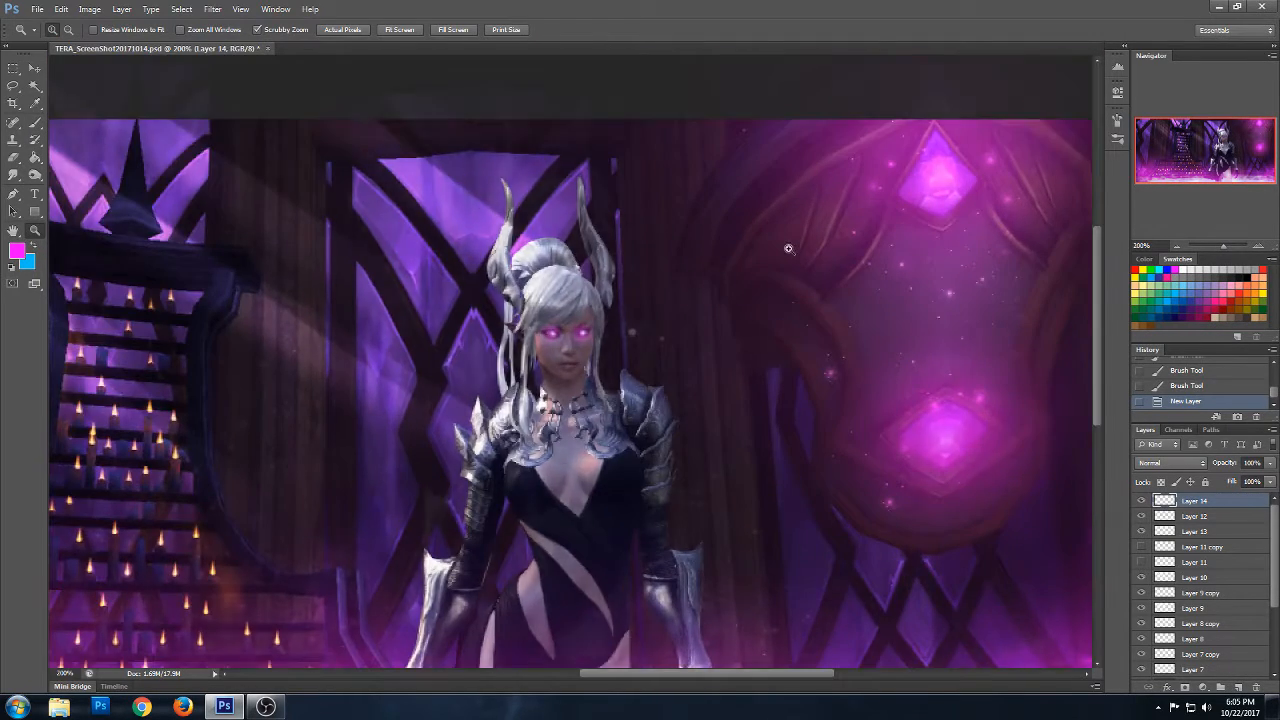
{"action": "left_click", "coordinate": [36, 123]}
{"action": "left_click", "coordinate": [67, 29]}
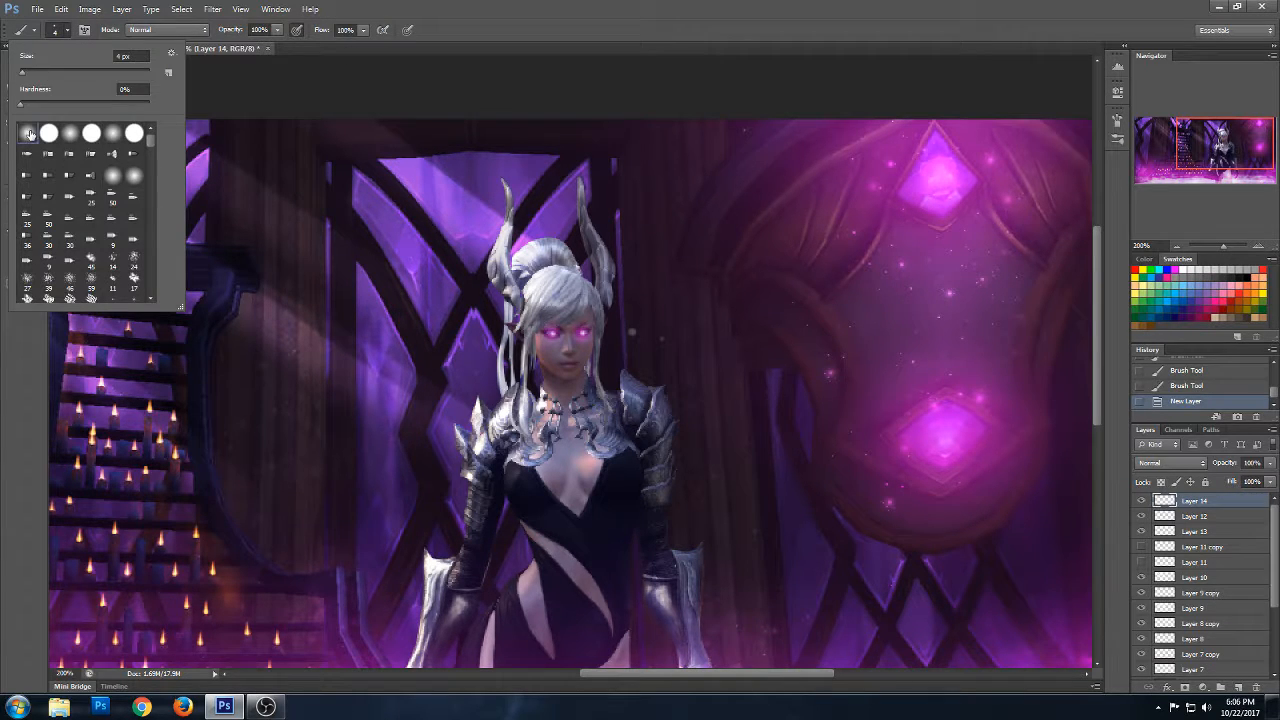
{"action": "left_click_drag", "start_coordinate": [44, 73], "coordinate": [48, 72]}
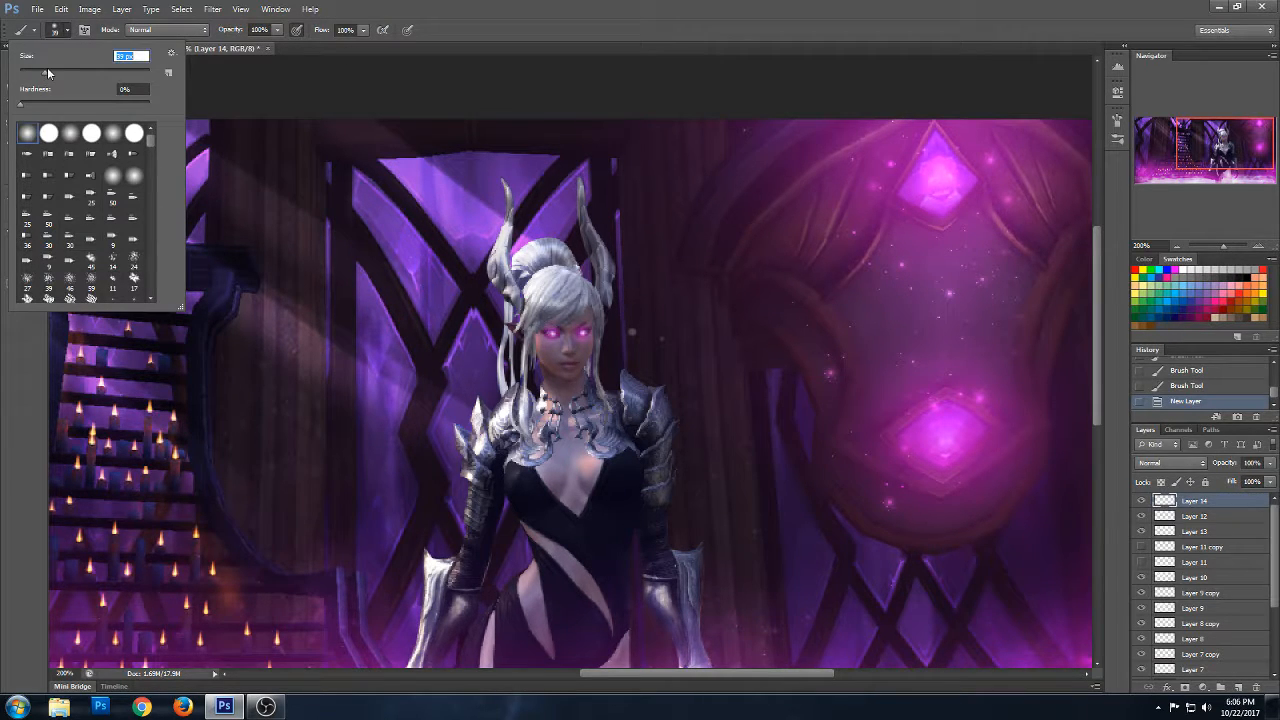
{"action": "left_click", "coordinate": [546, 327]}
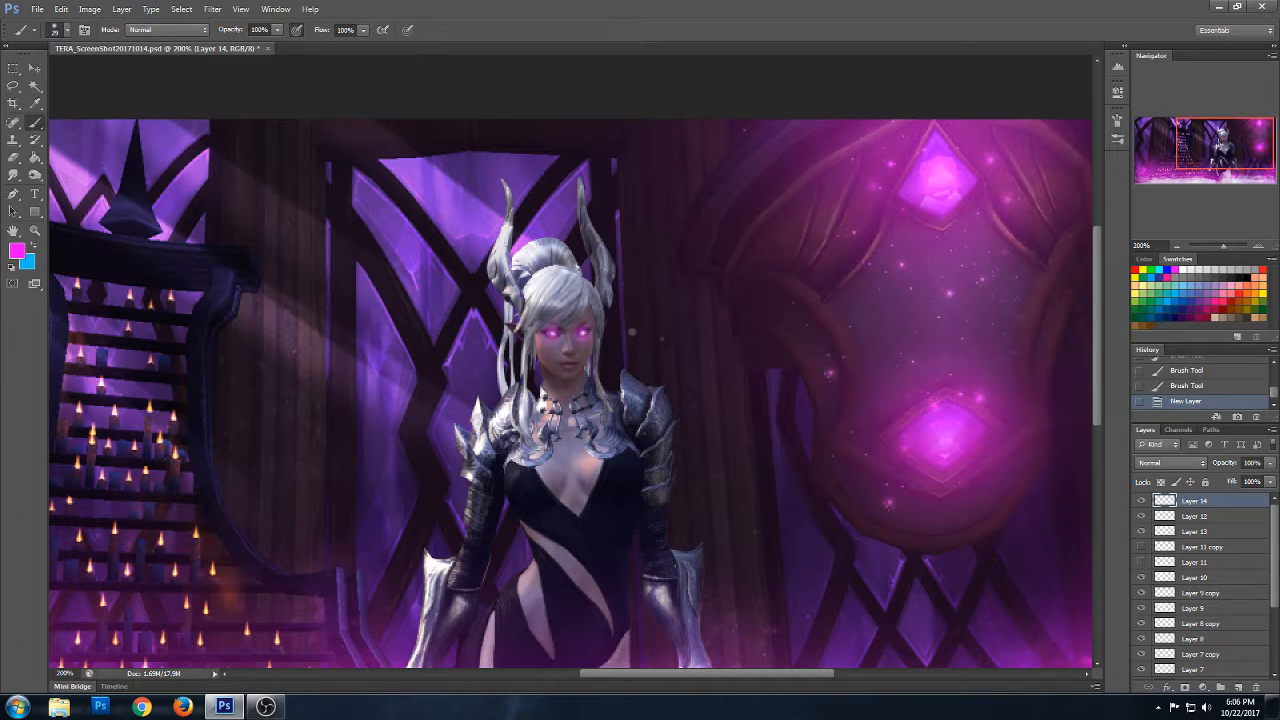
{"action": "left_click", "coordinate": [578, 332]}
- Try Overlay on Layer 14, then set the layer's blend mode to Lighten
{"action": "left_click", "coordinate": [1172, 463]}
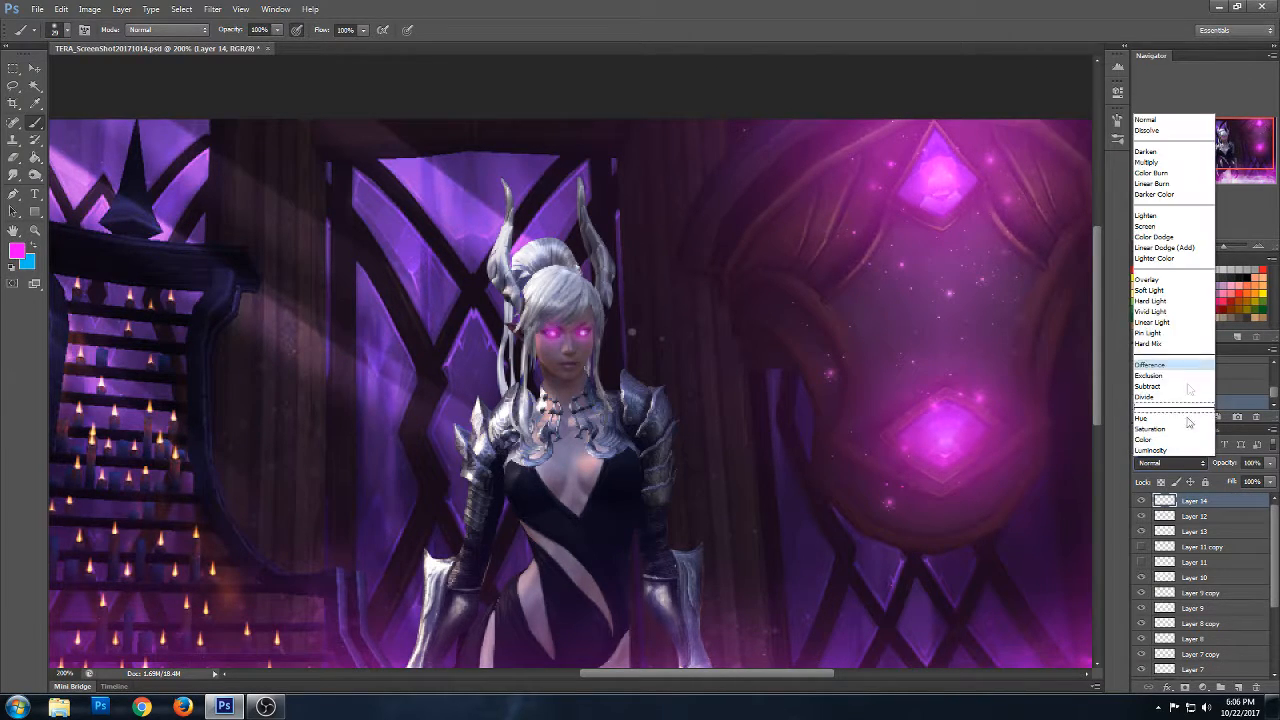
{"action": "left_click", "coordinate": [1163, 276]}
{"action": "left_click", "coordinate": [1170, 463]}
{"action": "left_click", "coordinate": [1164, 222]}
- Strengthen the magenta glow on Layer 14 with further soft brush dabs over both eyes
{"action": "left_click", "coordinate": [585, 332]}
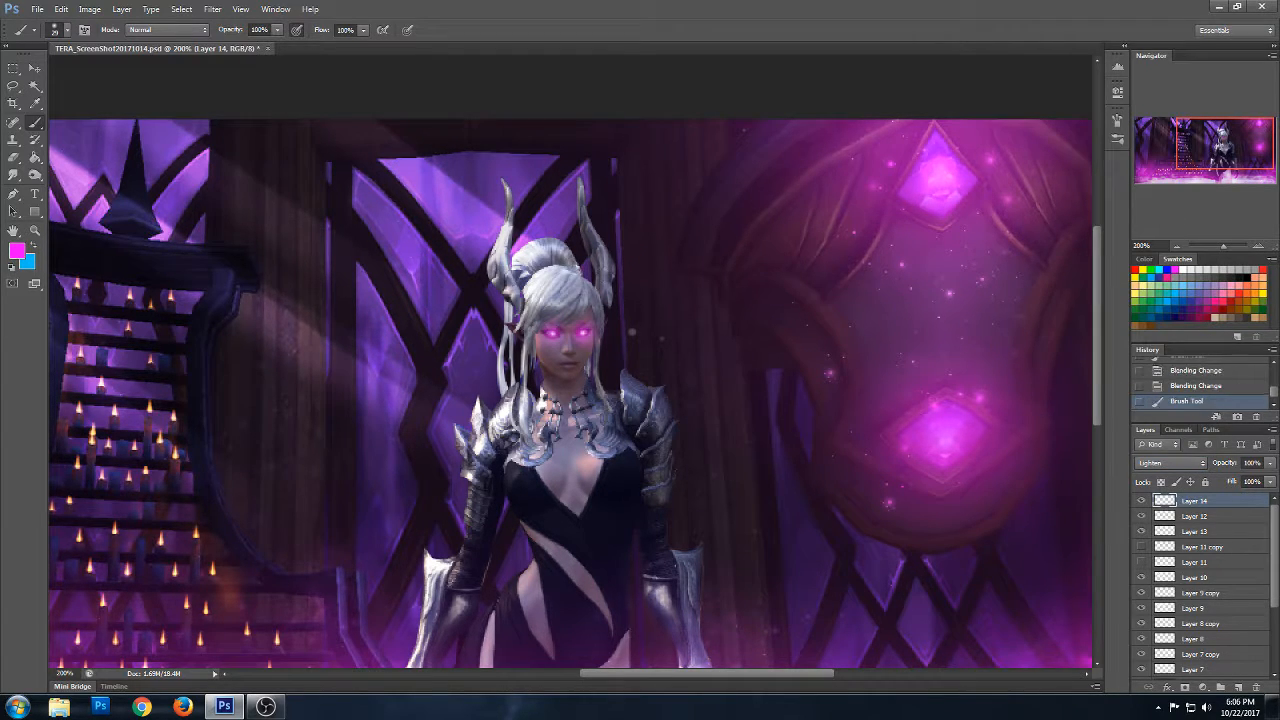
{"action": "left_click", "coordinate": [549, 336]}
{"action": "left_click", "coordinate": [632, 331]}
- Add a new layer above Layer 14
{"action": "key", "text": "z"}
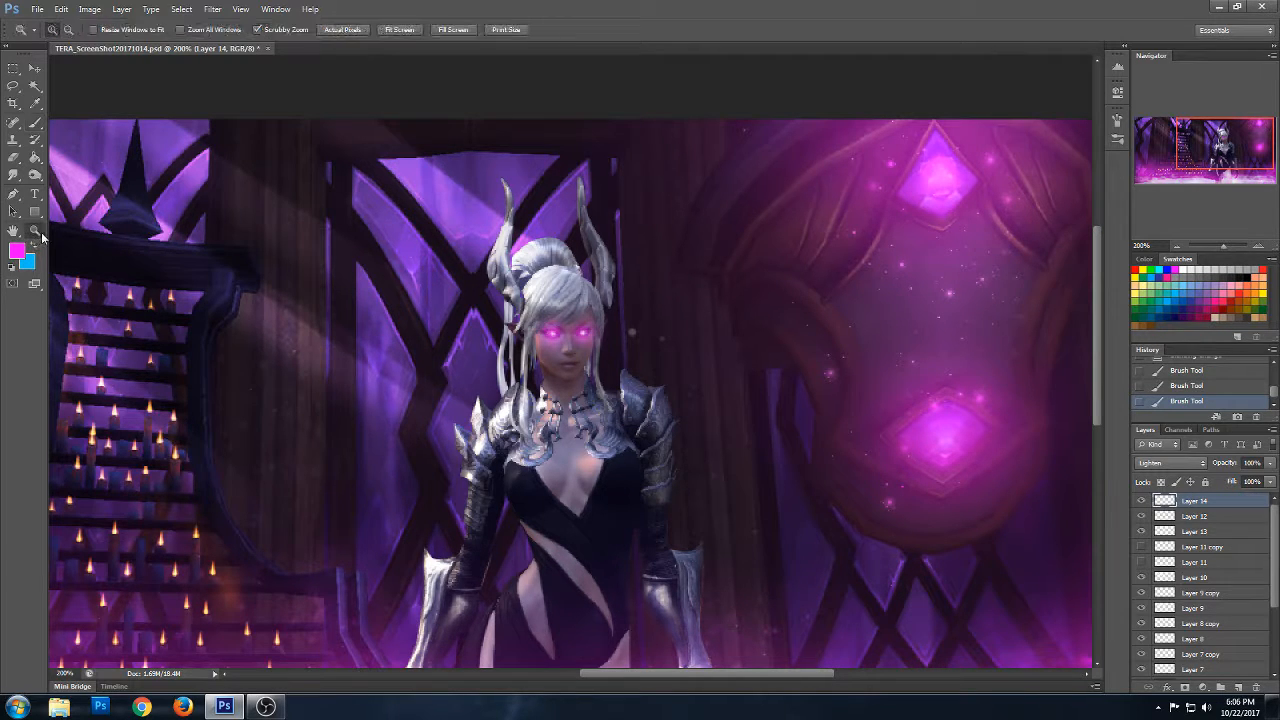
{"action": "left_click", "coordinate": [664, 464], "text": "alt"}
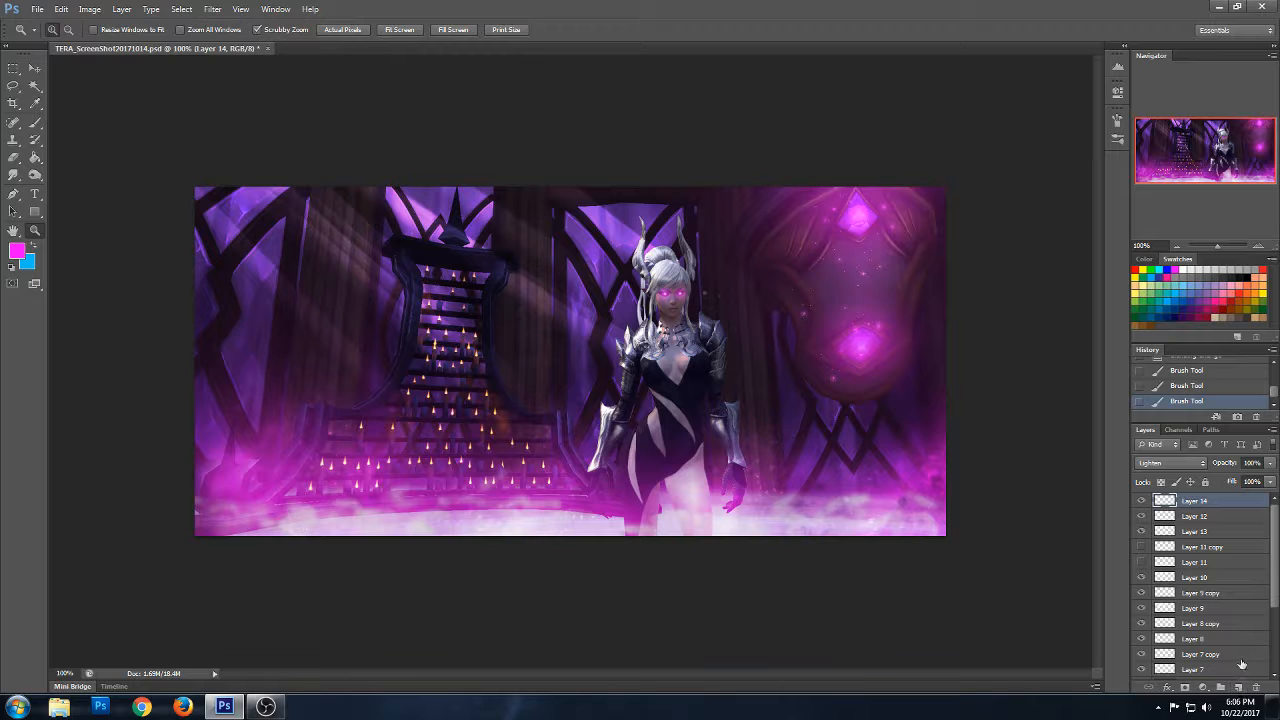
{"action": "left_click", "coordinate": [1238, 688]}
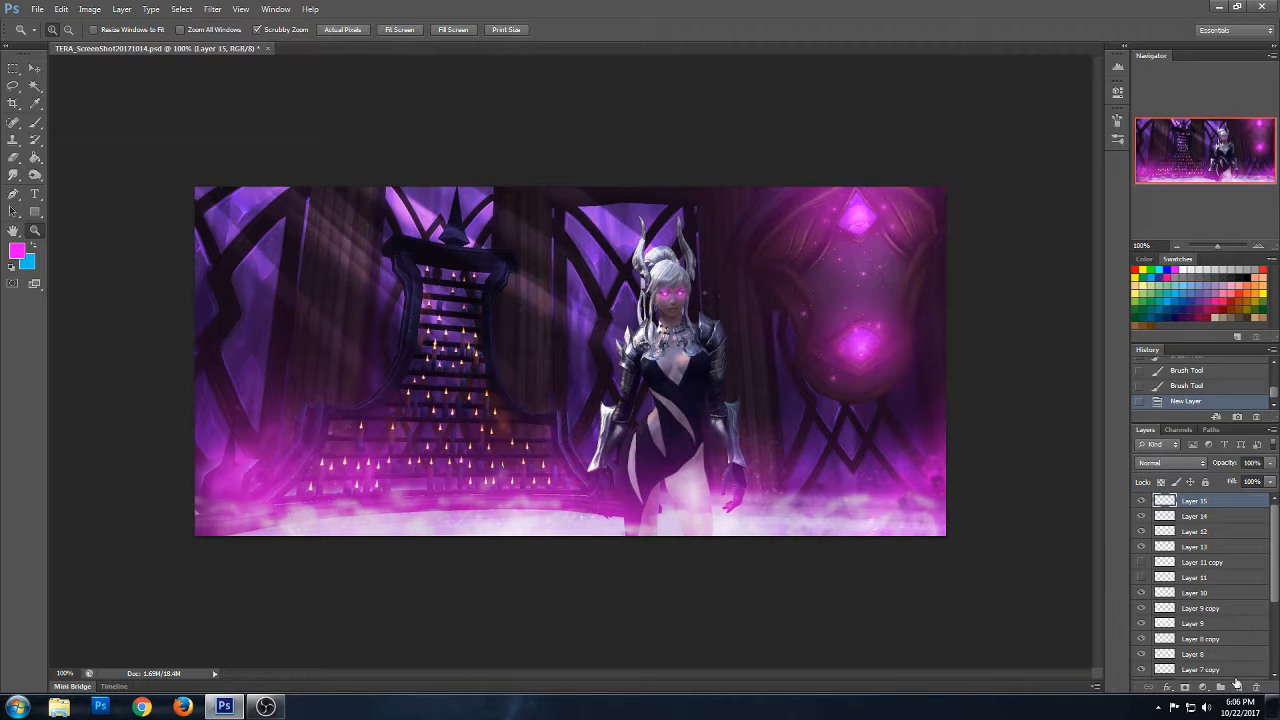
- Set the foreground colour to white and choose a small brush tip for painting sparkles
{"action": "left_click", "coordinate": [19, 250]}
{"action": "left_click", "coordinate": [787, 217]}
{"action": "left_click_drag", "start_coordinate": [712, 167], "coordinate": [654, 137]}
{"action": "left_click", "coordinate": [968, 153]}
{"action": "left_click", "coordinate": [35, 123]}
{"action": "left_click", "coordinate": [66, 30]}
{"action": "left_click_drag", "start_coordinate": [36, 76], "coordinate": [16, 73]}
- Dab small white sparkles around the two glowing gems on Layer 15
{"action": "mouse_move", "coordinate": [869, 330]}
{"action": "left_mouse_down"}
{"action": "mouse_move", "coordinate": [867, 343]}
{"action": "mouse_move", "coordinate": [874, 335]}
{"action": "left_mouse_up"}
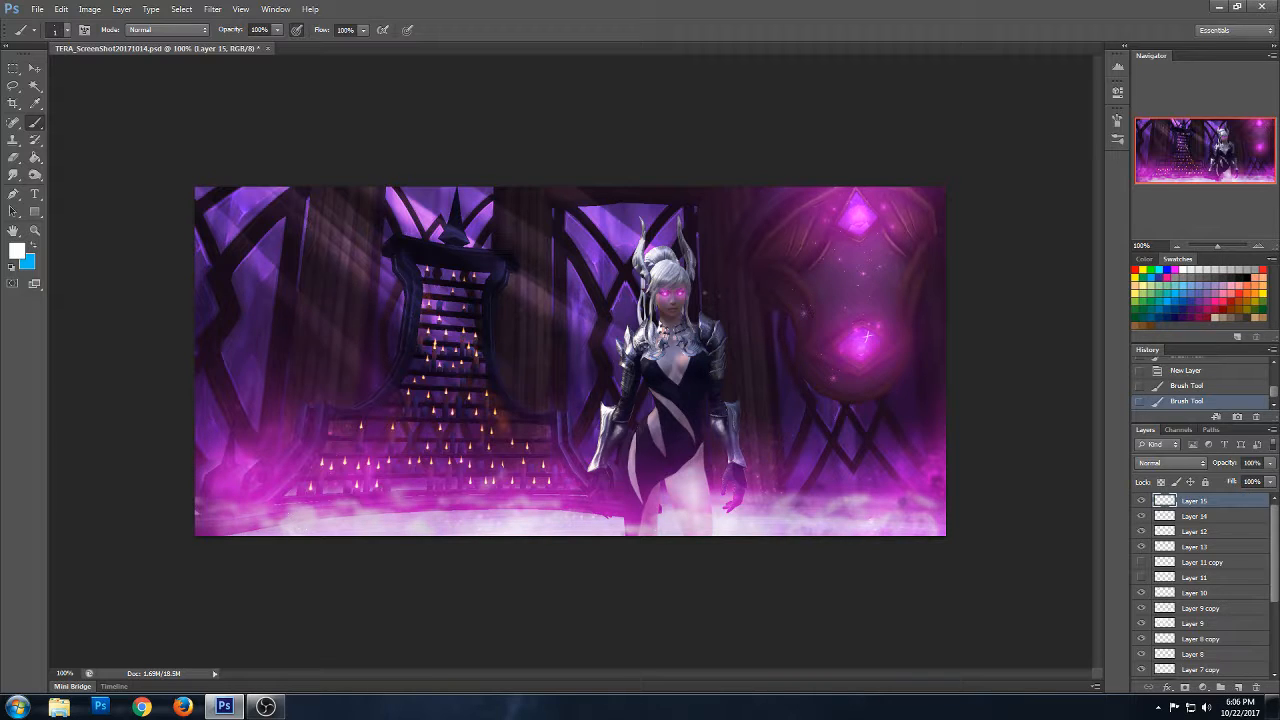
{"action": "left_click", "coordinate": [847, 232]}
{"action": "left_click", "coordinate": [880, 212]}
{"action": "left_click", "coordinate": [872, 364]}
{"action": "left_click", "coordinate": [850, 353]}
{"action": "left_click", "coordinate": [850, 352]}
{"action": "left_click", "coordinate": [879, 357]}
{"action": "left_click", "coordinate": [891, 349]}
{"action": "left_click", "coordinate": [846, 252]}
{"action": "left_click", "coordinate": [853, 205]}
{"action": "left_click", "coordinate": [847, 215]}
{"action": "left_click", "coordinate": [855, 201]}
{"action": "left_click", "coordinate": [870, 213]}
{"action": "left_click", "coordinate": [839, 230]}
- Set Layer 15 to Overlay and dab white sparkles along the pillar between the staircase and the character
{"action": "left_click", "coordinate": [1165, 466]}
{"action": "left_click", "coordinate": [1160, 274]}
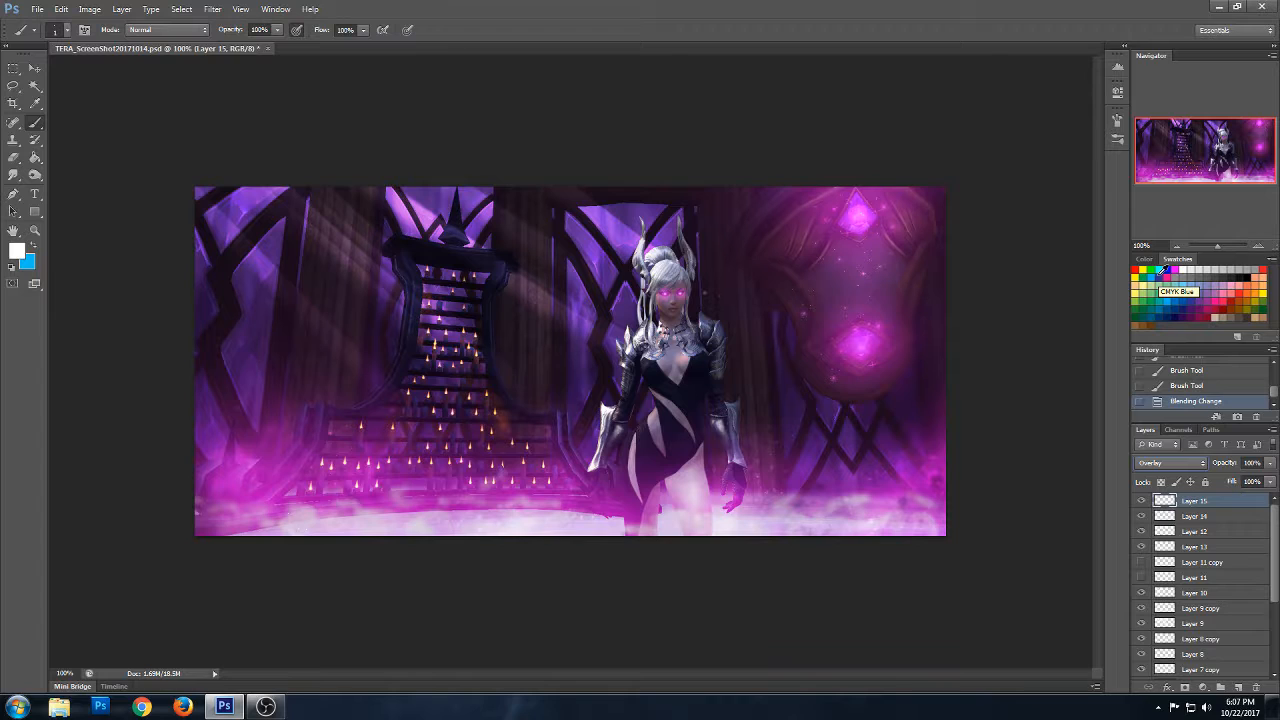
{"action": "left_click", "coordinate": [556, 312]}
{"action": "left_click", "coordinate": [555, 311]}
{"action": "left_click", "coordinate": [556, 310]}
{"action": "left_click", "coordinate": [562, 306]}
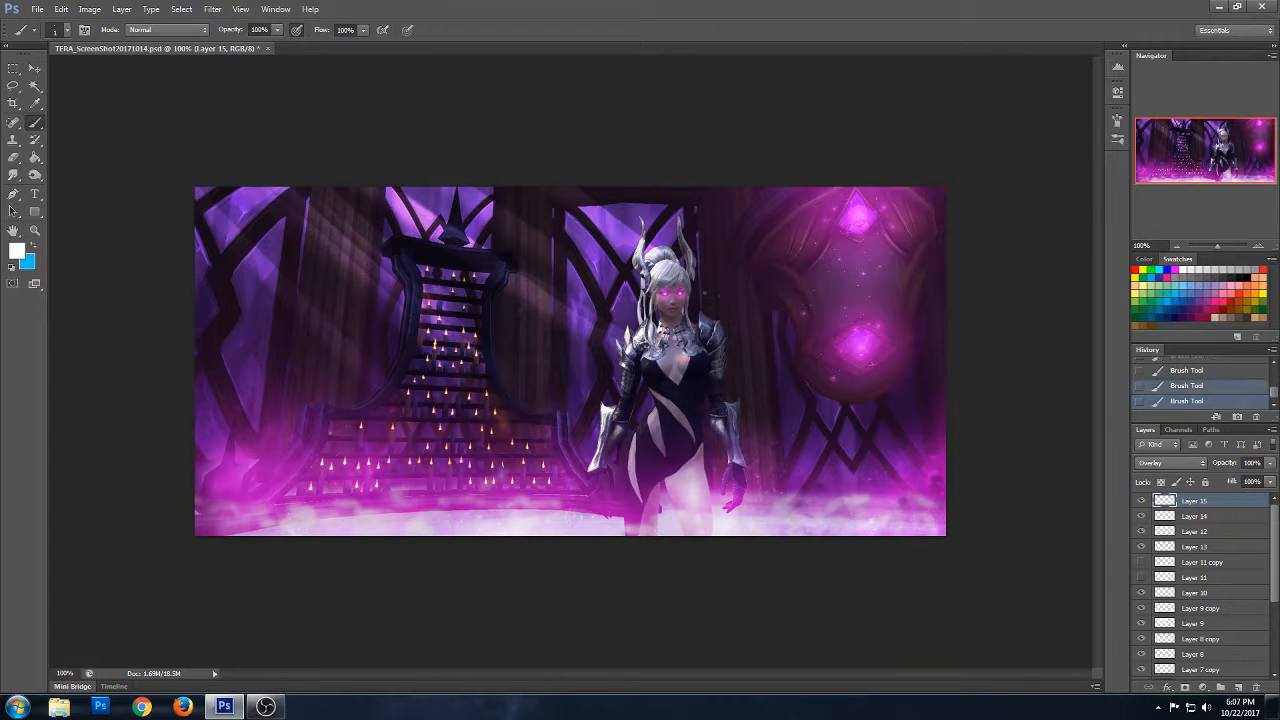
{"action": "left_click", "coordinate": [558, 306]}
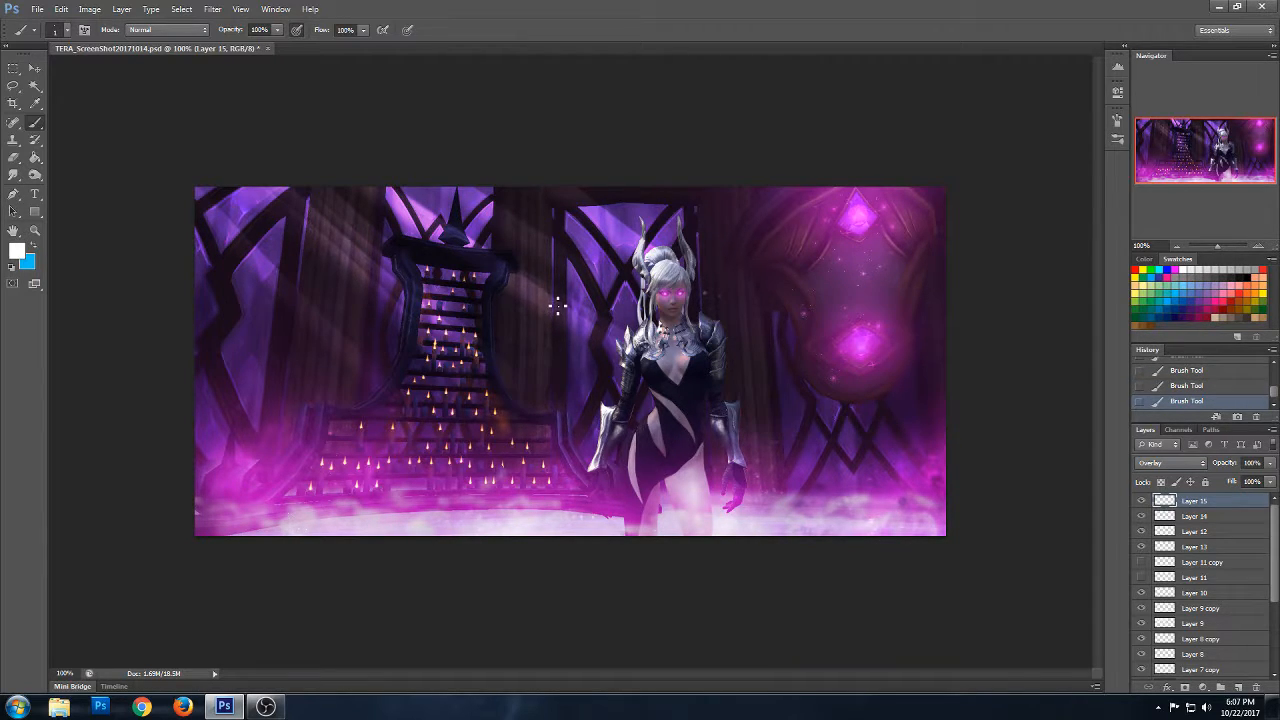
{"action": "left_click", "coordinate": [575, 317]}
{"action": "left_click", "coordinate": [556, 311]}
{"action": "left_click", "coordinate": [549, 293]}
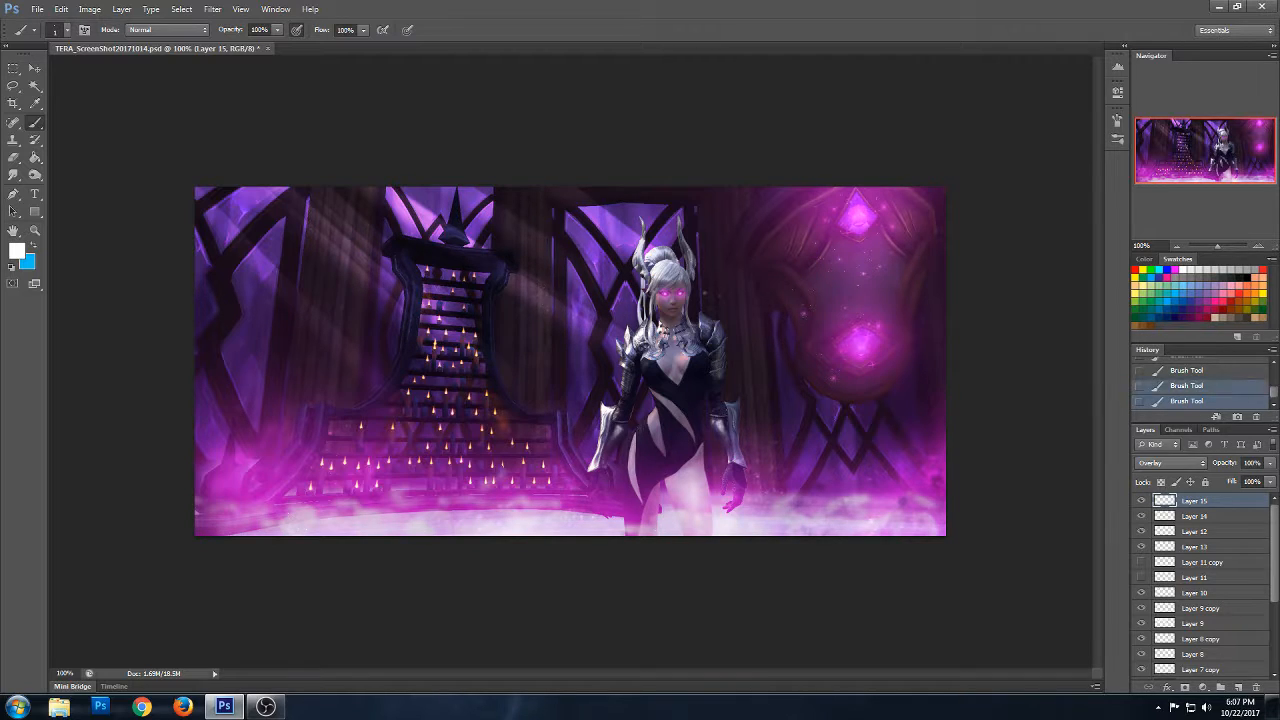
- Dab white sparkles on Layer 15 over the pillar left of the staircase and the pink glow below it
{"action": "left_click", "coordinate": [346, 355]}
{"action": "left_click", "coordinate": [346, 349]}
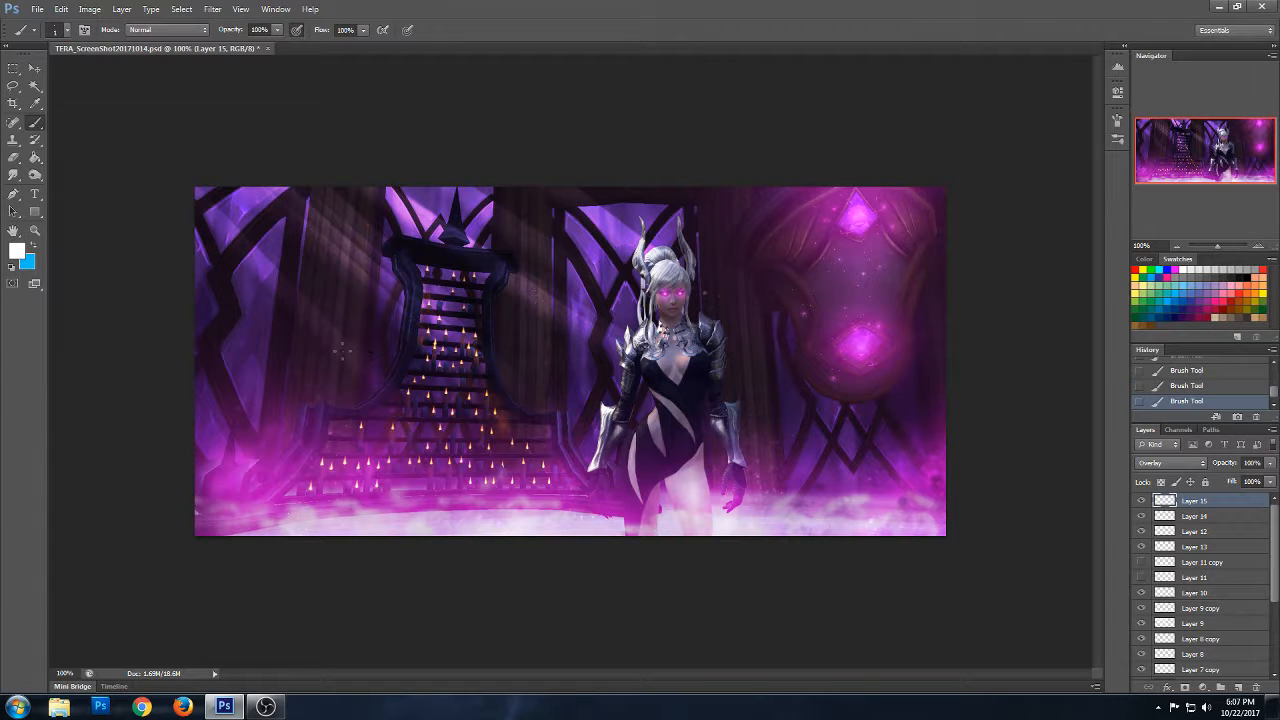
{"action": "left_click", "coordinate": [344, 349]}
{"action": "left_click", "coordinate": [345, 342]}
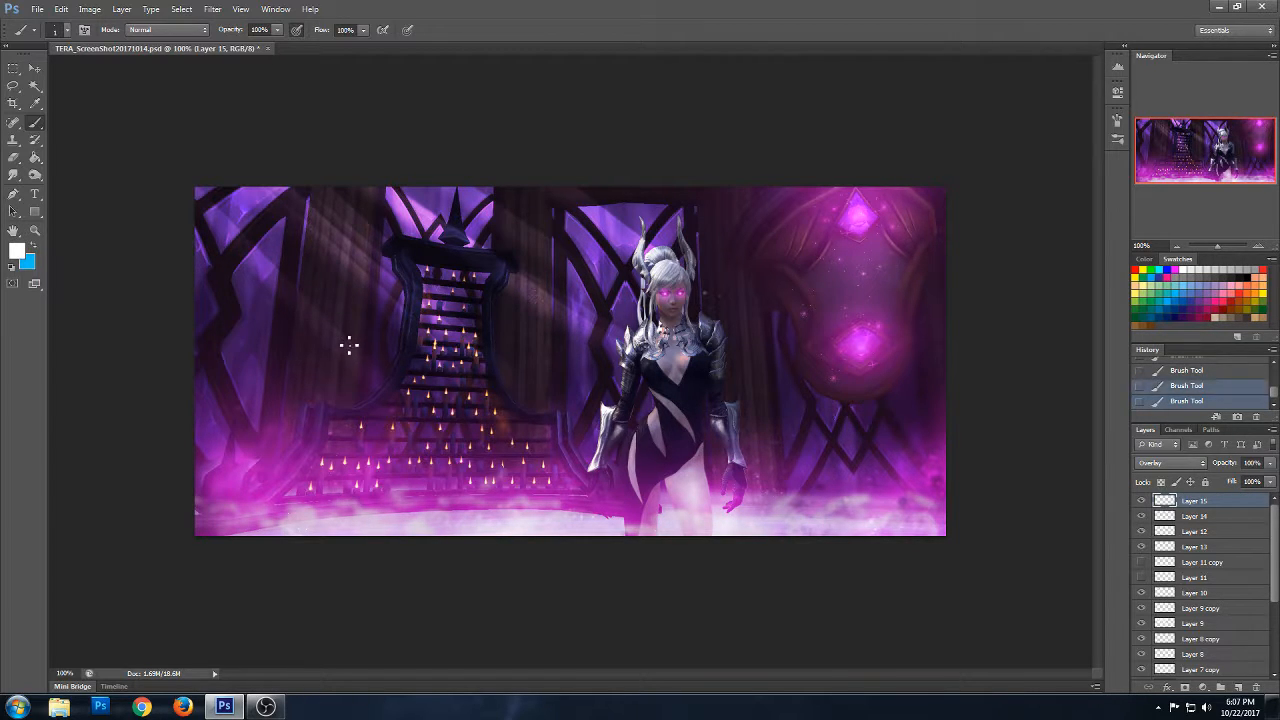
{"action": "left_click", "coordinate": [278, 461]}
{"action": "left_click", "coordinate": [284, 458]}
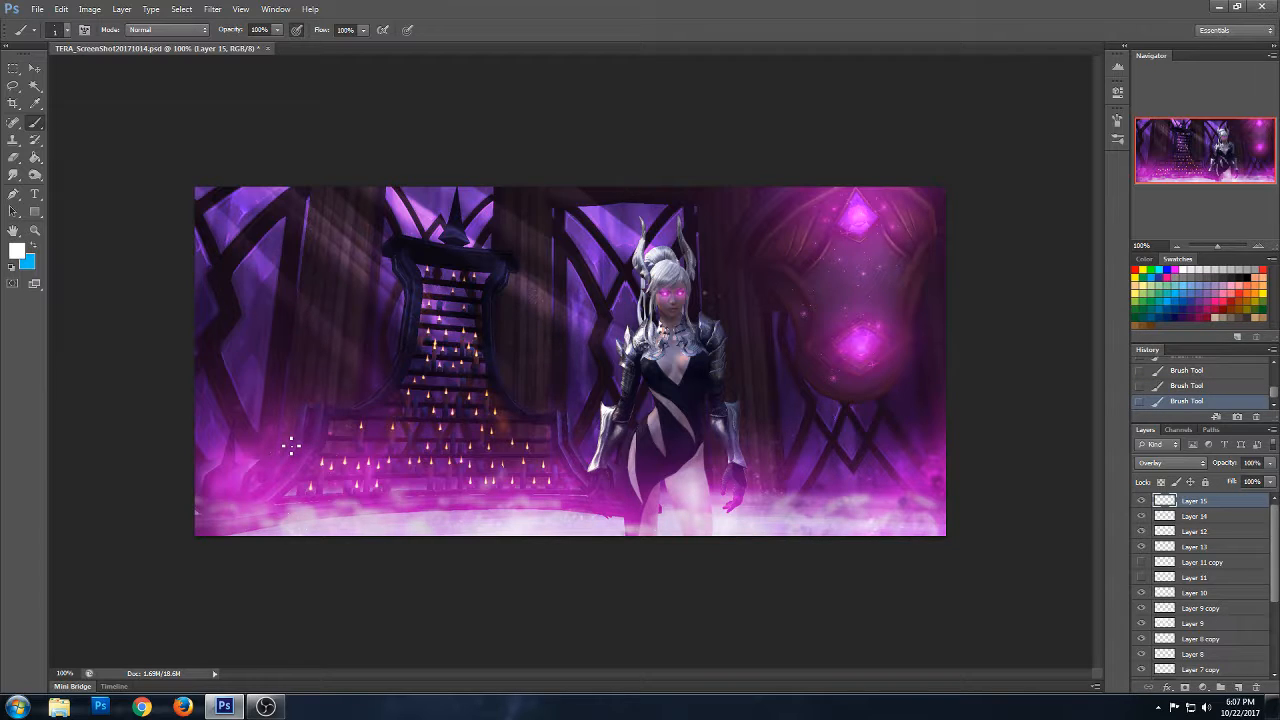
{"action": "left_click", "coordinate": [284, 462]}
{"action": "left_click", "coordinate": [270, 456]}
{"action": "left_click", "coordinate": [228, 489]}
{"action": "left_click", "coordinate": [234, 496]}
{"action": "left_click", "coordinate": [229, 491]}
- Dab white sparkles along the mist at the foot of the staircase on Layer 15
{"action": "left_click", "coordinate": [294, 488]}
{"action": "left_click", "coordinate": [438, 495]}
{"action": "left_click", "coordinate": [437, 490]}
{"action": "left_click", "coordinate": [411, 507]}
{"action": "left_click", "coordinate": [544, 504]}
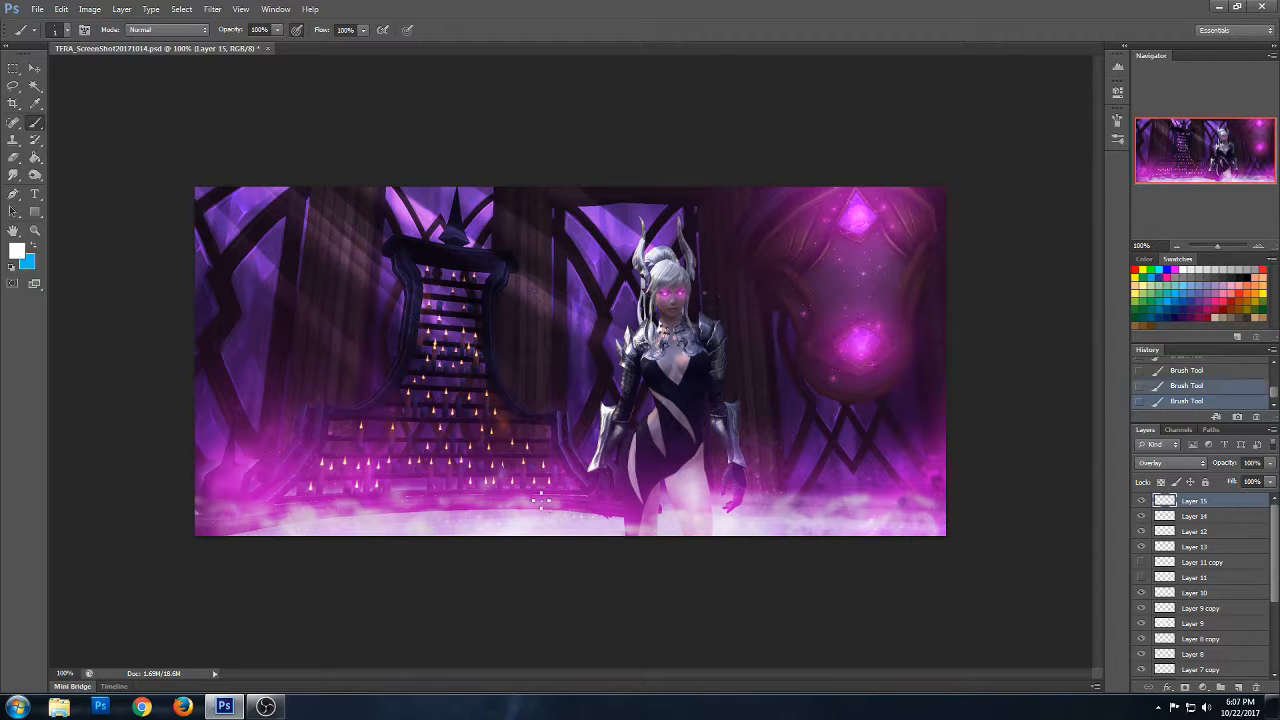
{"action": "left_click", "coordinate": [518, 496]}
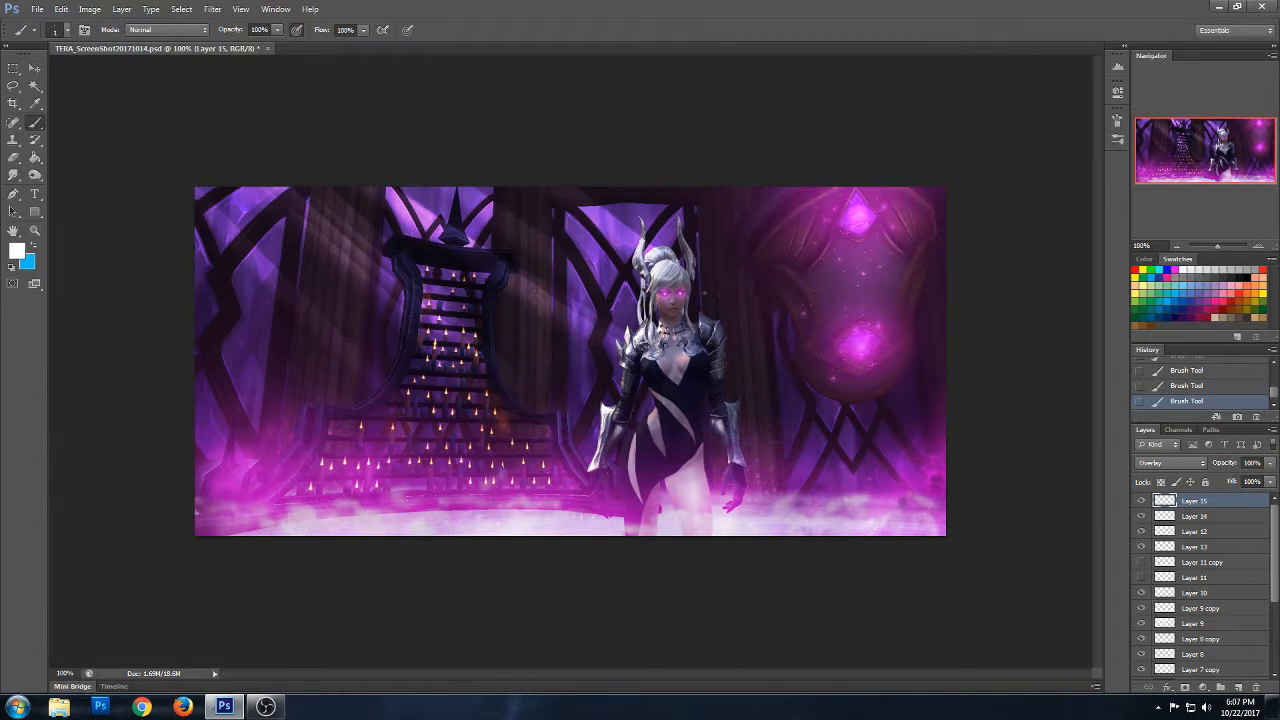
- Dab white sparkles over the mist and pink glow in the image's lower-right area on Layer 15
{"action": "left_click", "coordinate": [848, 498]}
{"action": "left_click", "coordinate": [837, 491]}
{"action": "left_click", "coordinate": [851, 480]}
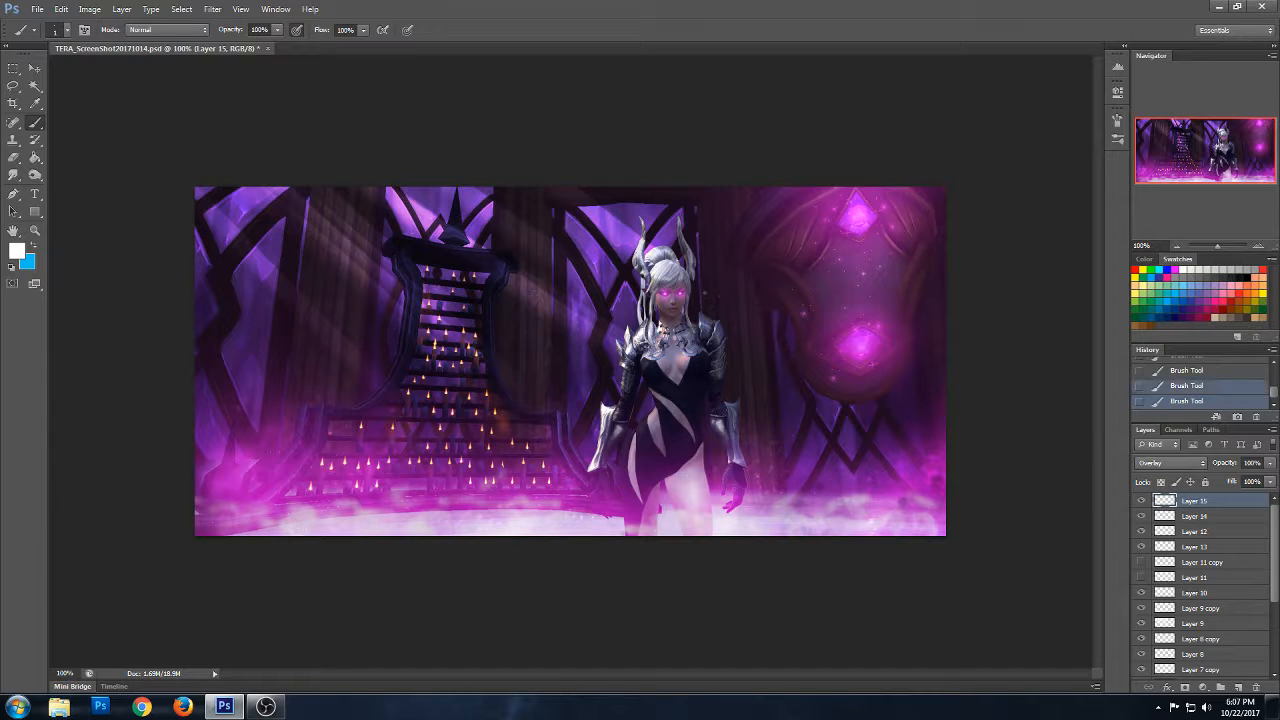
{"action": "left_click", "coordinate": [923, 443]}
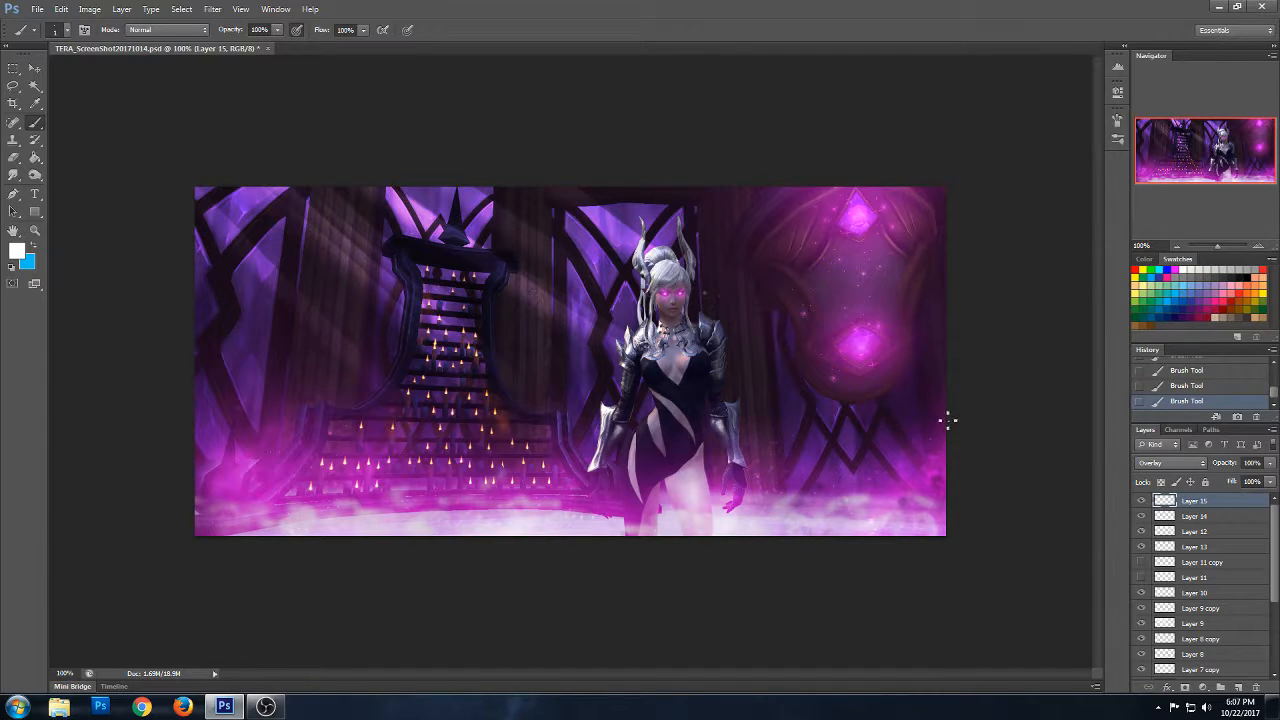
{"action": "left_click", "coordinate": [924, 490]}
{"action": "left_click", "coordinate": [926, 494]}
- Add further white sparkle dabs over the pink glow near the image's lower-left corner
{"action": "left_click", "coordinate": [236, 467]}
{"action": "left_click", "coordinate": [238, 458]}
{"action": "left_click", "coordinate": [231, 424]}
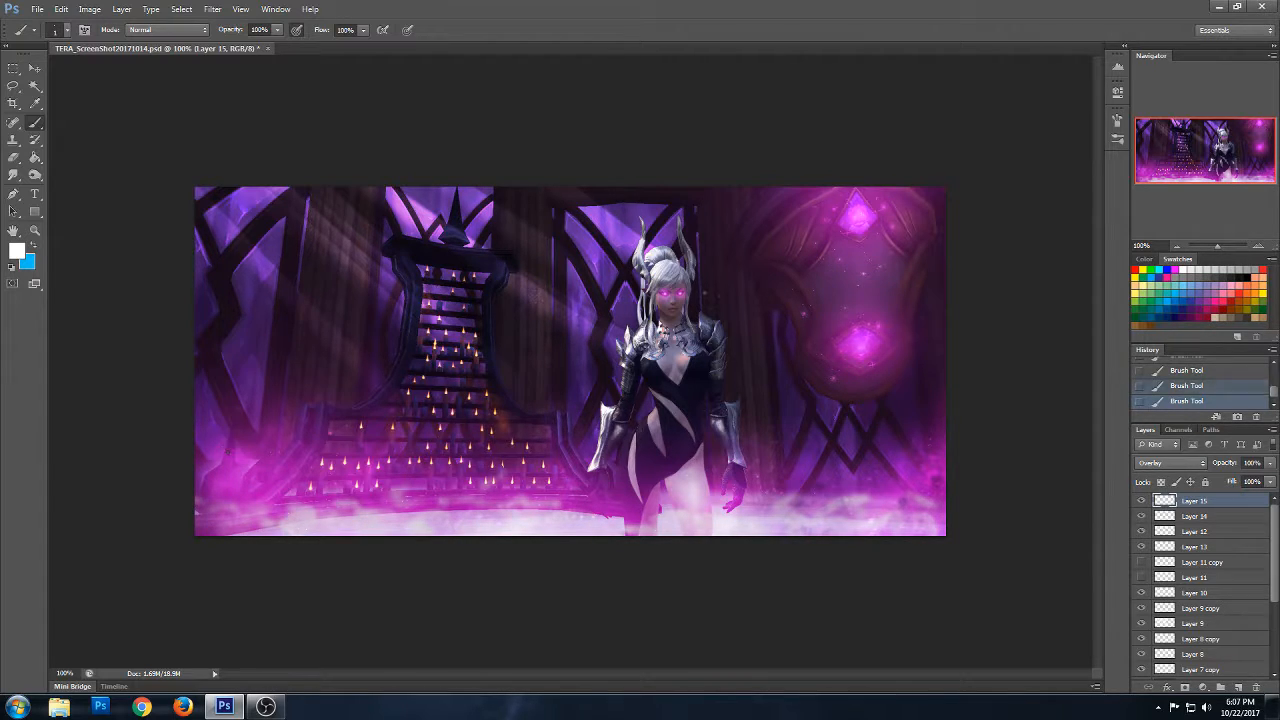
{"action": "left_click", "coordinate": [220, 464]}
{"action": "left_click", "coordinate": [215, 462]}
{"action": "left_click", "coordinate": [213, 459]}
{"action": "left_click", "coordinate": [242, 449]}
- Flatten the image, discarding the hidden layers
{"action": "left_click_drag", "start_coordinate": [1274, 592], "coordinate": [1275, 658]}
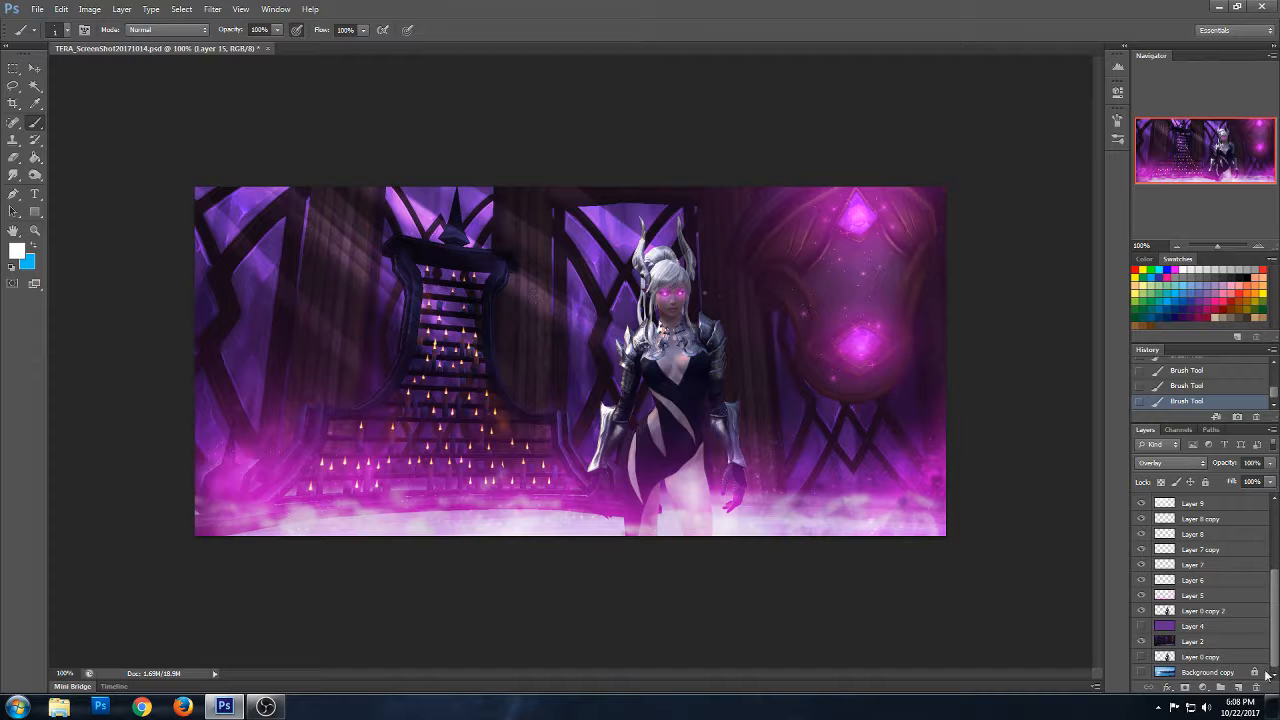
{"action": "right_click", "coordinate": [1193, 673]}
{"action": "left_click", "coordinate": [1182, 536]}
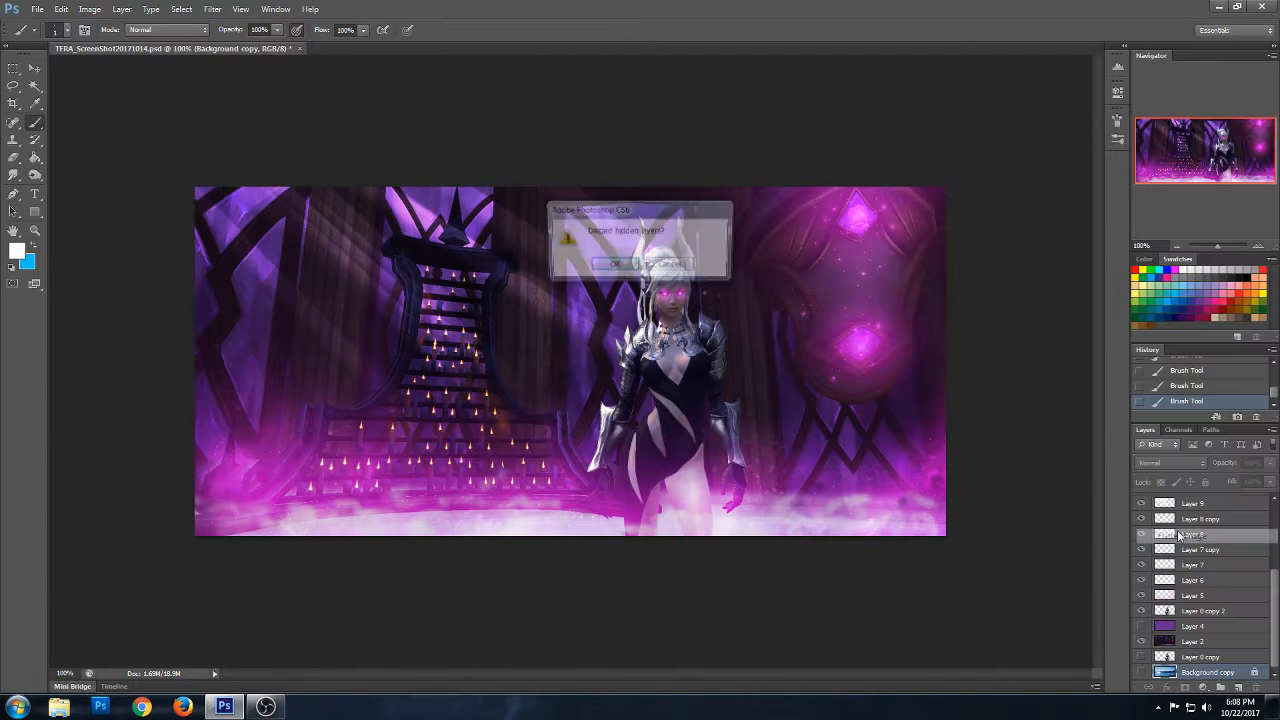
{"action": "left_click", "coordinate": [622, 268]}
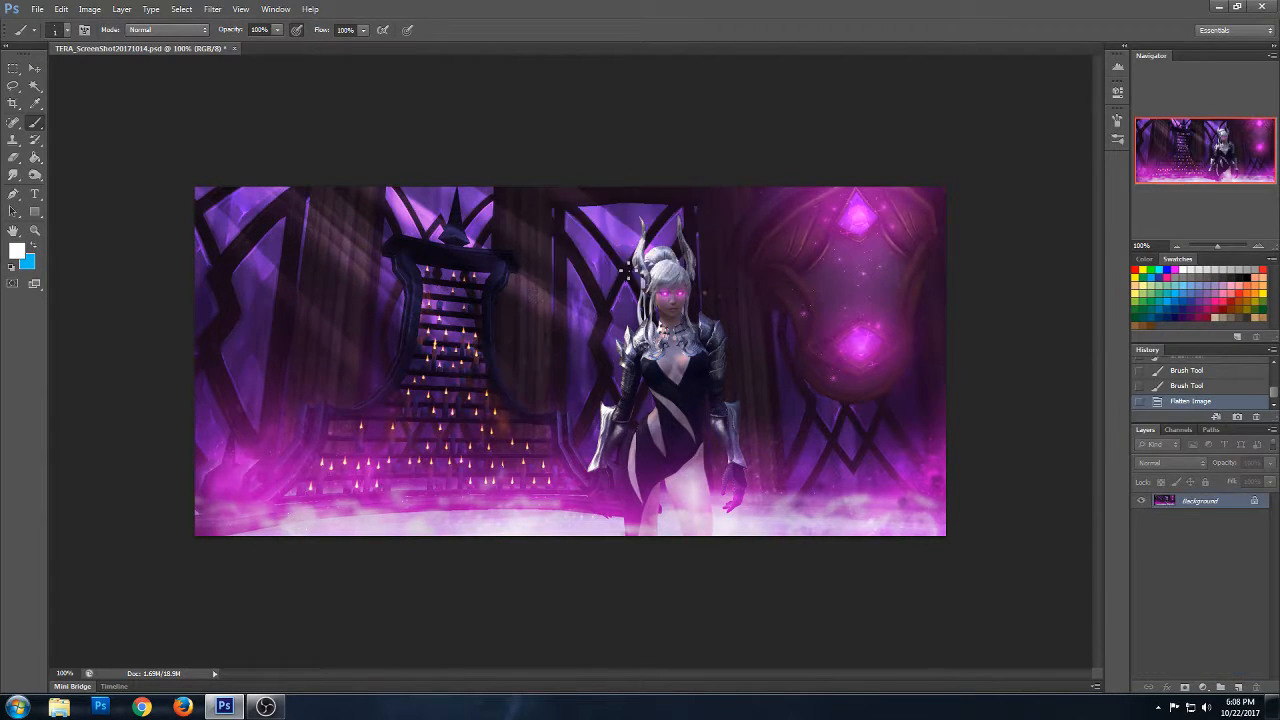
- Duplicate the Background layer as Background copy and shift the copy's colours towards blue-purple with Variations
{"action": "right_click", "coordinate": [1164, 502]}
{"action": "left_click", "coordinate": [1182, 531]}
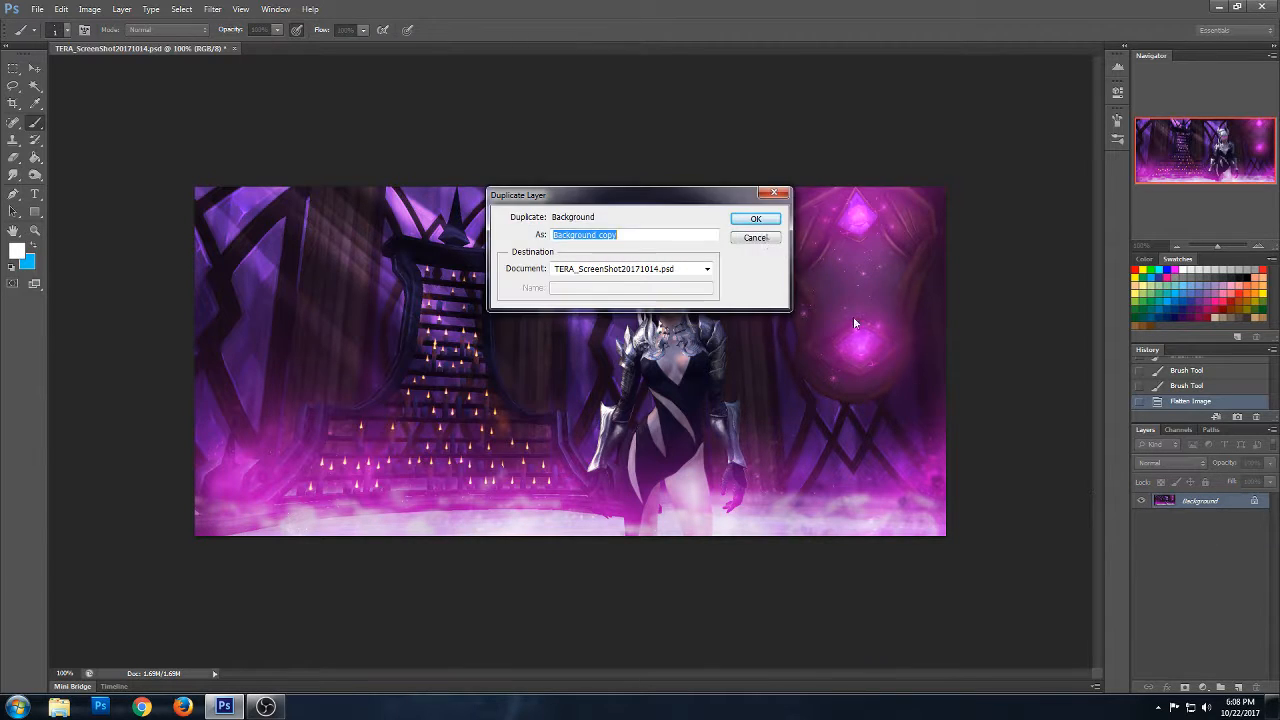
{"action": "left_click", "coordinate": [756, 216]}
{"action": "left_click", "coordinate": [91, 10]}
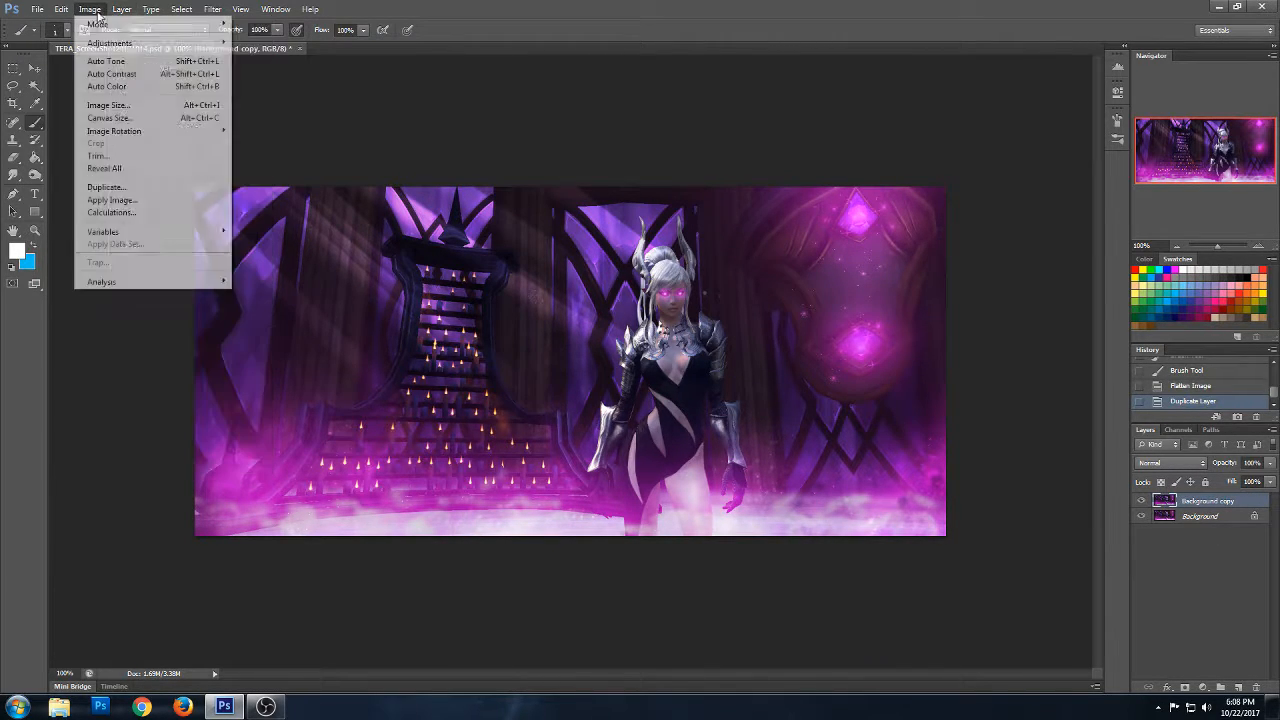
{"action": "mouse_move", "coordinate": [129, 44]}
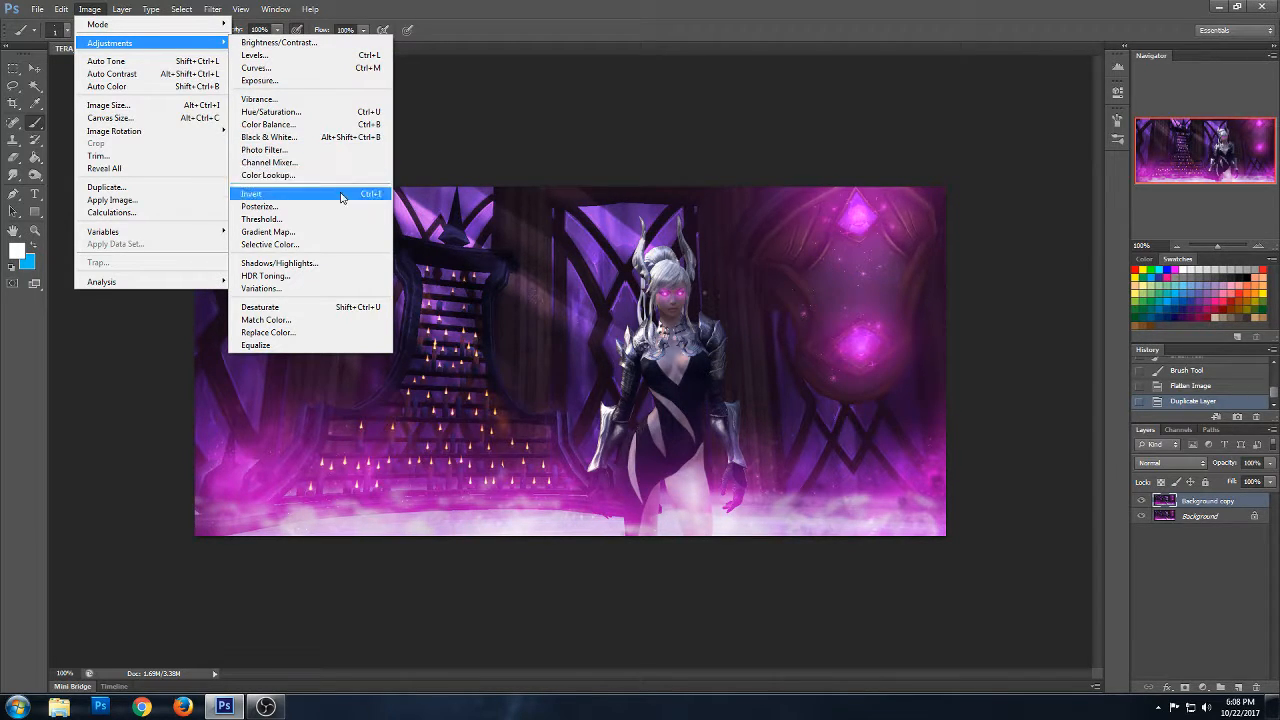
{"action": "left_click", "coordinate": [340, 288]}
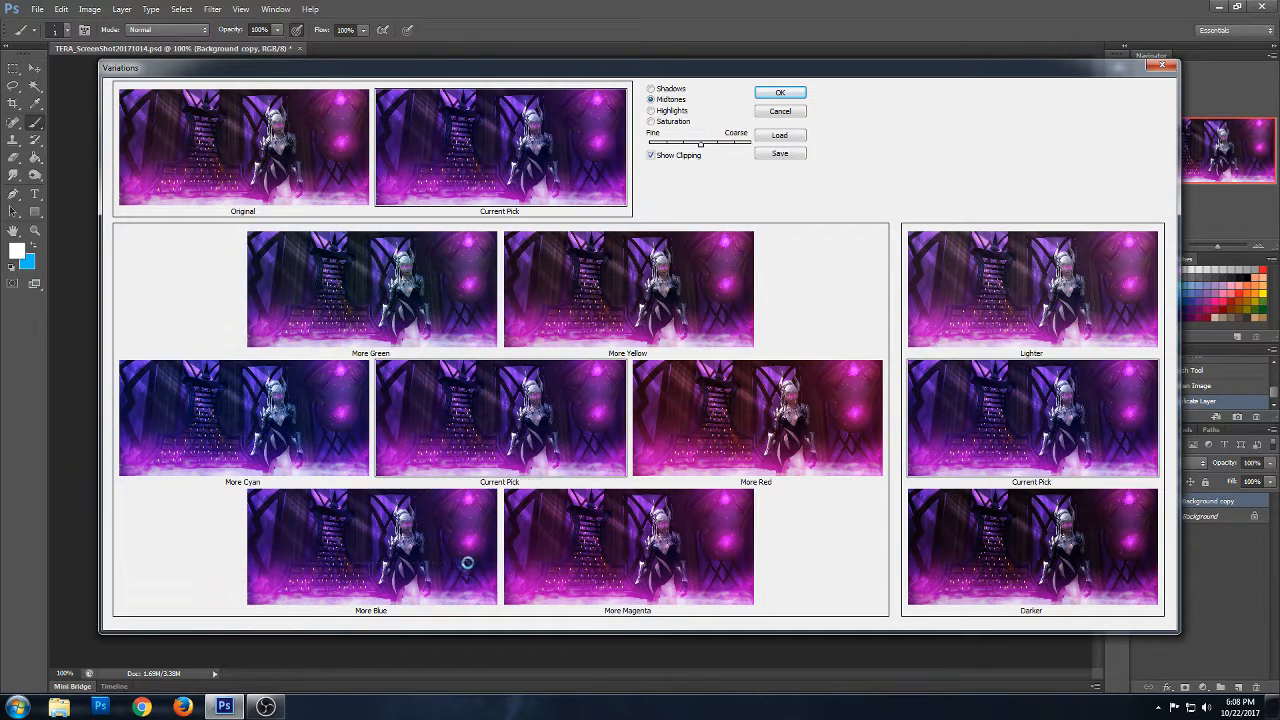
{"action": "left_click", "coordinate": [782, 93]}
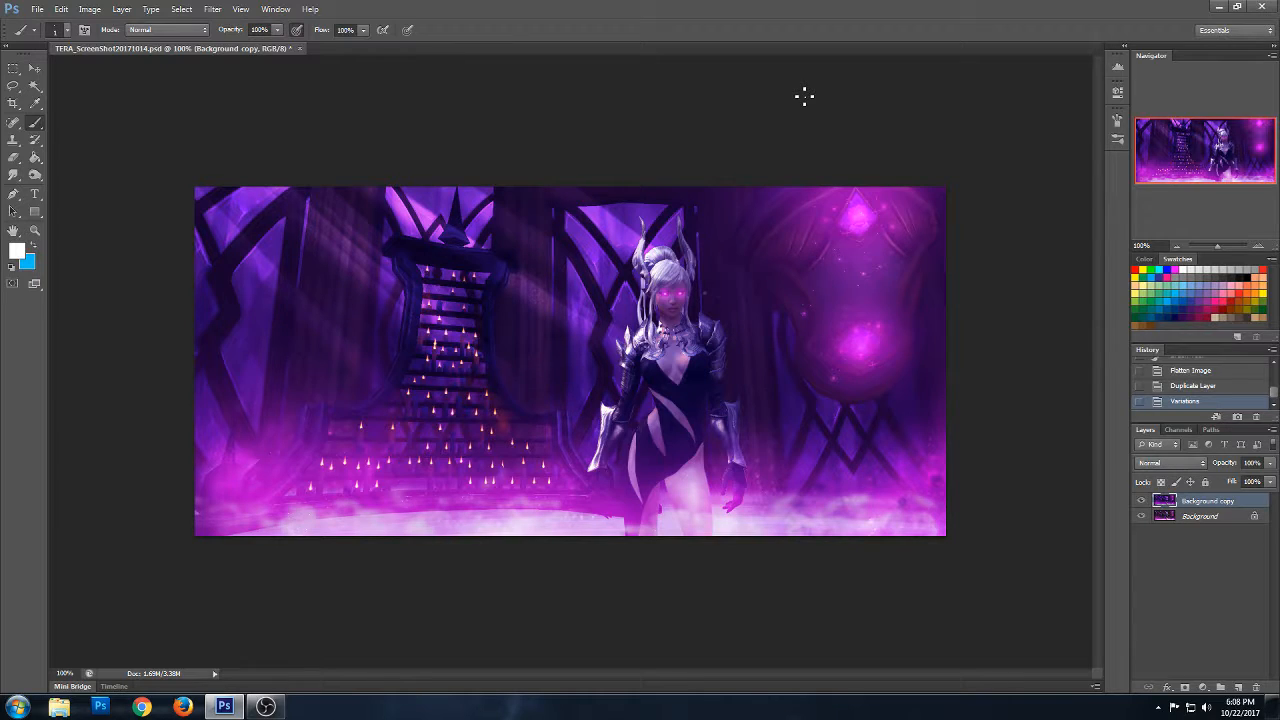
- Compare the image with and without Background copy and set that layer's opacity to 80%
{"action": "left_click", "coordinate": [1141, 500]}
{"action": "left_click", "coordinate": [1141, 500]}
{"action": "double_click", "coordinate": [1252, 463]}
{"action": "key", "text": "Down"}
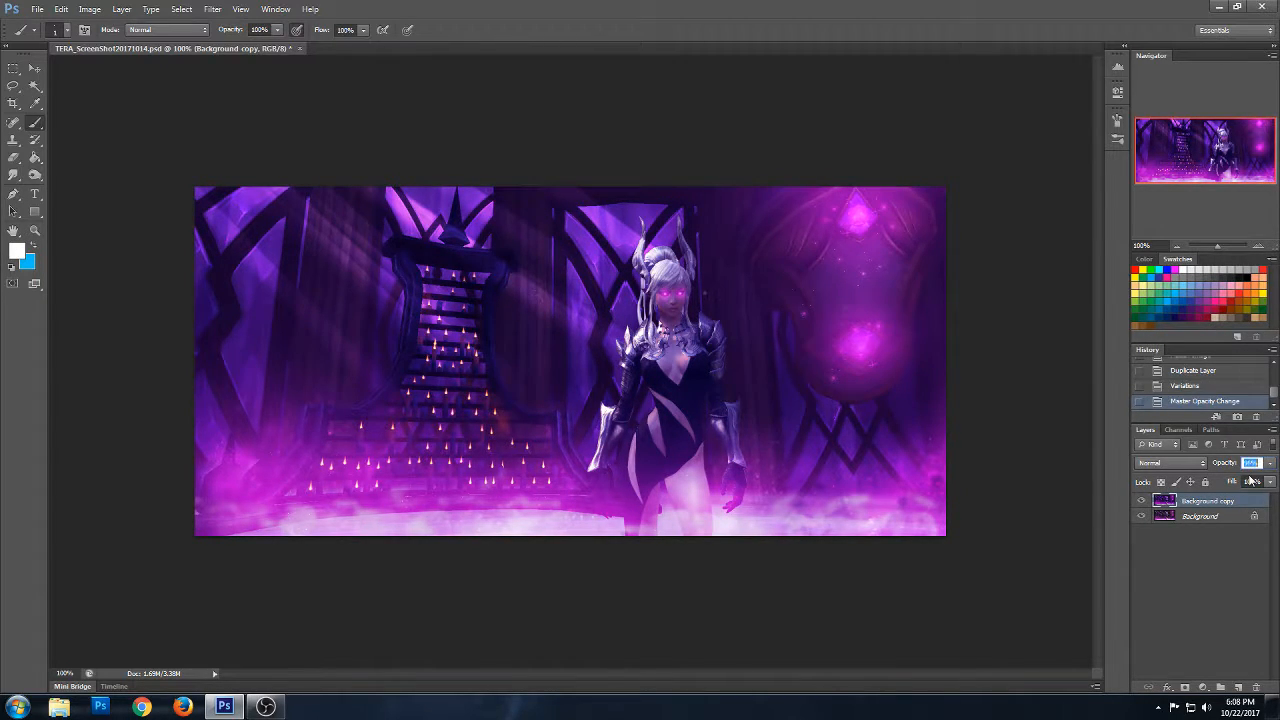
{"action": "type", "text": "80"}
{"action": "key", "text": "Return"}
- Toggle Background copy's visibility to judge the colour shift and set its opacity to 65%
{"action": "left_click", "coordinate": [1150, 556]}
{"action": "left_click", "coordinate": [1142, 501]}
{"action": "left_click", "coordinate": [1142, 501]}
{"action": "left_click", "coordinate": [1183, 504]}
{"action": "left_click", "coordinate": [1143, 503]}
{"action": "left_click", "coordinate": [1143, 502]}
{"action": "left_click", "coordinate": [1251, 463]}
{"action": "type", "text": "65"}
{"action": "key", "text": "Return"}
{"action": "left_click", "coordinate": [1169, 539]}
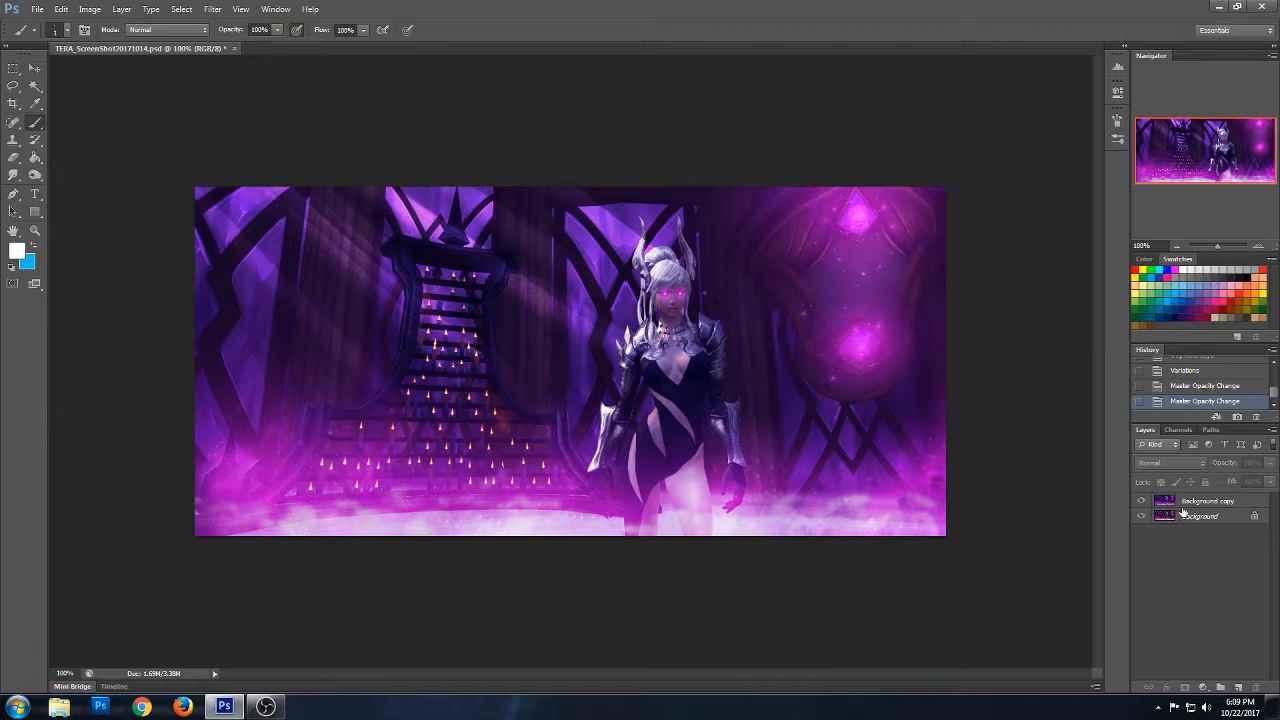
- Merge Background copy down into Background and duplicate the merged layer as Background copy
{"action": "left_click", "coordinate": [1197, 504]}
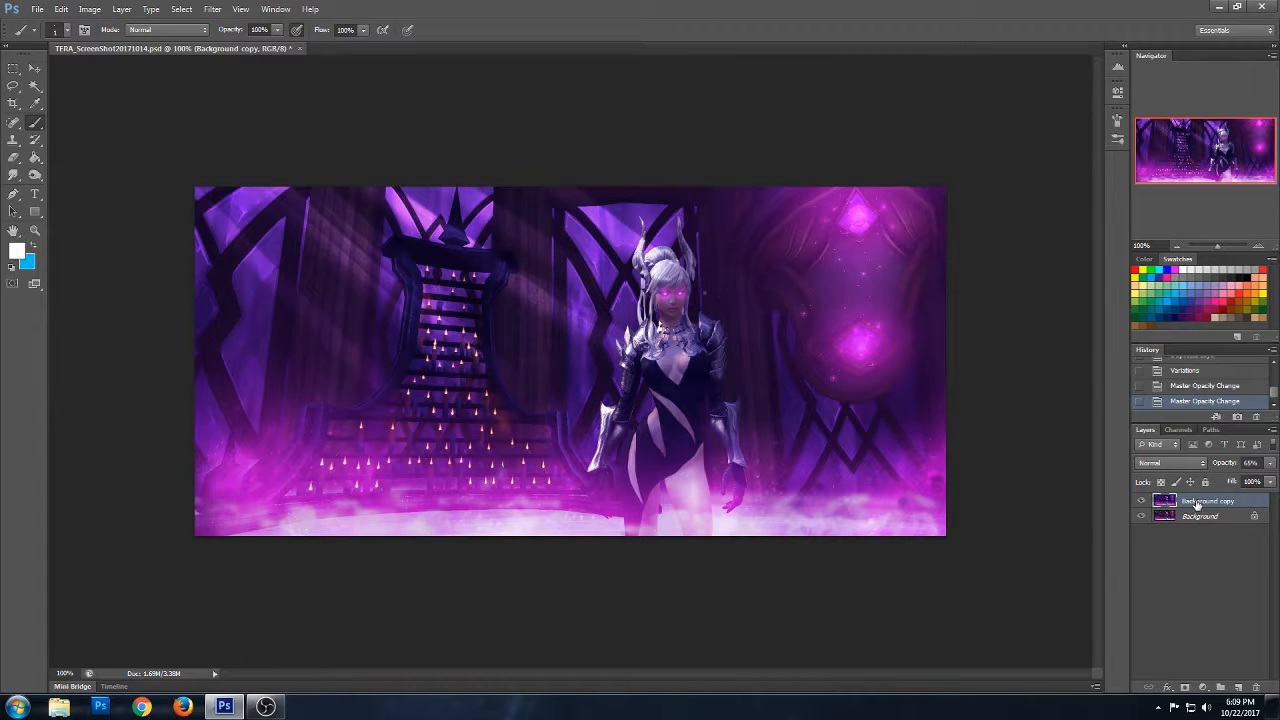
{"action": "key", "text": "ctrl+e"}
{"action": "right_click", "coordinate": [1189, 505]}
{"action": "left_click", "coordinate": [1183, 527]}
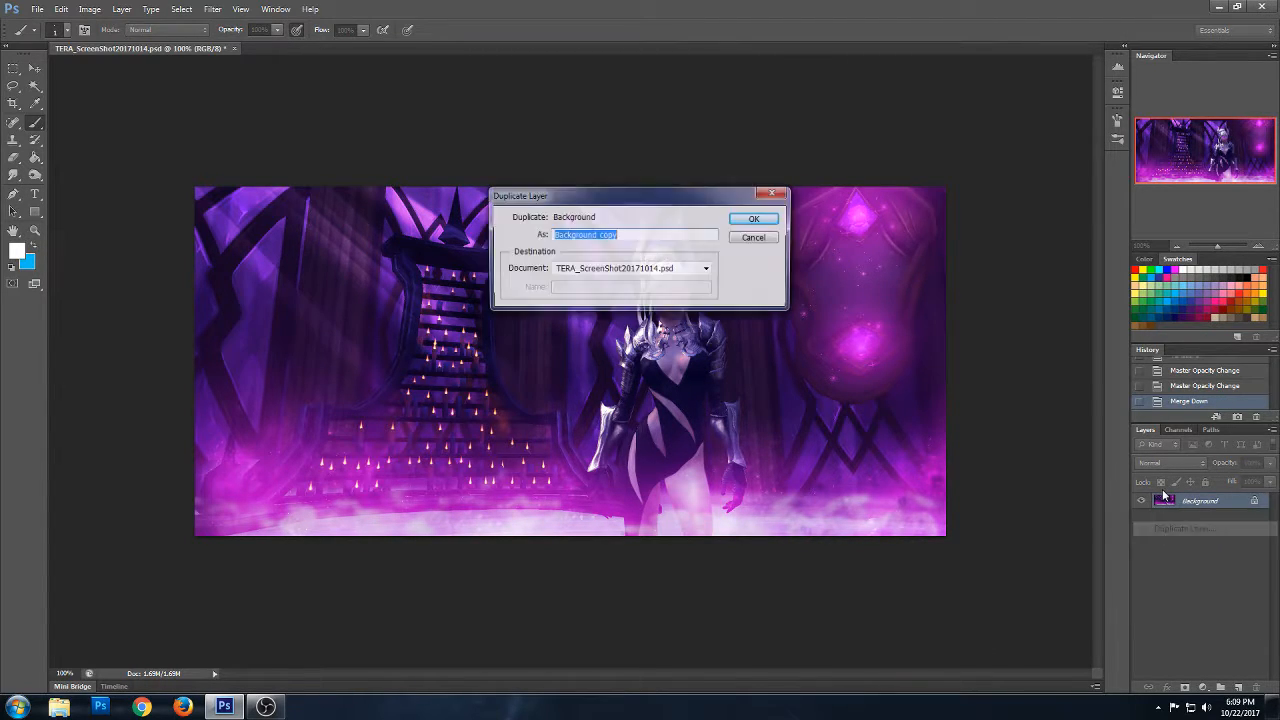
{"action": "left_click", "coordinate": [757, 214]}
- Apply an S-shaped Curves adjustment to Background copy, lowering the shadows and raising midtones from 114 to about 128 and highlights from 216 to 224
{"action": "left_click", "coordinate": [92, 10]}
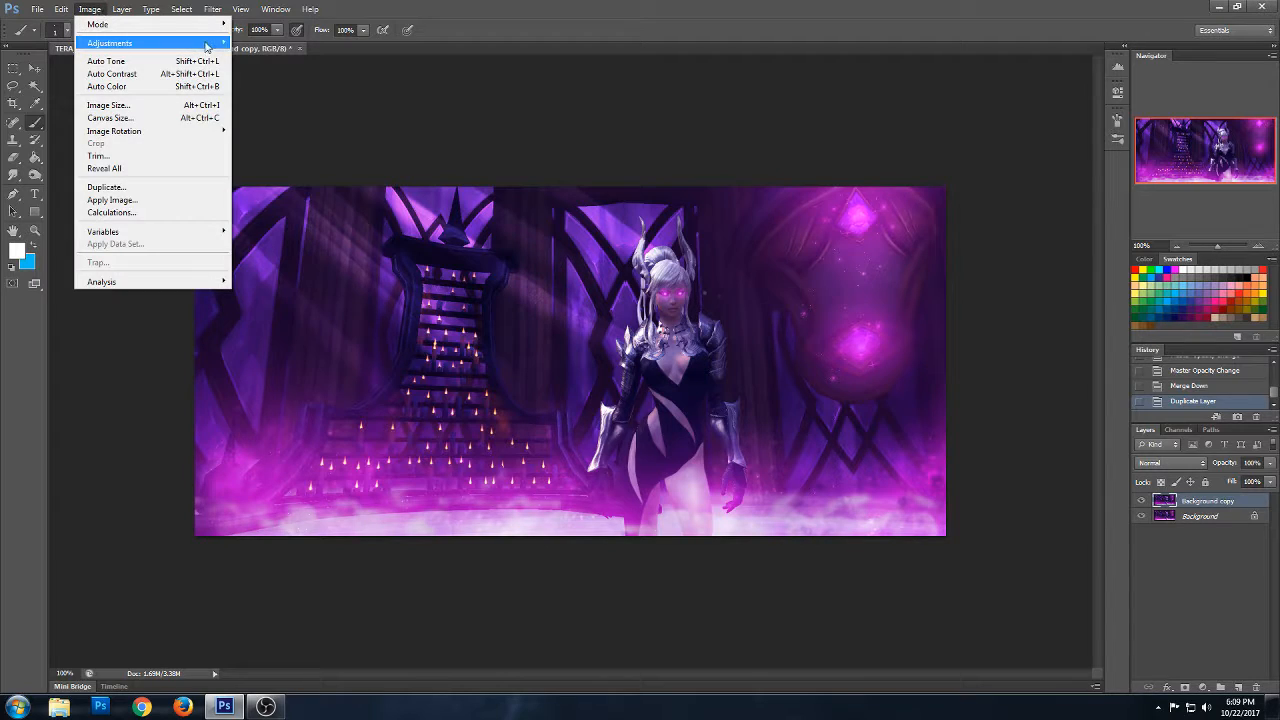
{"action": "mouse_move", "coordinate": [215, 43]}
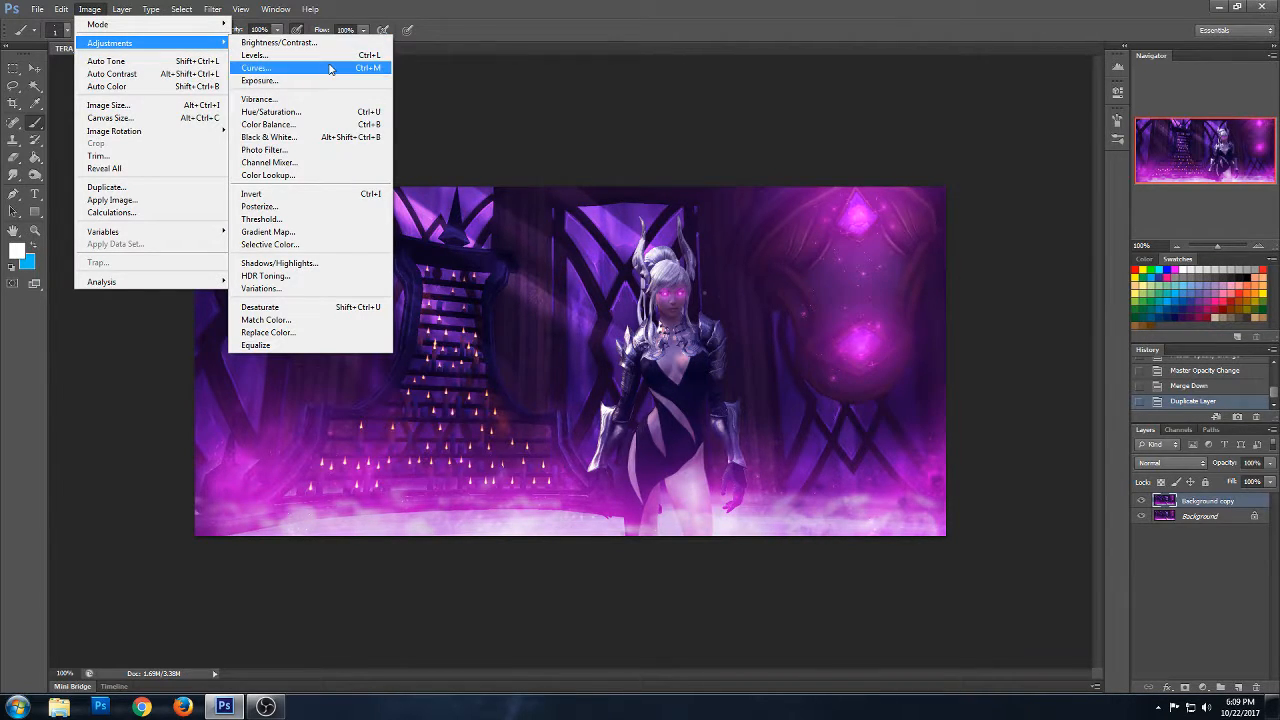
{"action": "left_click", "coordinate": [256, 67]}
{"action": "left_click_drag", "start_coordinate": [960, 351], "coordinate": [961, 359]}
{"action": "left_click_drag", "start_coordinate": [1078, 231], "coordinate": [1077, 227]}
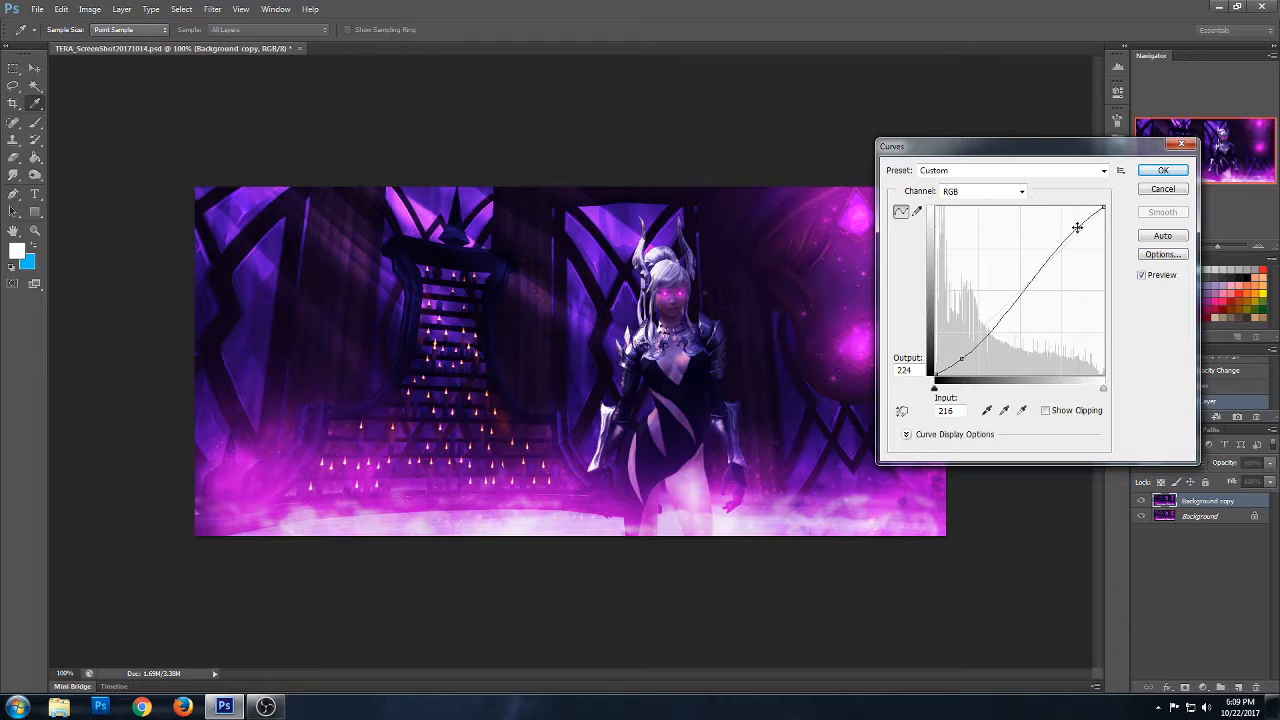
{"action": "left_click", "coordinate": [1020, 294]}
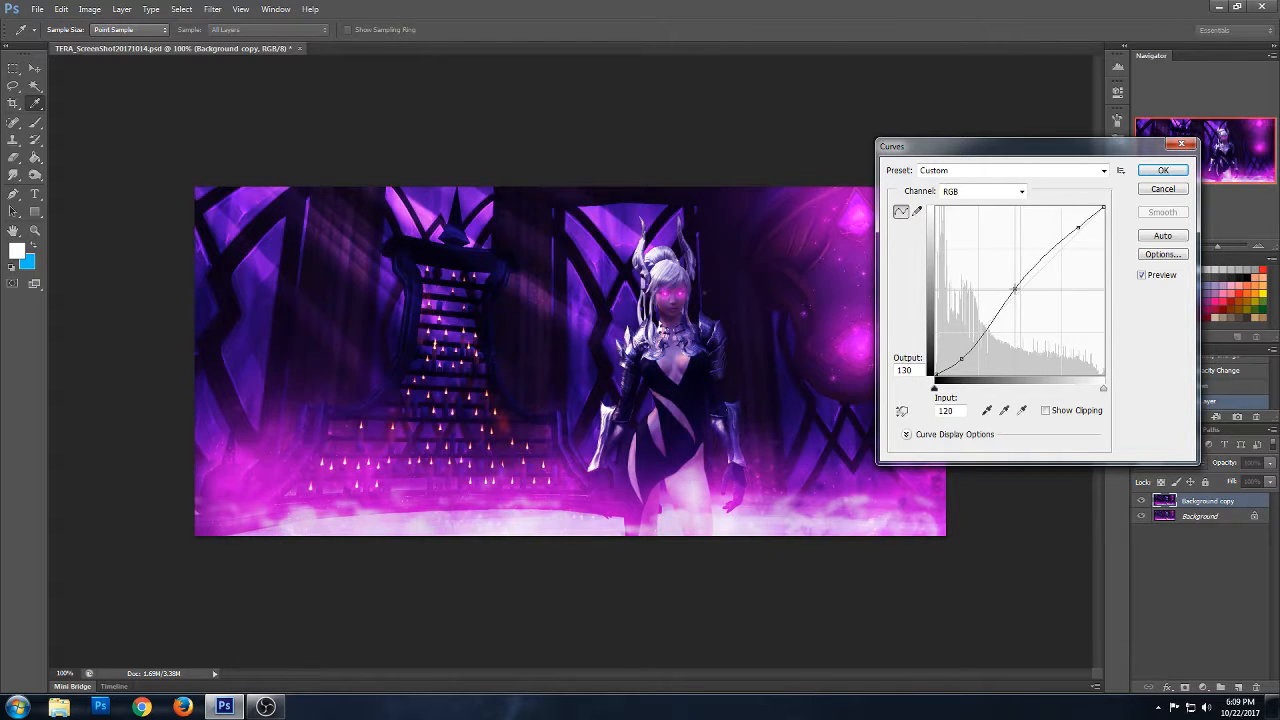
{"action": "left_click_drag", "start_coordinate": [1020, 294], "coordinate": [1011, 289]}
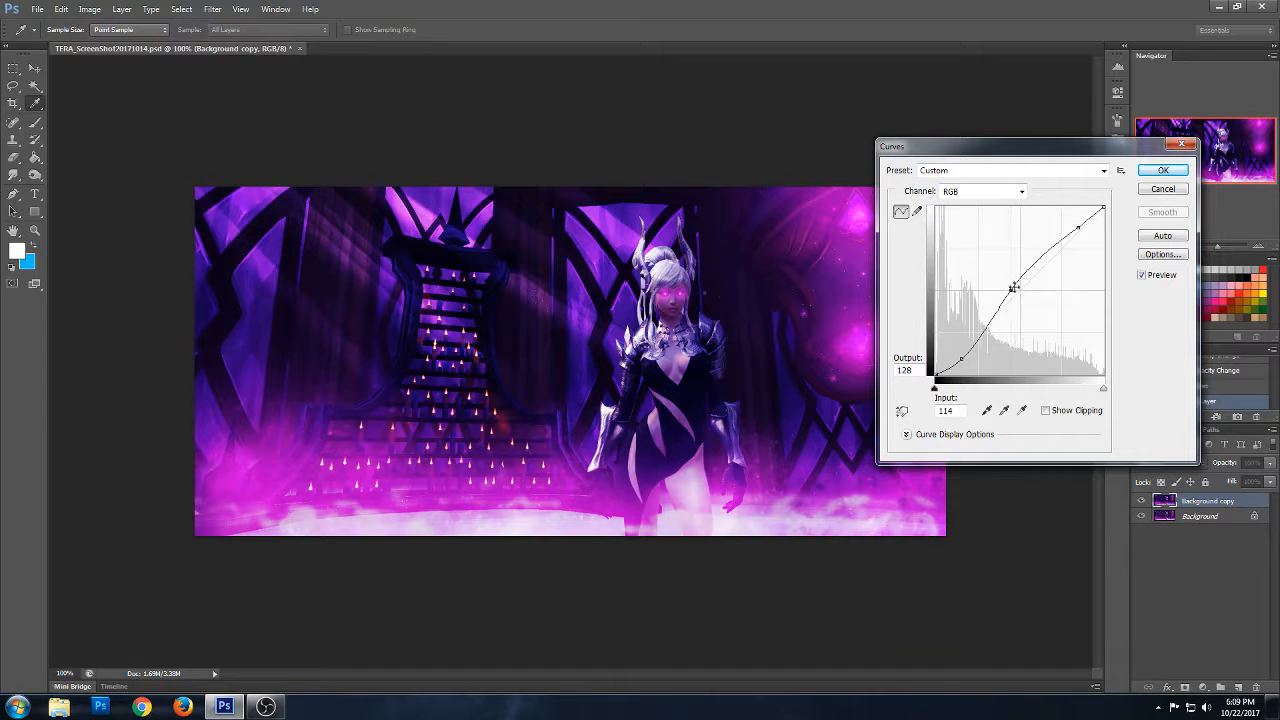
{"action": "left_click", "coordinate": [1166, 172]}
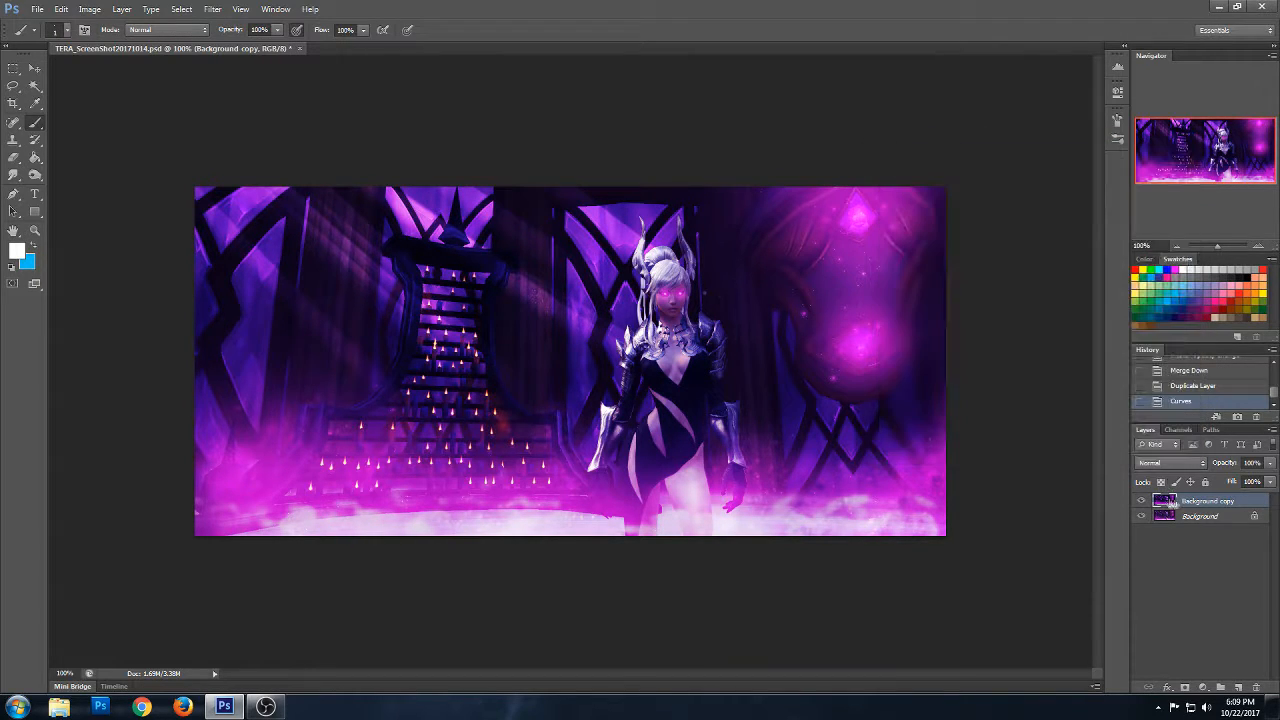
- Set Background copy's opacity to 50% and compare the image with and without the Curves layer
{"action": "left_click", "coordinate": [1224, 465]}
{"action": "type", "text": "50"}
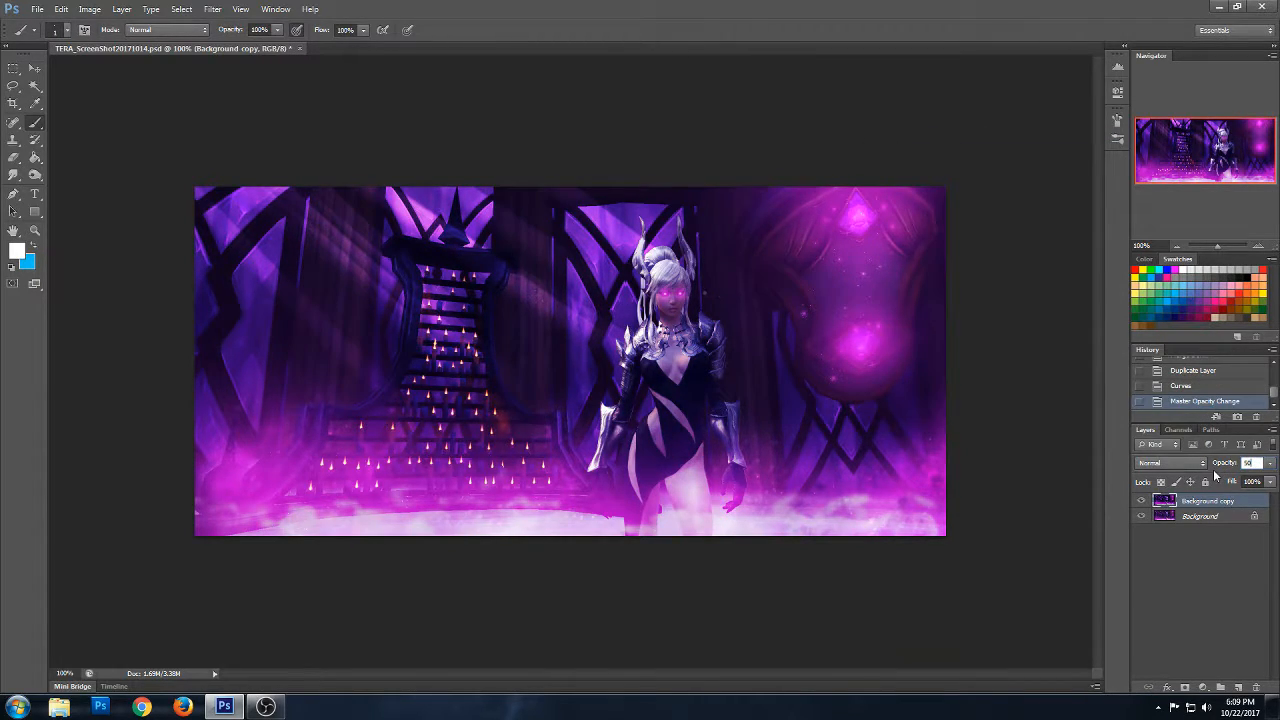
{"action": "left_click", "coordinate": [1142, 502]}
{"action": "left_click", "coordinate": [1142, 502]}
{"action": "left_click", "coordinate": [1143, 502]}
{"action": "left_click", "coordinate": [1143, 502]}
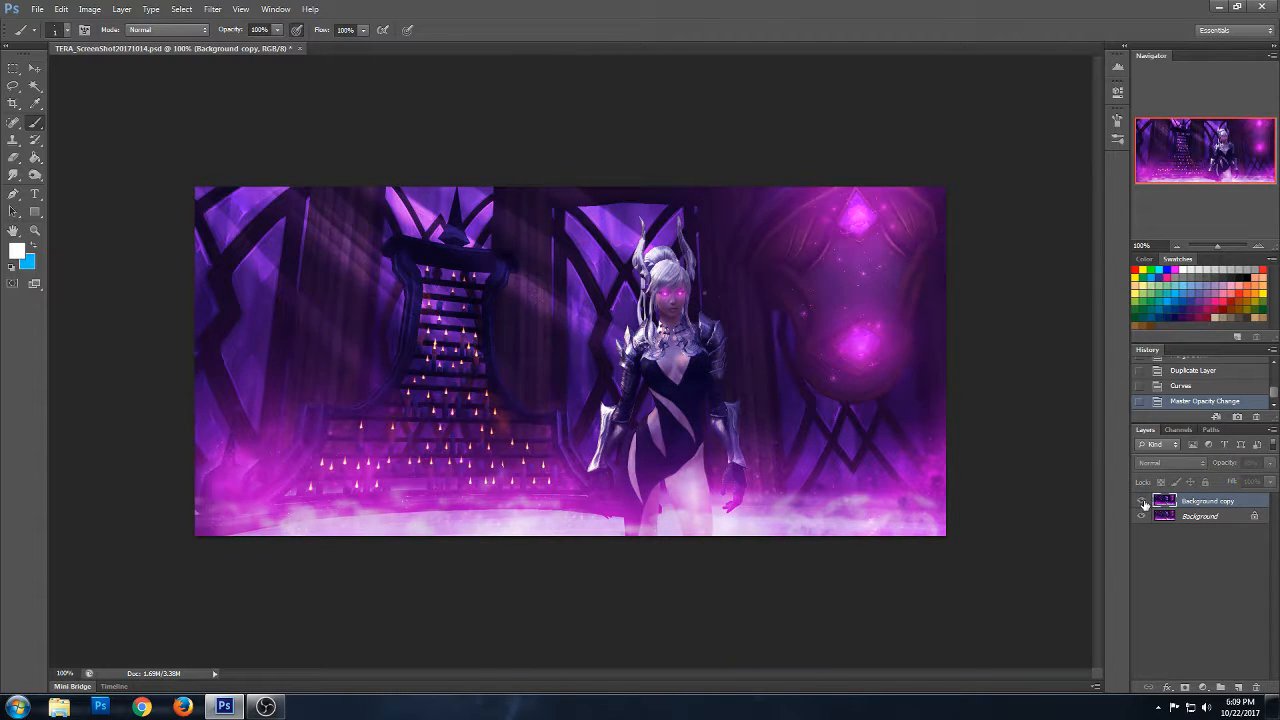
- Erase Background copy over the character and the two glowing gems with a 199 px eraser
{"action": "left_click", "coordinate": [16, 160]}
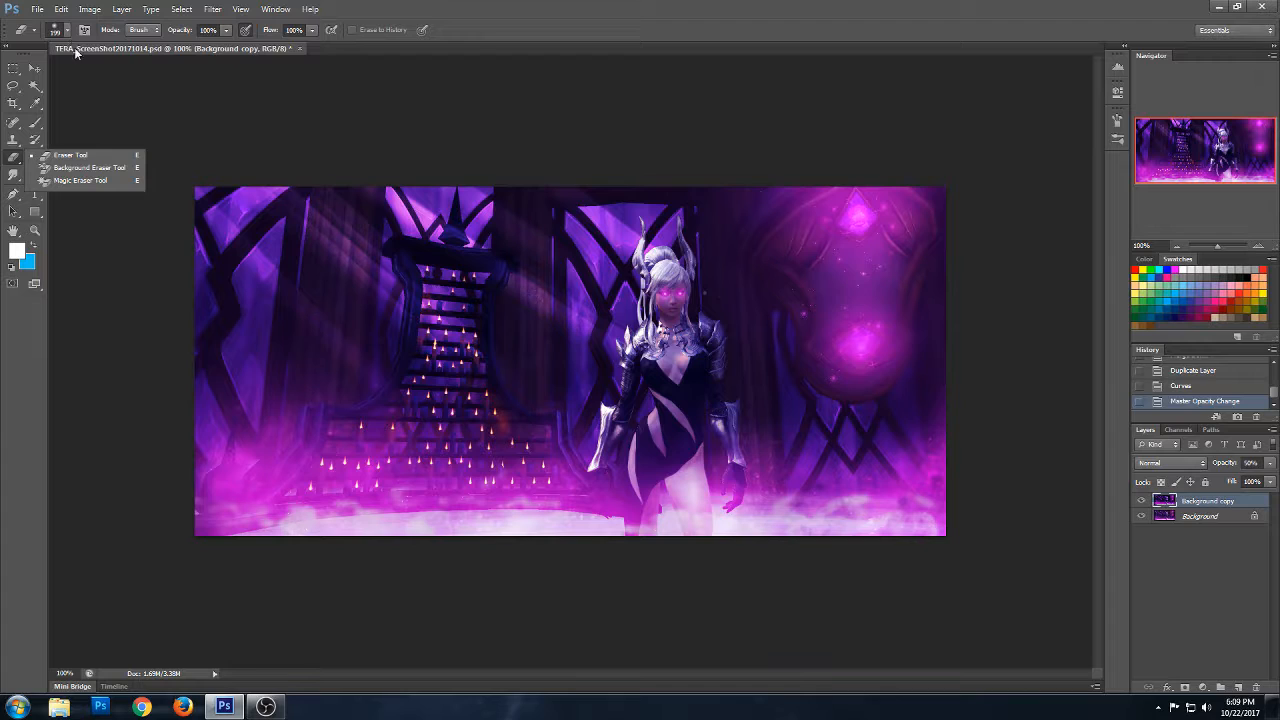
{"action": "left_click", "coordinate": [250, 290]}
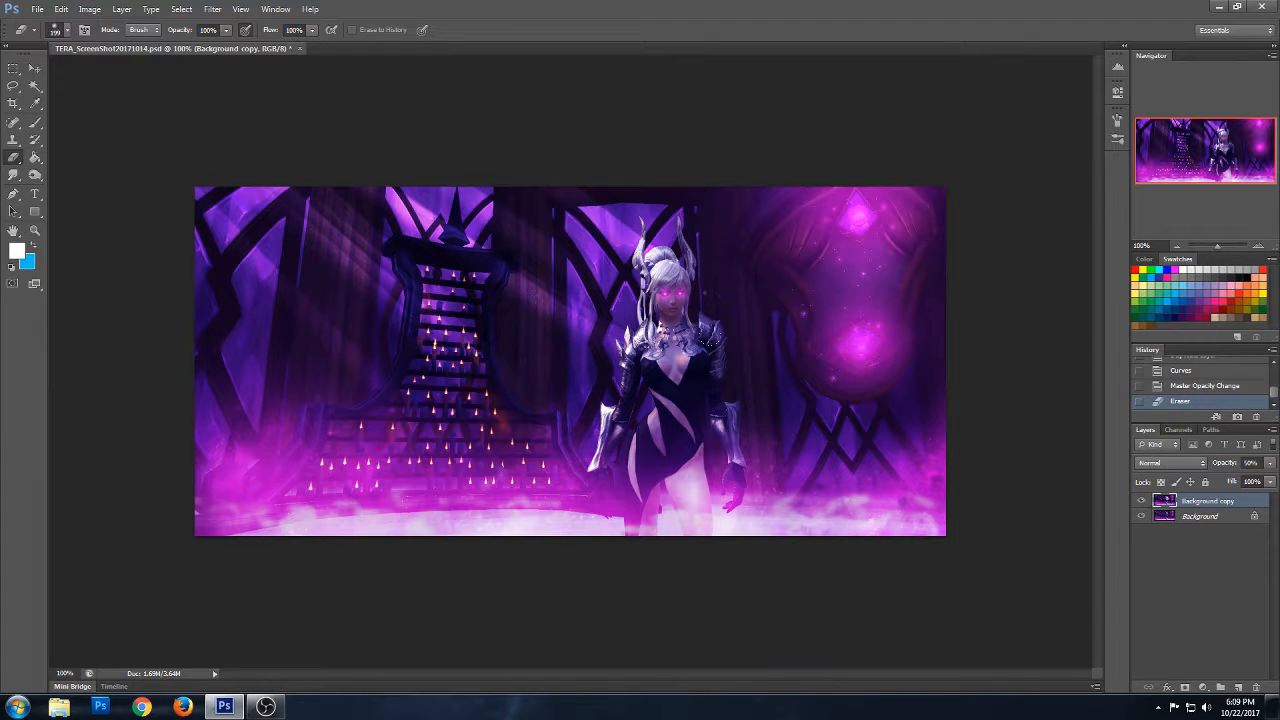
{"action": "left_click", "coordinate": [858, 250]}
{"action": "left_click", "coordinate": [860, 345]}
- Compare the image with and without the erased Background copy and set its opacity to 40%
{"action": "left_click", "coordinate": [1141, 502]}
{"action": "left_click", "coordinate": [1142, 502]}
{"action": "left_click", "coordinate": [1248, 463]}
{"action": "type", "text": "40"}
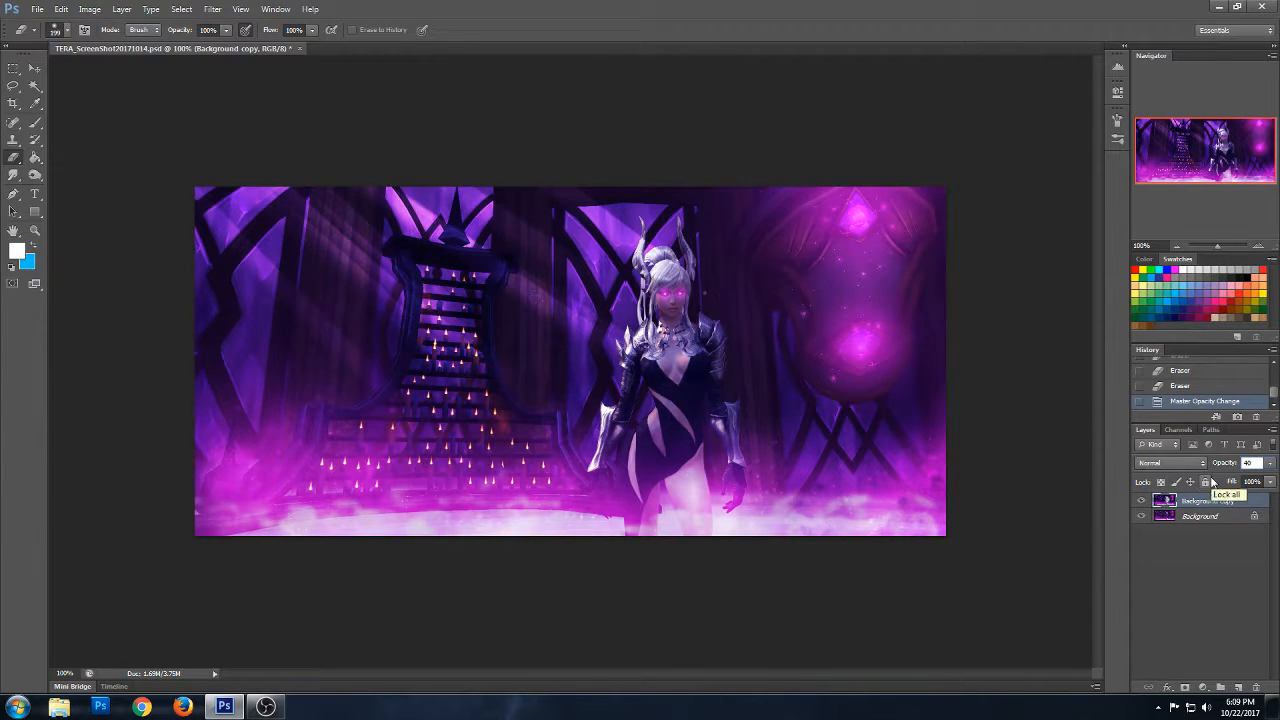
- Merge the Curves-adjusted copy down into Background and duplicate the result as a new Background copy
{"action": "left_click", "coordinate": [34, 68]}
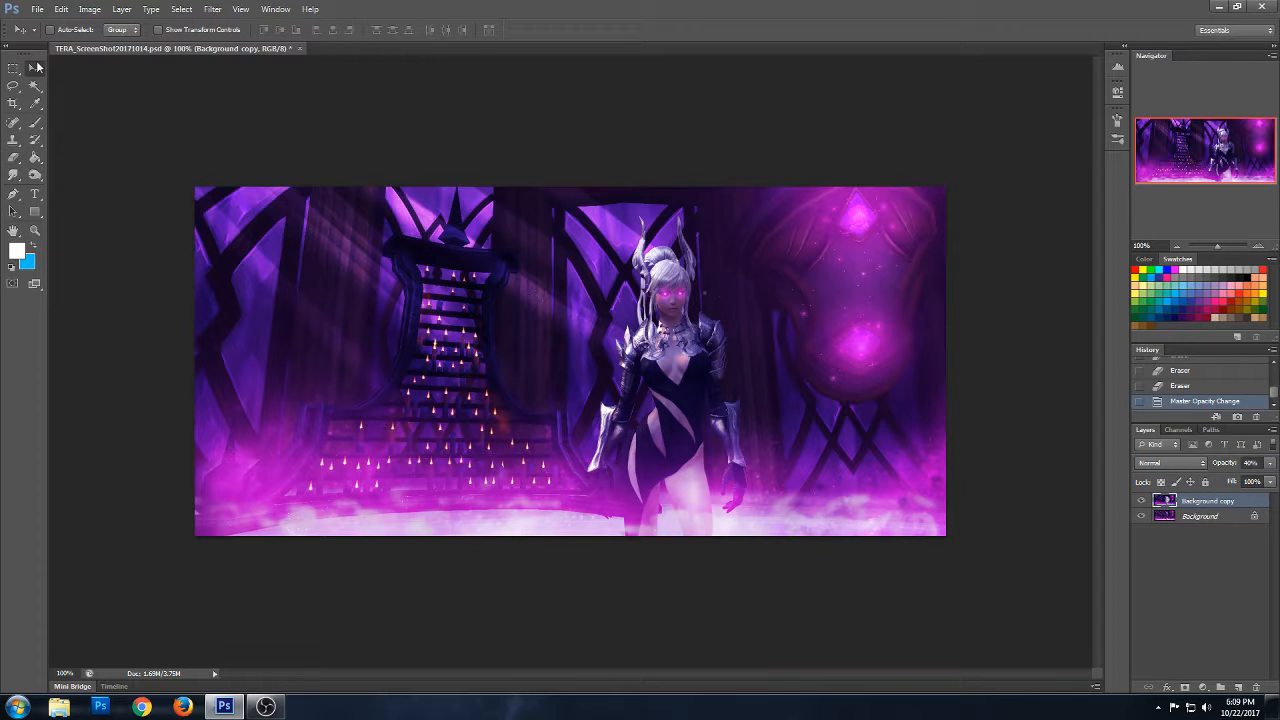
{"action": "key", "text": "ctrl+e"}
{"action": "right_click", "coordinate": [1182, 502]}
{"action": "left_click", "coordinate": [1176, 527]}
{"action": "left_click", "coordinate": [760, 215]}
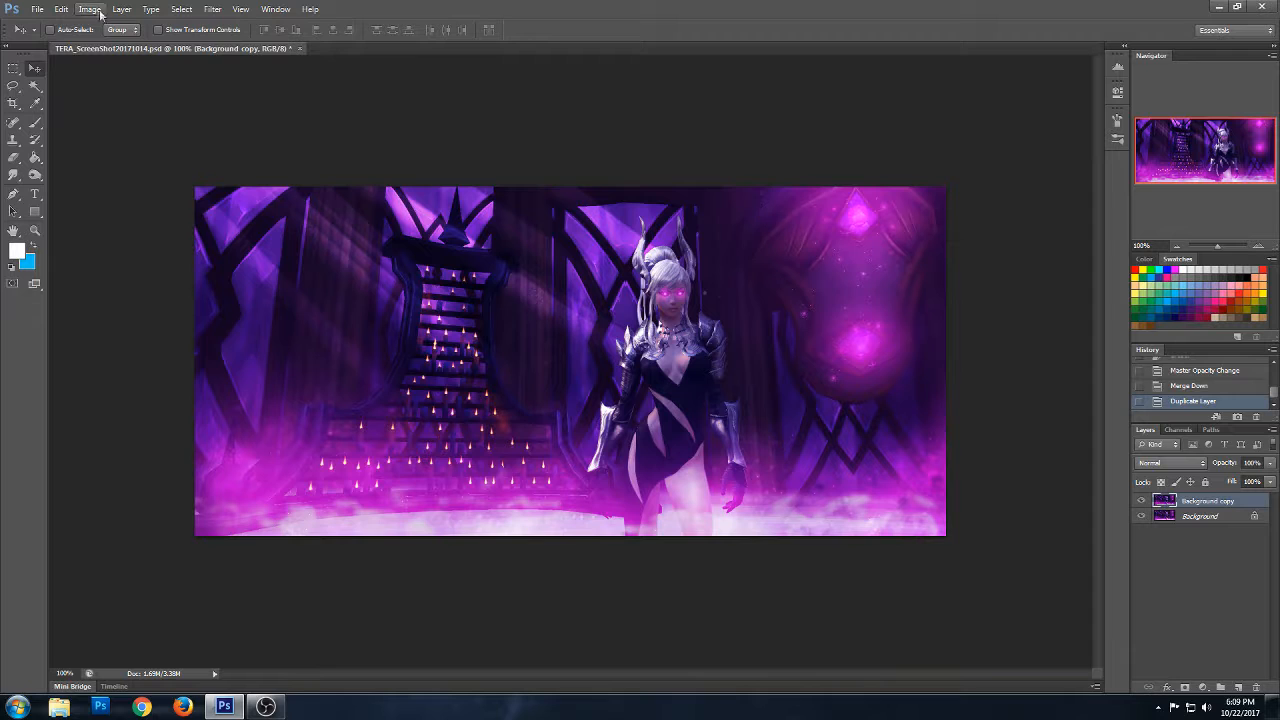
- Open Color Balance for Background copy, try shifting the midtones along the cyan-red range, and reset that level to 0
{"action": "left_click", "coordinate": [89, 9]}
{"action": "mouse_move", "coordinate": [196, 45]}
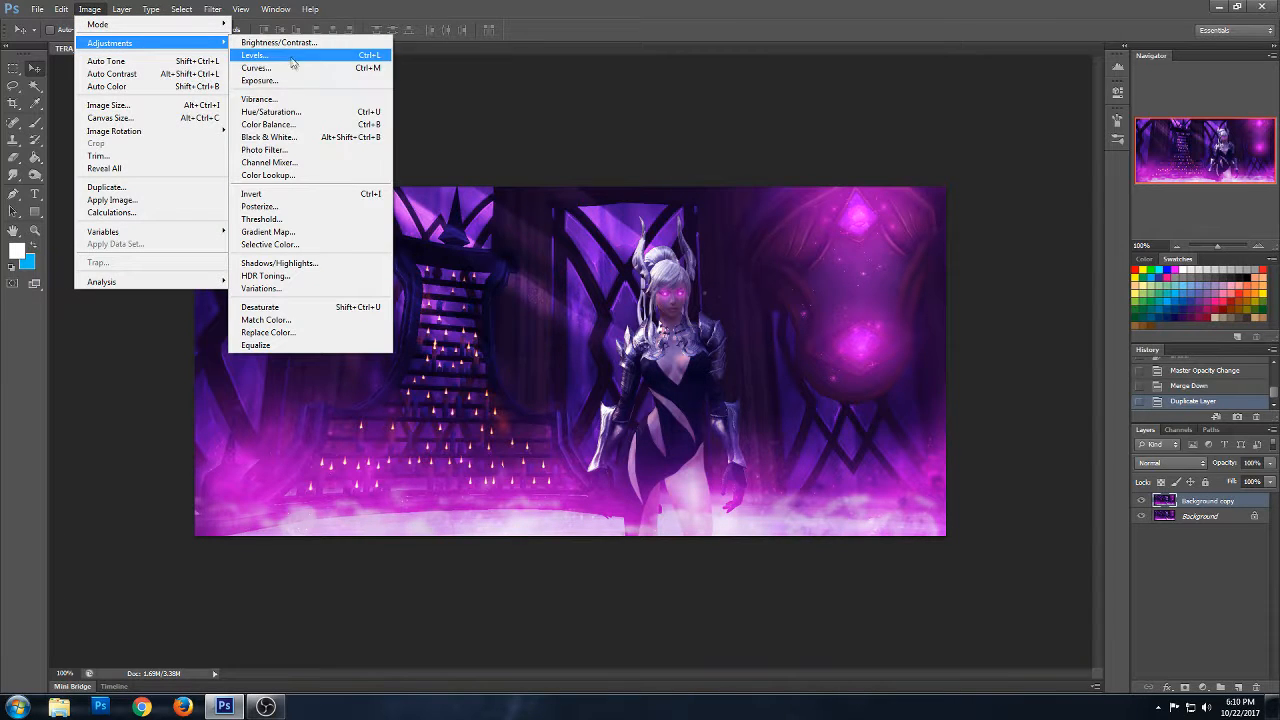
{"action": "left_click", "coordinate": [344, 129]}
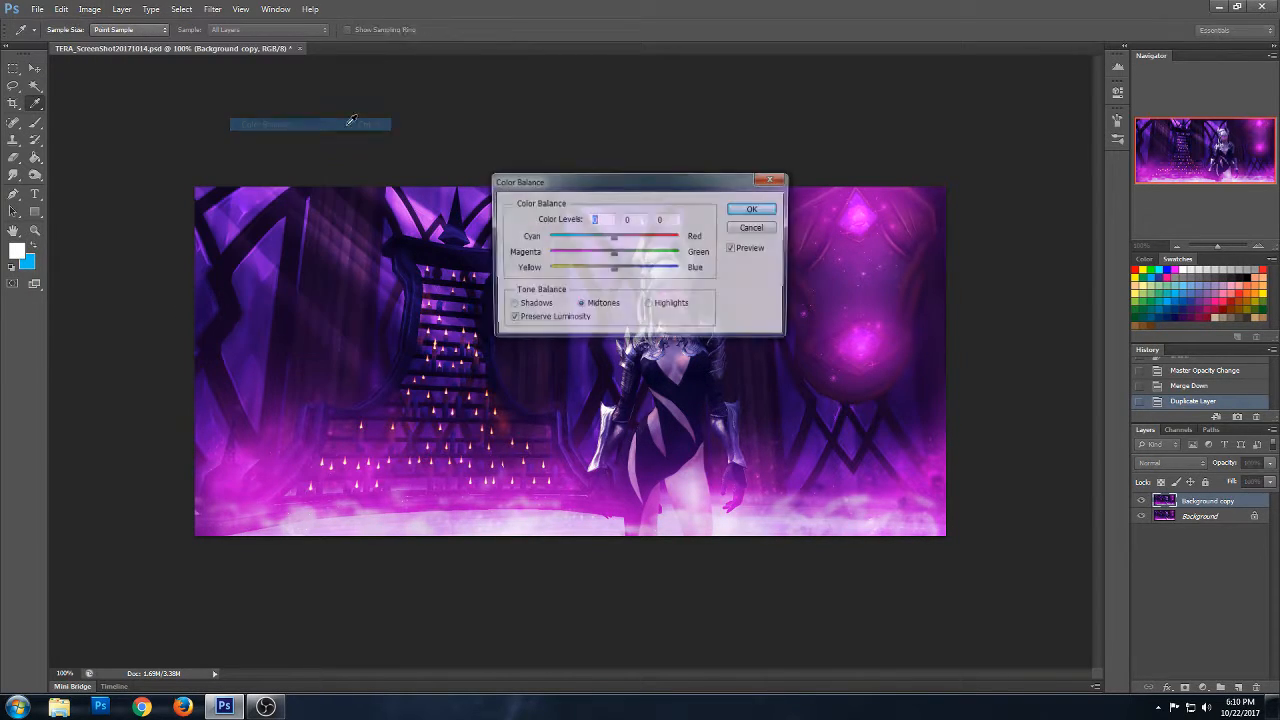
{"action": "left_click_drag", "start_coordinate": [700, 191], "coordinate": [1012, 84]}
{"action": "left_click_drag", "start_coordinate": [921, 139], "coordinate": [889, 147]}
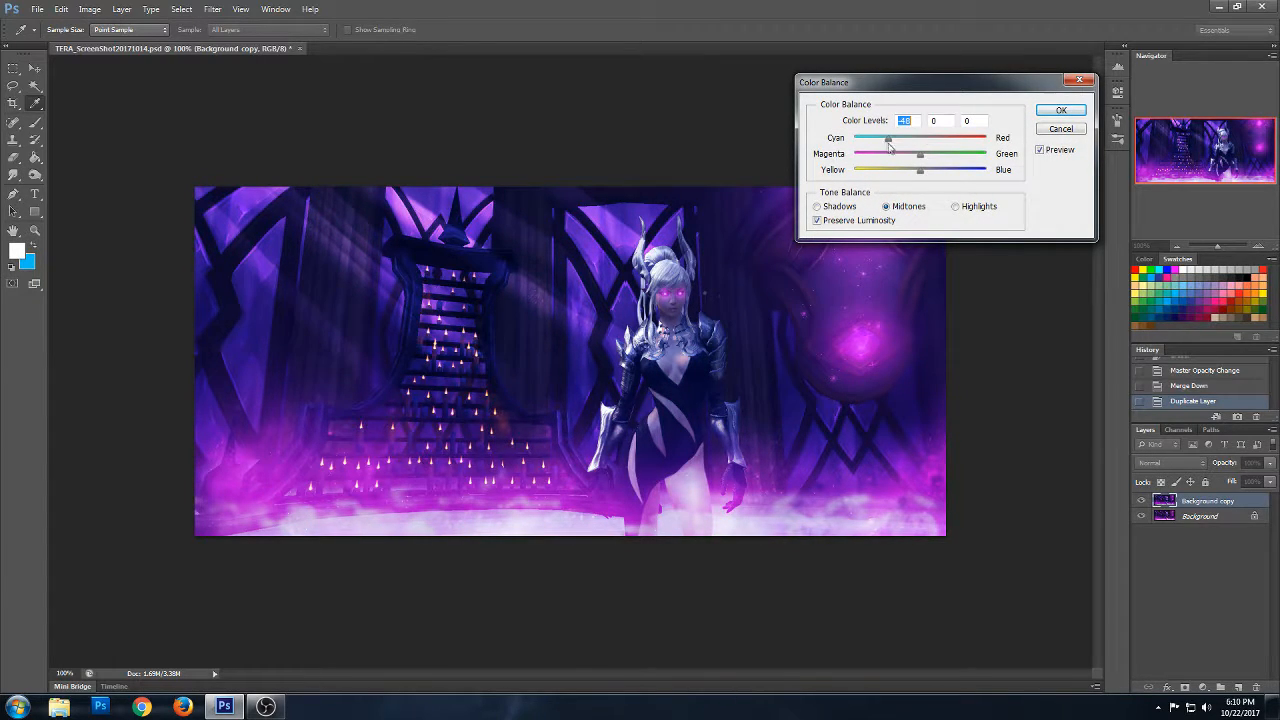
{"action": "left_click", "coordinate": [939, 142]}
{"action": "left_click_drag", "start_coordinate": [946, 145], "coordinate": [956, 143]}
{"action": "type", "text": "0"}
- Try a magenta-green shift and reset it to 0, and apply Color Balance with the midtones' yellow-blue level at +38
{"action": "left_click_drag", "start_coordinate": [921, 158], "coordinate": [960, 162]}
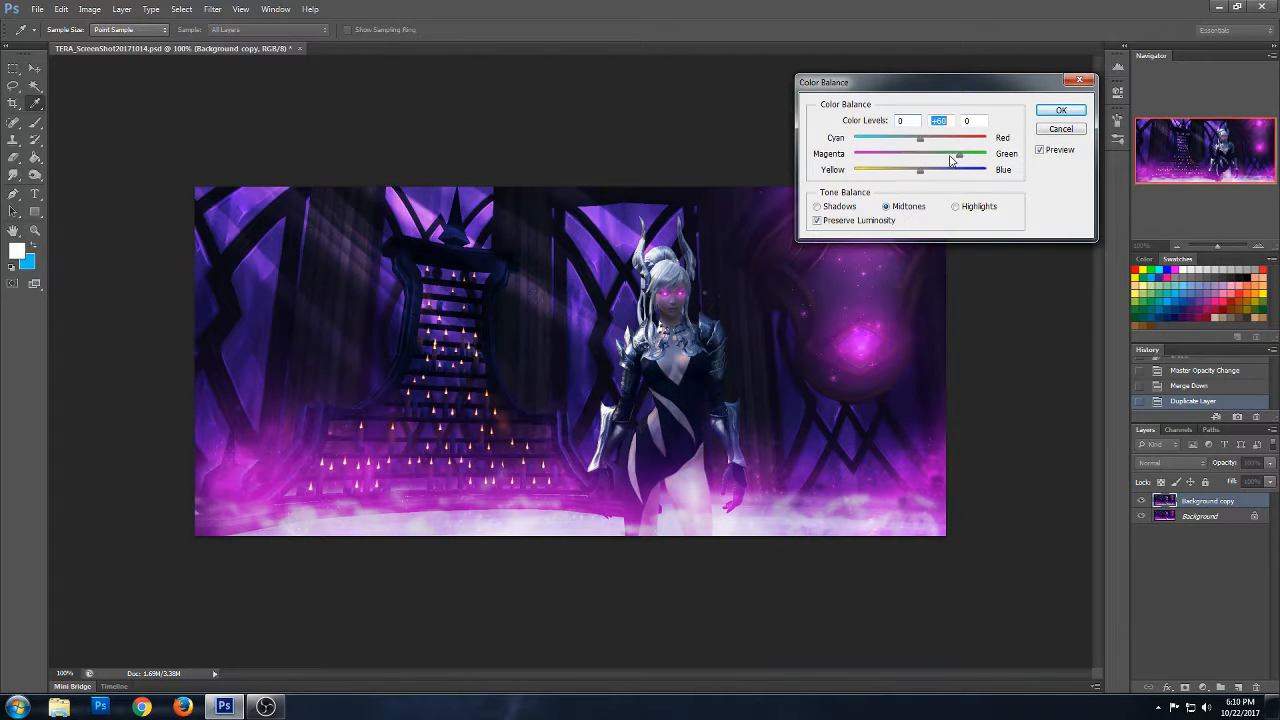
{"action": "left_click_drag", "start_coordinate": [949, 160], "coordinate": [944, 160]}
{"action": "type", "text": "0"}
{"action": "left_click_drag", "start_coordinate": [905, 175], "coordinate": [895, 172]}
{"action": "left_click", "coordinate": [945, 177]}
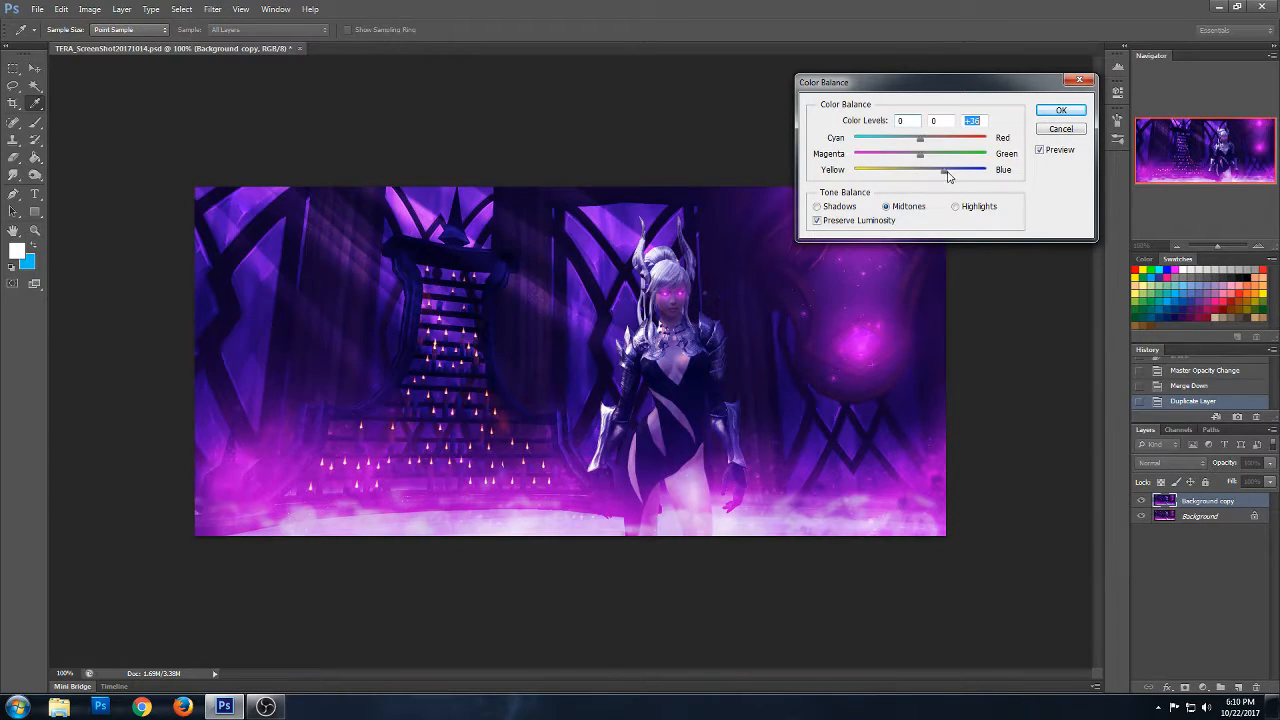
{"action": "left_click", "coordinate": [1058, 110]}
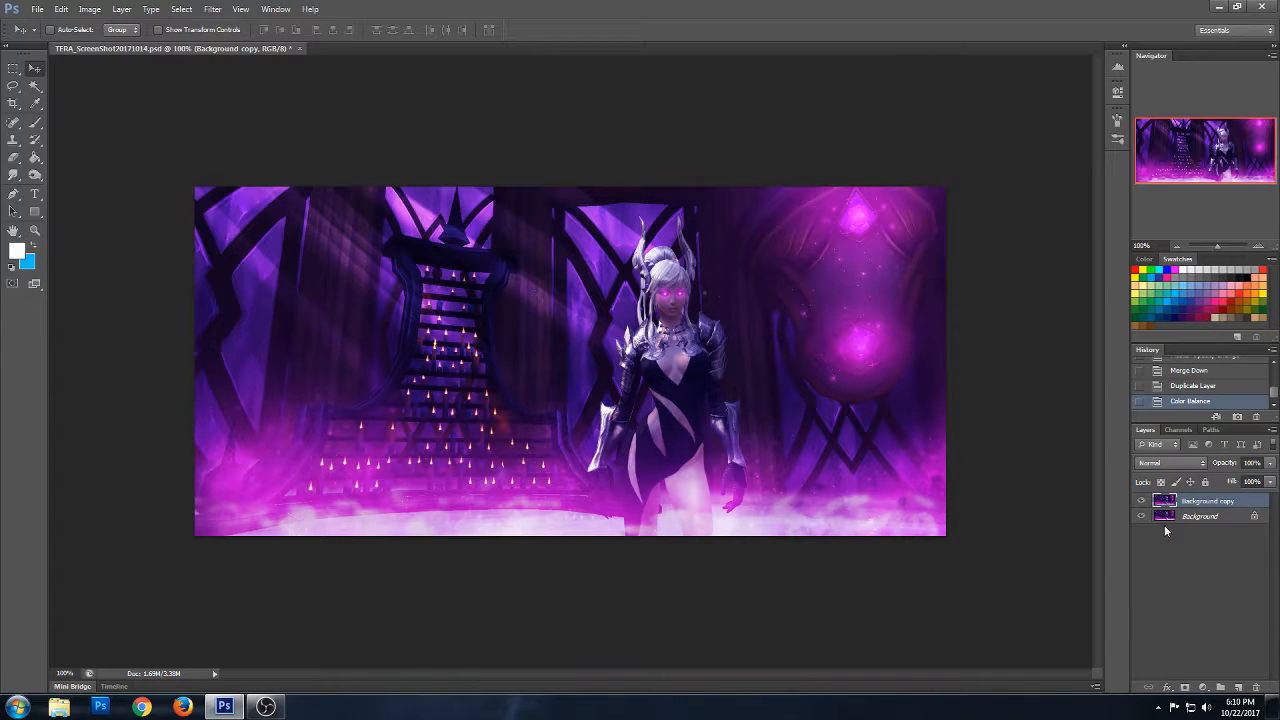
- Add the text "Happy Halloween!!!!" in white 30 pt Trajan Pro and place it at the top centre of the image
{"action": "left_click", "coordinate": [35, 195]}
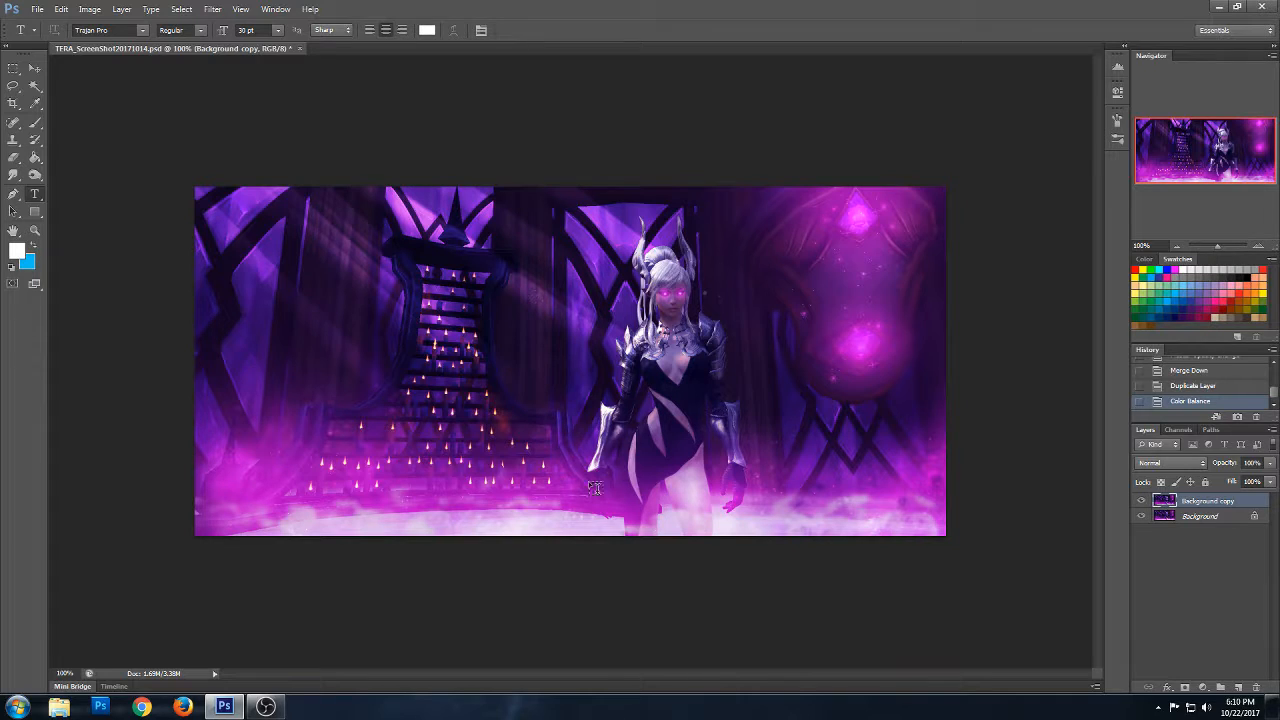
{"action": "left_click", "coordinate": [330, 350]}
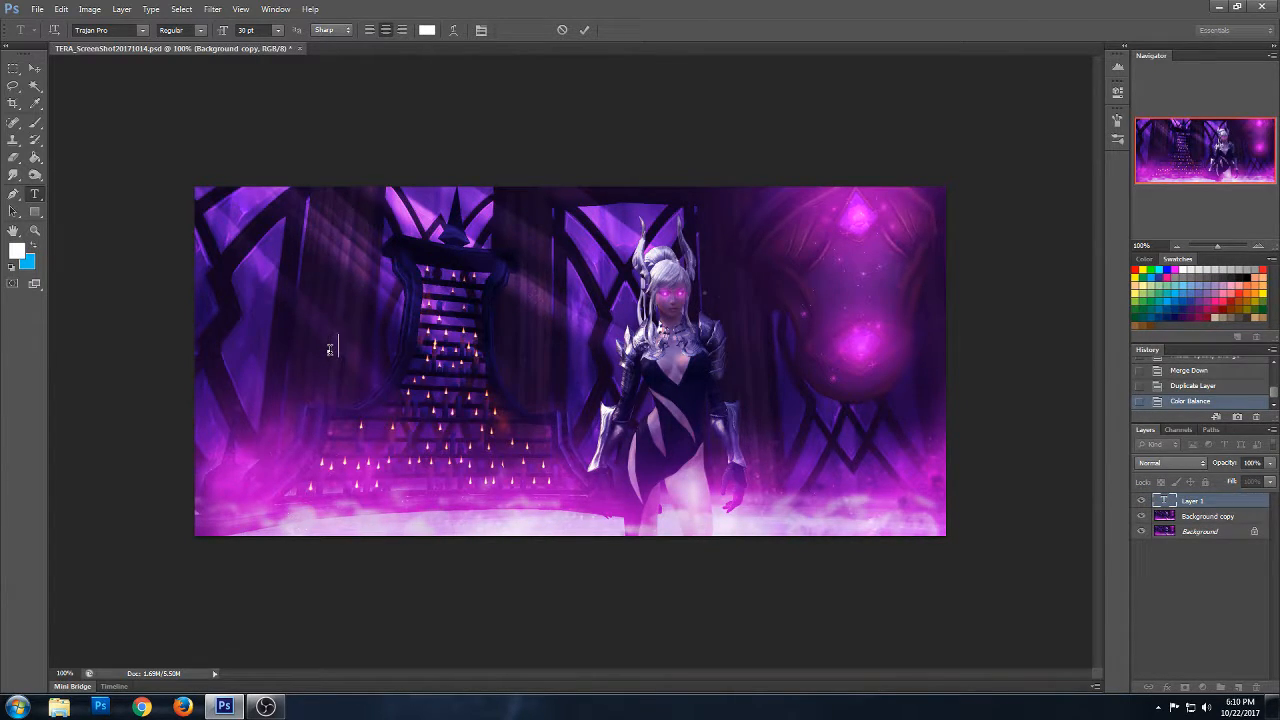
{"action": "type", "text": "Happy Halloween!!!!!"}
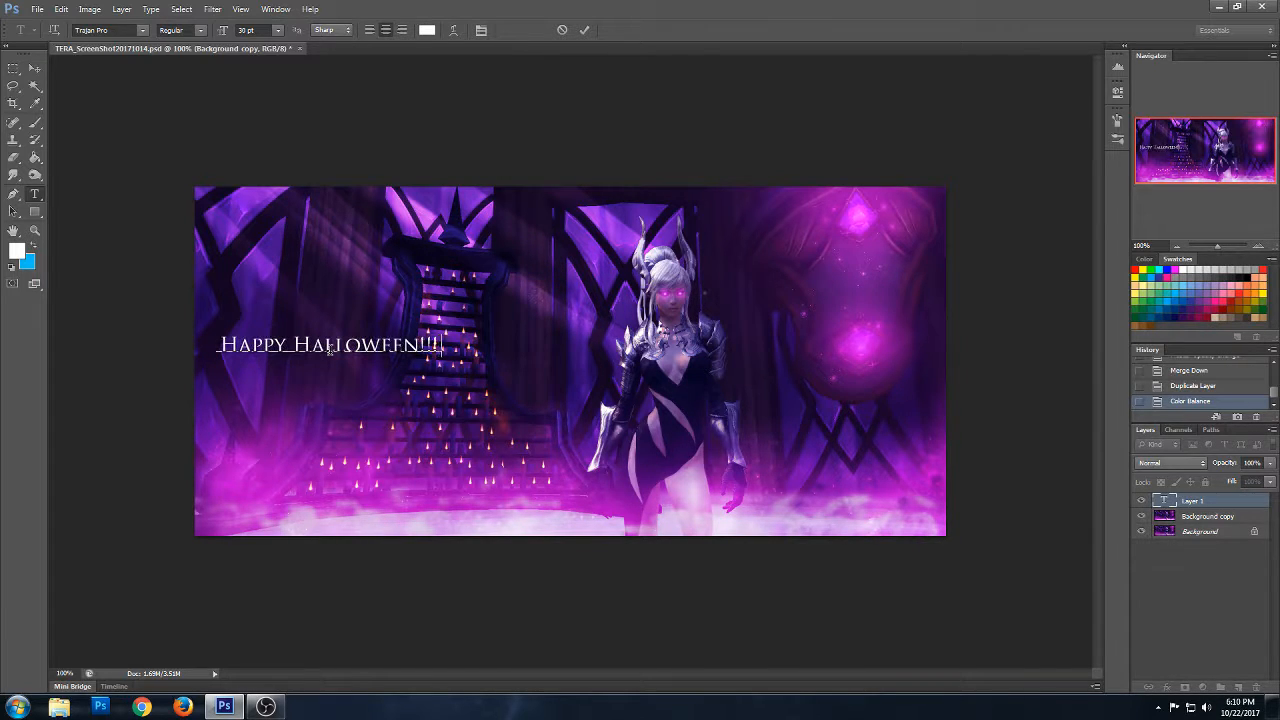
{"action": "left_click", "coordinate": [34, 67]}
{"action": "left_click_drag", "start_coordinate": [355, 353], "coordinate": [595, 221]}
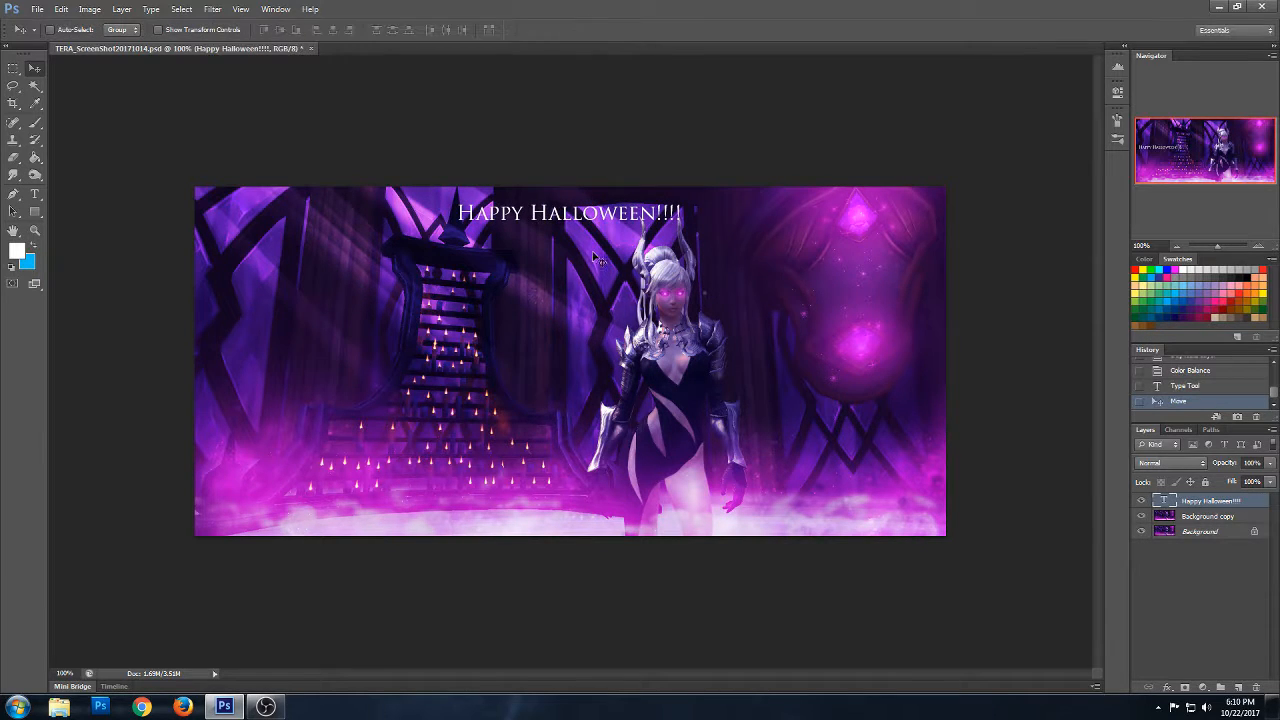
- Add a separate text layer with the artist's DeviantArt web address over the lower part of the staircase
{"action": "left_click", "coordinate": [35, 194]}
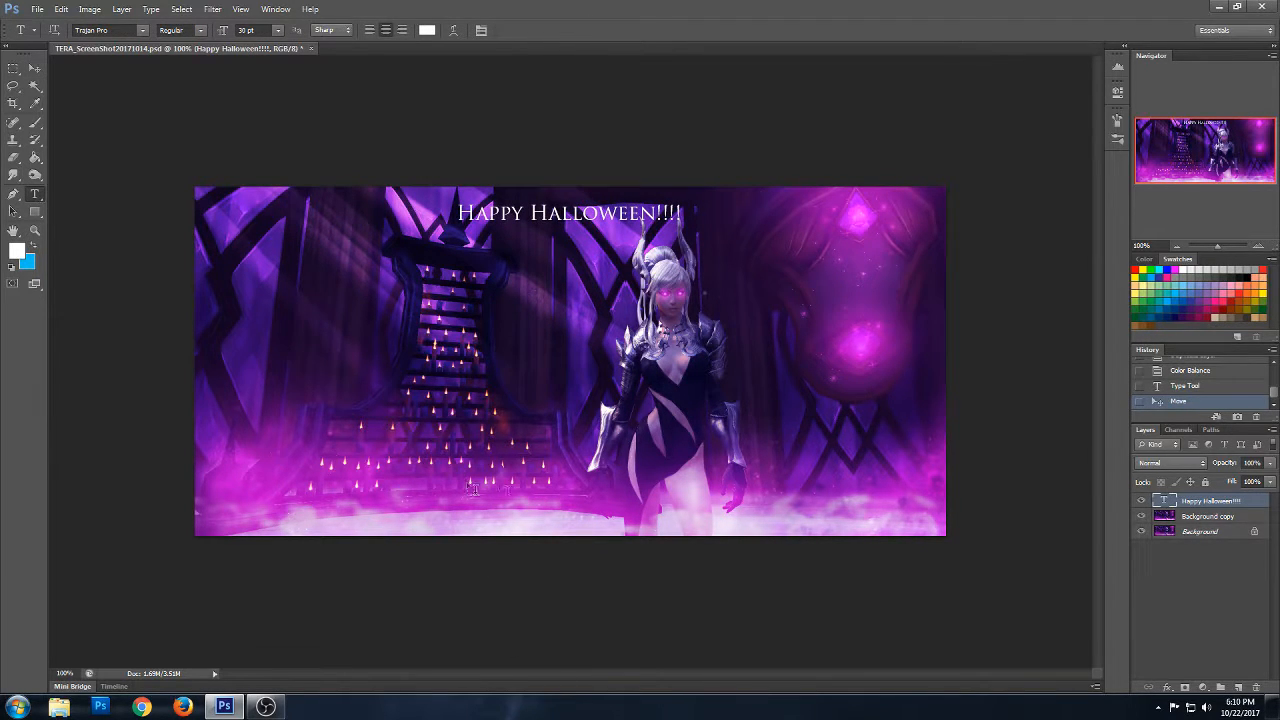
{"action": "left_click", "coordinate": [432, 440]}
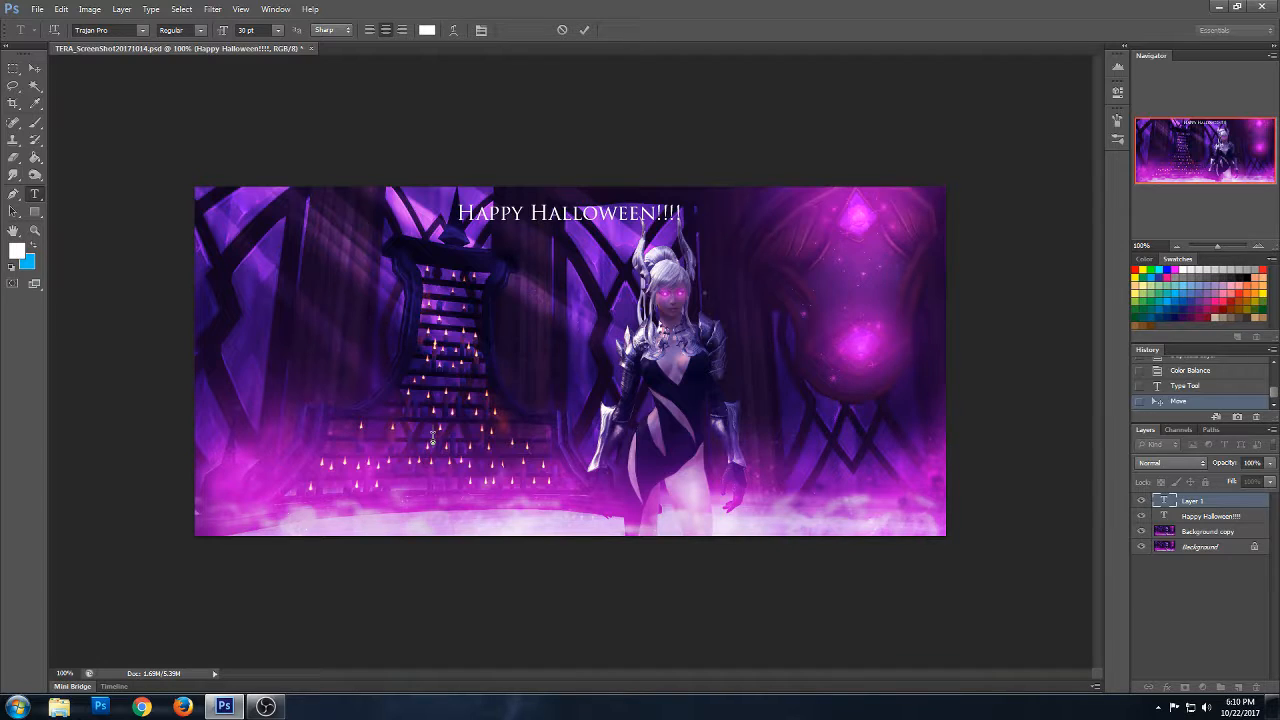
{"action": "type", "text": "AureliaVel!"}
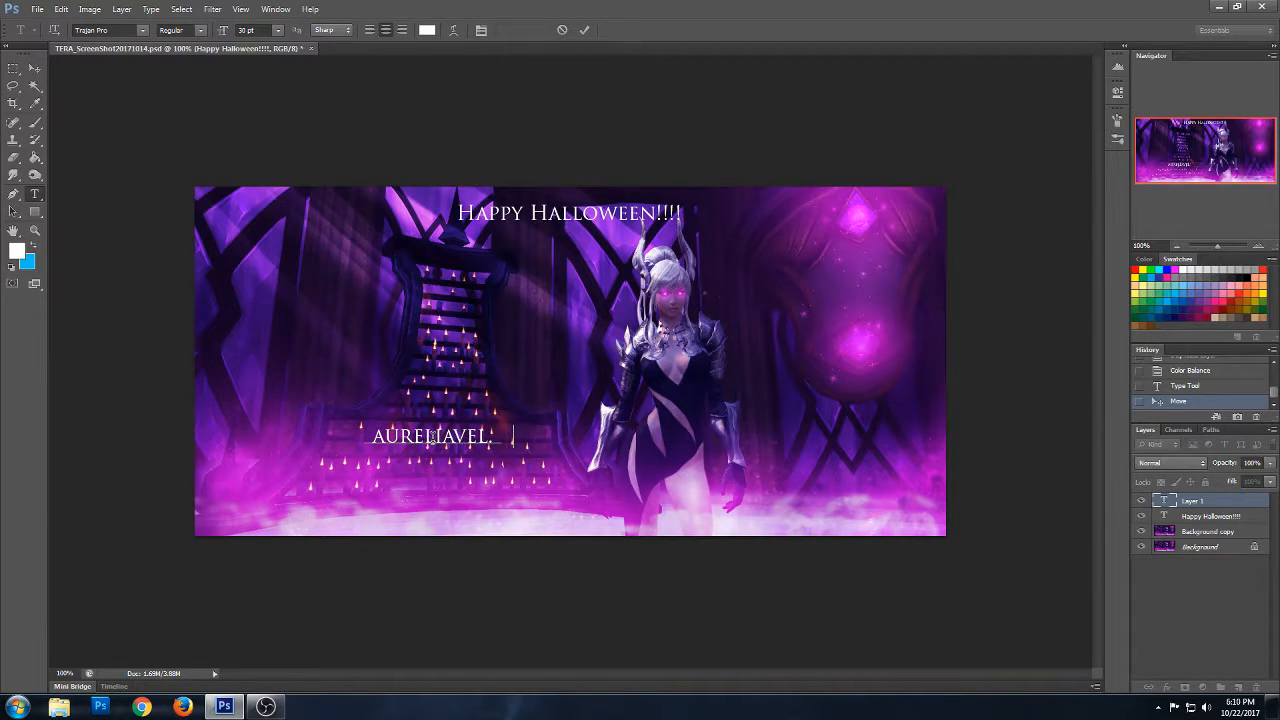
{"action": "type", "text": "DeviantArt.com"}
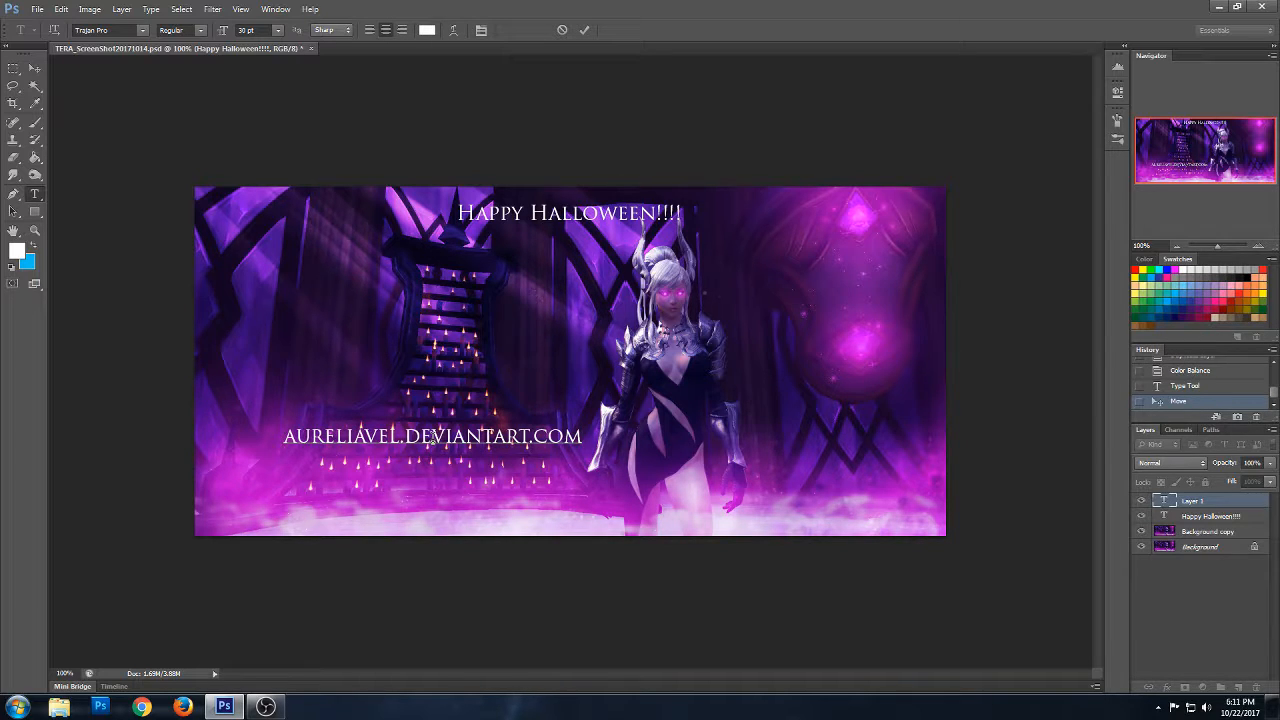
- Select the whole web address text, try smaller font sizes, and set it to 24 pt
{"action": "left_click_drag", "start_coordinate": [583, 437], "coordinate": [210, 455]}
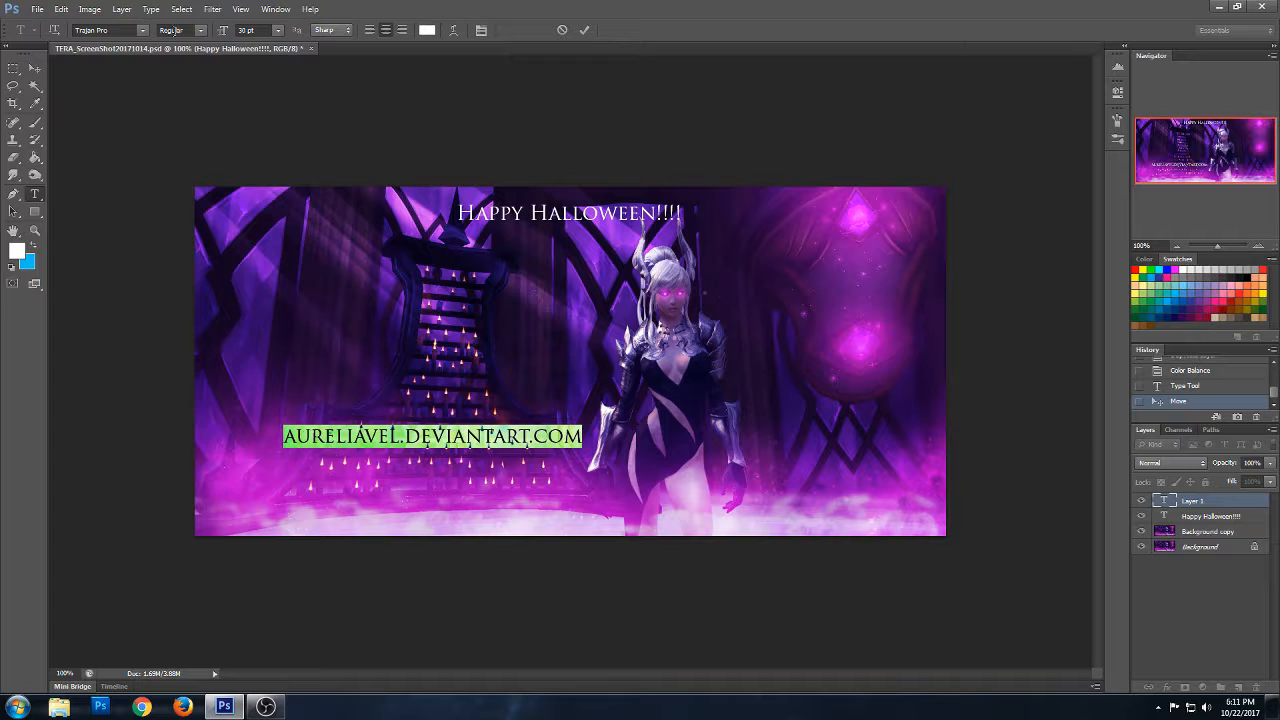
{"action": "left_click", "coordinate": [277, 29]}
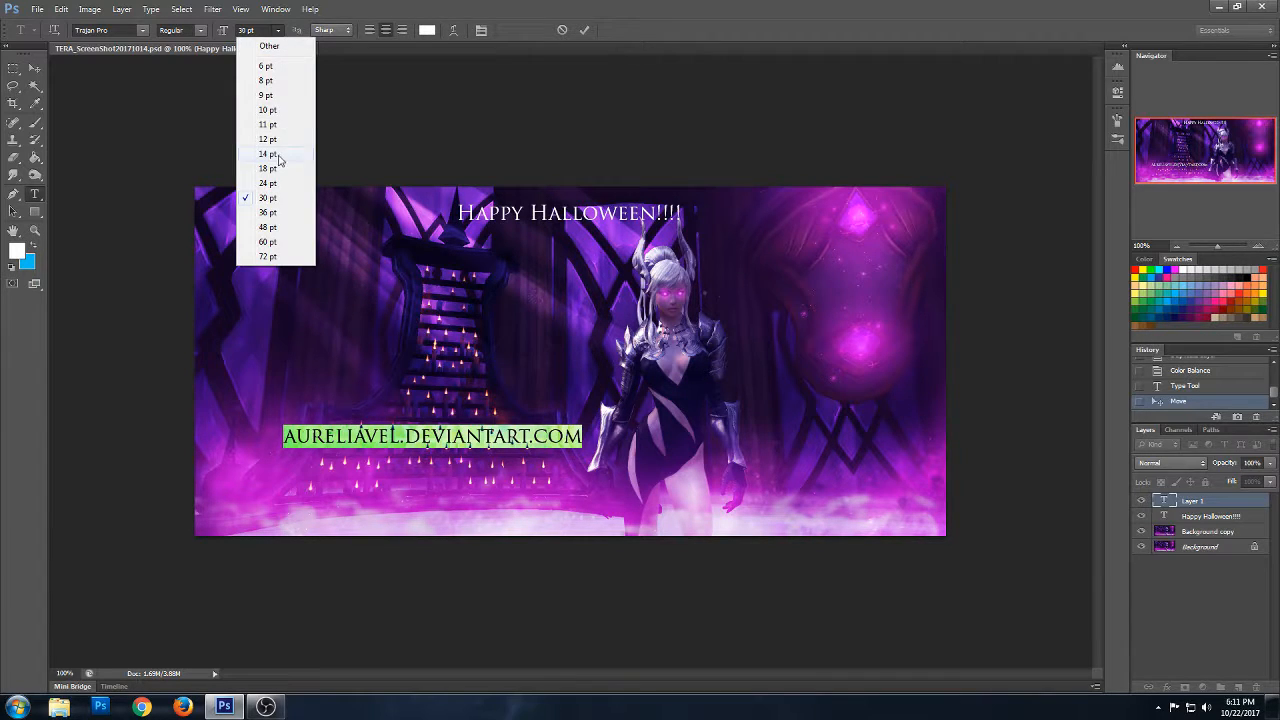
{"action": "left_click", "coordinate": [280, 160]}
{"action": "left_click", "coordinate": [277, 29]}
{"action": "left_click", "coordinate": [278, 169]}
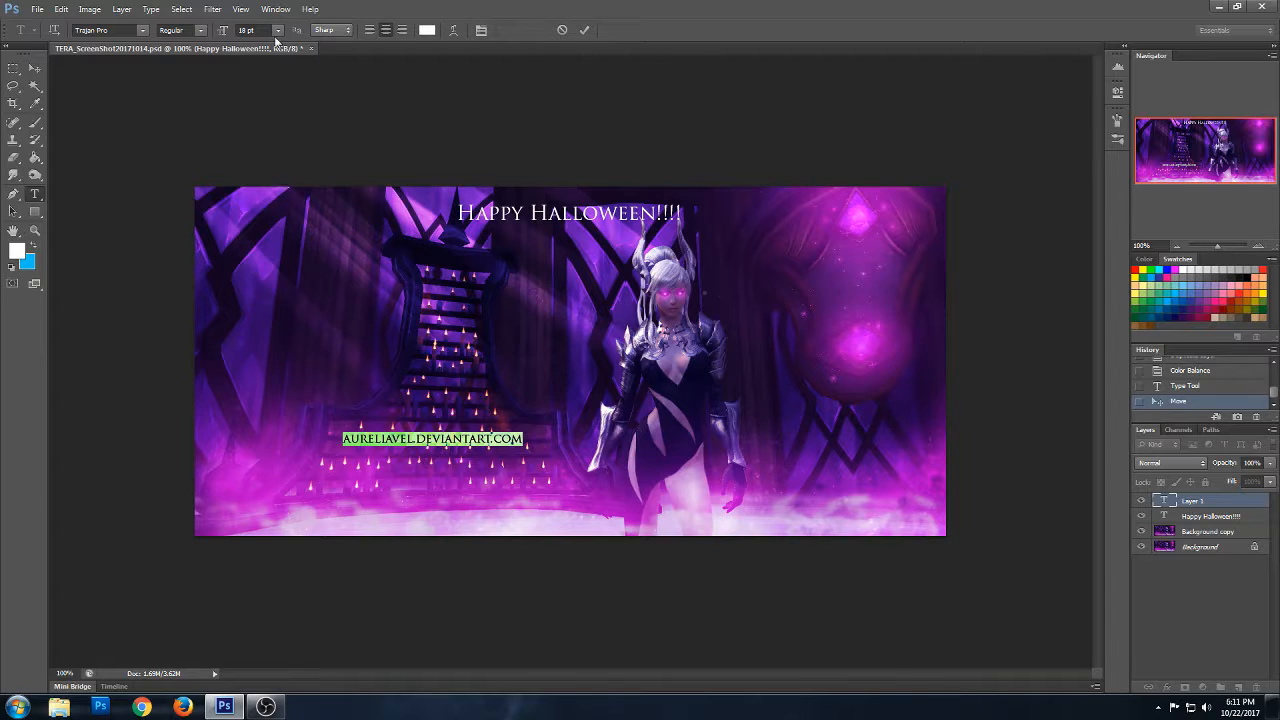
{"action": "left_click", "coordinate": [278, 30]}
{"action": "left_click", "coordinate": [282, 185]}
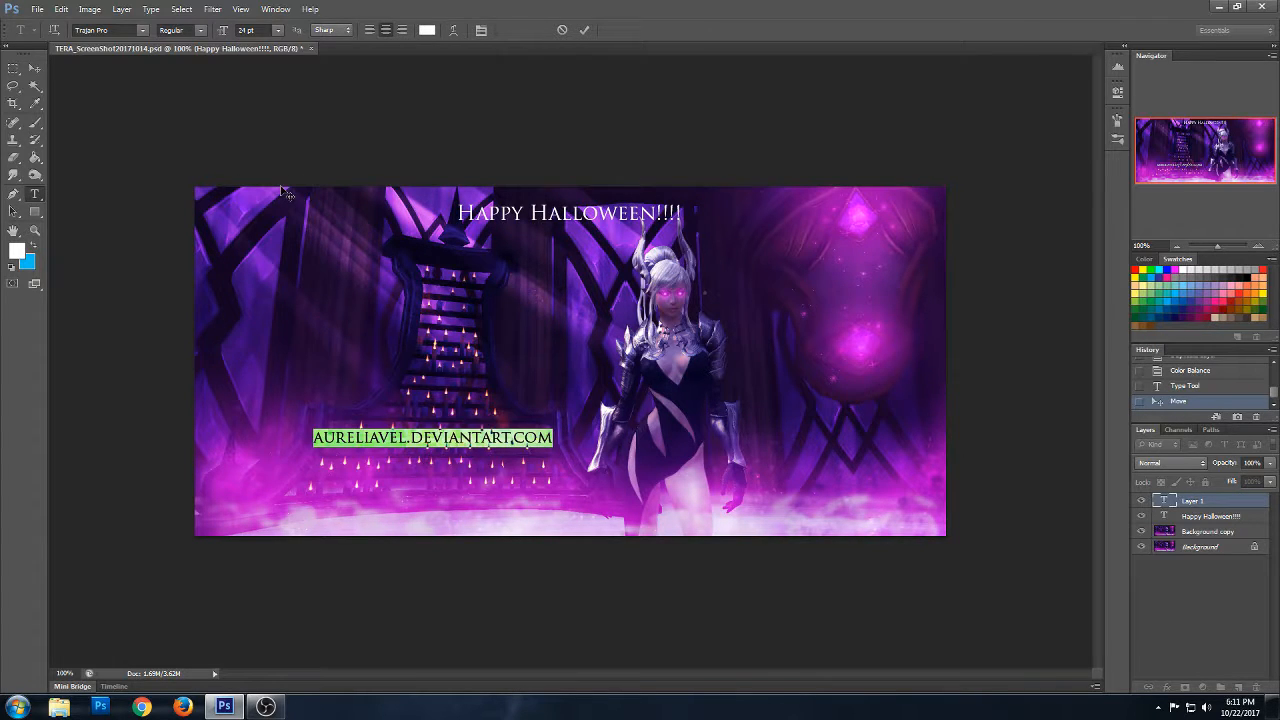
- Move the web address text to the image's upper-left corner and set its blend mode to Overlay
{"action": "left_click", "coordinate": [33, 68]}
{"action": "left_click_drag", "start_coordinate": [462, 455], "coordinate": [349, 221]}
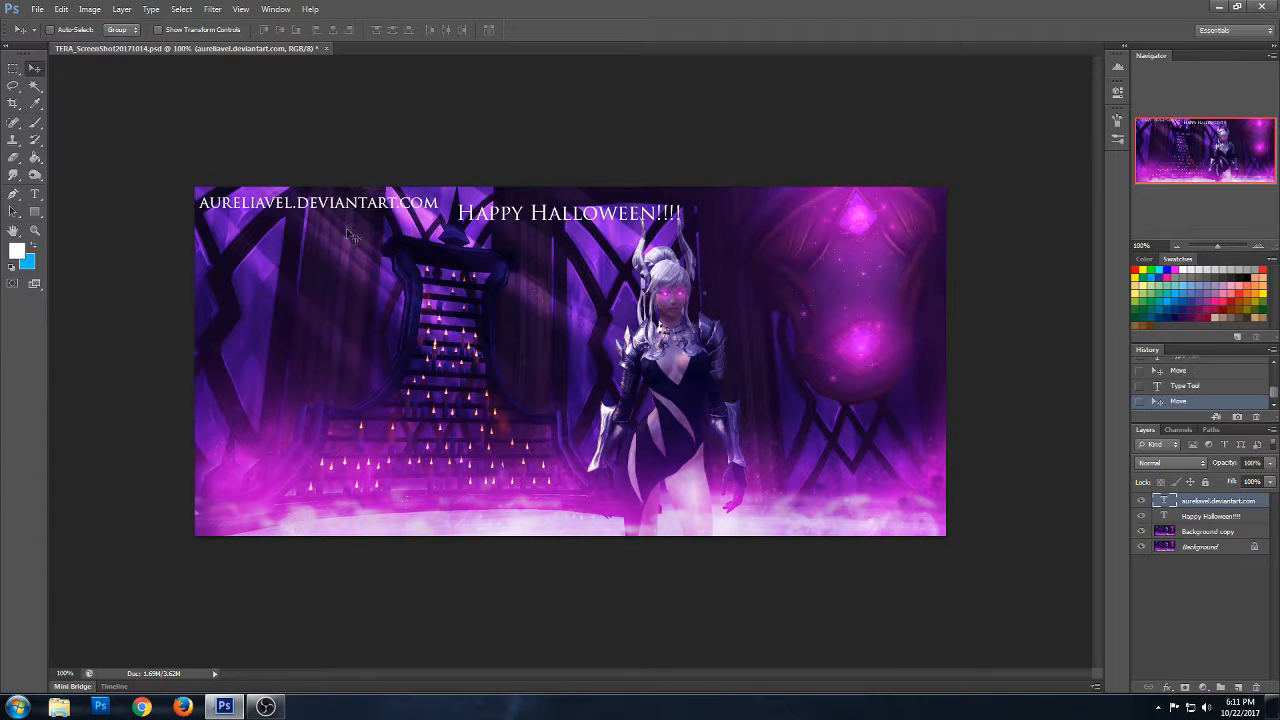
{"action": "left_click", "coordinate": [1156, 463]}
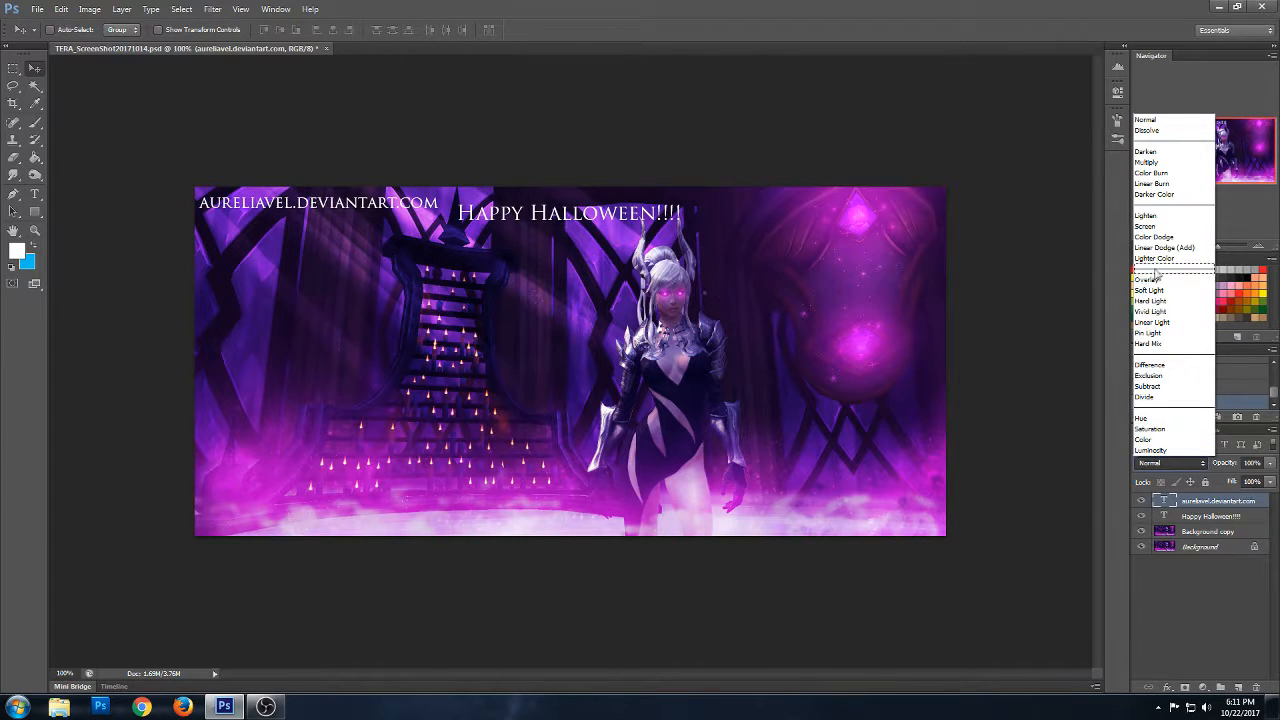
{"action": "left_click", "coordinate": [1166, 270]}
- Place copies of the web address text near the image's centre and lower-right corner, and set the lower-right copy's opacity to 50%
{"action": "left_click_drag", "start_coordinate": [398, 218], "coordinate": [608, 400]}
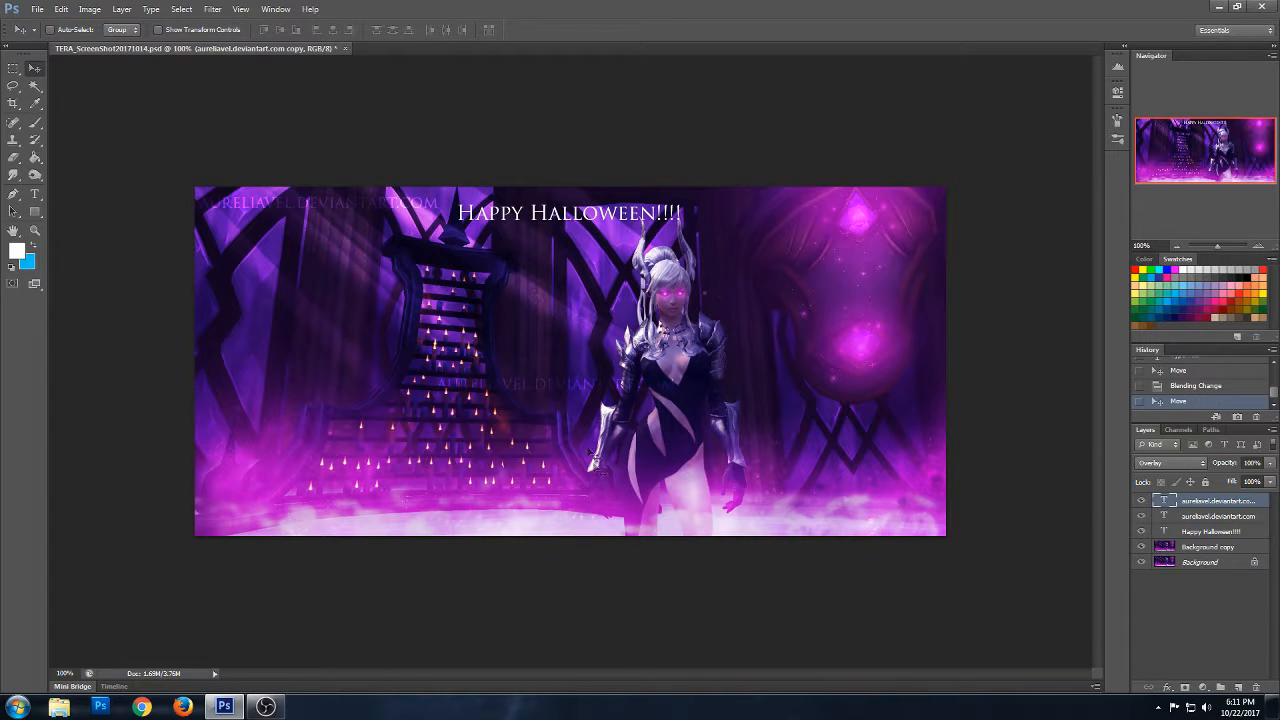
{"action": "left_click_drag", "start_coordinate": [527, 410], "coordinate": [843, 548]}
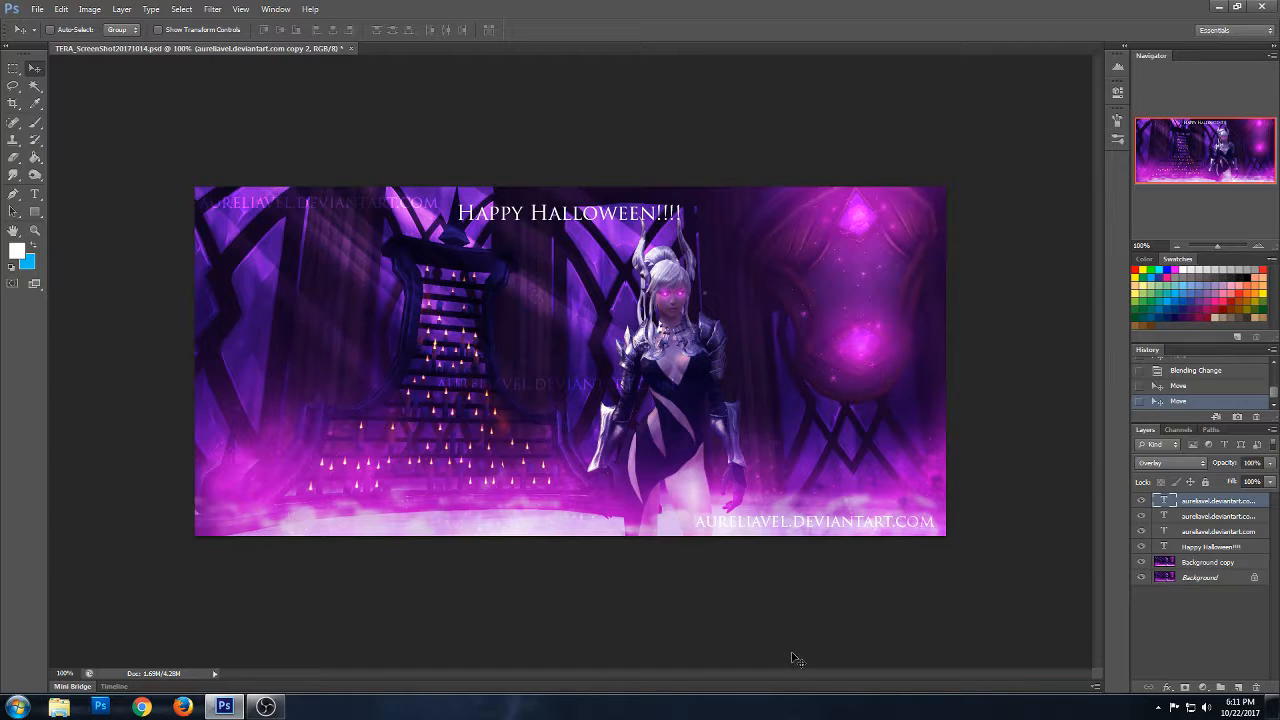
{"action": "key", "text": "5"}
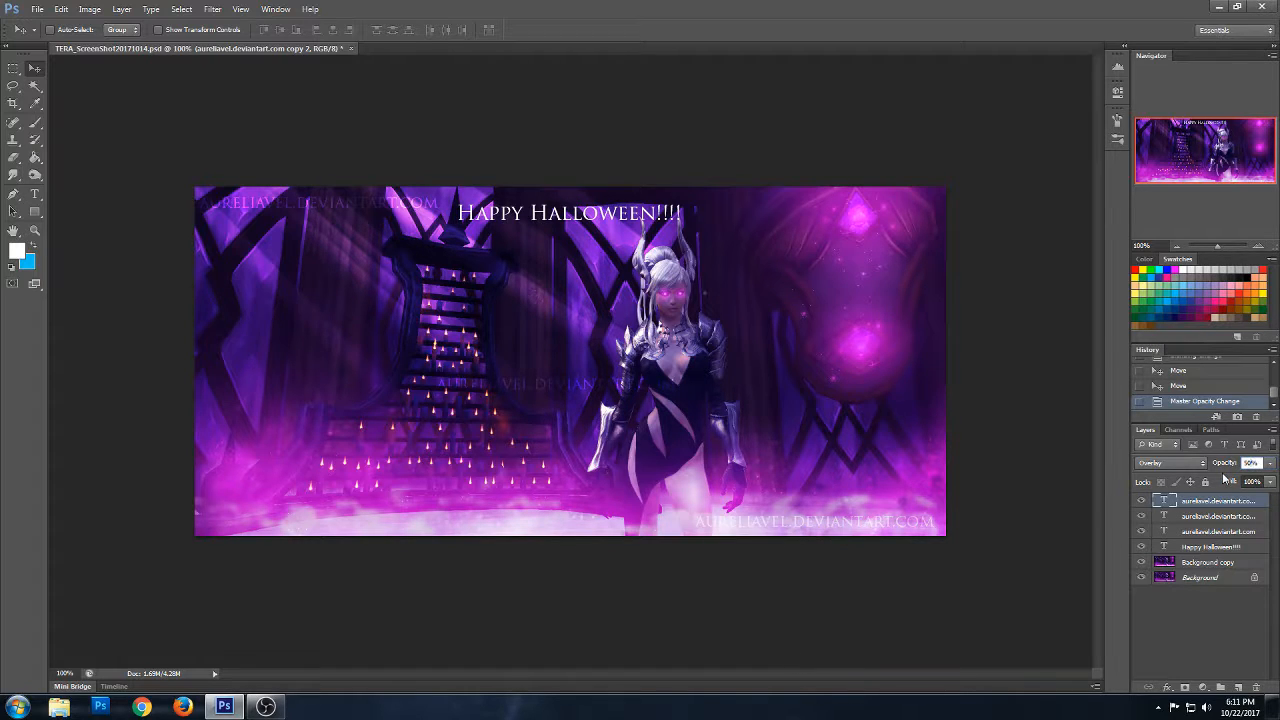
- Move the "Happy Halloween!!!!" text down to the middle of the image, across the character's chest
{"action": "left_click", "coordinate": [1205, 548]}
{"action": "left_click_drag", "start_coordinate": [572, 258], "coordinate": [591, 394]}
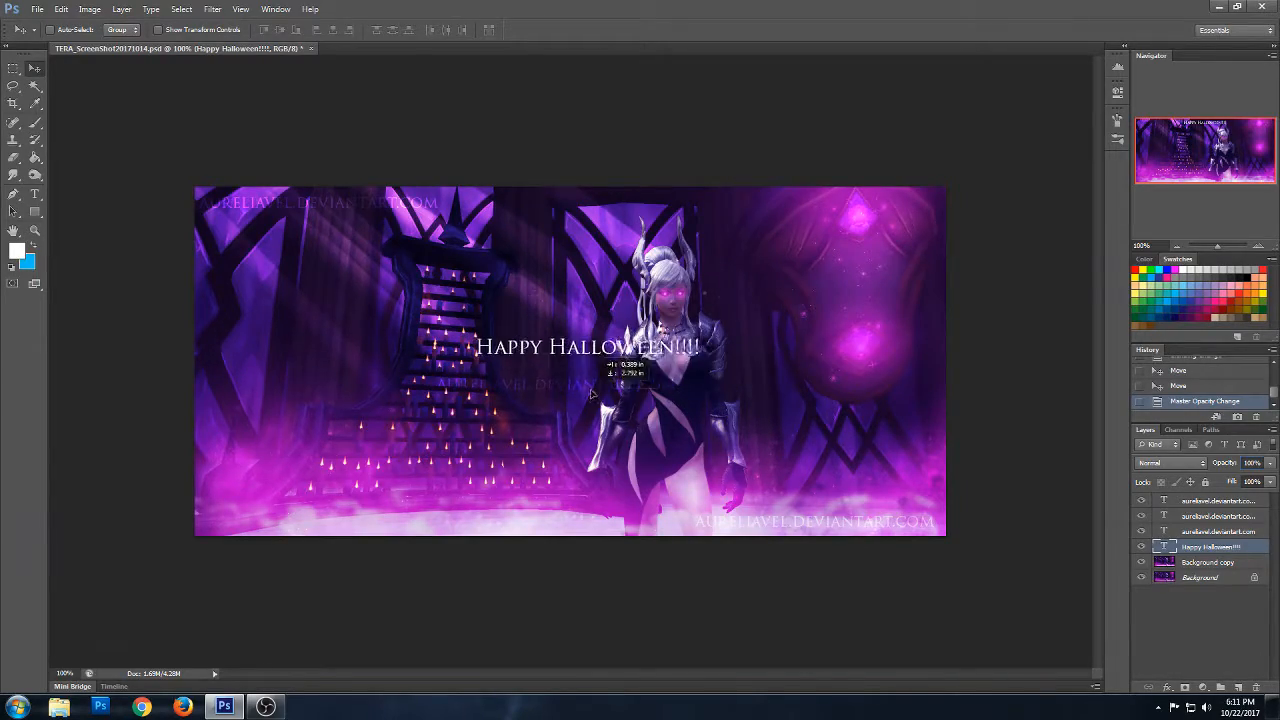